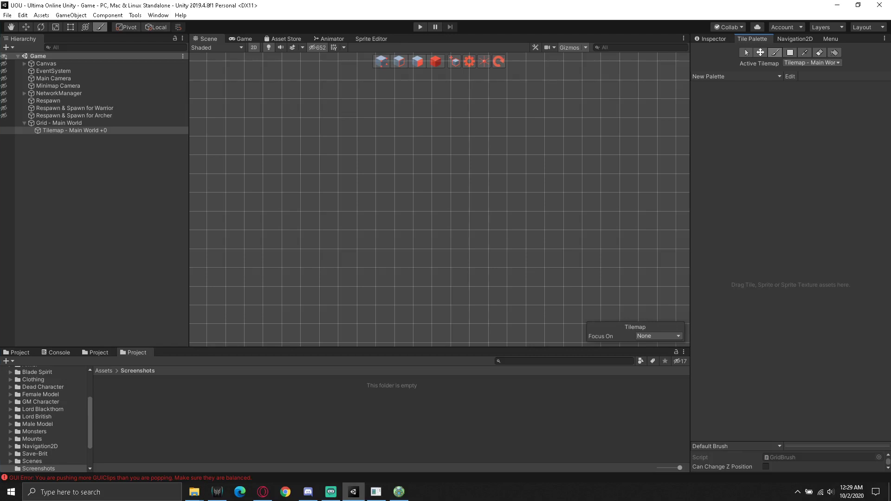
# - Capture a Gyazo image of nearly the whole CentrED coastline map view, then minimize CentrED
pyautogui.click(400, 493)
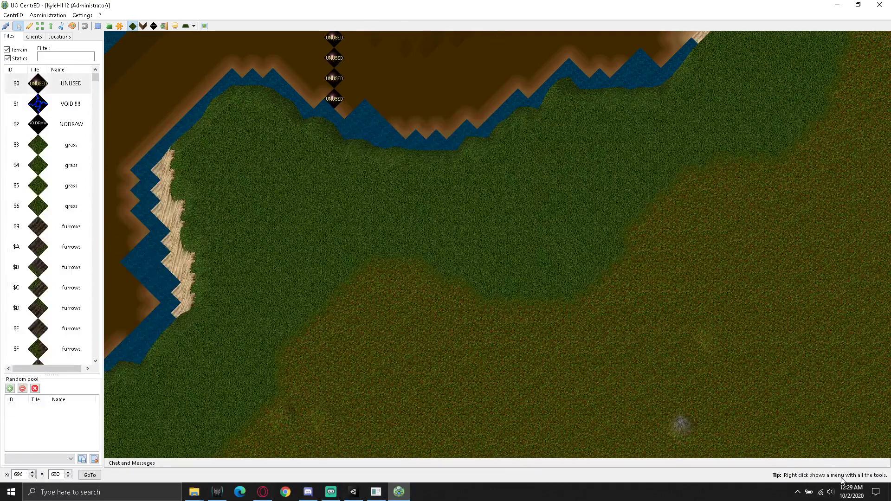
pyautogui.click(798, 491)
pyautogui.rightClick(778, 436)
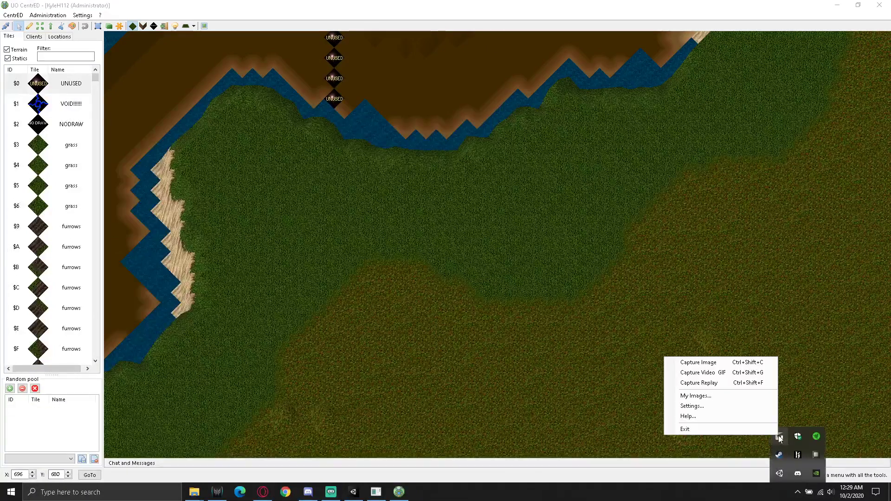
pyautogui.click(698, 362)
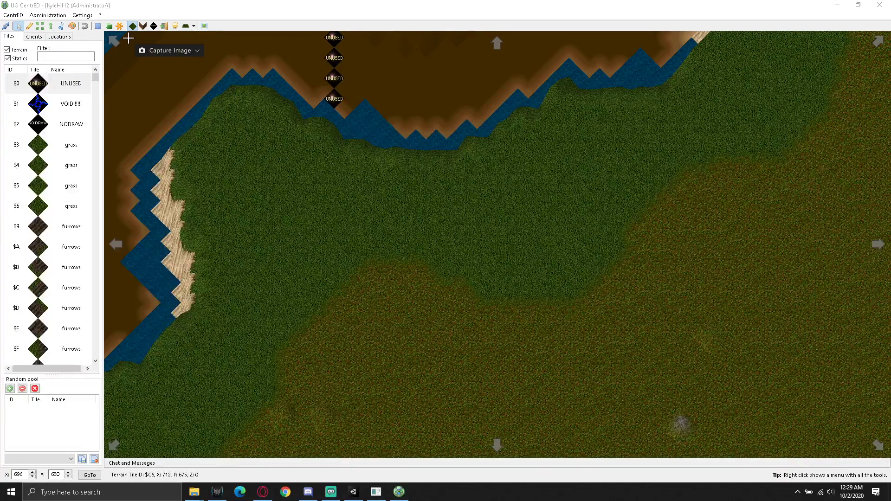
pyautogui.moveTo(127, 50); pyautogui.dragTo(799, 245)
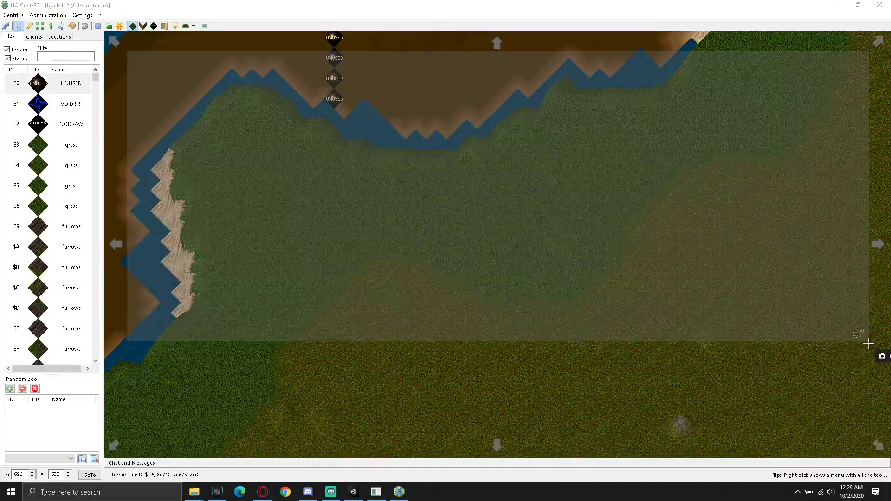
pyautogui.moveTo(799, 245); pyautogui.dragTo(870, 440)
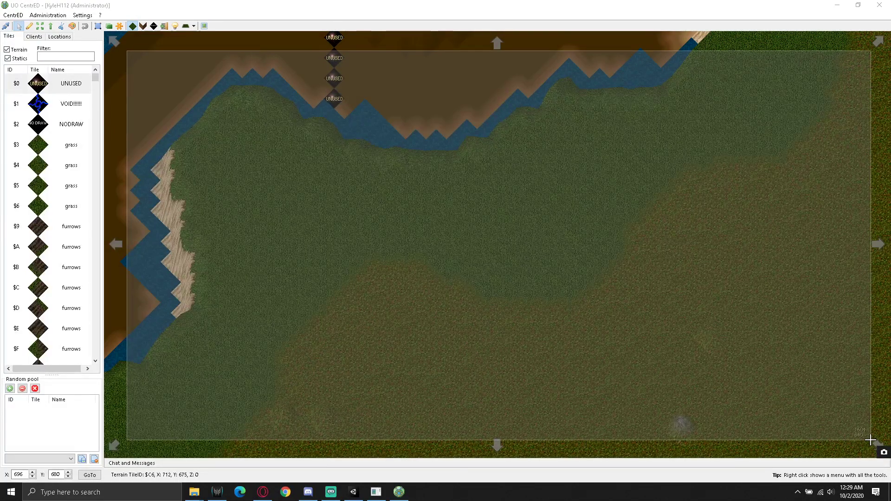
pyautogui.moveTo(870, 439); pyautogui.dragTo(870, 440)
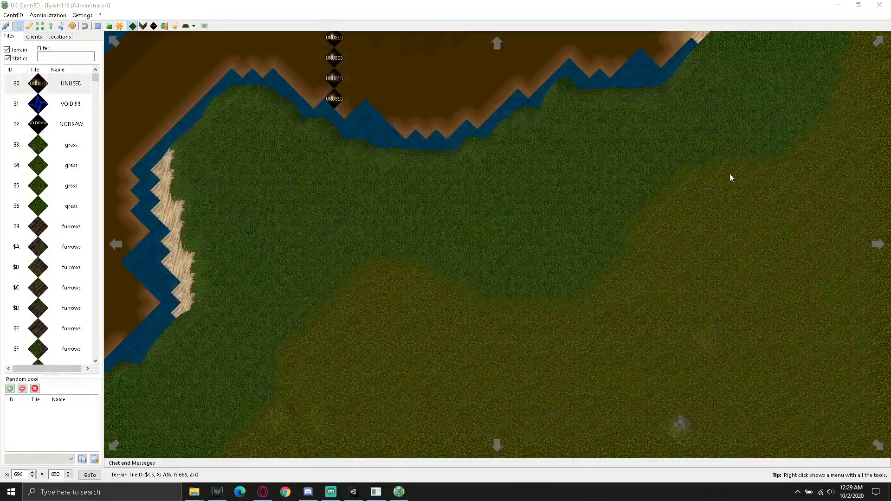
pyautogui.click(838, 6)
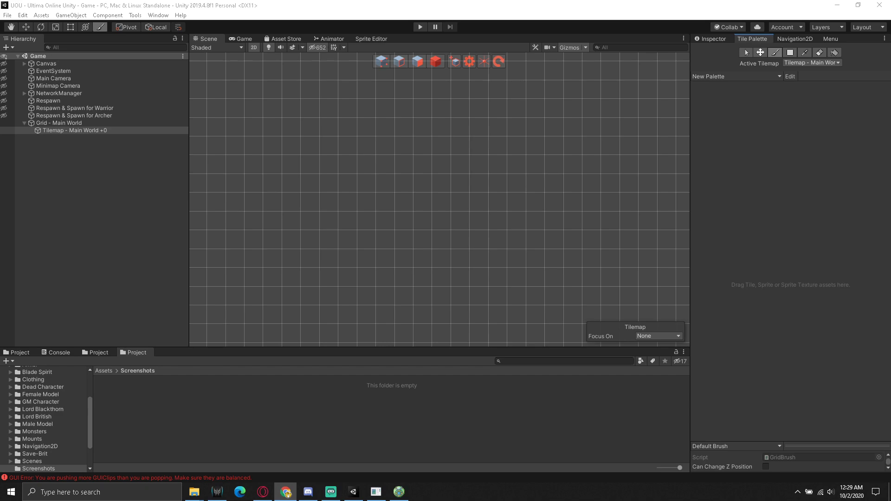
# - Save the captured map from Chrome as 'screenshot test.png' in Assets/Screenshots and return to Unity
pyautogui.click(286, 491)
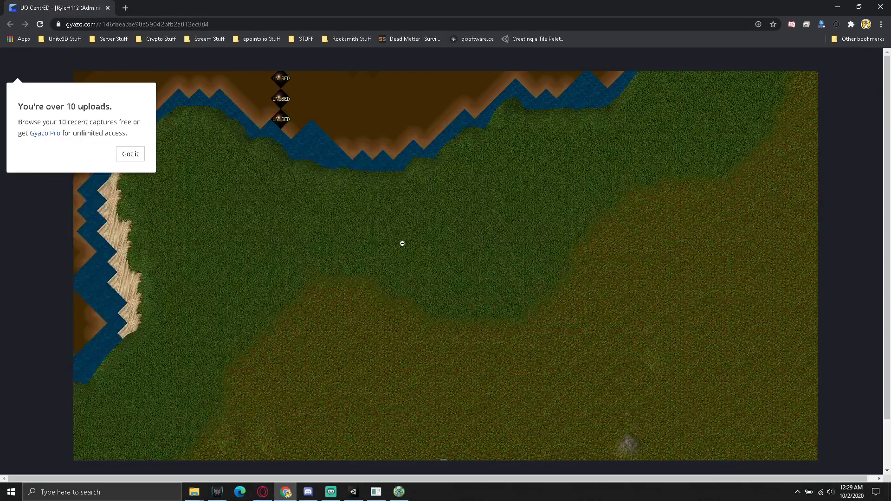
pyautogui.click(140, 154)
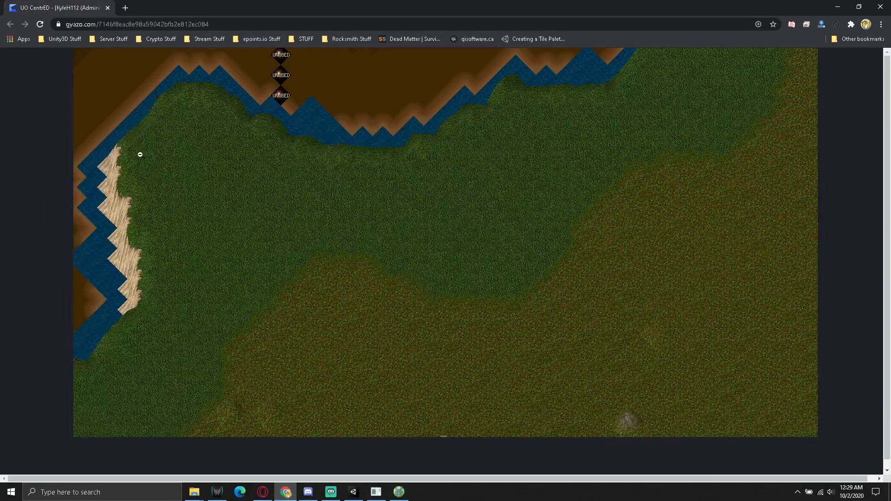
pyautogui.rightClick(433, 208)
pyautogui.click(482, 226)
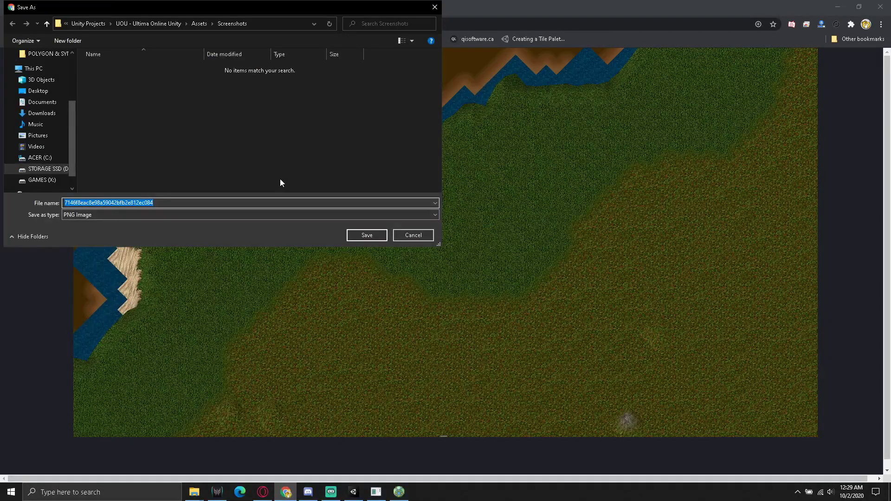
pyautogui.write('sc')
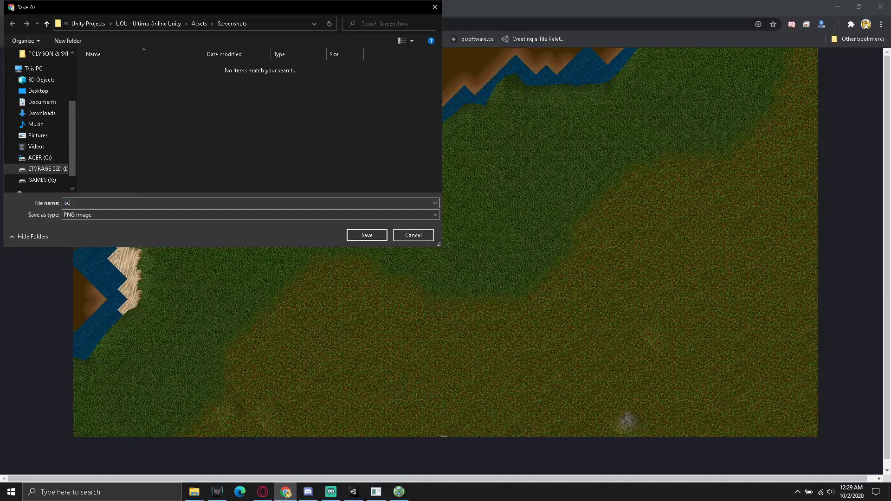
pyautogui.write('reenshot t')
pyautogui.write('est')
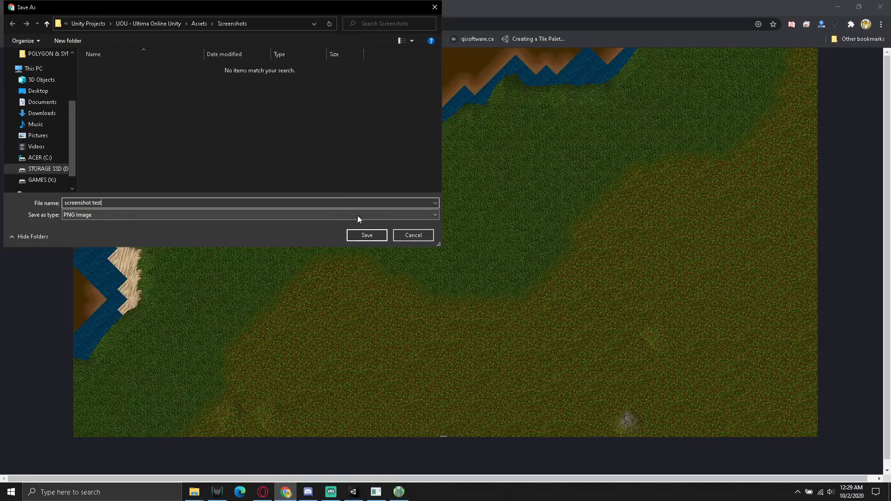
pyautogui.click(367, 235)
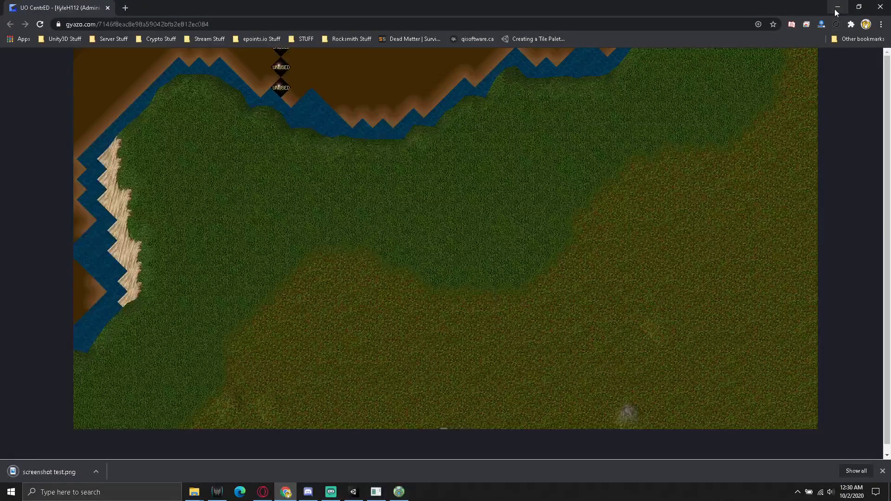
pyautogui.hotkey('alt', 'Tab')
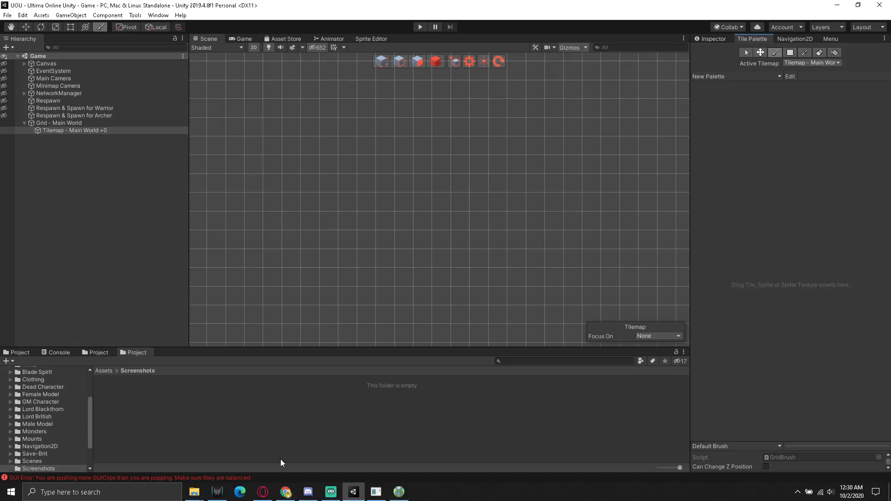
# - Refresh the Project pane and select the newly imported screenshot test image
pyautogui.click(370, 432)
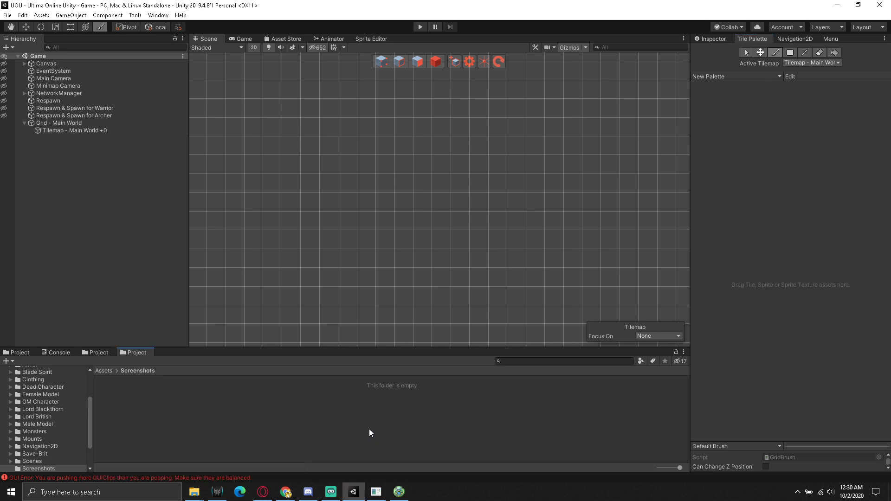
pyautogui.rightClick(370, 432)
pyautogui.click(408, 338)
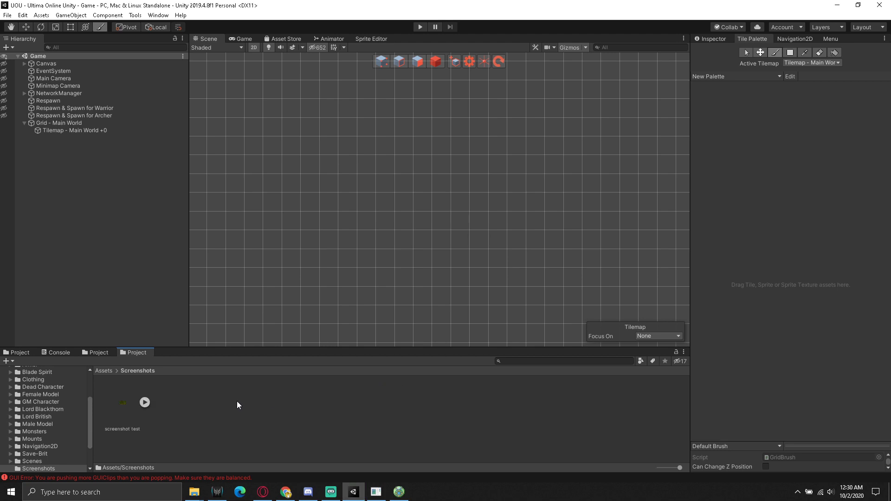
pyautogui.click(140, 403)
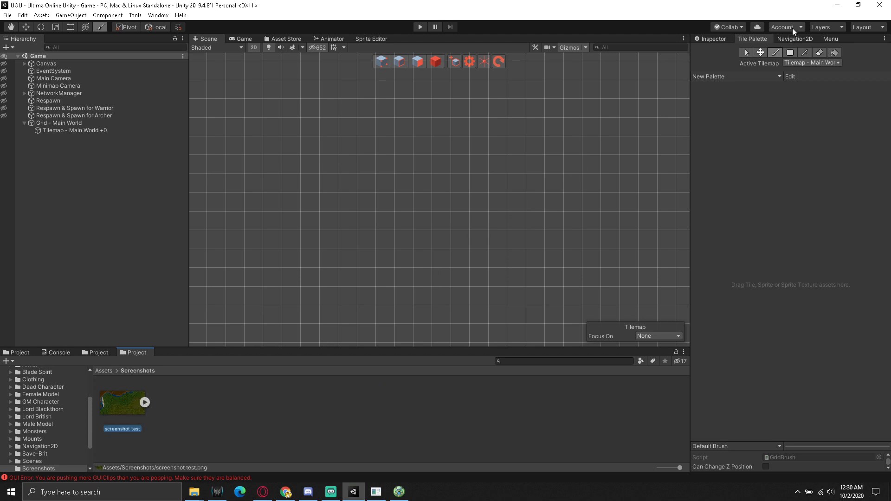
# - Set screenshot test to Sprite (2D and UI) with Sprite Mode Multiple, apply, and open the Sprite Editor
pyautogui.click(717, 41)
pyautogui.click(813, 77)
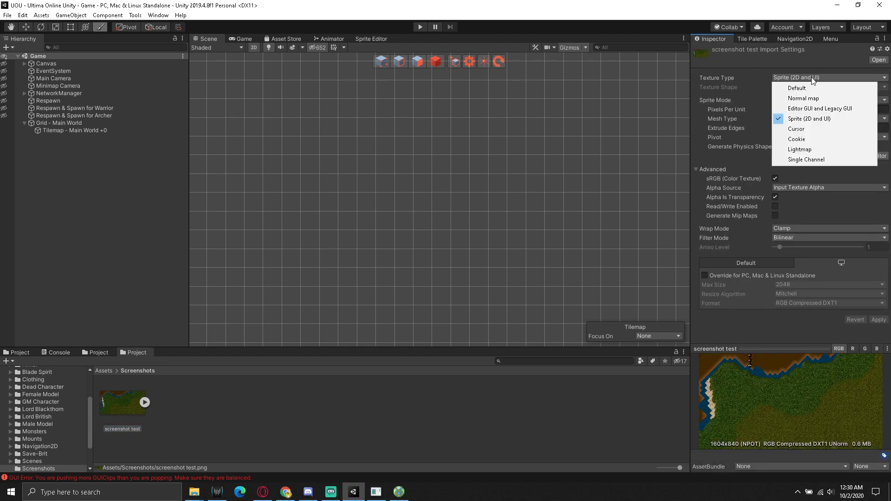
pyautogui.click(810, 121)
pyautogui.click(784, 101)
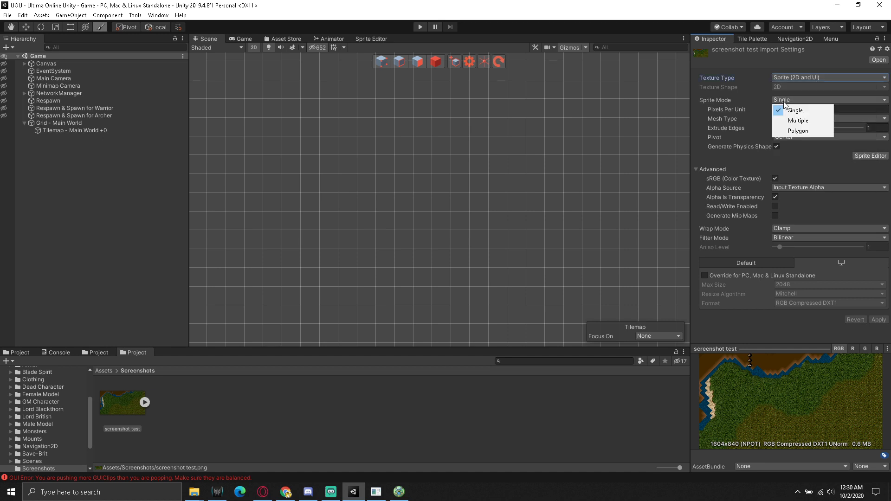
pyautogui.click(797, 121)
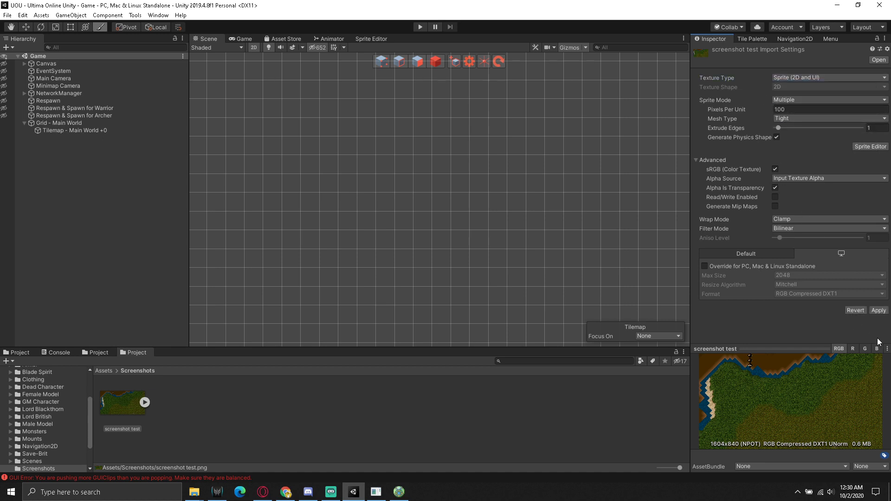
pyautogui.click(877, 312)
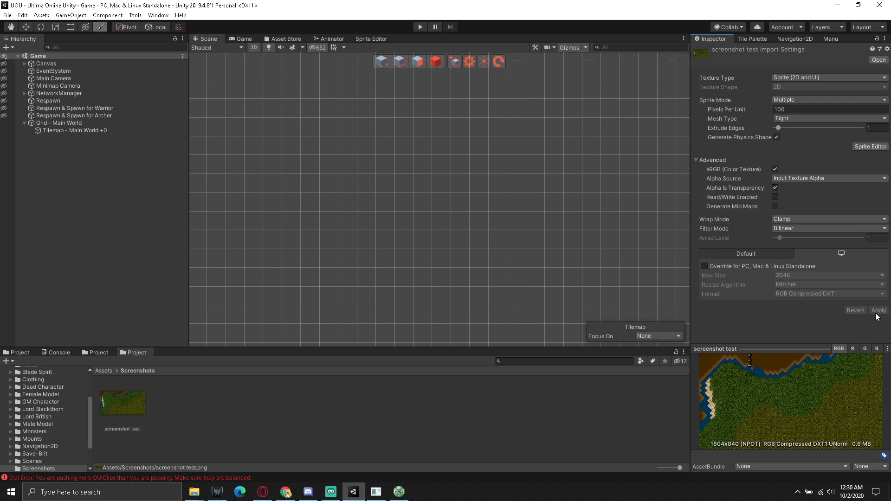
pyautogui.click(862, 148)
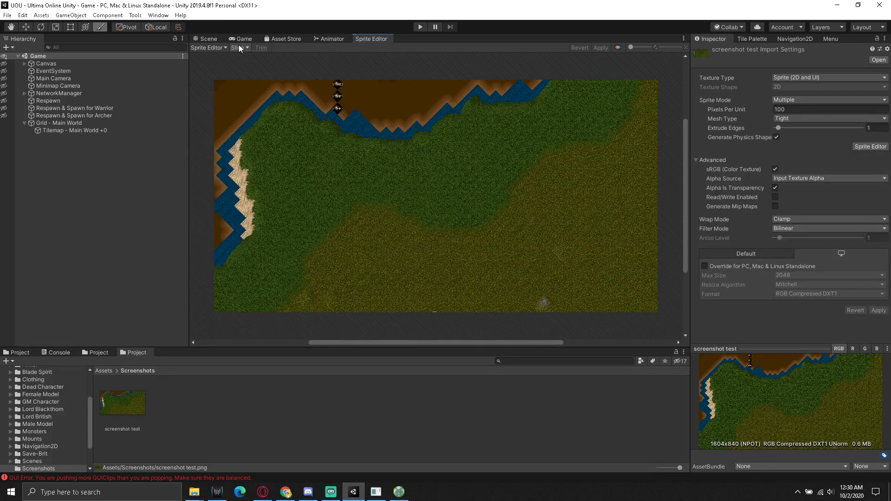
# - Slice screenshot test by cell size into a 44×44 pixel grid and apply the slicing
pyautogui.click(240, 48)
pyautogui.click(324, 57)
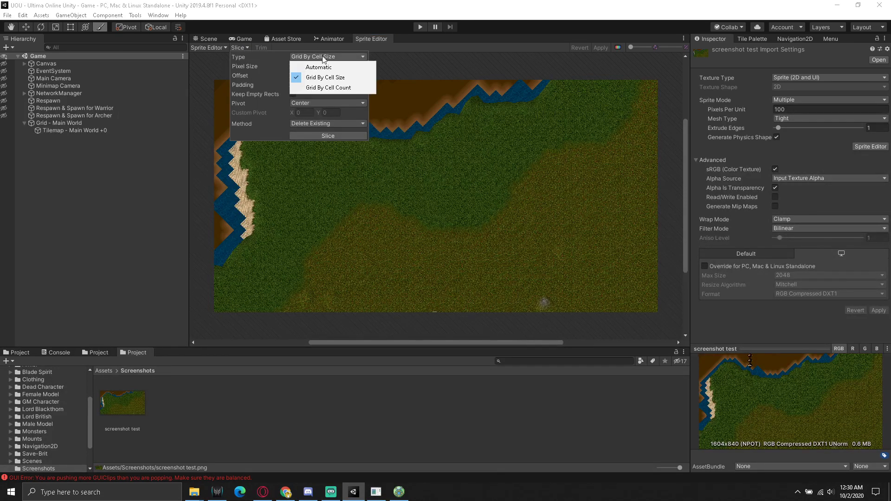
pyautogui.click(317, 83)
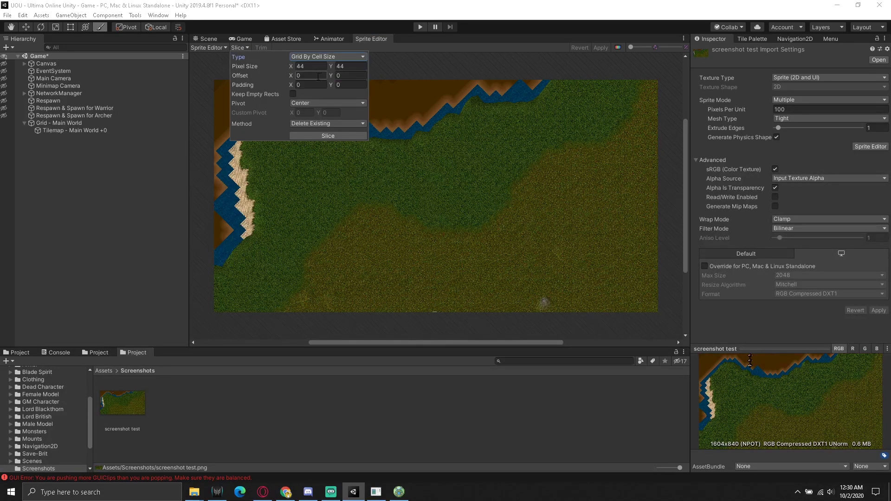
pyautogui.click(318, 136)
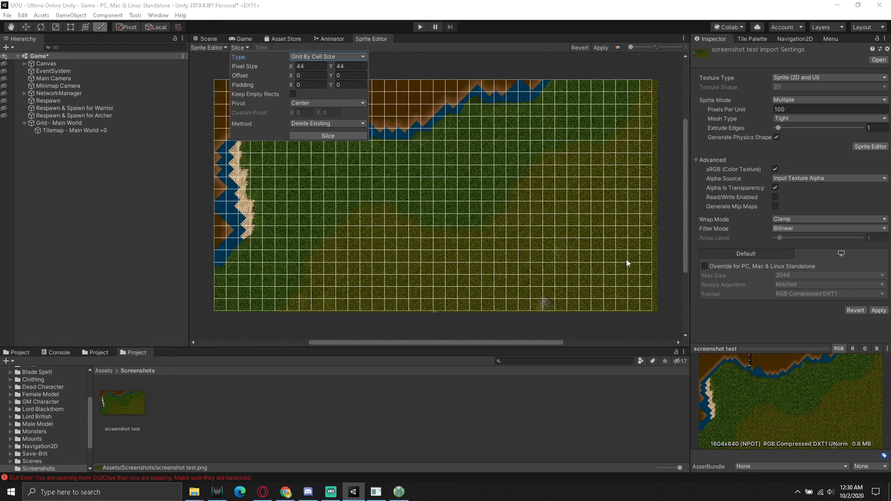
pyautogui.click(573, 328)
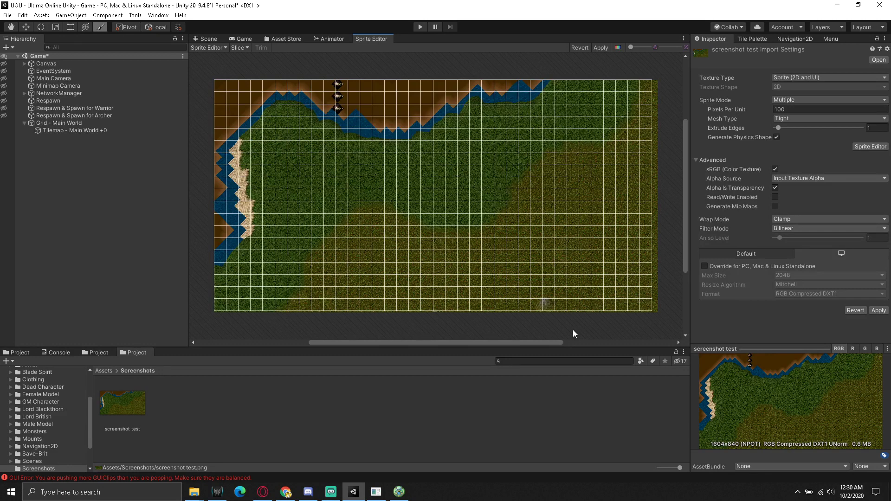
pyautogui.click(417, 210)
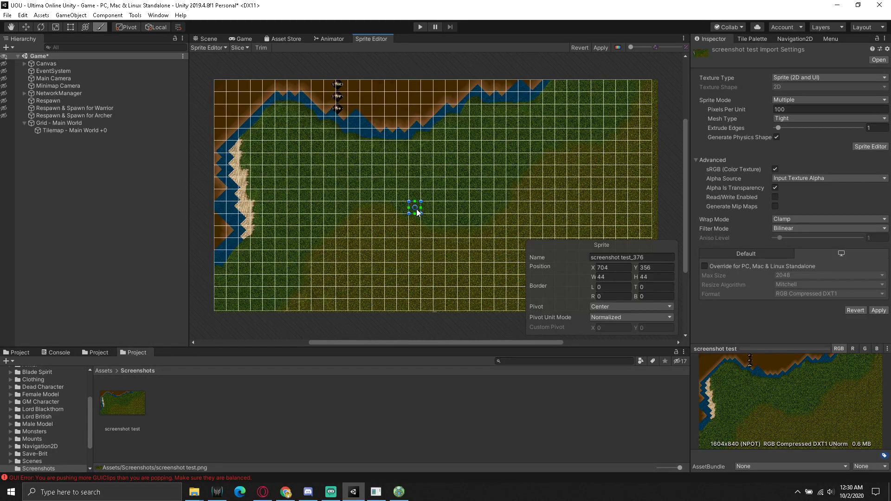
pyautogui.click(877, 311)
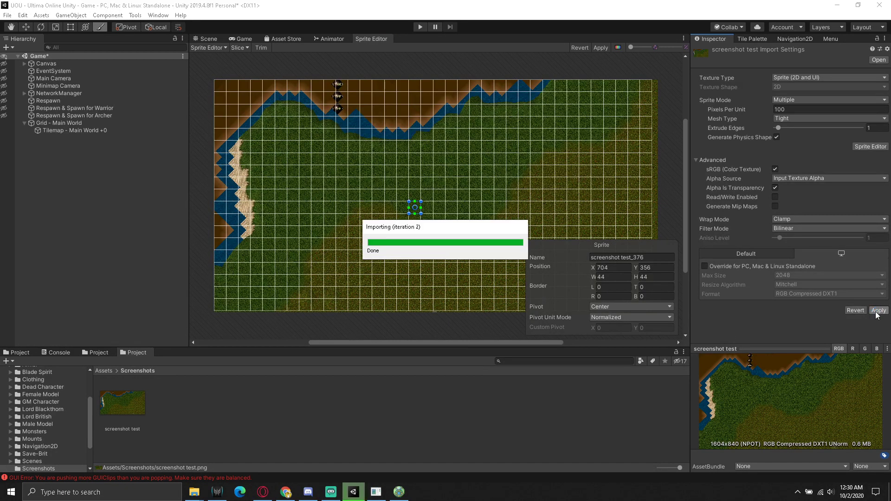
pyautogui.click(469, 266)
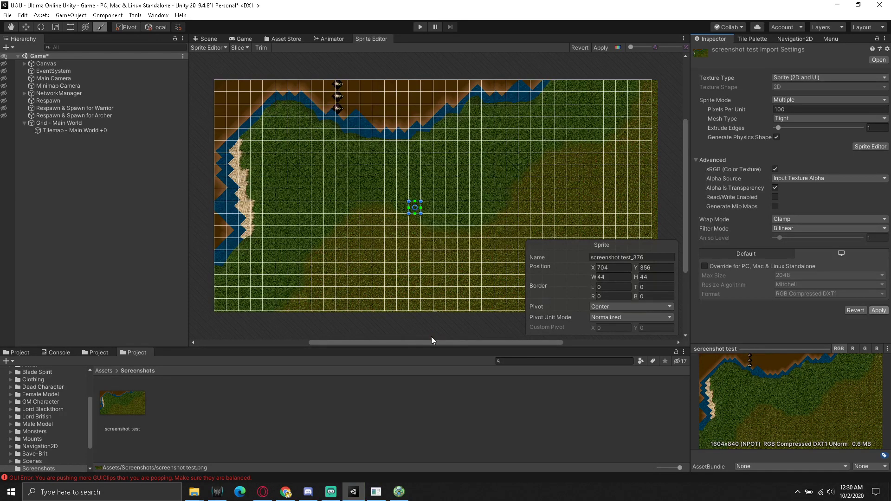
# - Expand screenshot test to list its sliced tile sprites and inspect the top-left tile
pyautogui.click(145, 401)
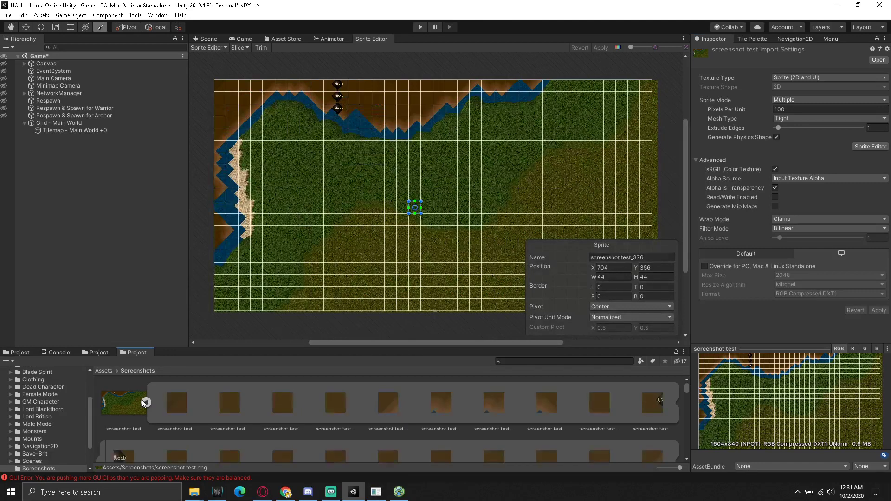
pyautogui.scroll(-2, 194, 397)
pyautogui.scroll(3, 188, 398)
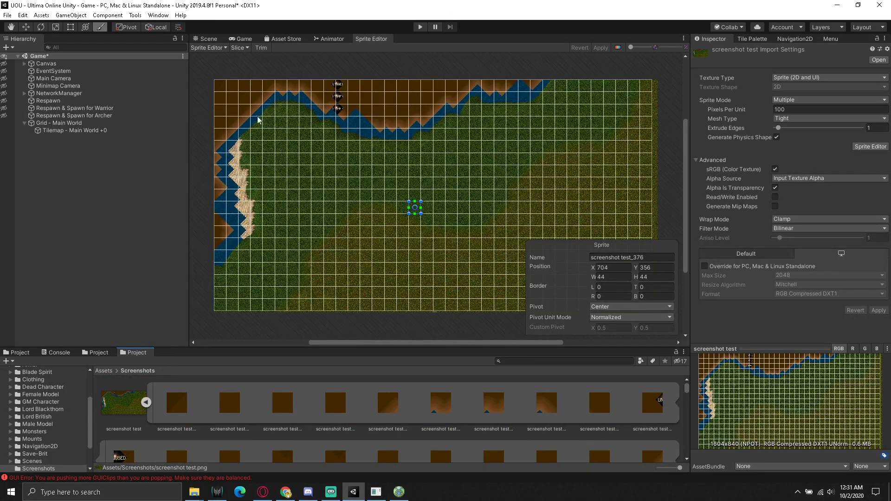
pyautogui.click(245, 100)
pyautogui.scroll(-5, 330, 396)
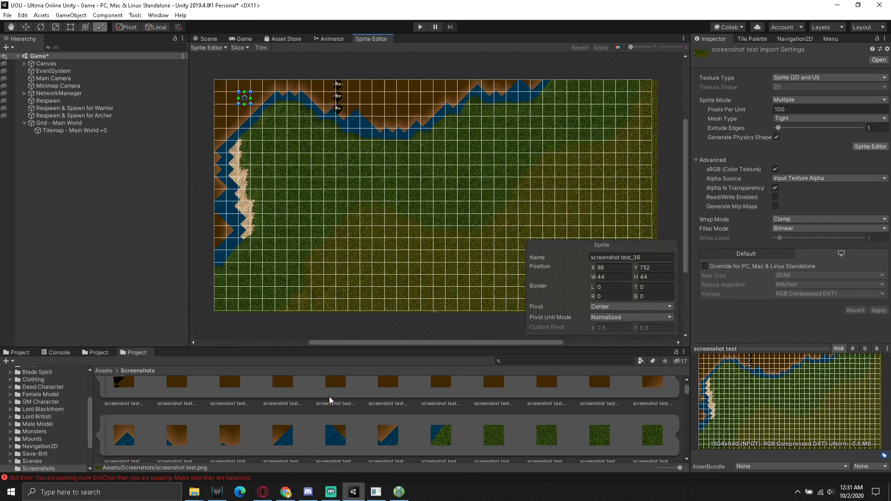
pyautogui.scroll(5, 329, 398)
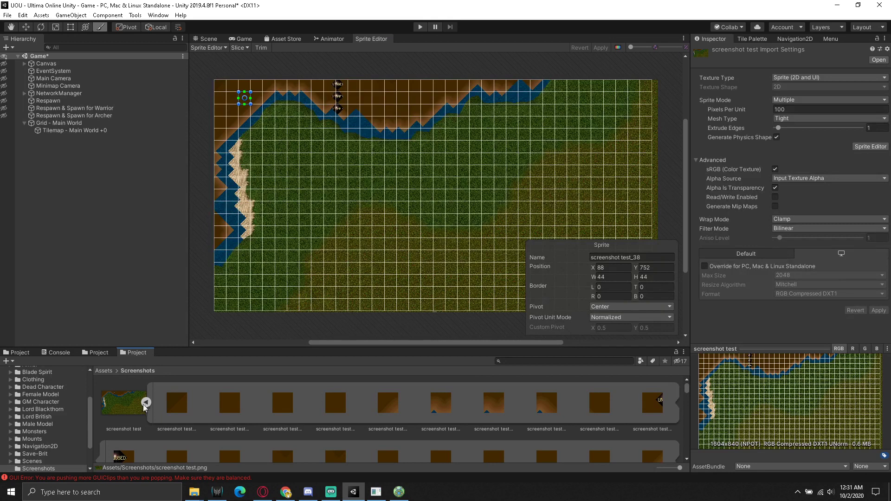
# - In the Tile Palette, drag the collapsed screenshot test texture onto the New Palette grid
pyautogui.click(205, 41)
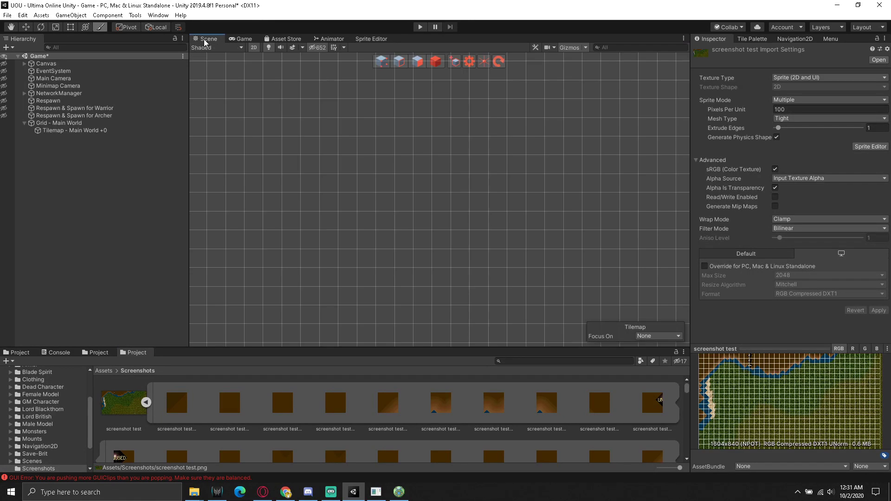
pyautogui.click(748, 41)
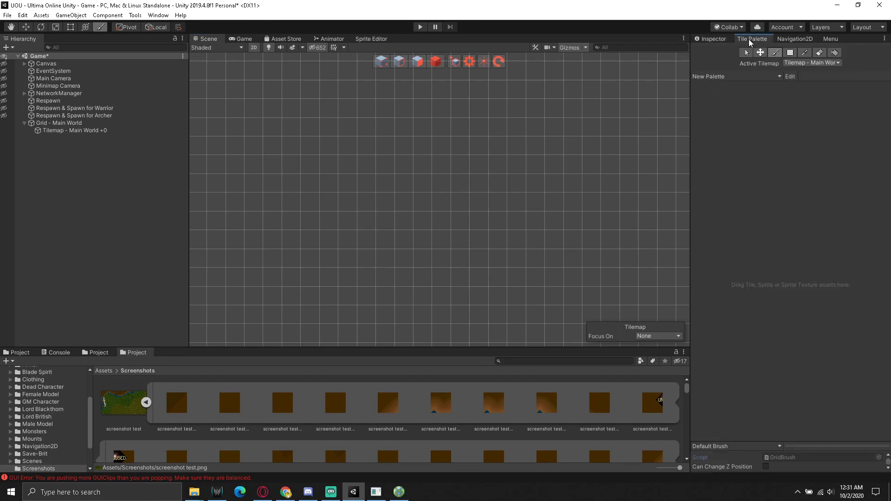
pyautogui.click(145, 403)
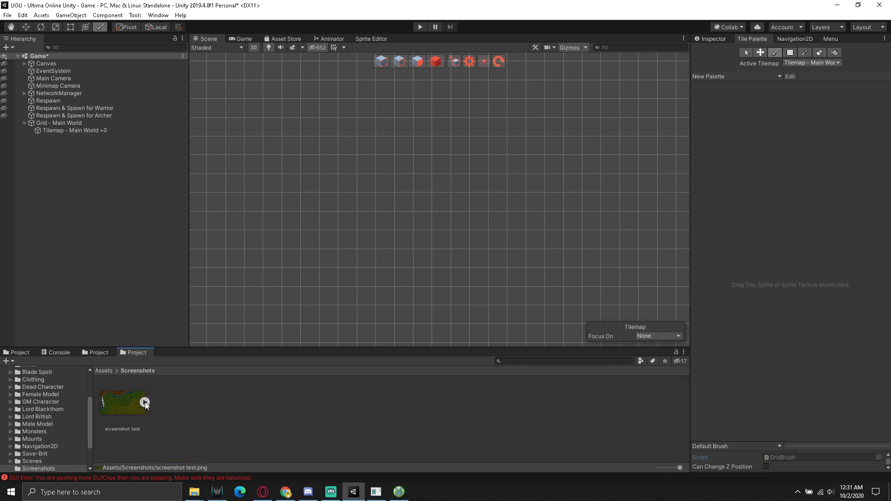
pyautogui.moveTo(117, 404); pyautogui.dragTo(771, 238)
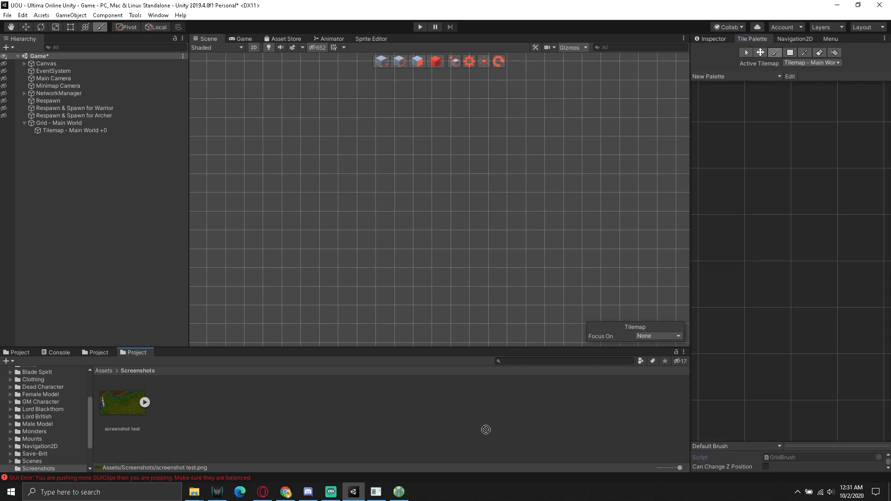
pyautogui.scroll(-5, 770, 256)
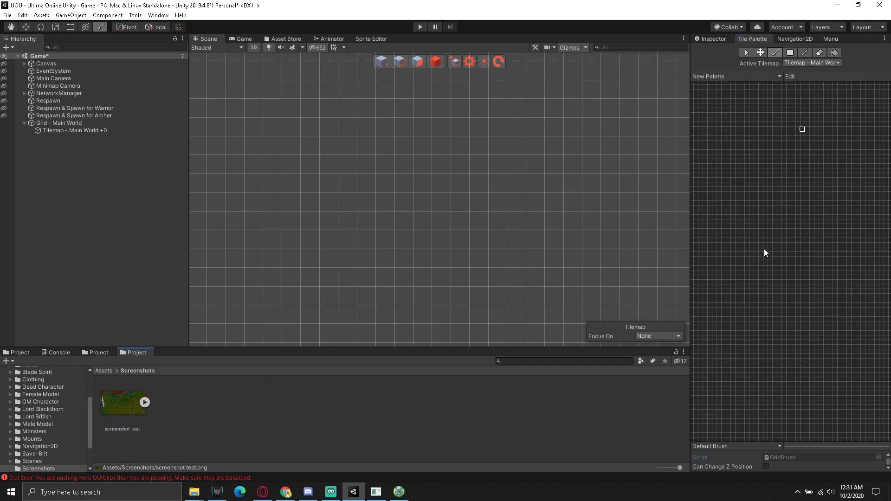
pyautogui.moveTo(736, 147); pyautogui.dragTo(810, 241, button='middle')
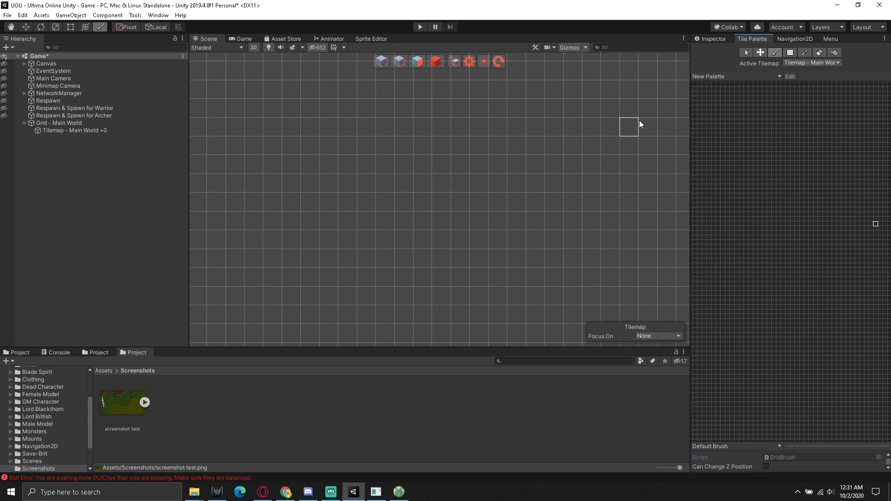
pyautogui.moveTo(111, 411)
pyautogui.mouseDown()
pyautogui.moveTo(767, 139)
pyautogui.moveTo(698, 88)
pyautogui.mouseUp()
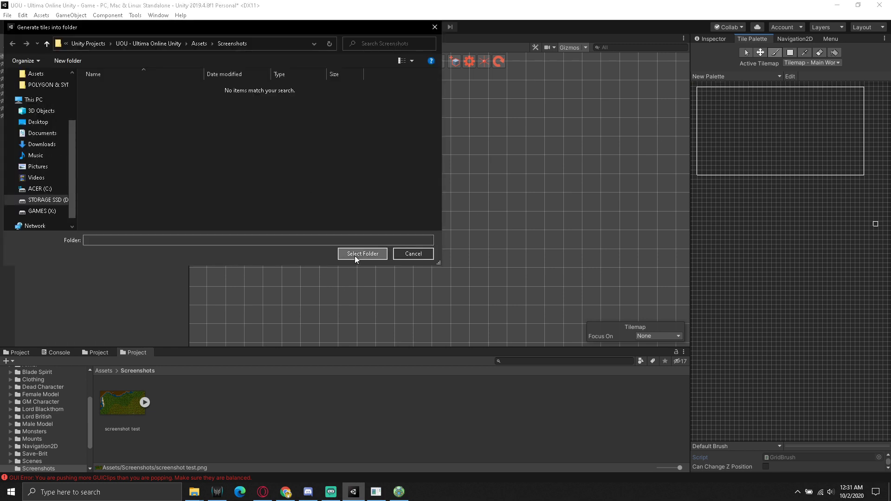
# - Generate the 684 tile assets into the Assets/Screenshots folder
pyautogui.click(356, 254)
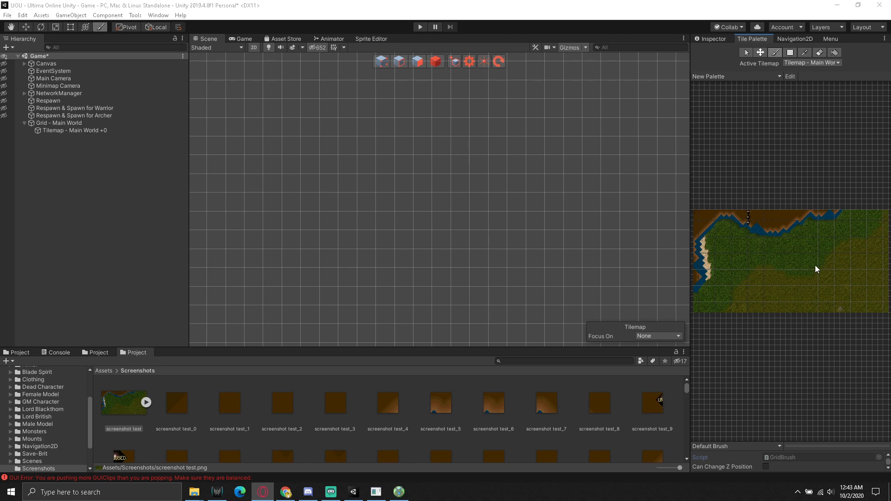
# - Target Tilemap - Main World and pick the whole map from New Palette
pyautogui.scroll(-1, 816, 269)
pyautogui.scroll(-1, 812, 268)
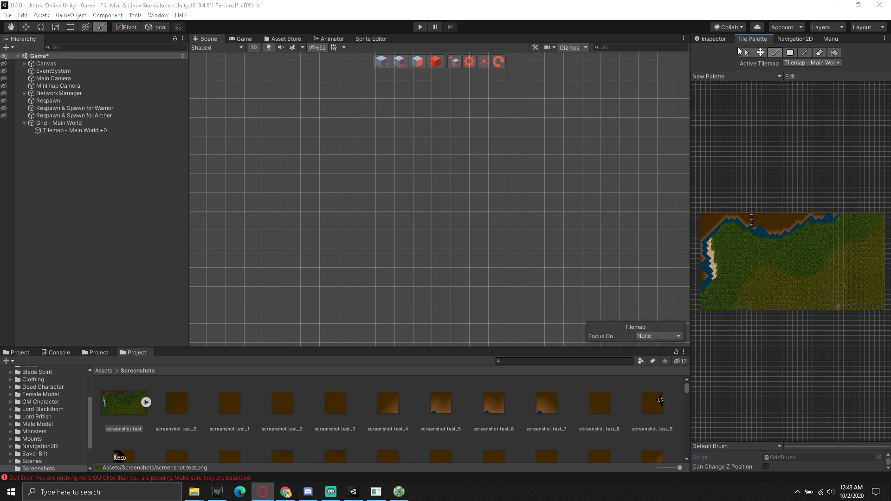
pyautogui.click(776, 55)
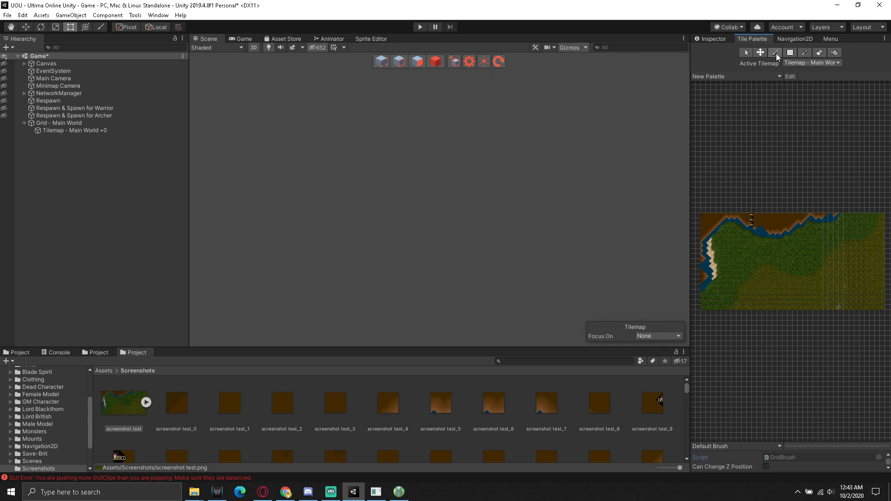
pyautogui.click(83, 134)
pyautogui.click(775, 54)
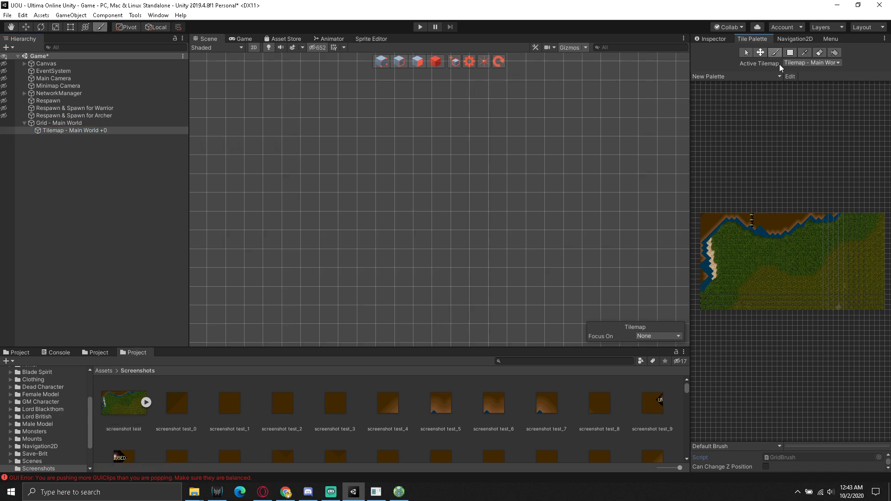
pyautogui.press('i')
pyautogui.moveTo(703, 215); pyautogui.dragTo(881, 310)
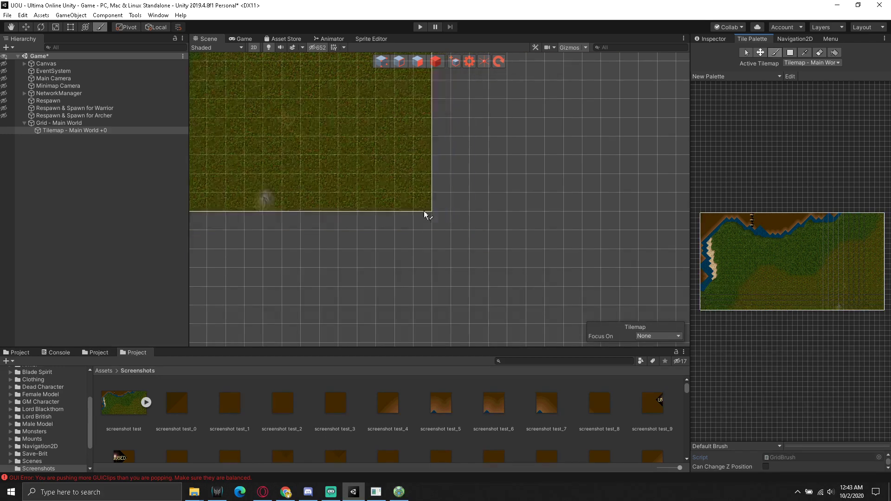
# - Stamp the picked map into the scene, undo a misplaced copy, and frame the painted map
pyautogui.scroll(-3, 631, 297)
pyautogui.scroll(-2, 627, 296)
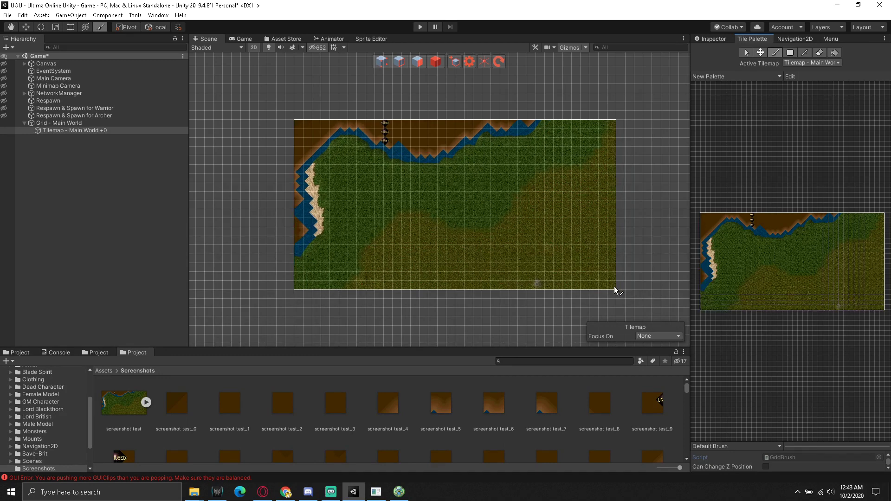
pyautogui.click(598, 297)
pyautogui.hotkey('ctrl', 'z')
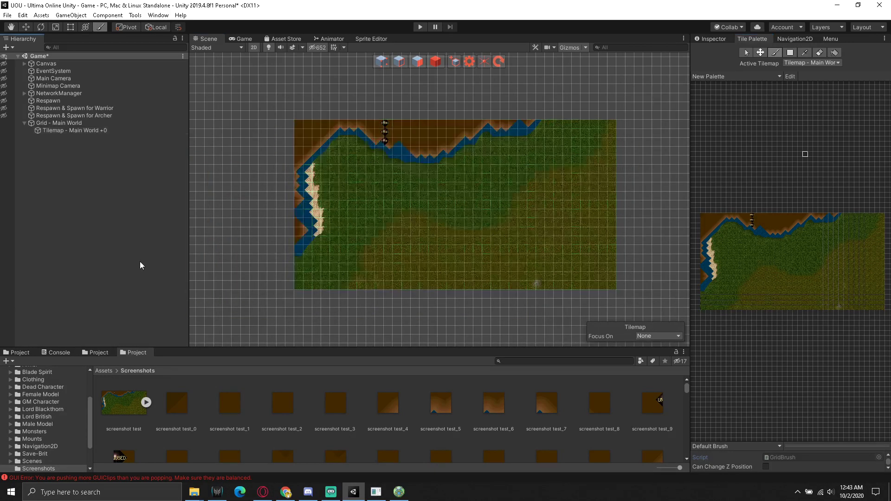
pyautogui.scroll(3, 512, 265)
pyautogui.scroll(3, 473, 265)
pyautogui.scroll(-2, 474, 263)
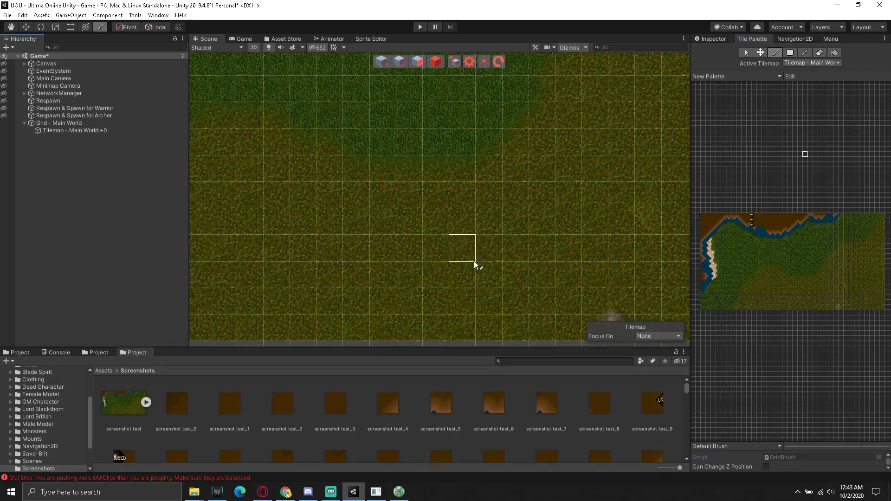
pyautogui.scroll(-1, 474, 264)
pyautogui.scroll(-2, 474, 264)
pyautogui.moveTo(475, 263); pyautogui.dragTo(346, 231, button='middle')
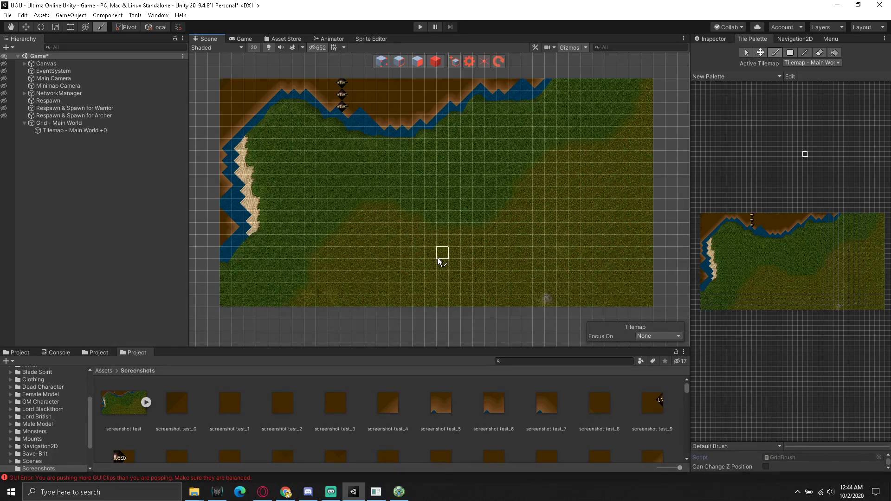
pyautogui.moveTo(438, 259); pyautogui.dragTo(422, 120, button='middle')
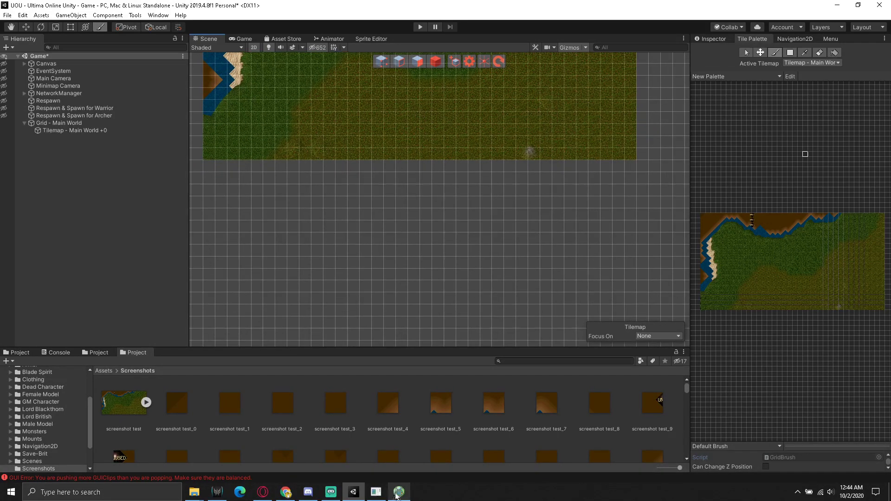
# - Shift the CentrED map view down 8 tiles to bring the coastline strip into view
pyautogui.click(399, 491)
pyautogui.press('Down')
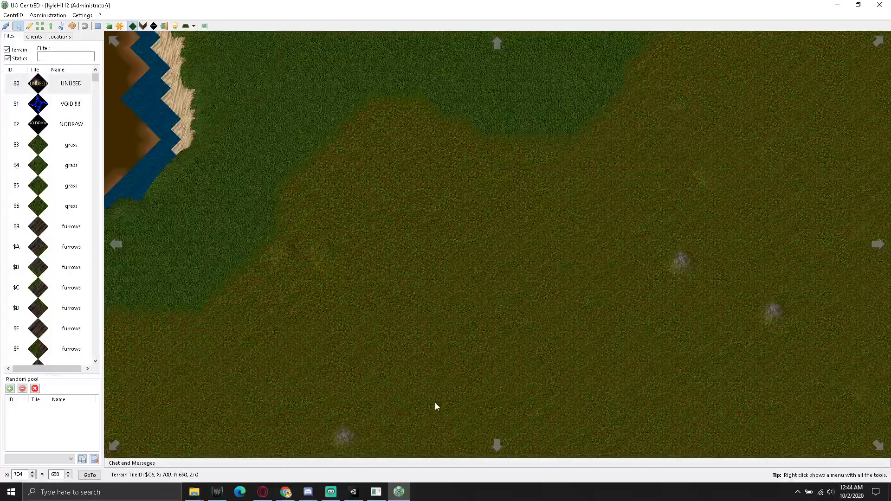
pyautogui.press('Down')
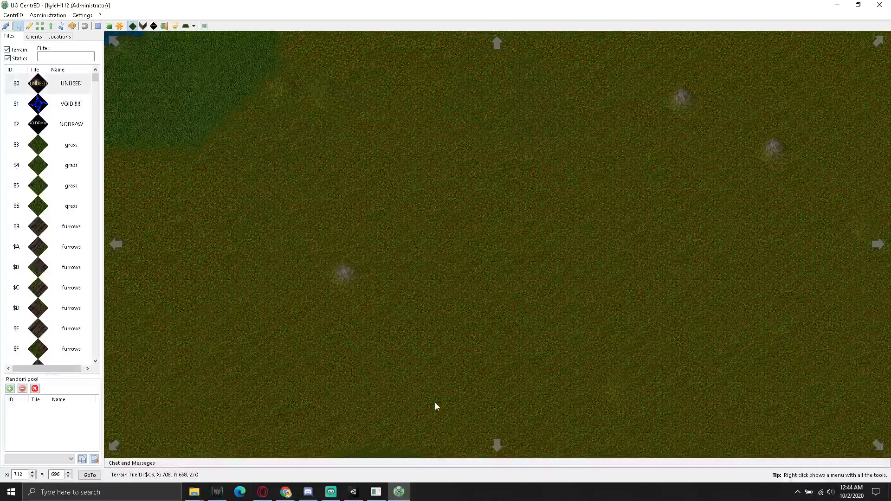
pyautogui.press('Up')
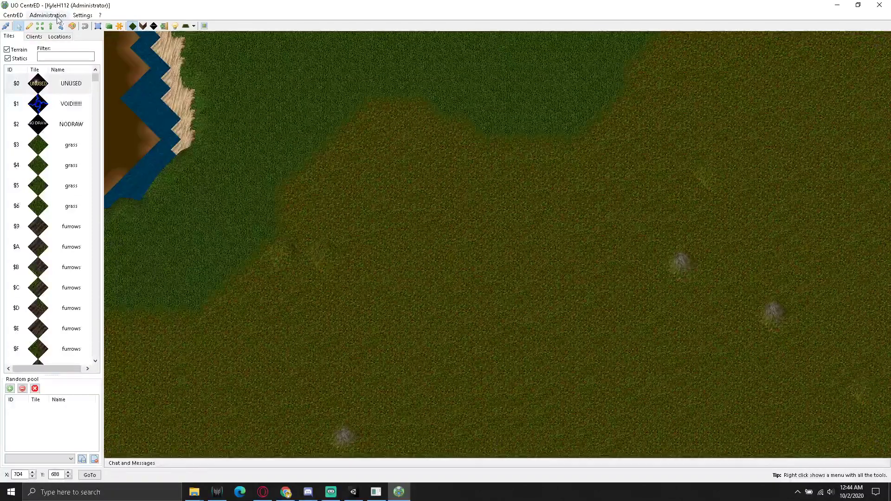
# - Capture the top strip of the map with Gyazo
pyautogui.click(797, 491)
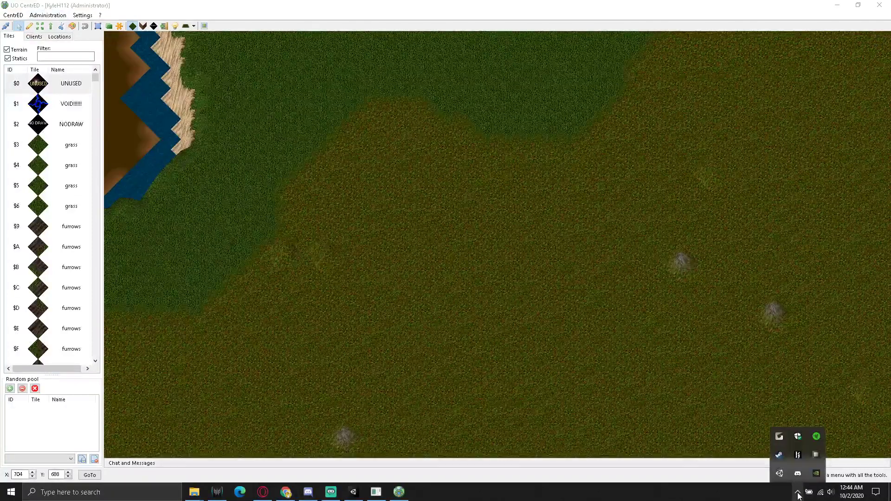
pyautogui.rightClick(780, 436)
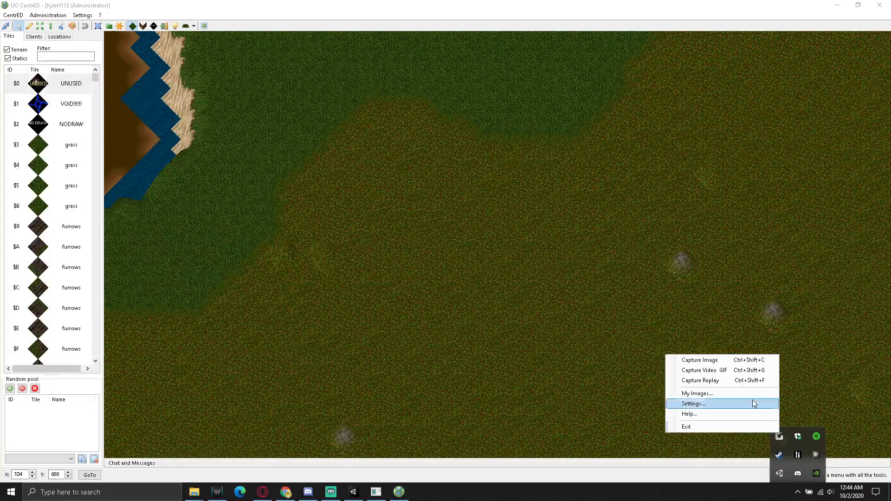
pyautogui.click(729, 361)
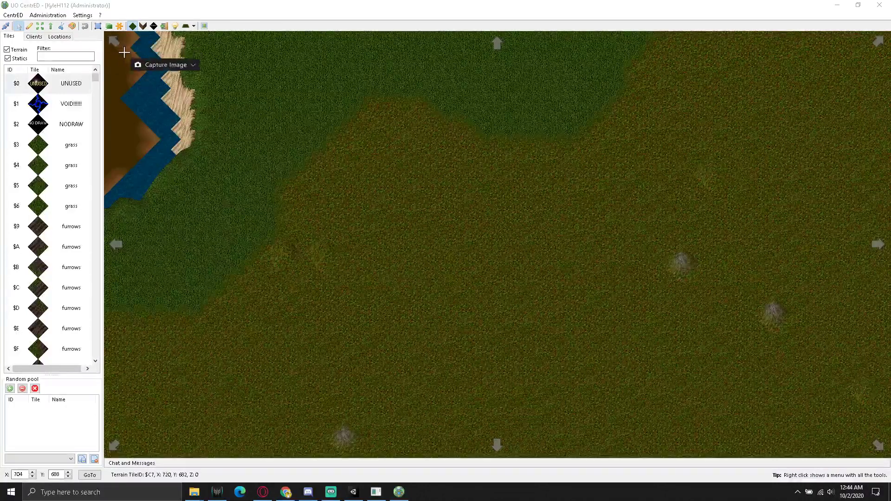
pyautogui.moveTo(127, 48); pyautogui.dragTo(696, 120)
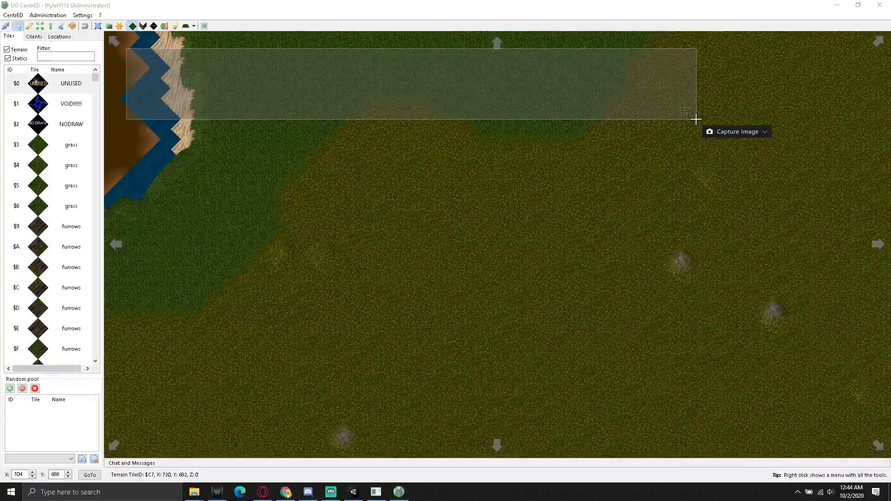
# - Capture most of the map view, coastline strip and grassland, in a new Gyazo image
pyautogui.click(798, 492)
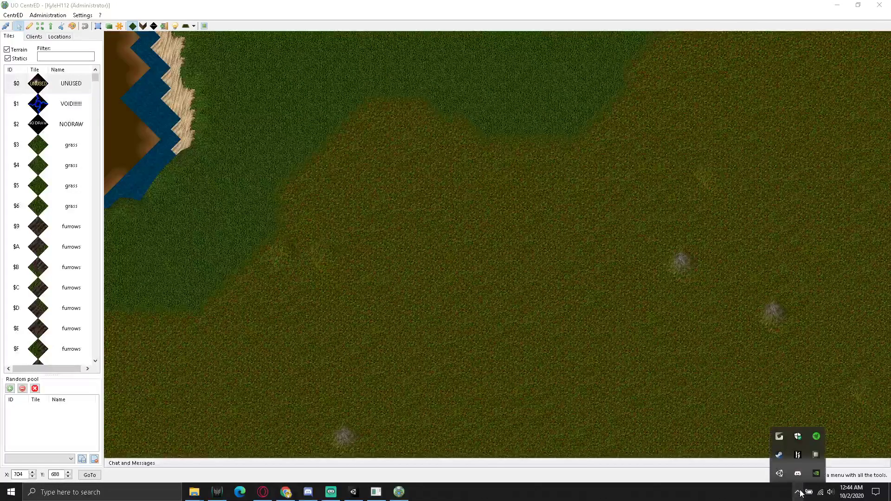
pyautogui.rightClick(779, 436)
pyautogui.click(696, 362)
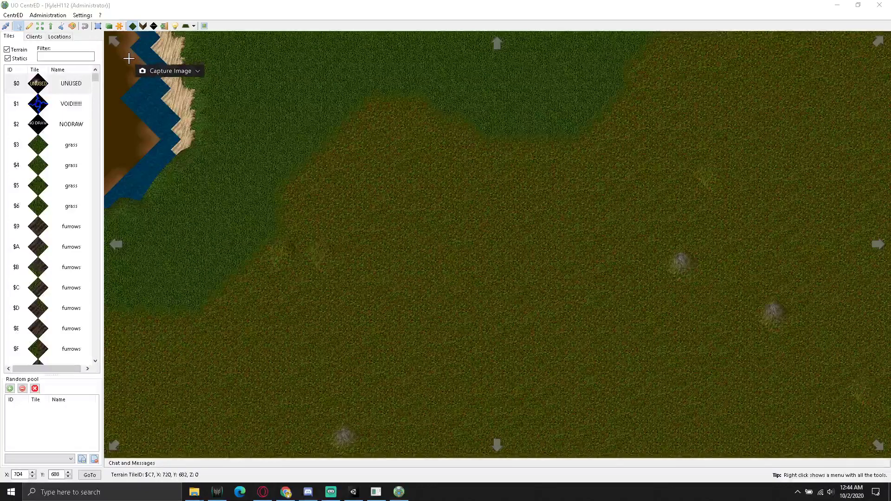
pyautogui.moveTo(129, 64)
pyautogui.mouseDown()
pyautogui.moveTo(159, 370)
pyautogui.moveTo(875, 434)
pyautogui.mouseUp()
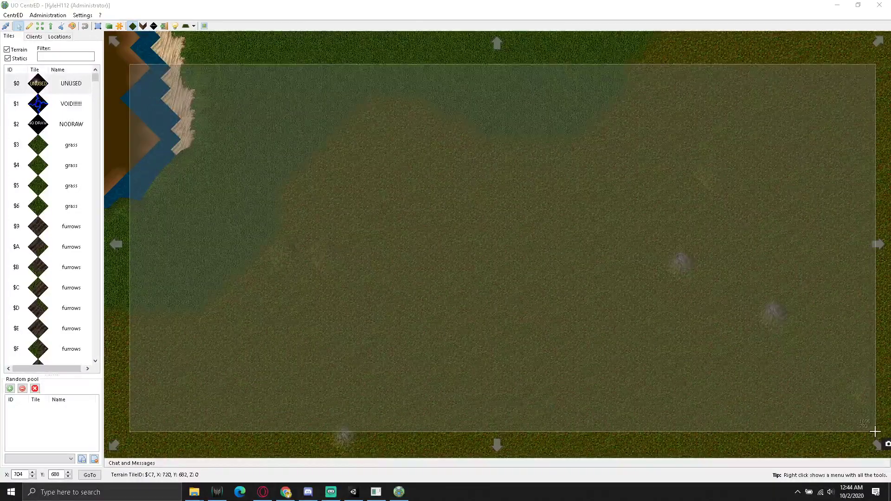
pyautogui.moveTo(875, 434); pyautogui.dragTo(869, 432)
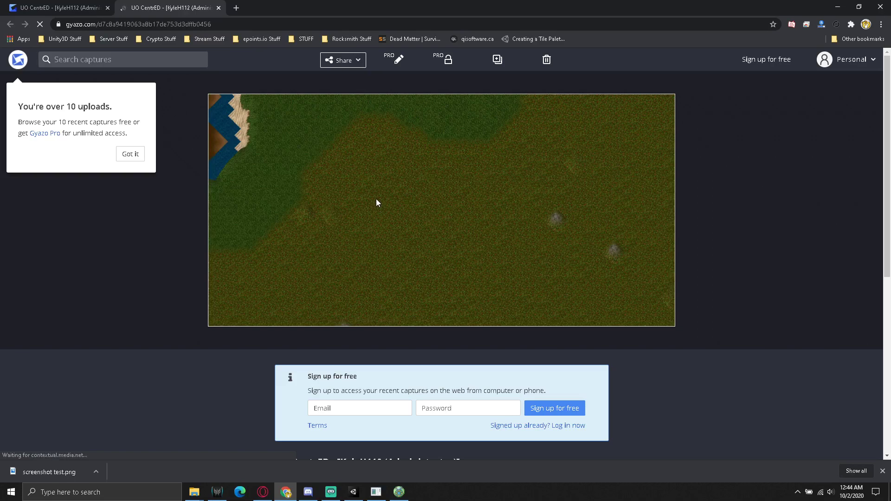
# - Save the grassland capture as 'screenshot 1.png' in Assets/Screenshots, then minimize Chrome
pyautogui.click(397, 189)
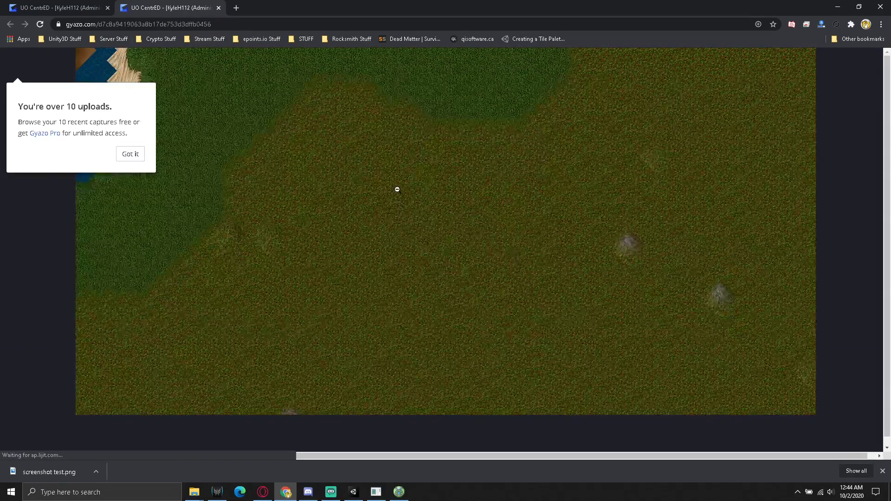
pyautogui.rightClick(397, 189)
pyautogui.click(458, 205)
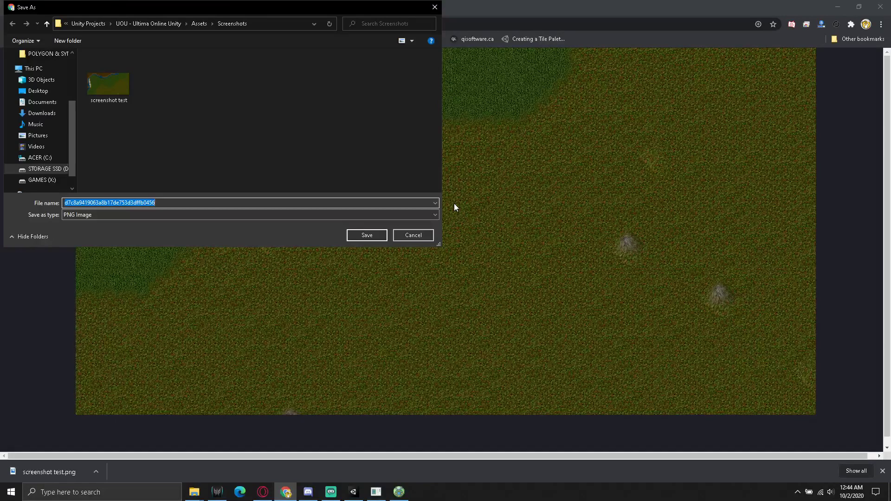
pyautogui.write('shot ')
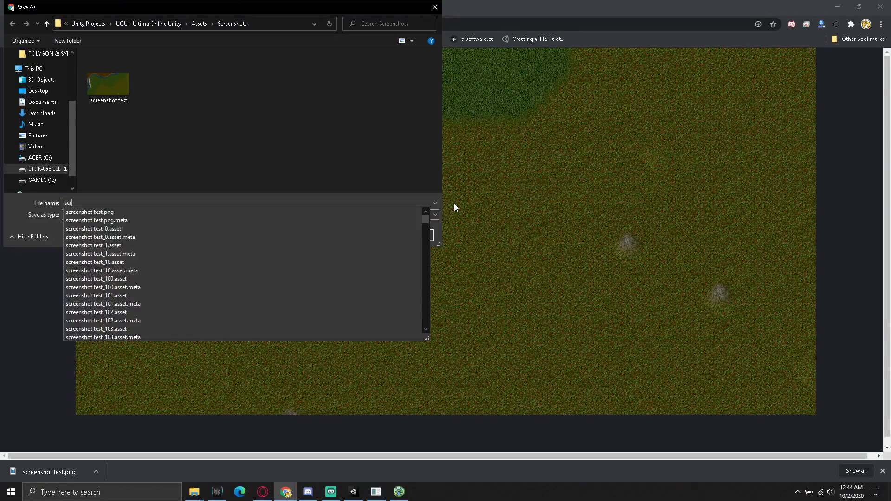
pyautogui.write('1')
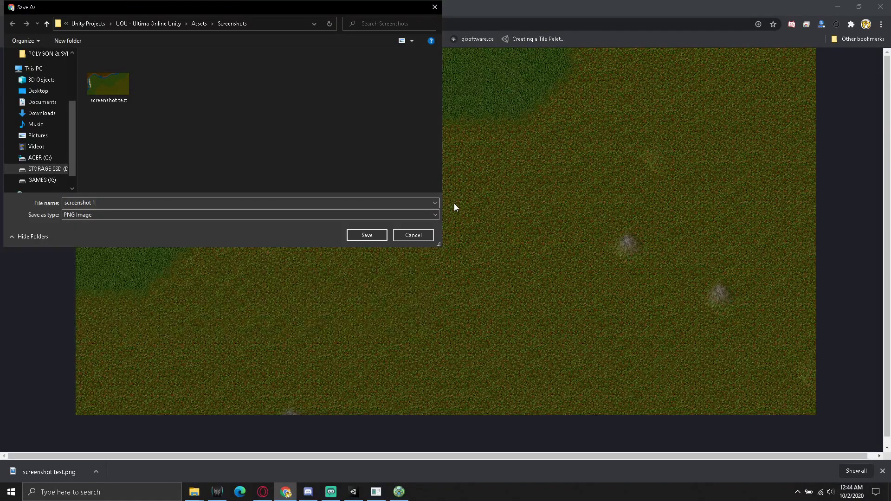
pyautogui.press('Return')
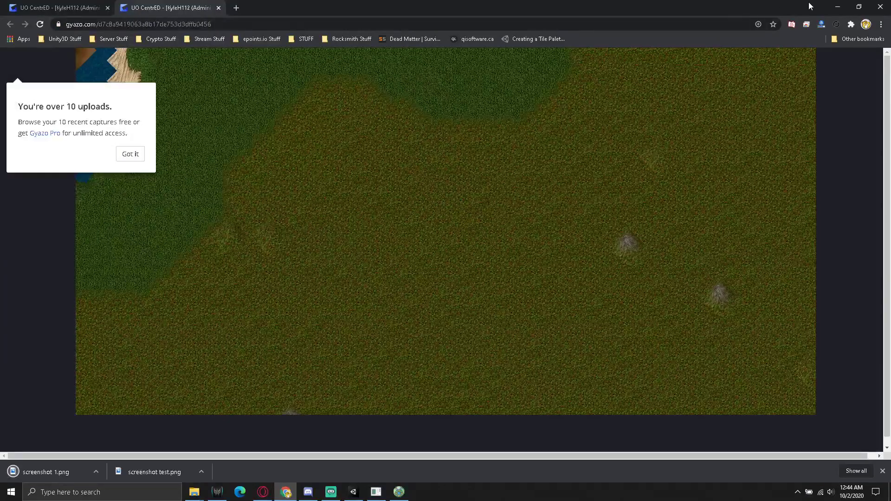
pyautogui.click(837, 7)
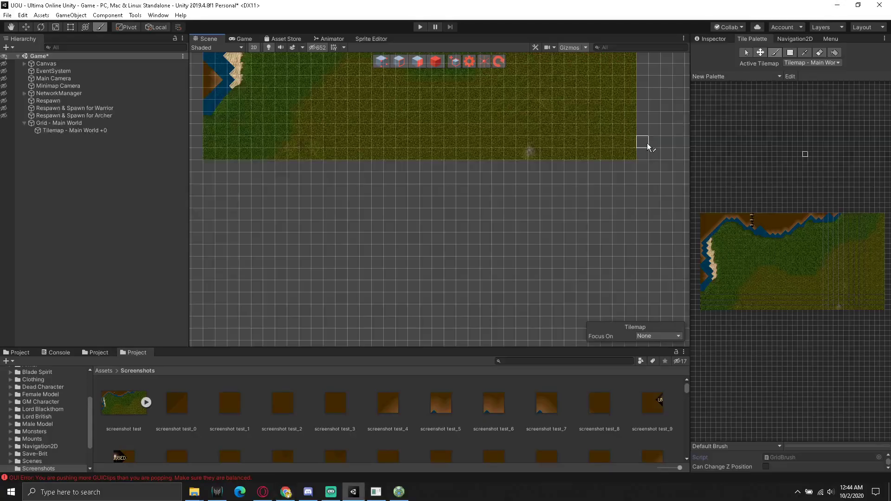
# - Refresh the Project panel so screenshot 1 appears in Screenshots, then select it
pyautogui.click(146, 401)
pyautogui.moveTo(687, 391); pyautogui.dragTo(688, 471)
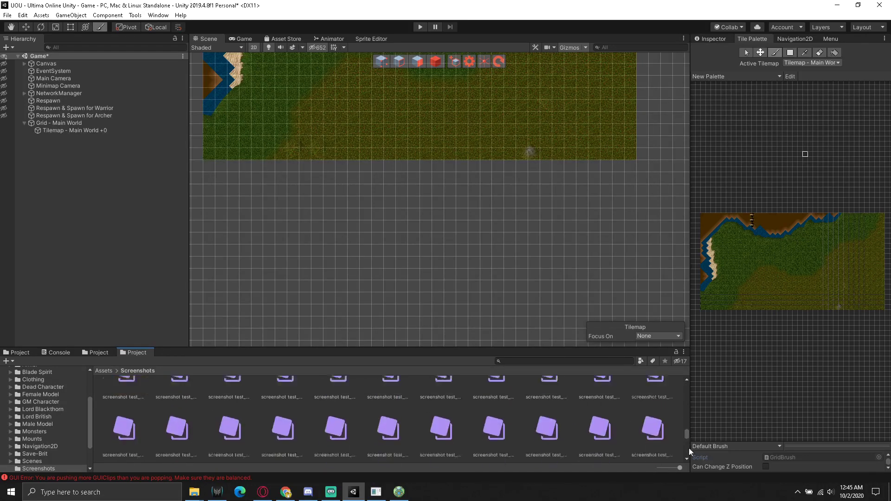
pyautogui.rightClick(467, 439)
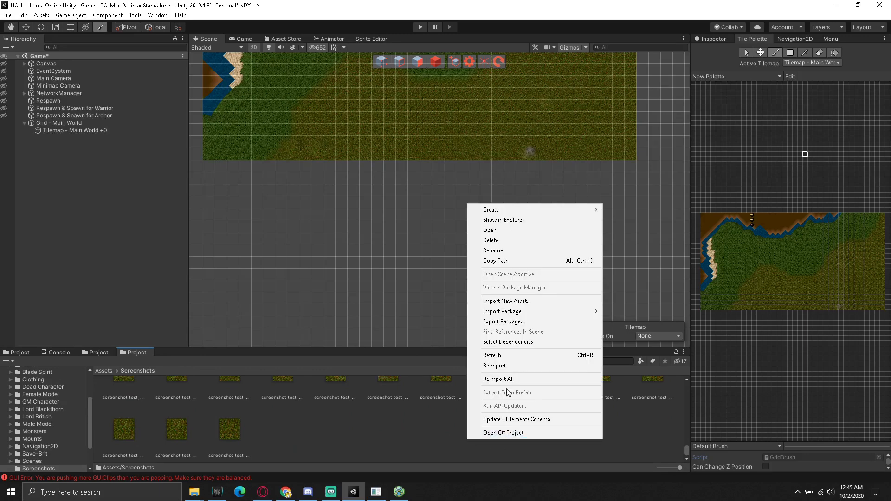
pyautogui.click(515, 356)
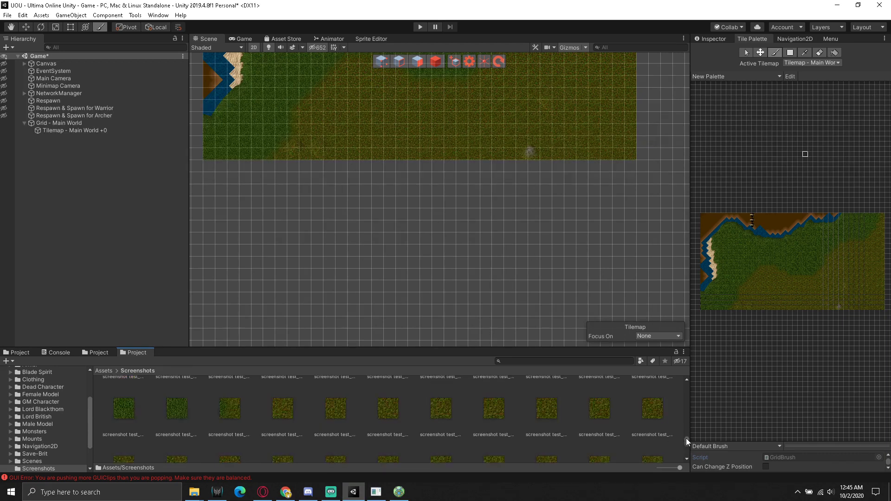
pyautogui.moveTo(687, 440); pyautogui.dragTo(693, 380)
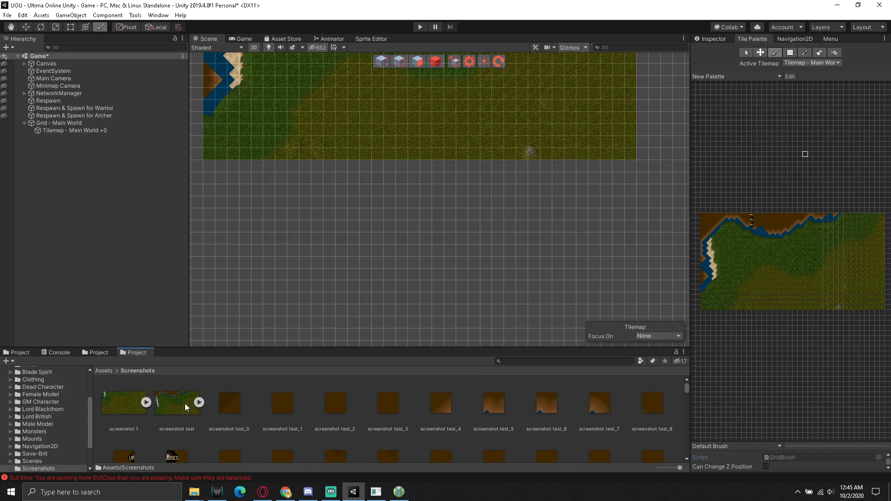
pyautogui.click(127, 402)
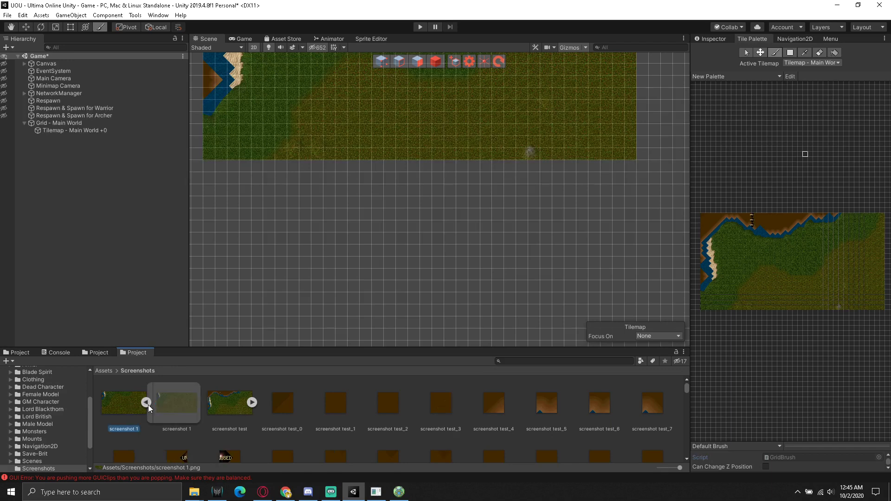
# - Set screenshot 1's Sprite Mode to Multiple and apply it
pyautogui.click(713, 39)
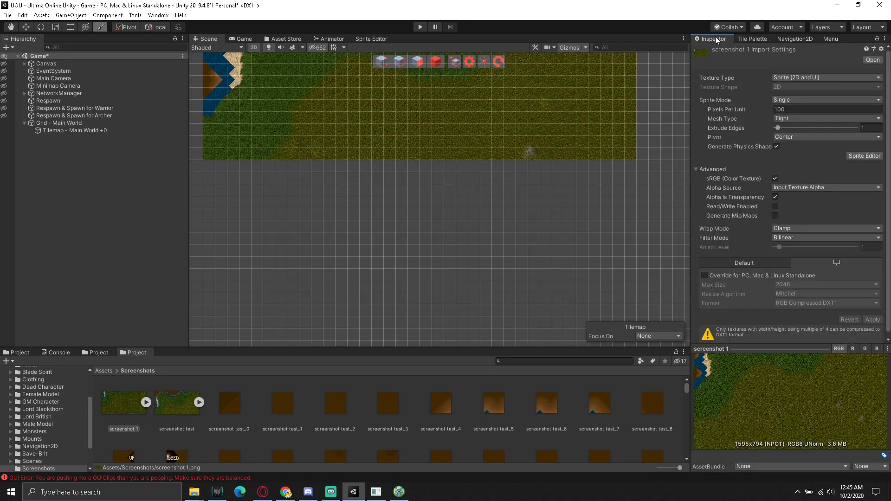
pyautogui.click(794, 100)
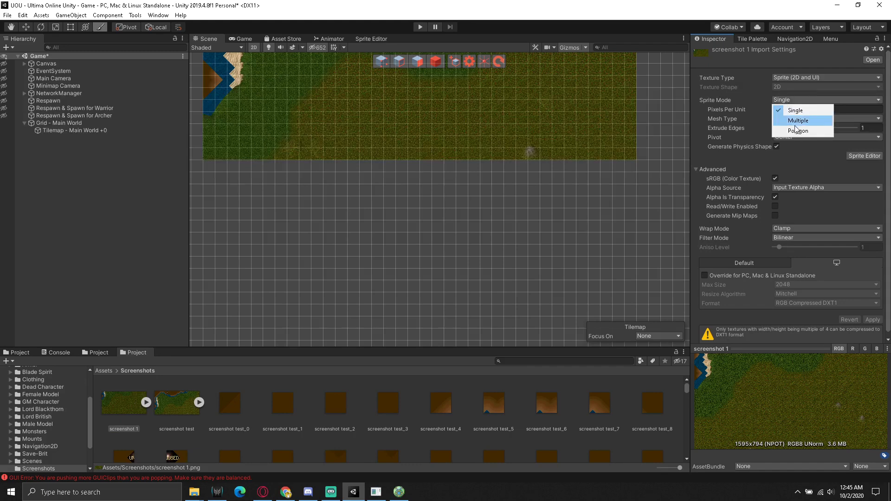
pyautogui.click(797, 118)
pyautogui.click(879, 310)
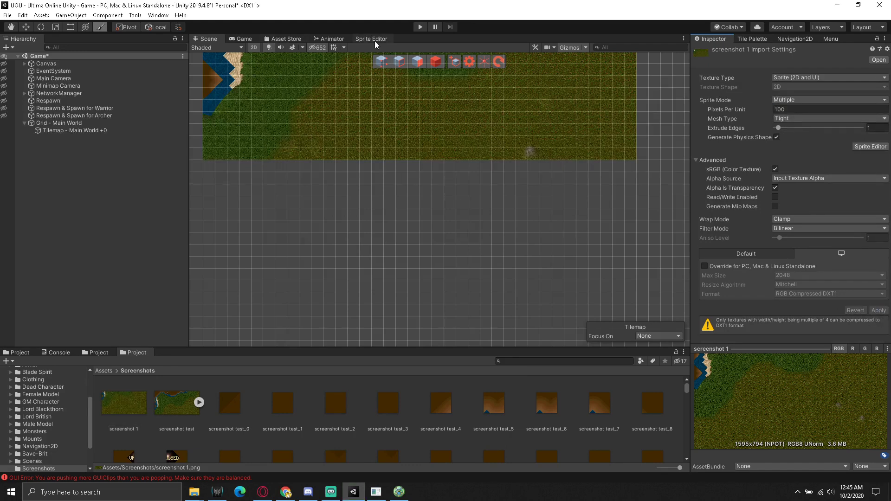
# - Slice screenshot 1 in the Sprite Editor on a 44×44 grid and apply the slices
pyautogui.click(870, 147)
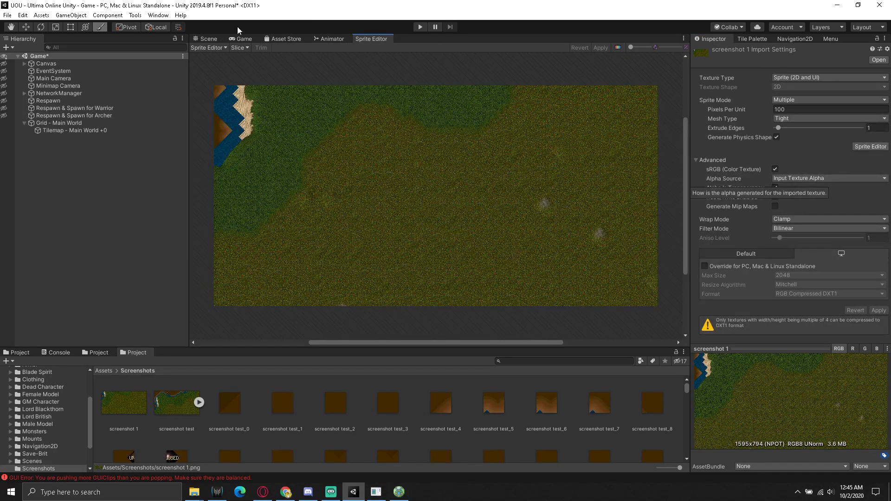
pyautogui.click(241, 48)
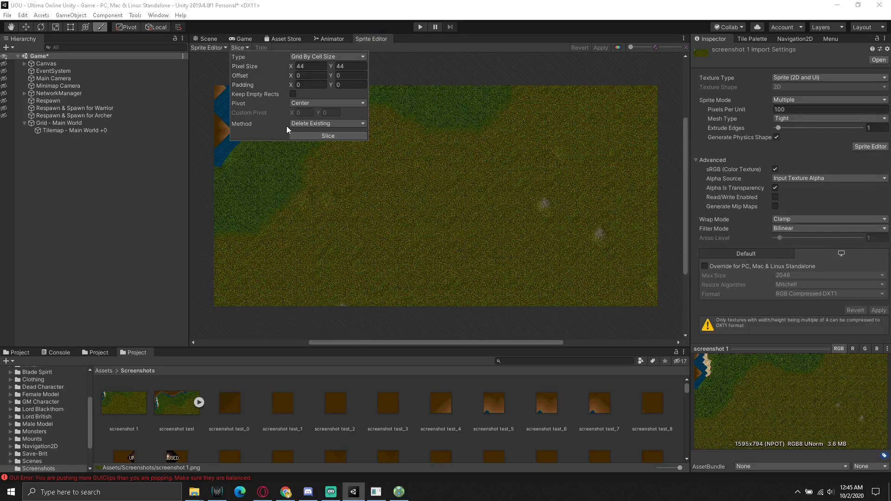
pyautogui.click(300, 134)
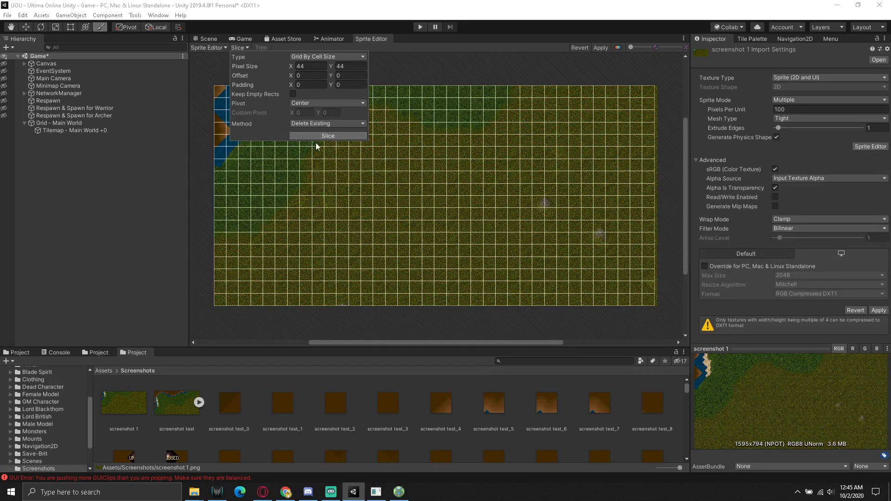
pyautogui.click(627, 321)
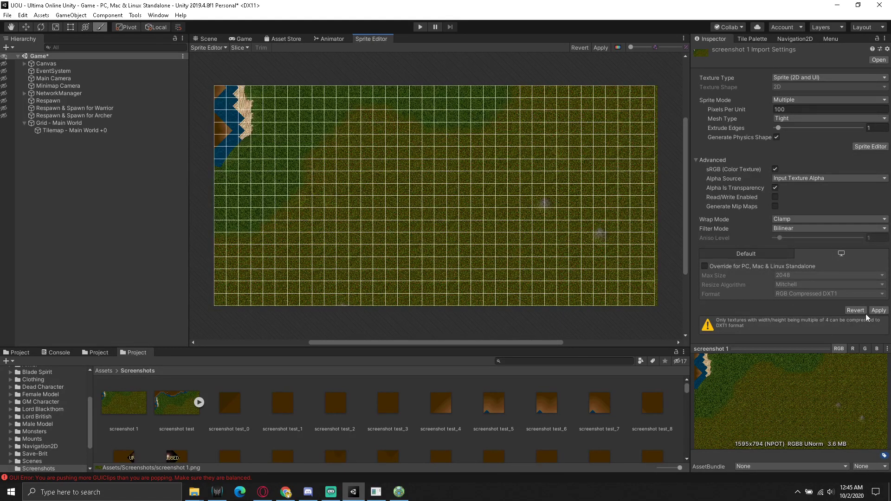
pyautogui.click(876, 310)
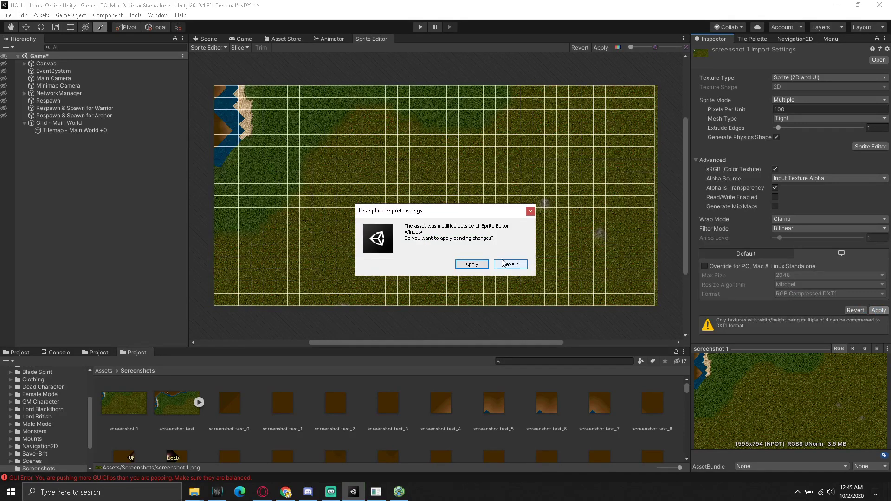
pyautogui.click(465, 265)
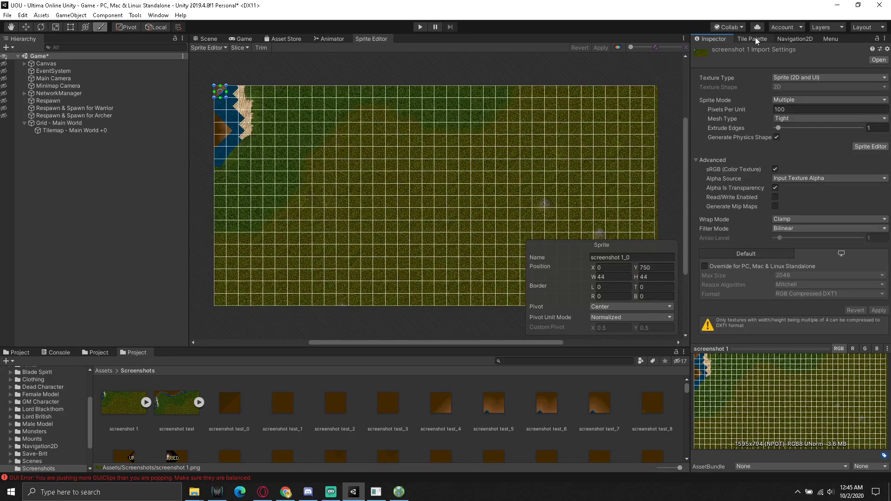
# - Drag screenshot 1 into the New Palette, generating its tiles into Assets/Screenshots
pyautogui.click(747, 38)
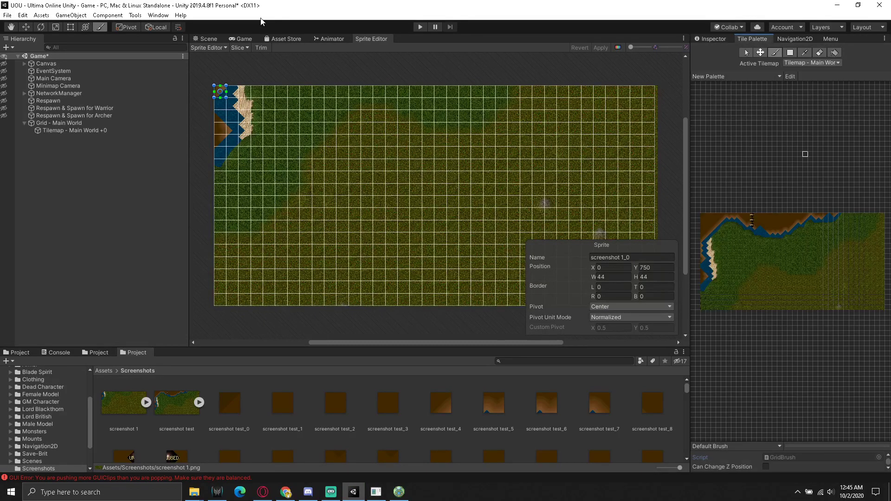
pyautogui.click(208, 39)
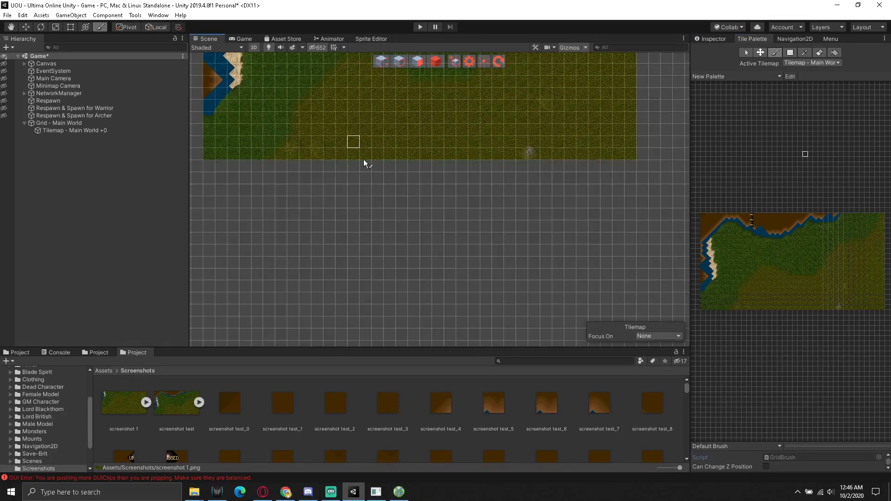
pyautogui.click(117, 403)
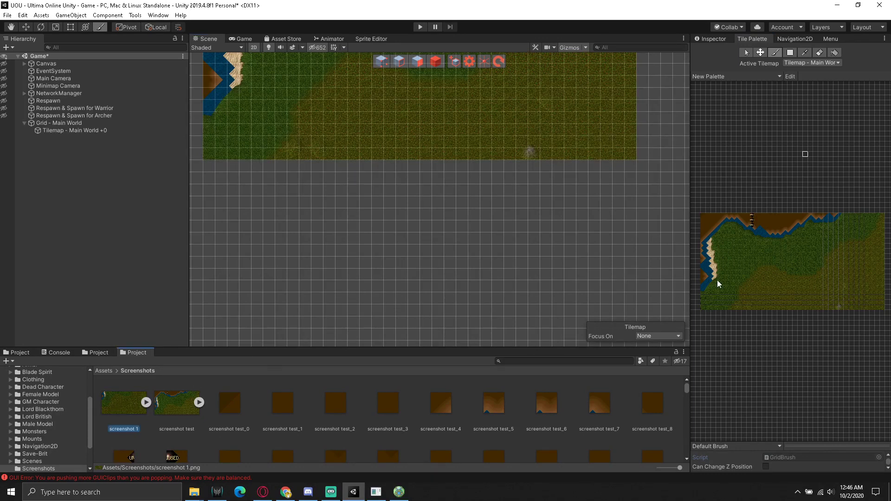
pyautogui.moveTo(879, 305); pyautogui.dragTo(700, 217)
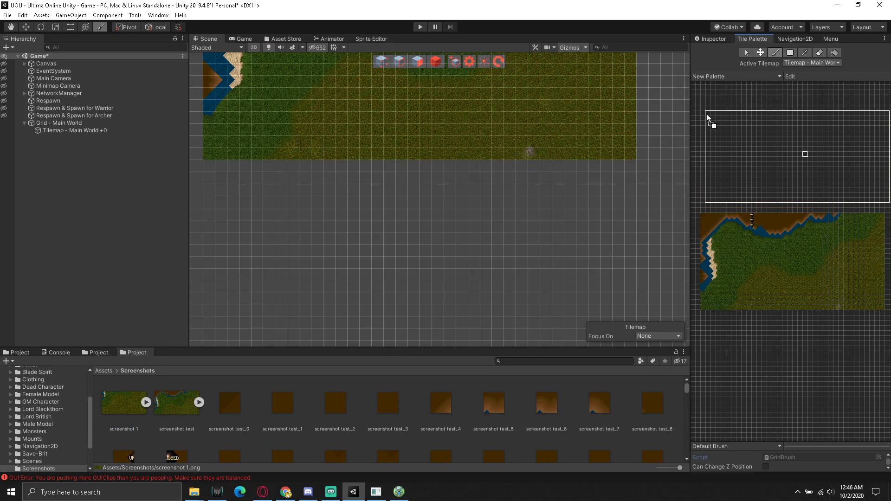
pyautogui.moveTo(704, 119); pyautogui.dragTo(704, 120)
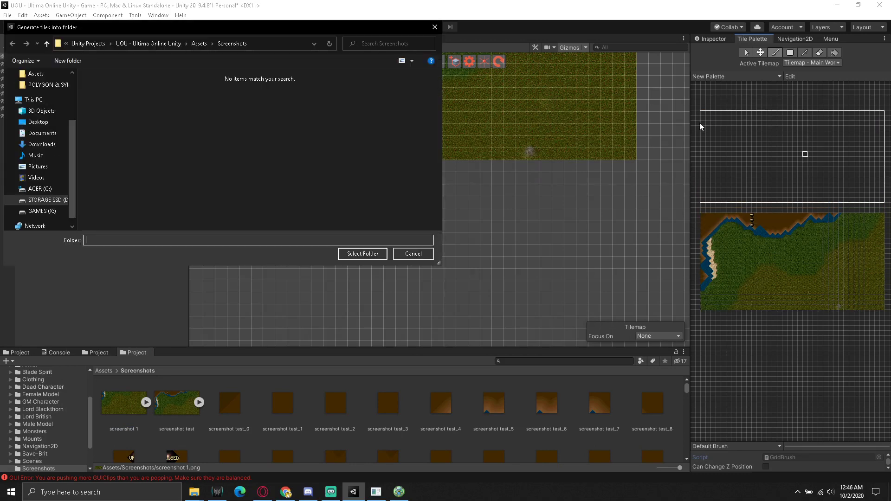
pyautogui.click(353, 255)
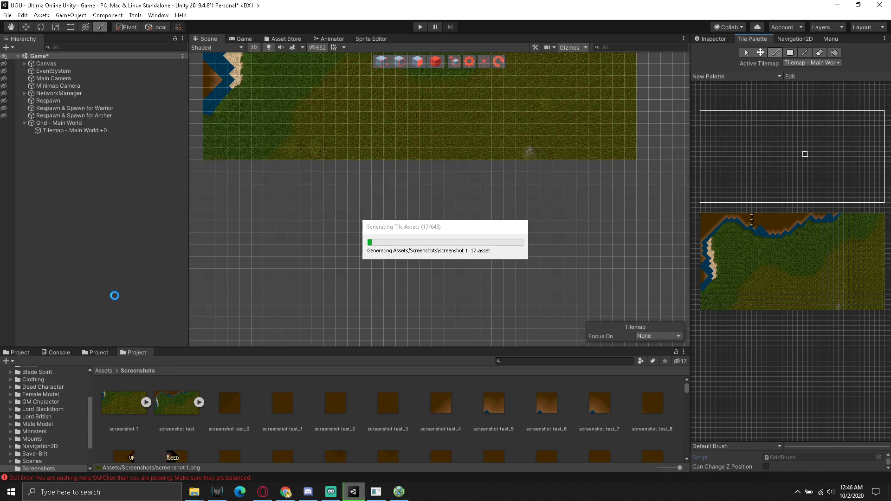
pyautogui.click(400, 496)
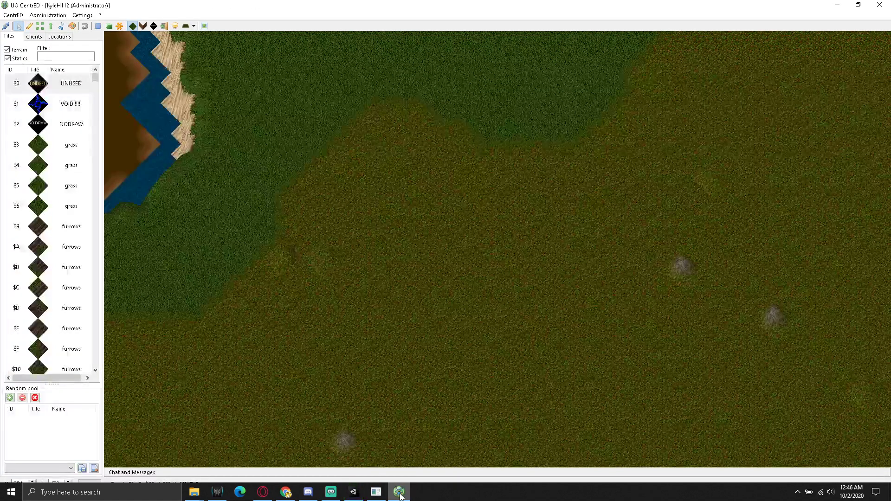
# - Turn on map statics and capture the left coastline strip with Gyazo
pyautogui.click(144, 27)
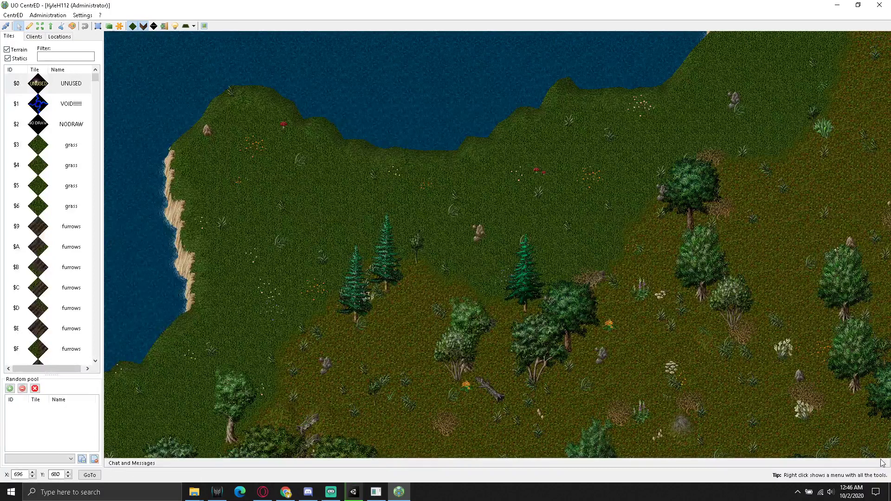
pyautogui.click(797, 493)
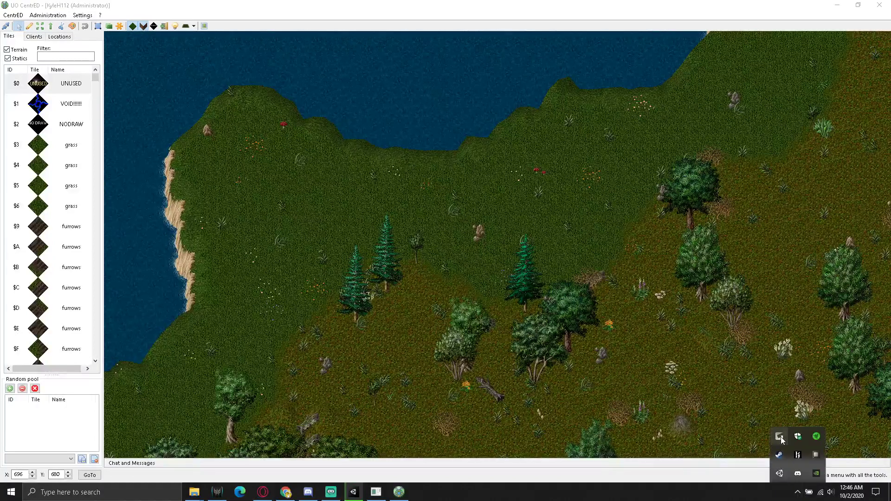
pyautogui.rightClick(780, 436)
pyautogui.click(687, 362)
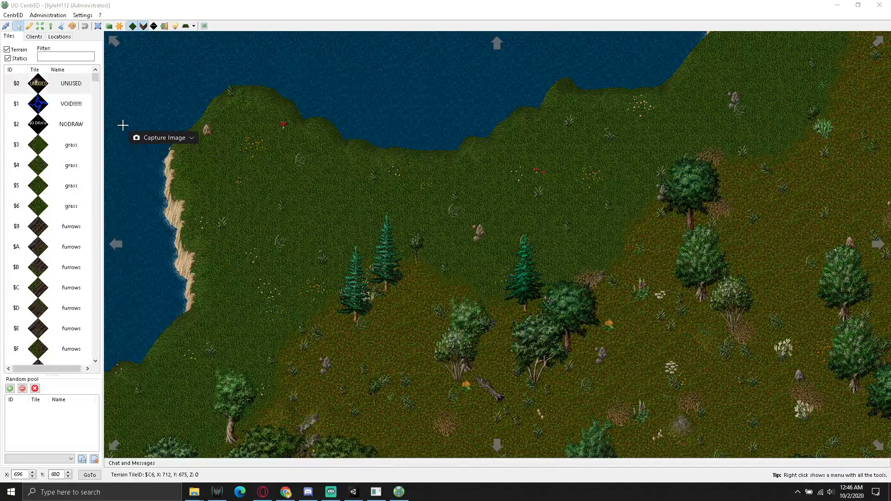
pyautogui.moveTo(123, 125); pyautogui.dragTo(199, 340)
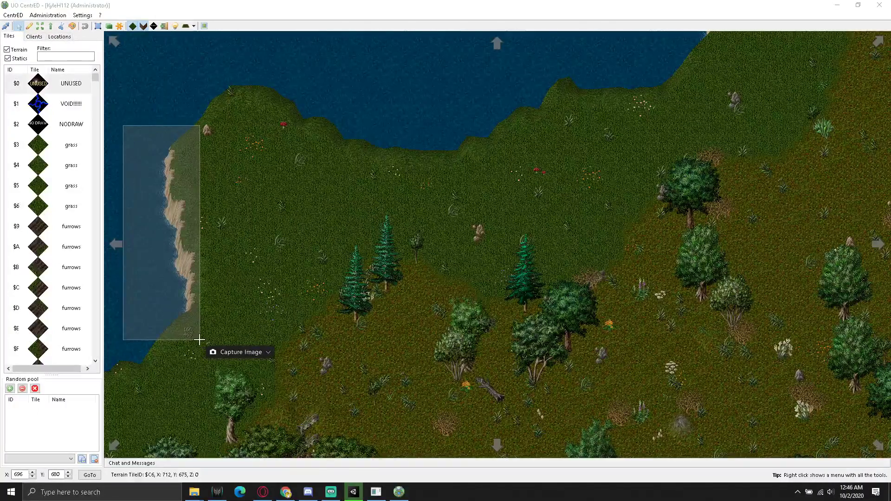
pyautogui.moveTo(200, 340); pyautogui.dragTo(200, 340)
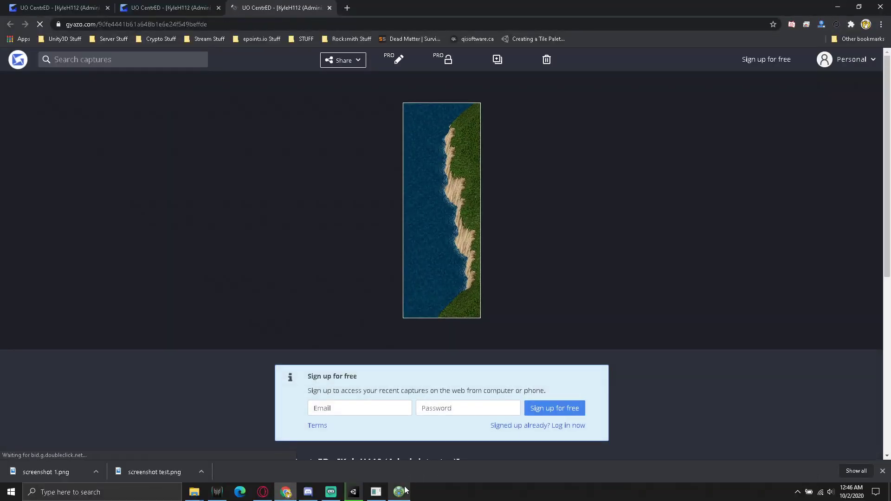
# - Hide the statics on the UO CentrED map again and minimize it
pyautogui.hotkey('alt', 'Tab')
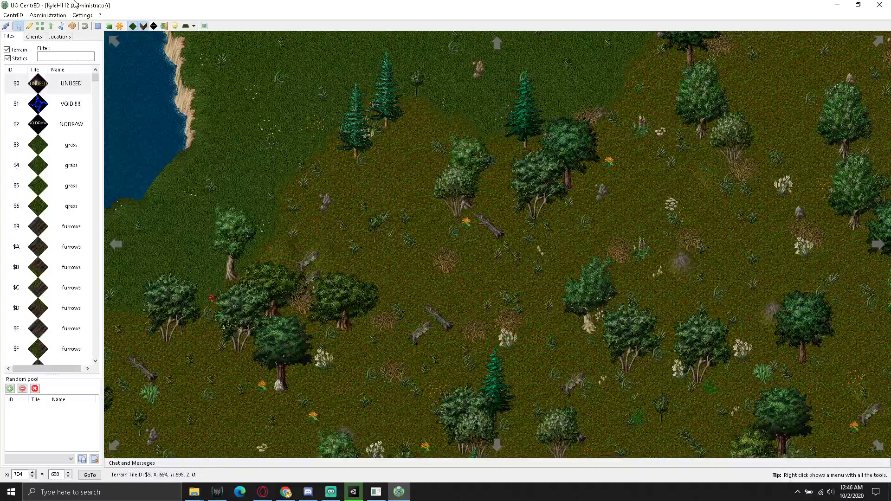
pyautogui.click(145, 27)
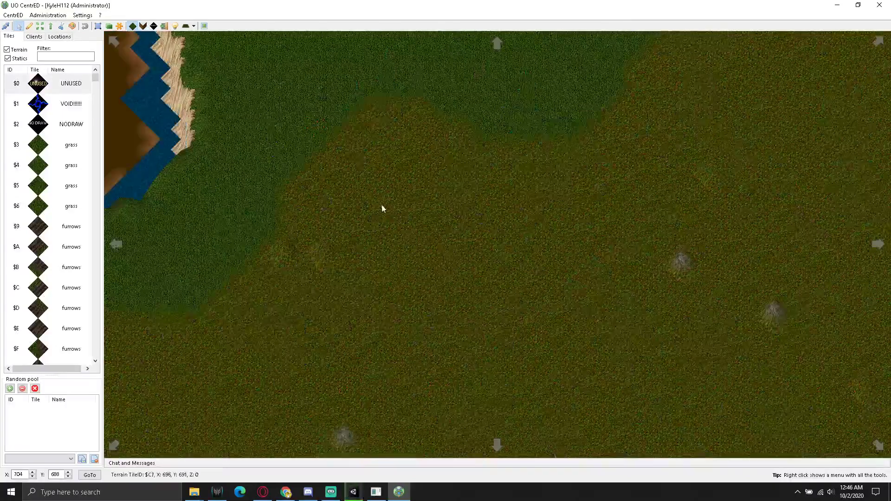
pyautogui.click(839, 9)
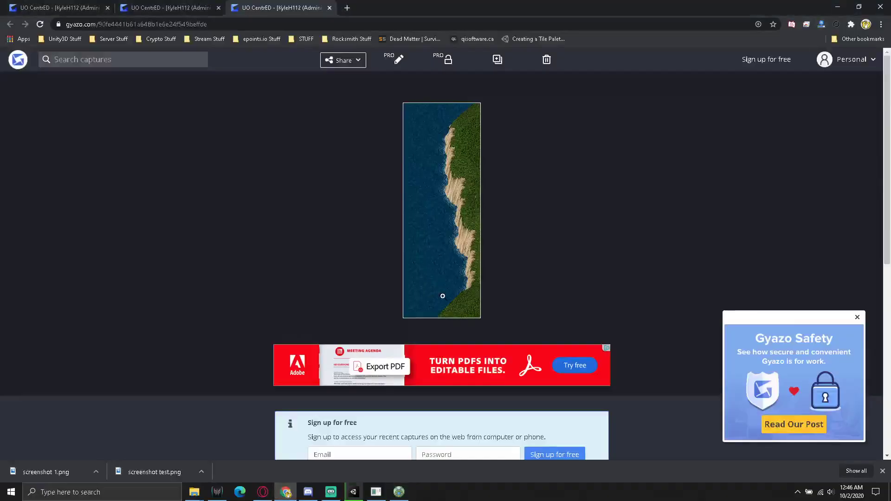
# - Save the Gyazo coastline capture as edge.png in Assets/Screenshots and minimize Chrome
pyautogui.rightClick(445, 191)
pyautogui.click(508, 207)
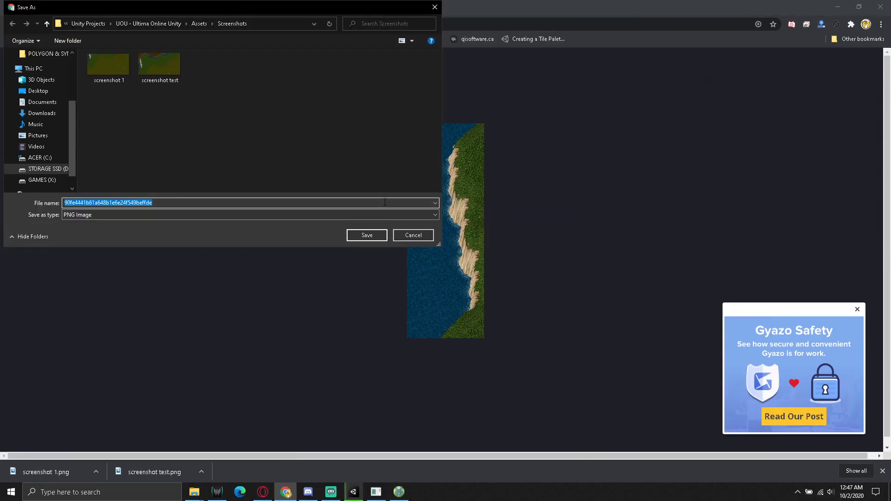
pyautogui.write('edge')
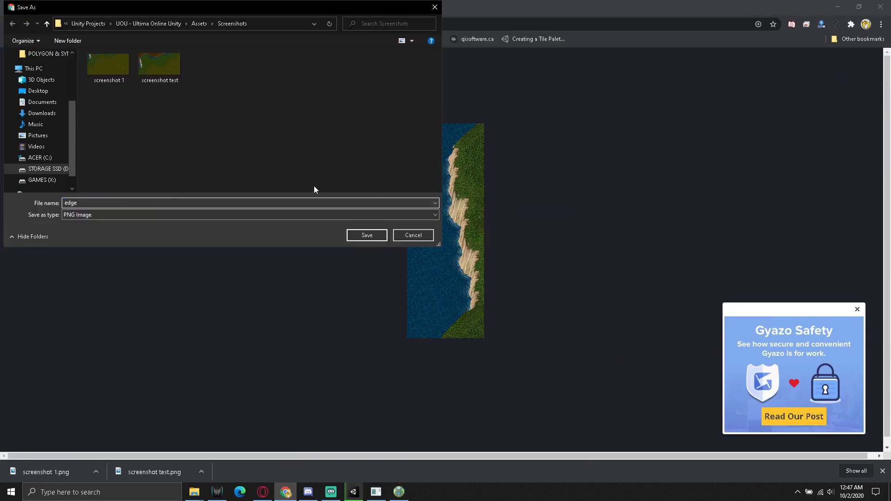
pyautogui.click(367, 234)
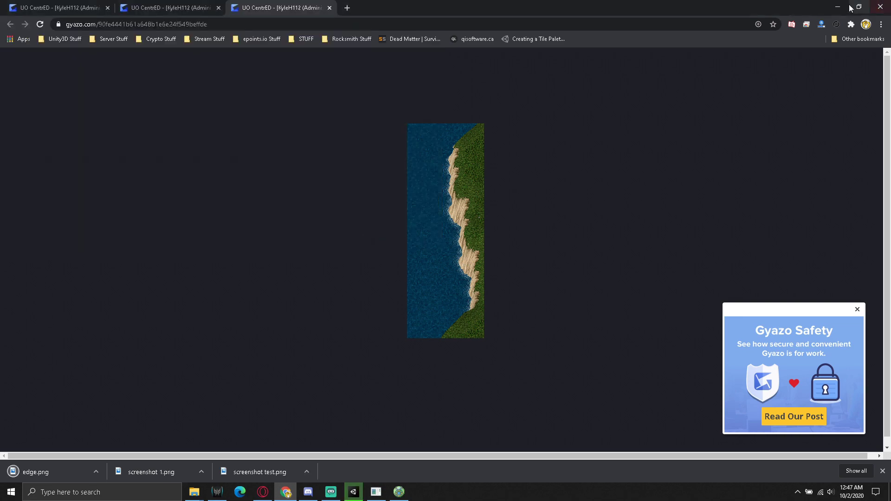
pyautogui.click(839, 7)
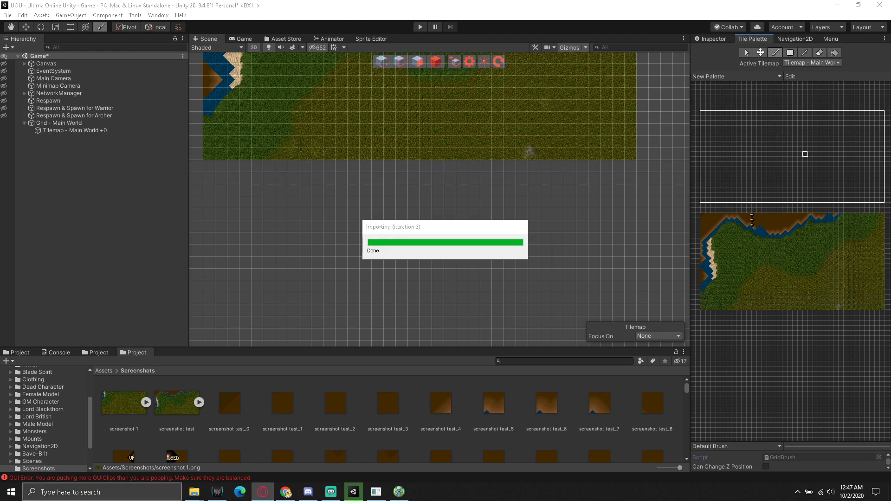
pyautogui.click(797, 492)
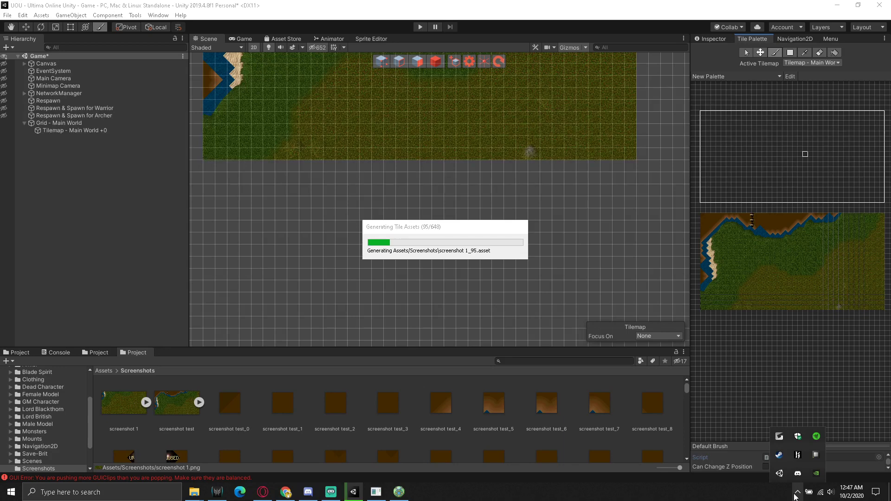
pyautogui.click(773, 439)
pyautogui.rightClick(778, 437)
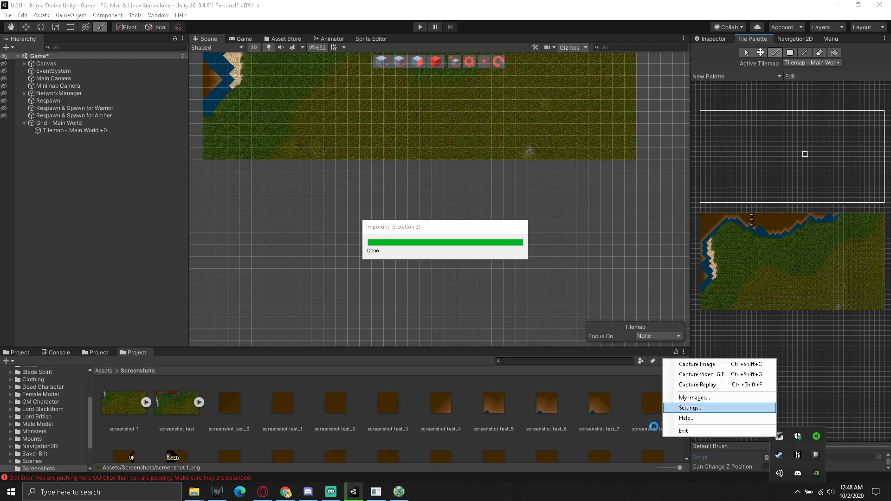
pyautogui.click(556, 496)
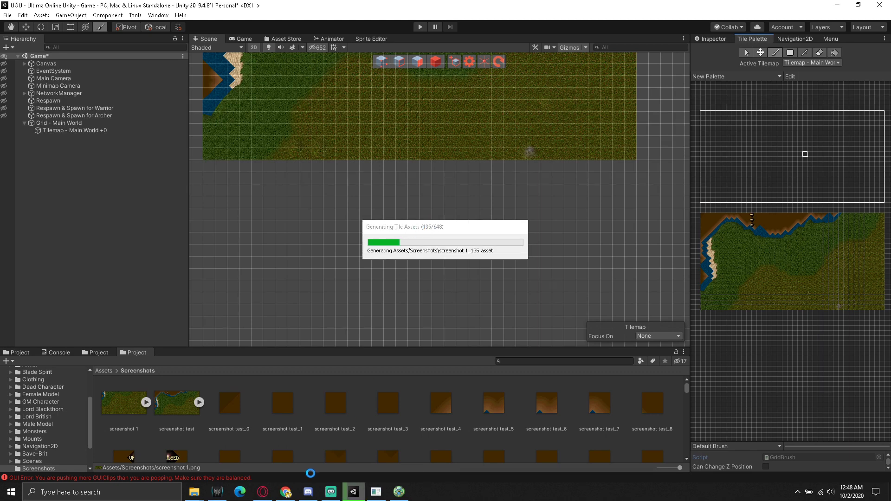
pyautogui.moveTo(188, 495)
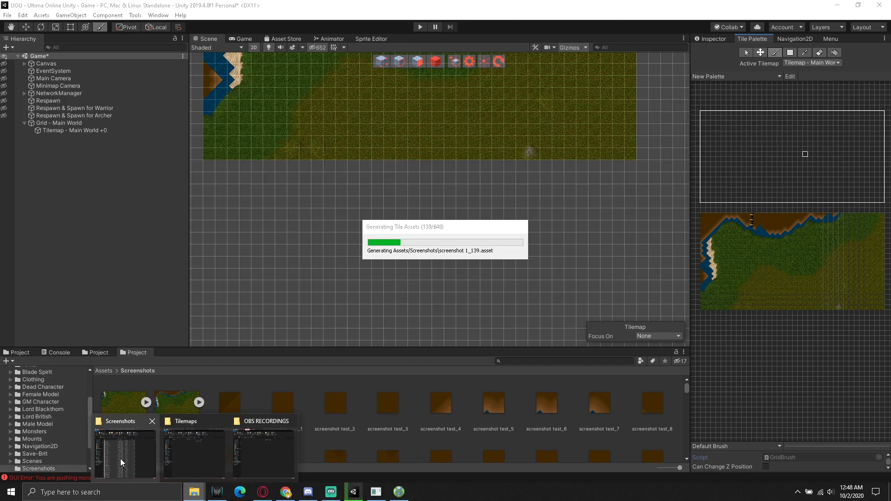
# - Open File Explorer and browse the D: drive into the Unity Projects folder
pyautogui.rightClick(194, 492)
pyautogui.click(282, 393)
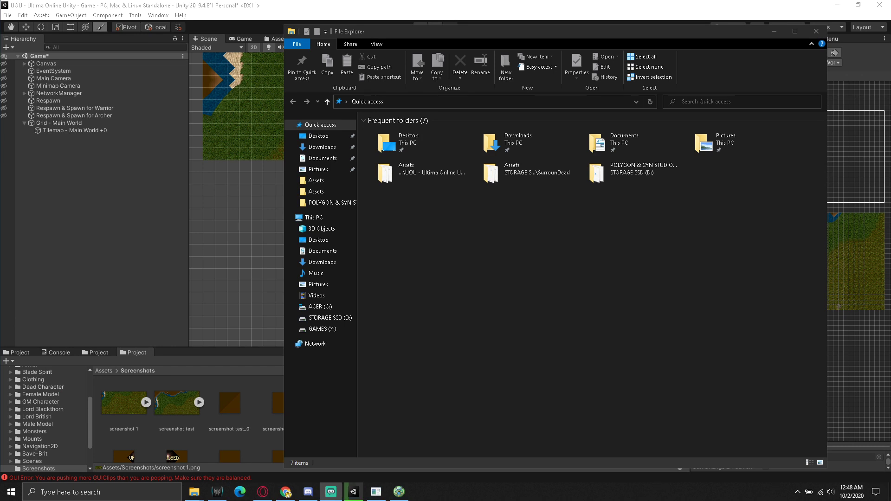
pyautogui.click(389, 271)
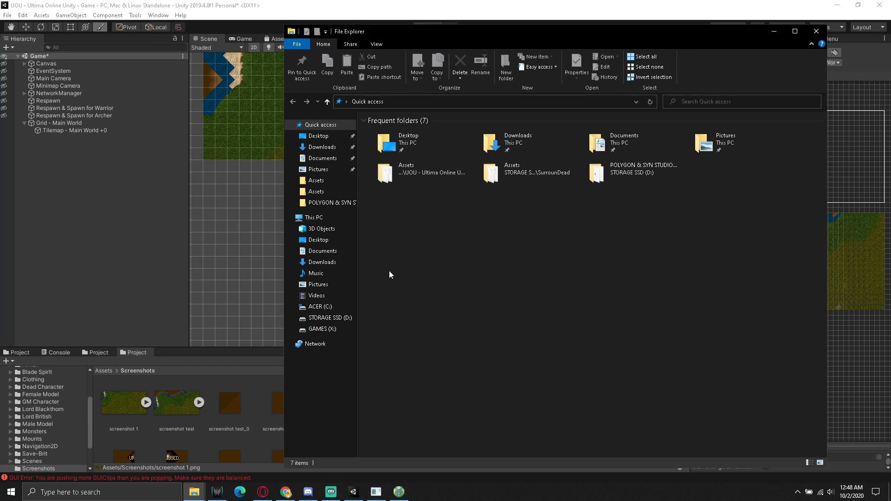
pyautogui.click(327, 319)
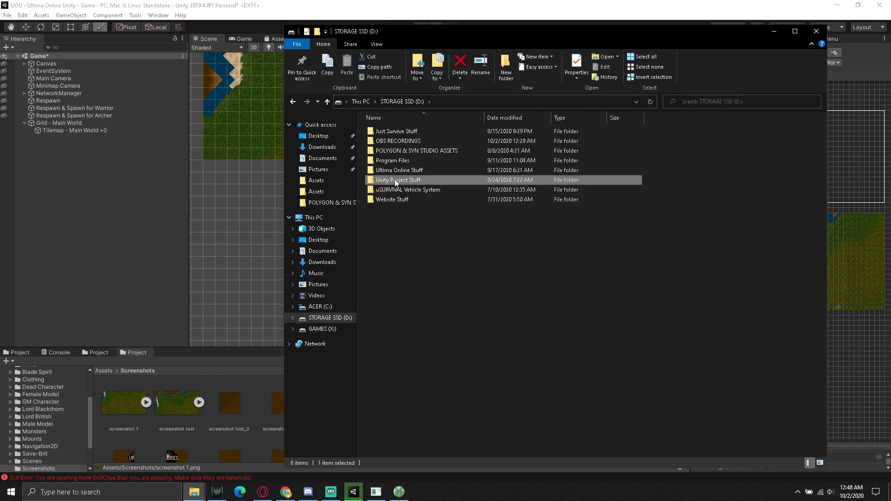
pyautogui.doubleClick(396, 180)
pyautogui.hotkey('alt', 'Left')
pyautogui.doubleClick(398, 161)
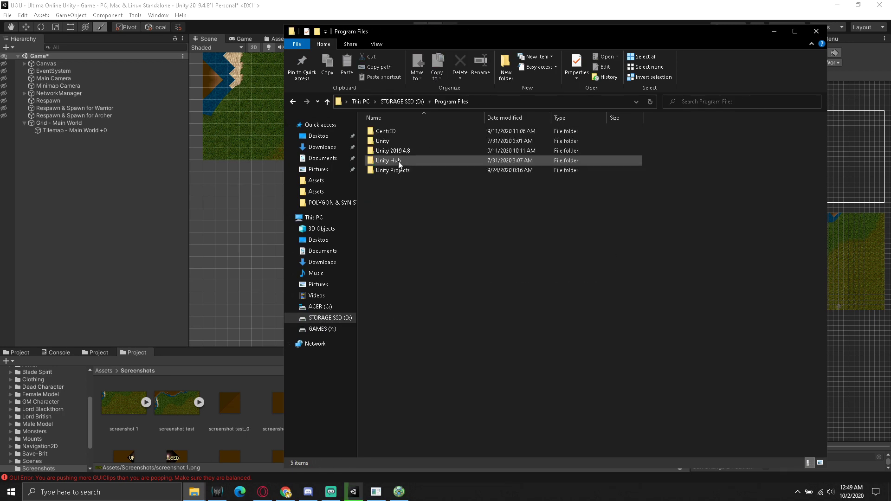
pyautogui.doubleClick(398, 161)
# - Open the UOU - Ultima Online Unity project's Assets > UO Assets > land folder
pyautogui.click(397, 149)
pyautogui.doubleClick(396, 149)
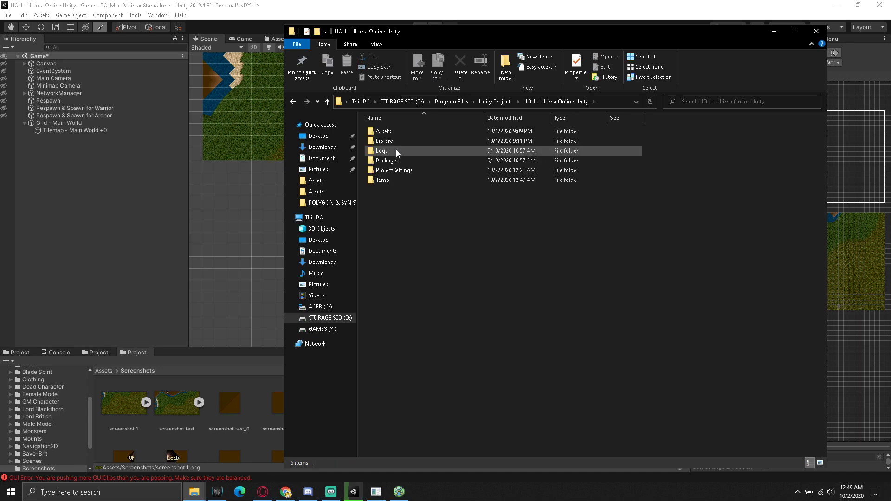
pyautogui.doubleClick(394, 133)
pyautogui.doubleClick(387, 307)
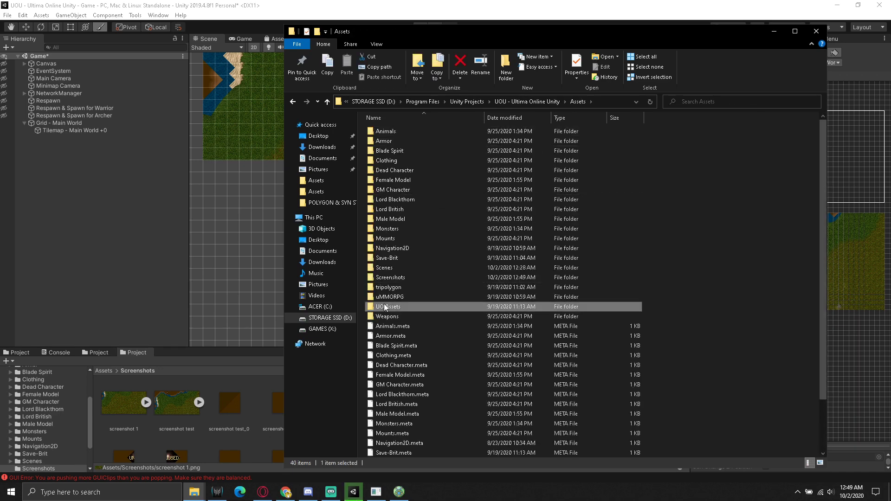
pyautogui.doubleClick(390, 140)
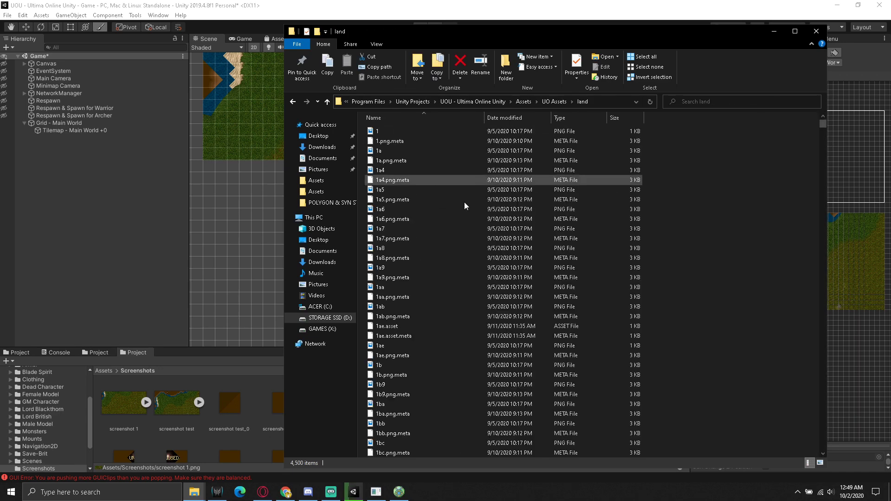
# - Scroll through the land folder's 4,500 items and close the window
pyautogui.moveTo(821, 124); pyautogui.dragTo(818, 444)
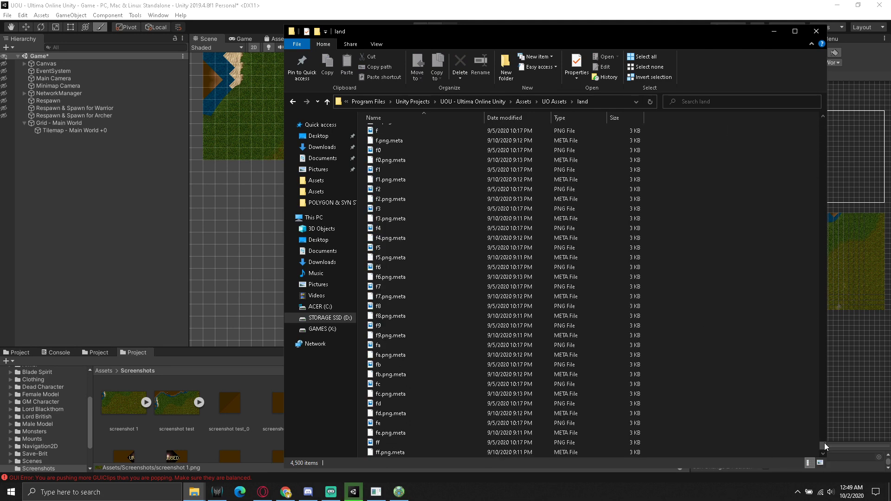
pyautogui.moveTo(824, 443); pyautogui.dragTo(823, 104)
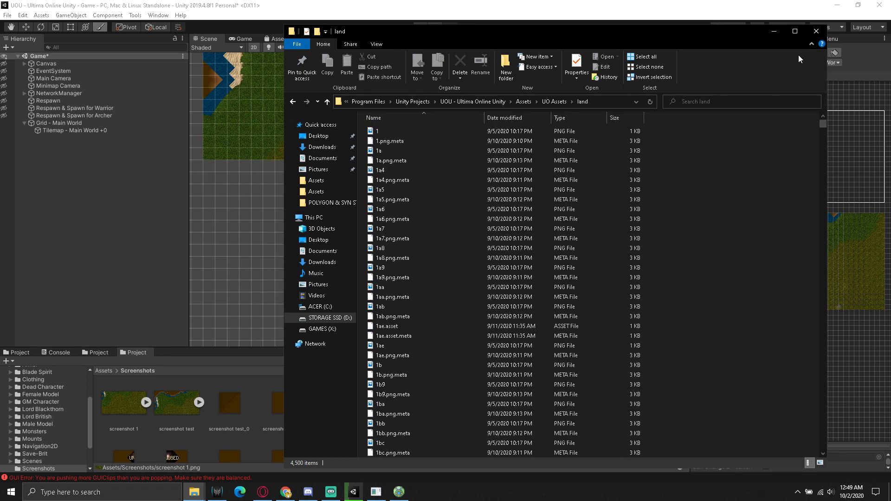
pyautogui.click(816, 32)
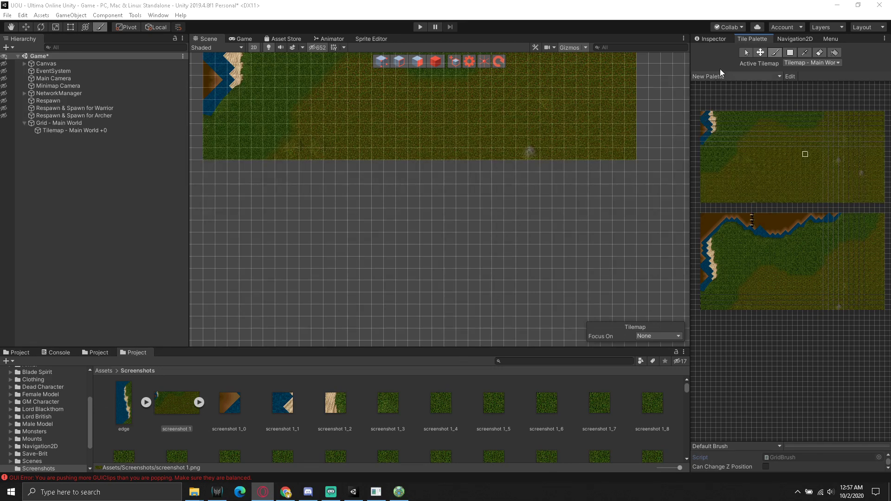
# - Paint the whole screenshot palette block onto Tilemap - Main World
pyautogui.click(775, 52)
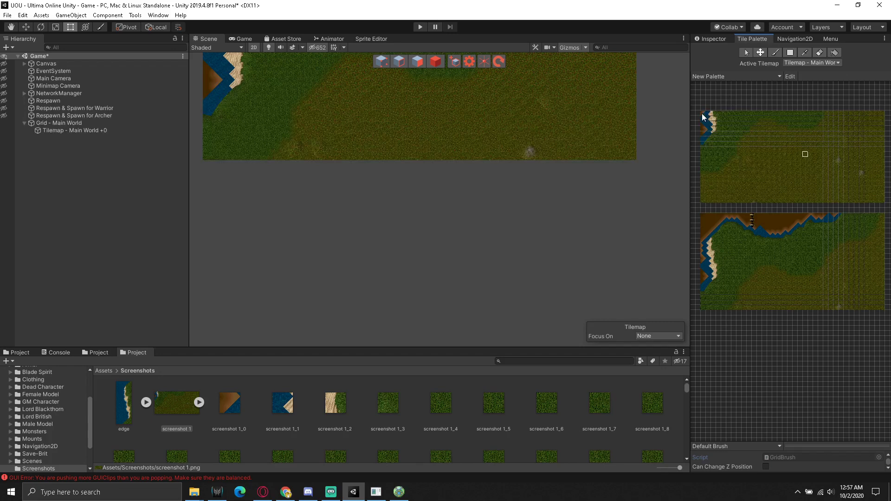
pyautogui.click(101, 130)
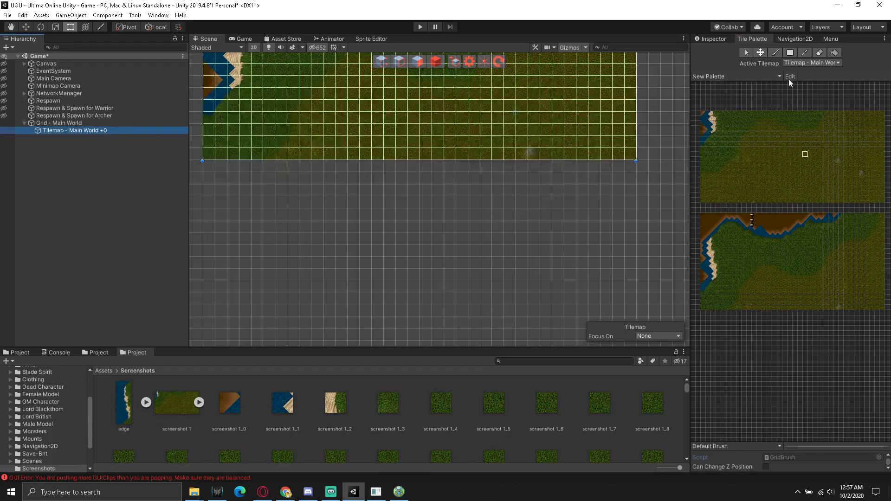
pyautogui.click(776, 52)
pyautogui.moveTo(704, 115)
pyautogui.mouseDown()
pyautogui.moveTo(704, 133)
pyautogui.moveTo(882, 204)
pyautogui.mouseUp()
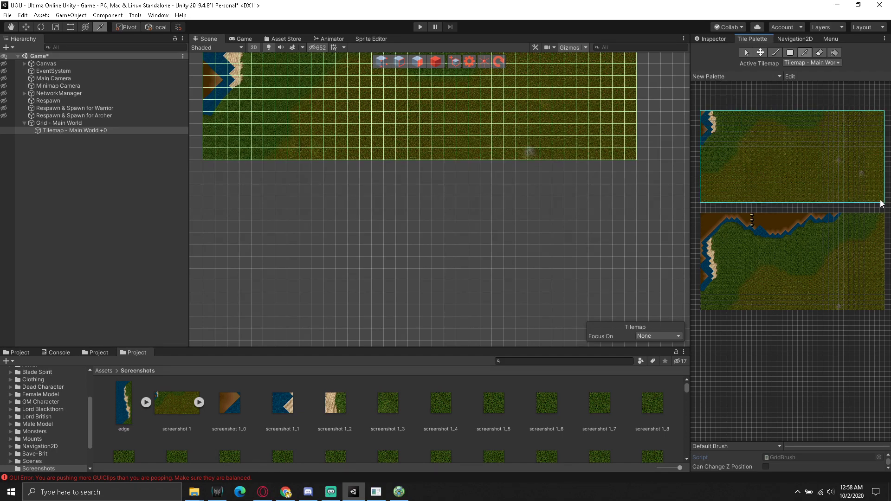
pyautogui.click(516, 248)
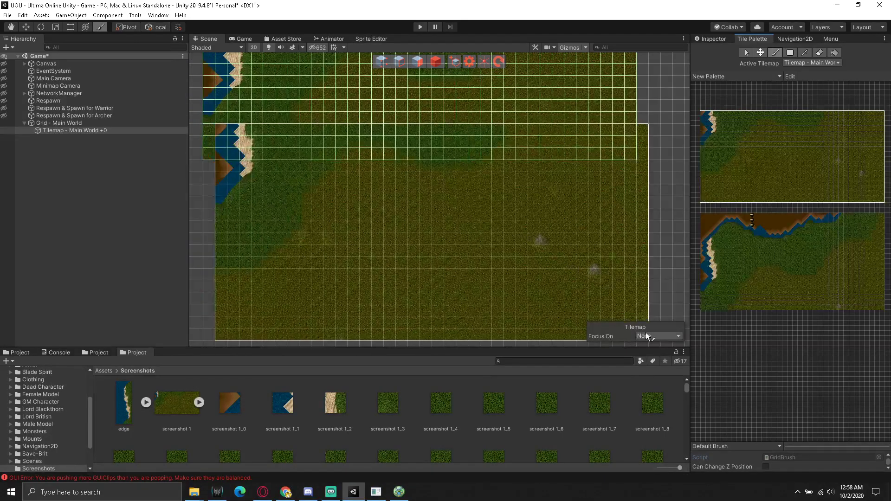
pyautogui.moveTo(646, 335)
pyautogui.mouseDown(button='middle')
pyautogui.moveTo(513, 316)
pyautogui.moveTo(586, 298)
pyautogui.mouseUp(button='middle')
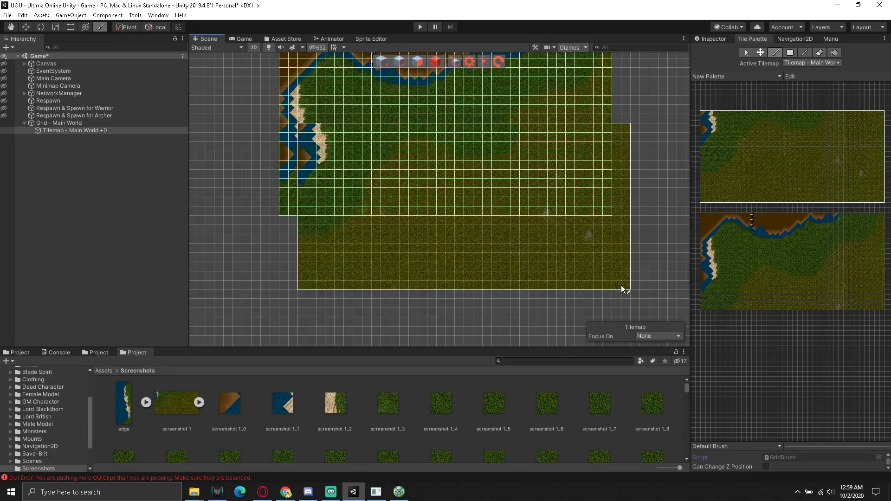
# - Move the painted coastline and grass blocks into grid alignment
pyautogui.moveTo(621, 285)
pyautogui.mouseDown()
pyautogui.moveTo(555, 263)
pyautogui.moveTo(582, 316)
pyautogui.moveTo(608, 261)
pyautogui.moveTo(606, 310)
pyautogui.moveTo(626, 286)
pyautogui.moveTo(619, 263)
pyautogui.moveTo(631, 259)
pyautogui.moveTo(617, 296)
pyautogui.mouseUp()
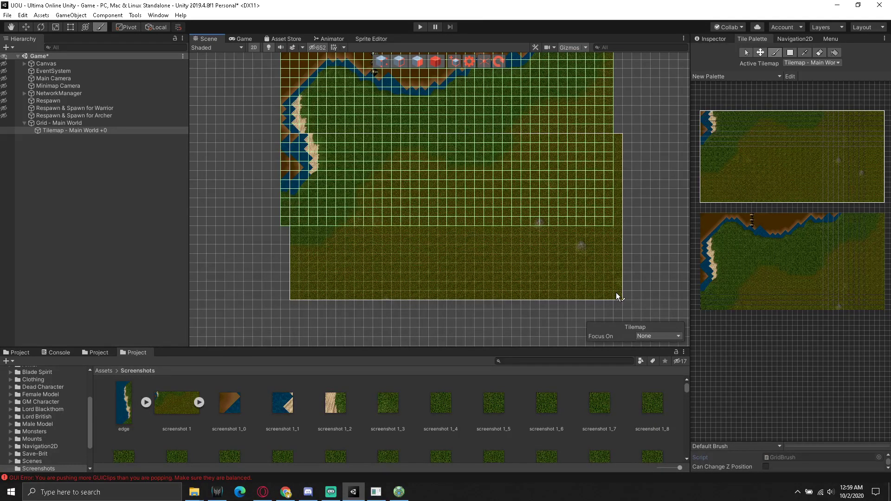
pyautogui.moveTo(617, 295); pyautogui.dragTo(610, 290)
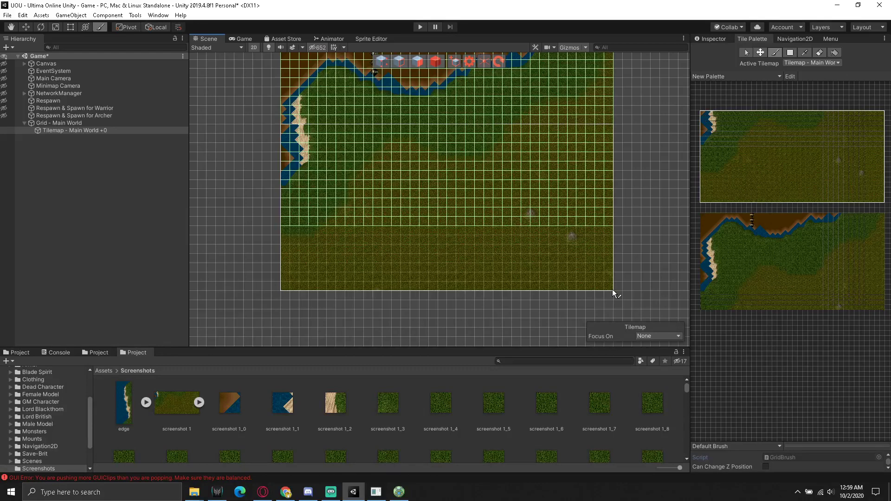
pyautogui.moveTo(611, 288); pyautogui.dragTo(653, 324)
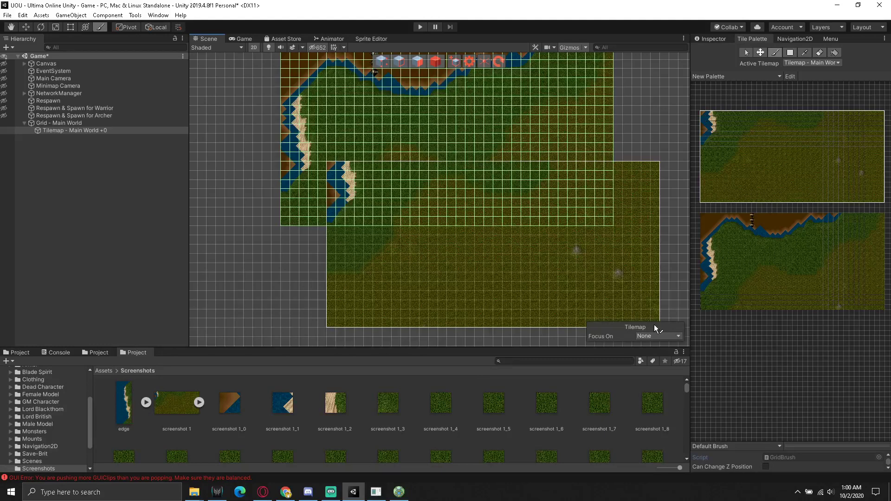
pyautogui.moveTo(654, 325); pyautogui.dragTo(660, 325)
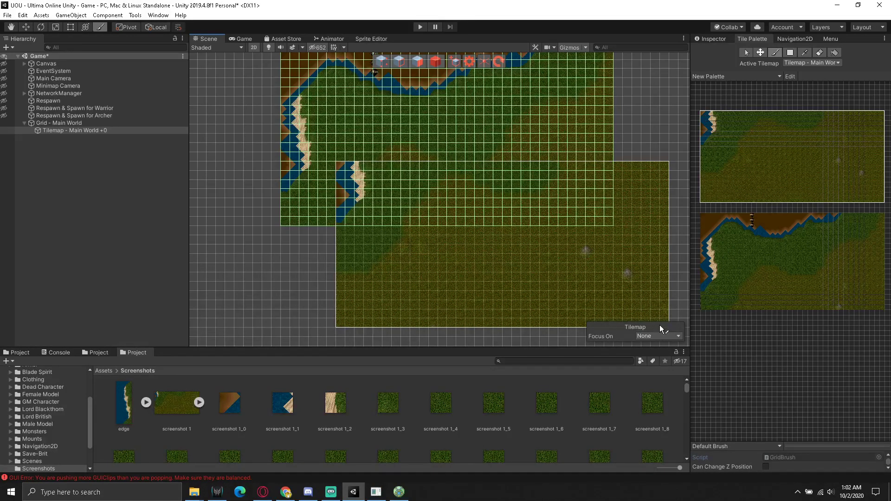
# - Drag the lower tile block up-left and one cell left to match the upper map
pyautogui.moveTo(660, 326)
pyautogui.mouseDown()
pyautogui.moveTo(634, 308)
pyautogui.moveTo(634, 286)
pyautogui.mouseUp()
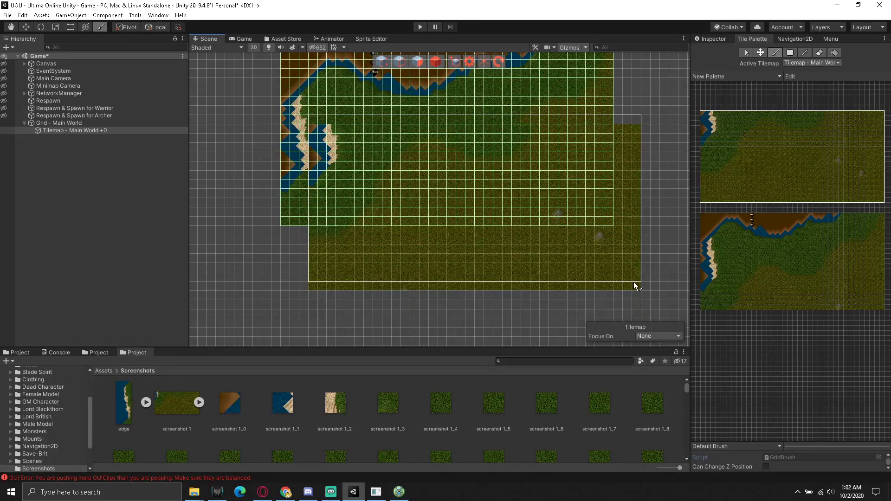
pyautogui.moveTo(633, 282); pyautogui.dragTo(611, 297)
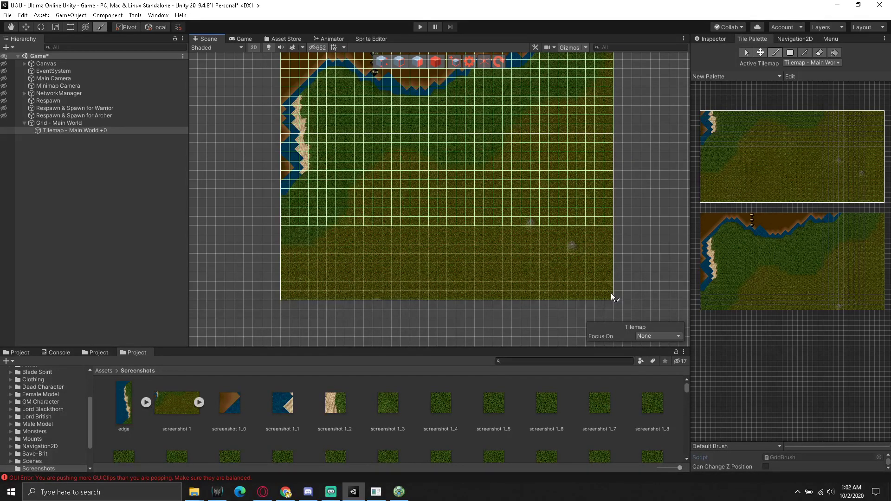
# - Delete the lower tile block and bring up edge.png's import settings
pyautogui.moveTo(612, 297); pyautogui.dragTo(364, 312)
pyautogui.click(778, 380)
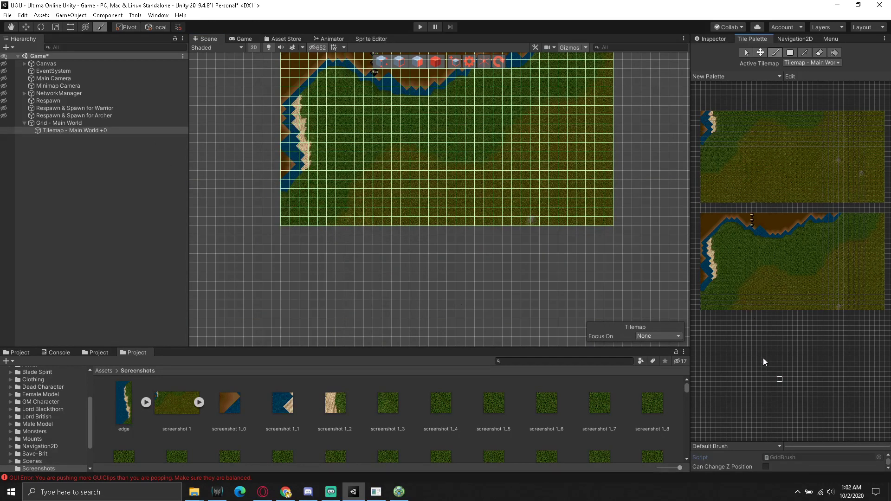
pyautogui.click(124, 412)
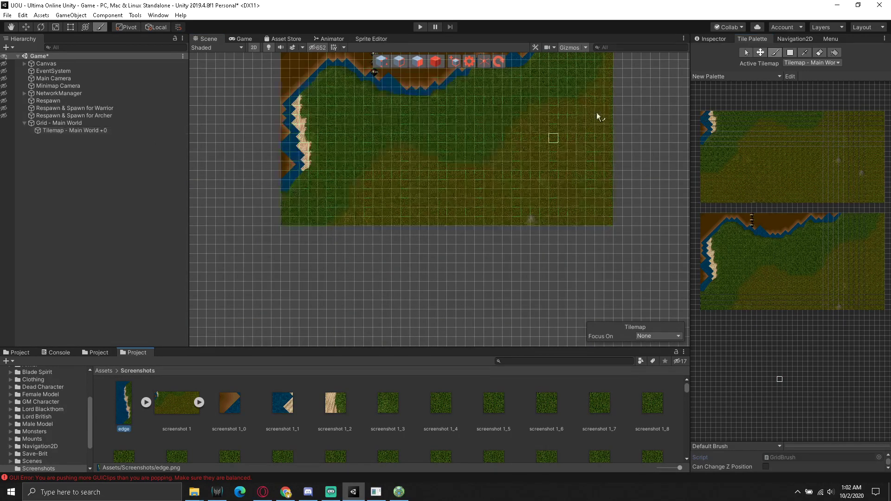
pyautogui.click(708, 38)
# - Set edge.png's Sprite Mode to Multiple and apply
pyautogui.moveTo(400, 142); pyautogui.dragTo(392, 192, button='middle')
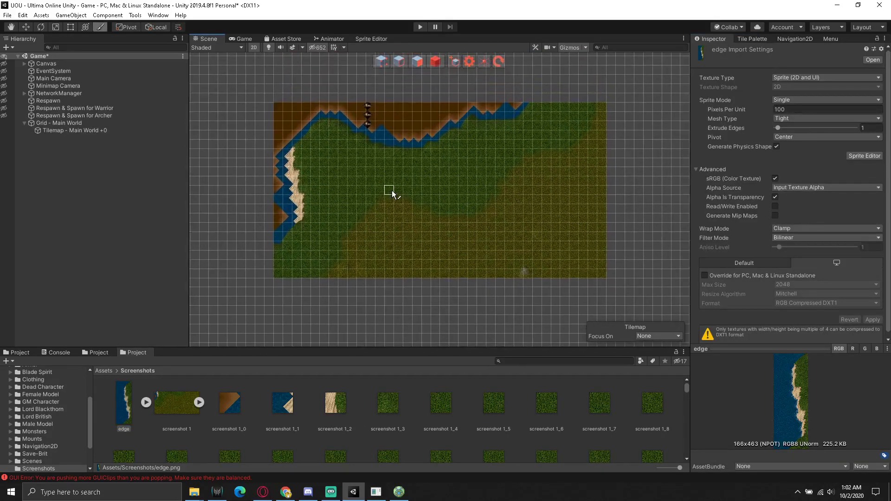
pyautogui.click(789, 100)
pyautogui.click(798, 121)
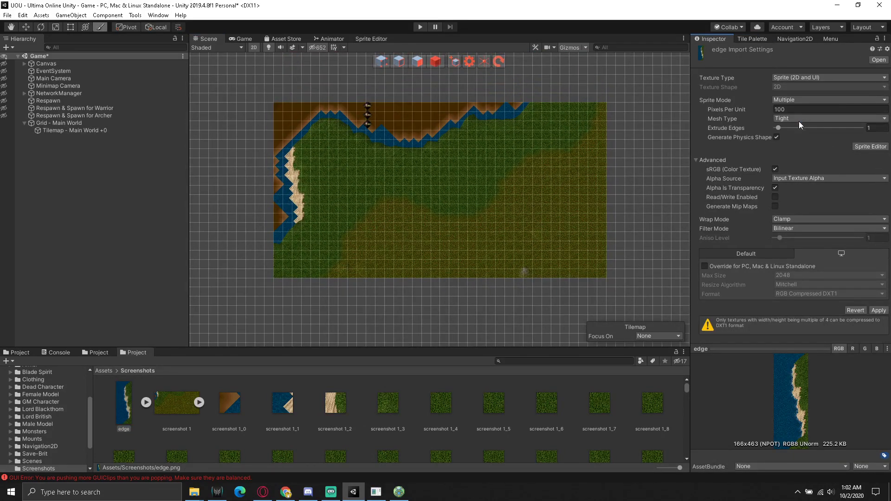
pyautogui.click(878, 310)
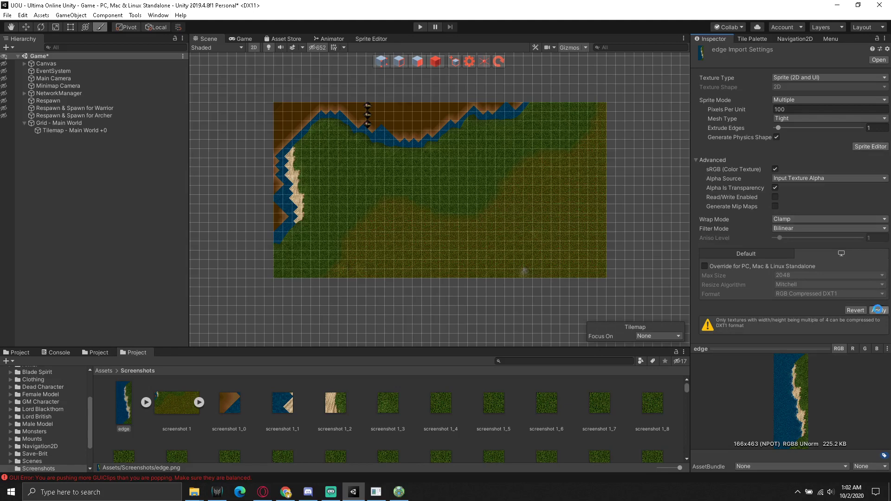
# - Slice edge.png by 44×44 cell size in the Sprite Editor and apply the sprites
pyautogui.click(864, 148)
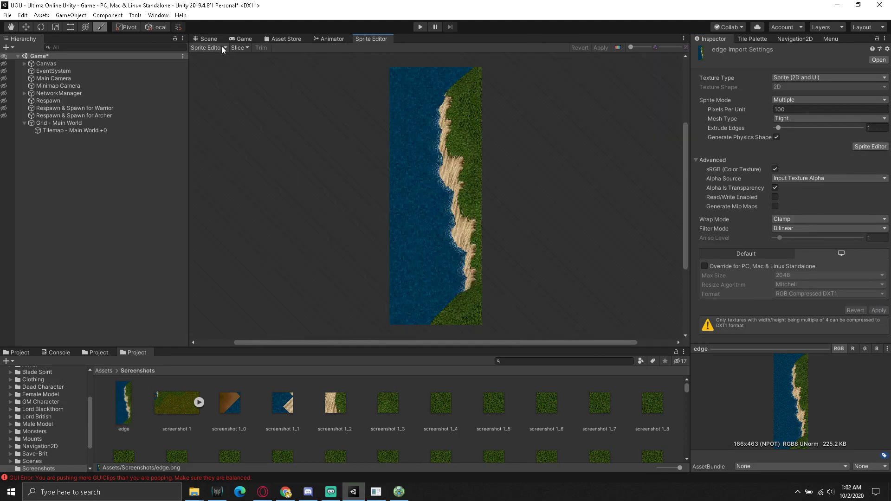
pyautogui.click(242, 47)
pyautogui.click(335, 136)
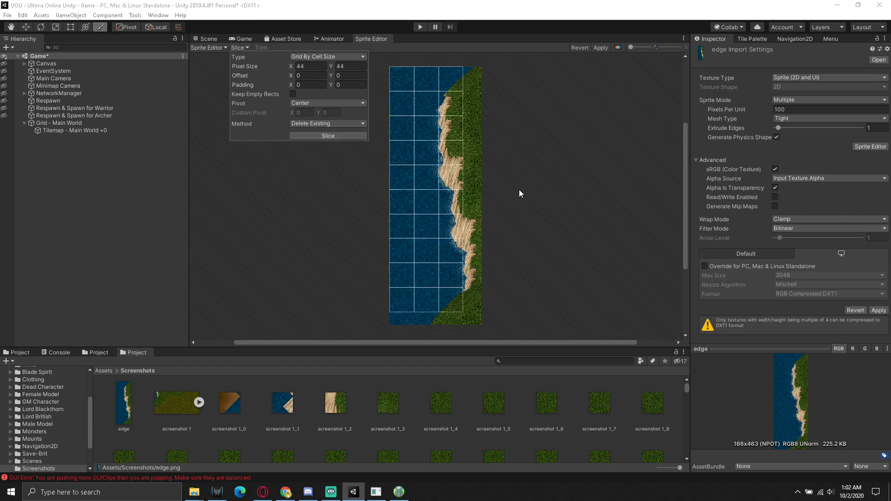
pyautogui.click(317, 56)
pyautogui.click(317, 67)
pyautogui.click(317, 57)
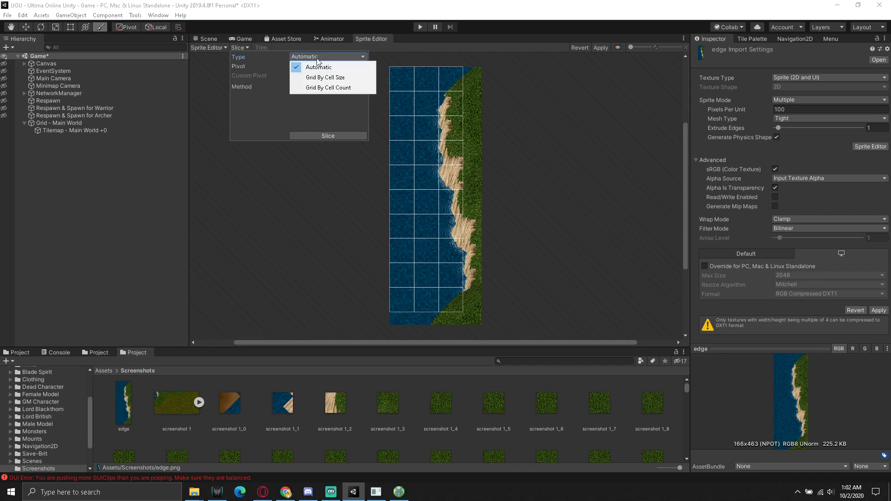
pyautogui.click(321, 77)
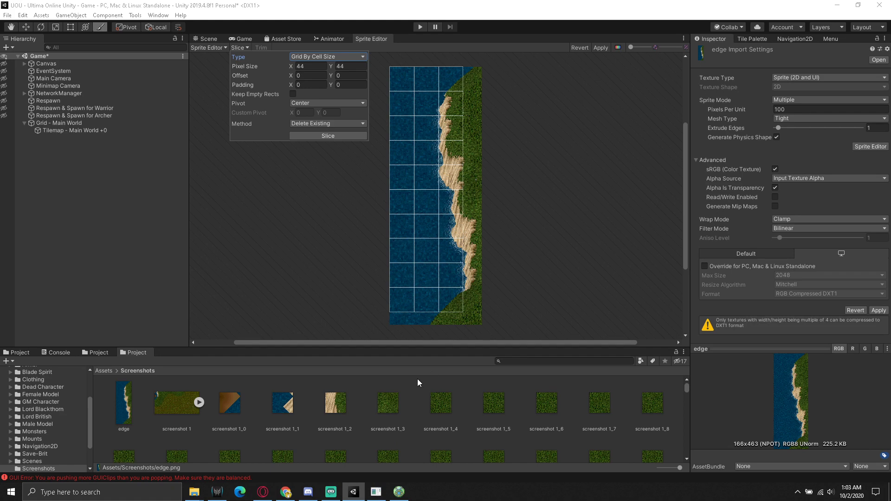
pyautogui.click(130, 401)
pyautogui.click(127, 403)
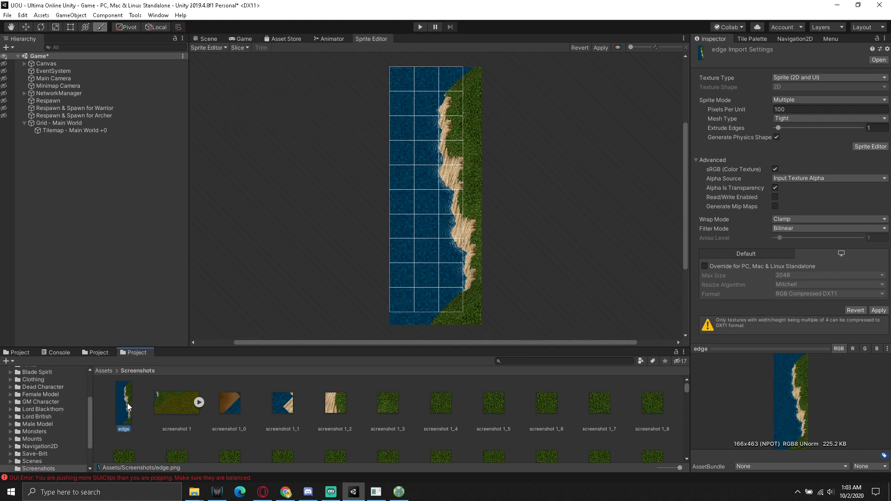
pyautogui.click(467, 262)
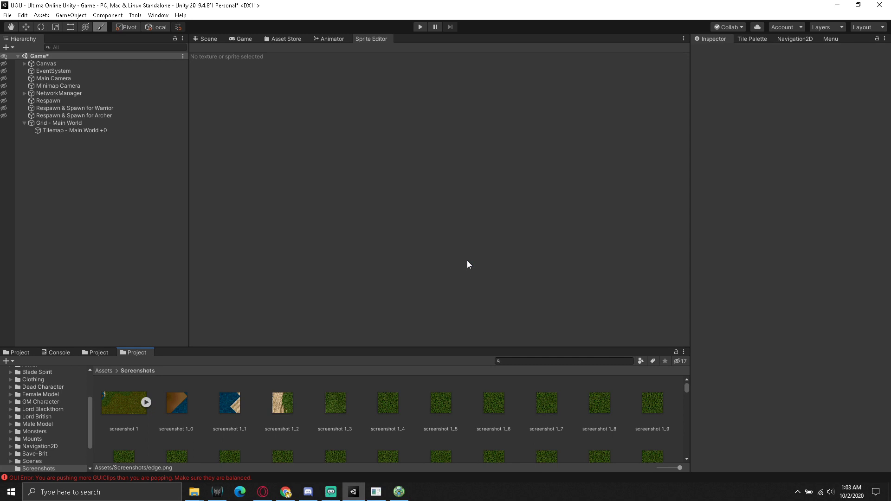
pyautogui.click(215, 42)
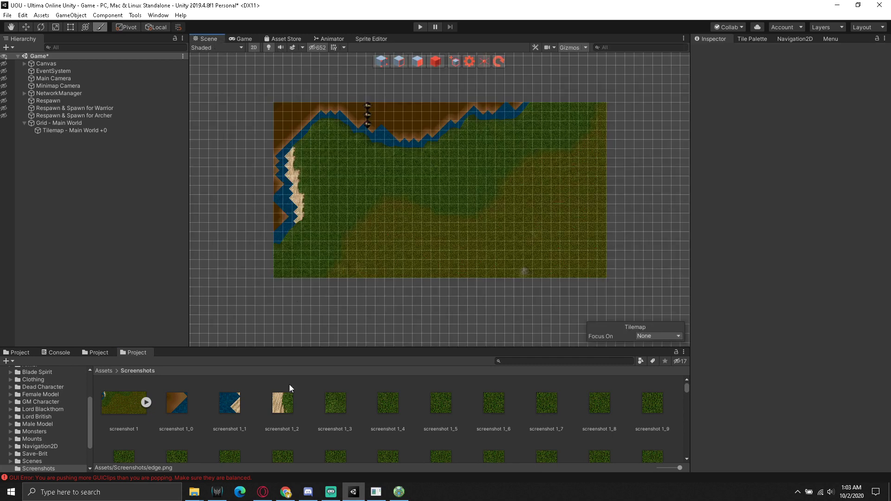
# - In UO CentrED, show statics and pan the map toward the upper-left
pyautogui.click(398, 497)
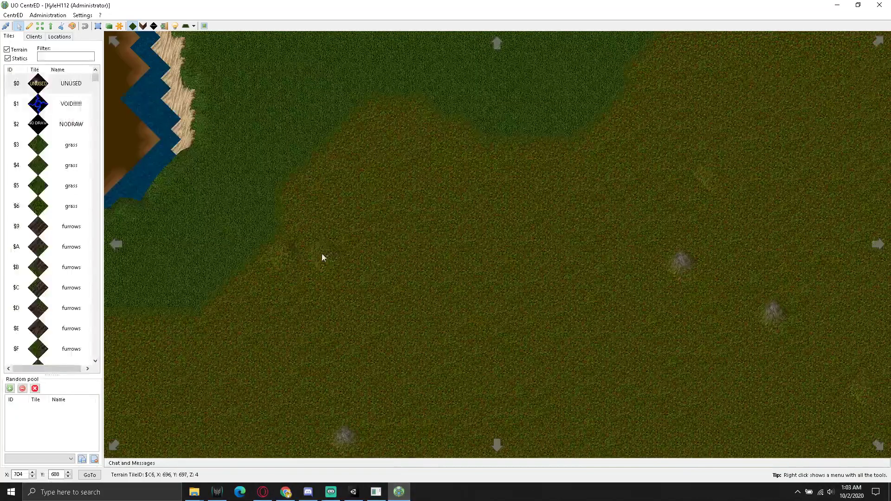
pyautogui.click(142, 25)
pyautogui.press('Home')
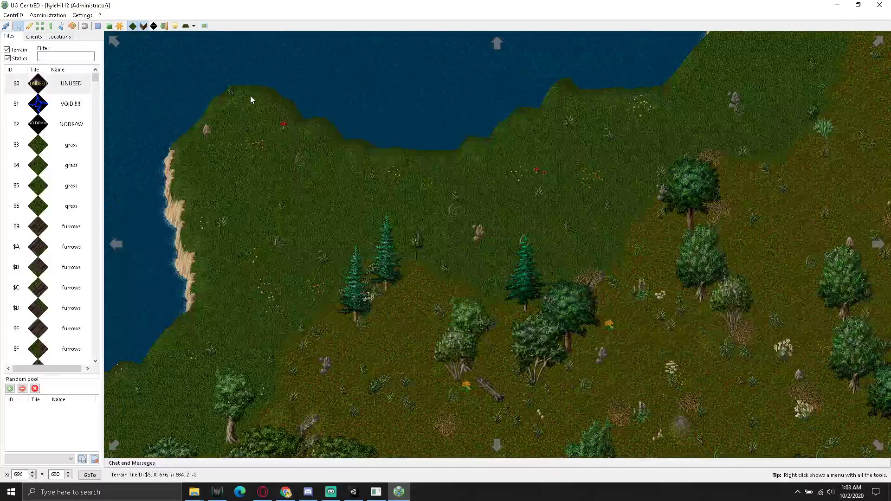
pyautogui.press('Home')
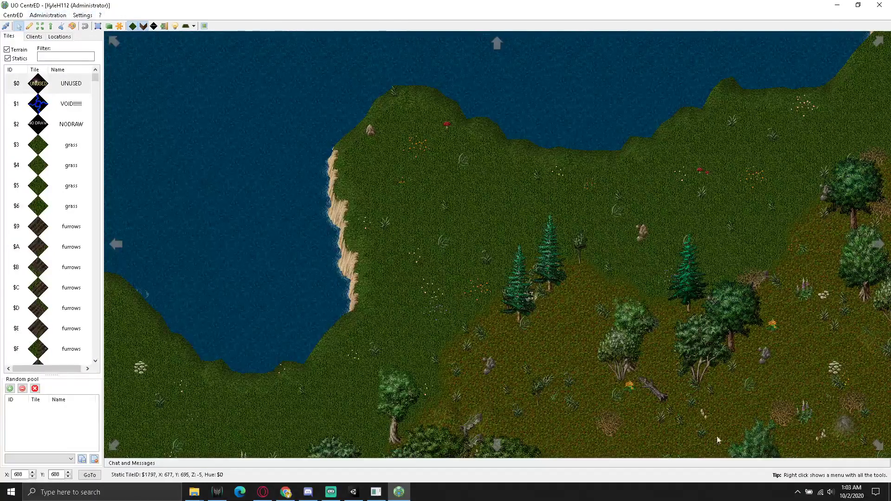
# - Capture the sandy shoreline and nearby water with Gyazo
pyautogui.click(796, 495)
pyautogui.rightClick(779, 437)
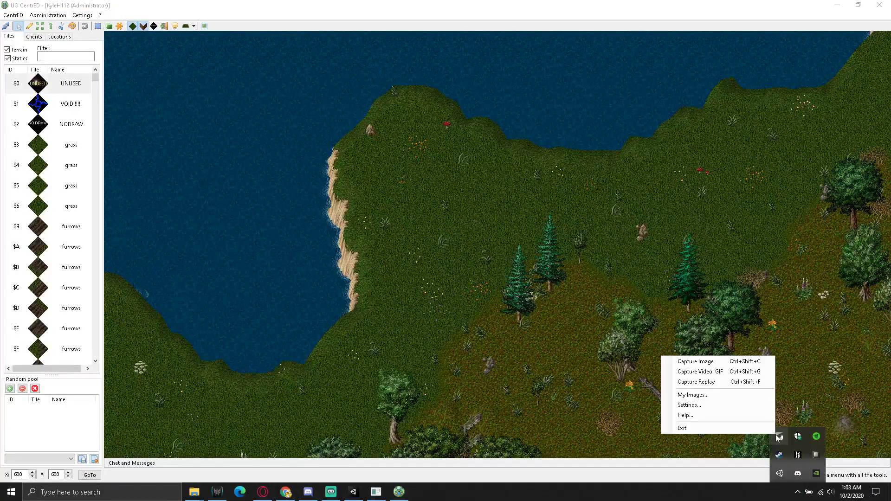
pyautogui.click(687, 362)
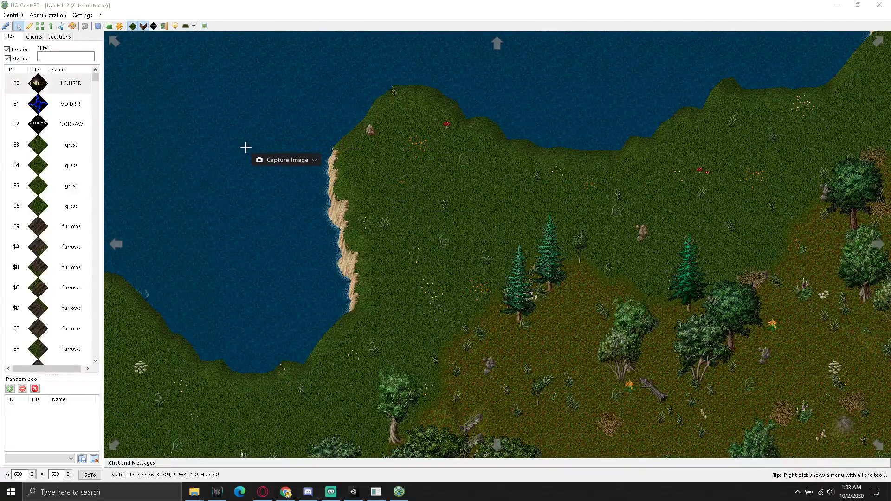
pyautogui.moveTo(211, 141); pyautogui.dragTo(368, 355)
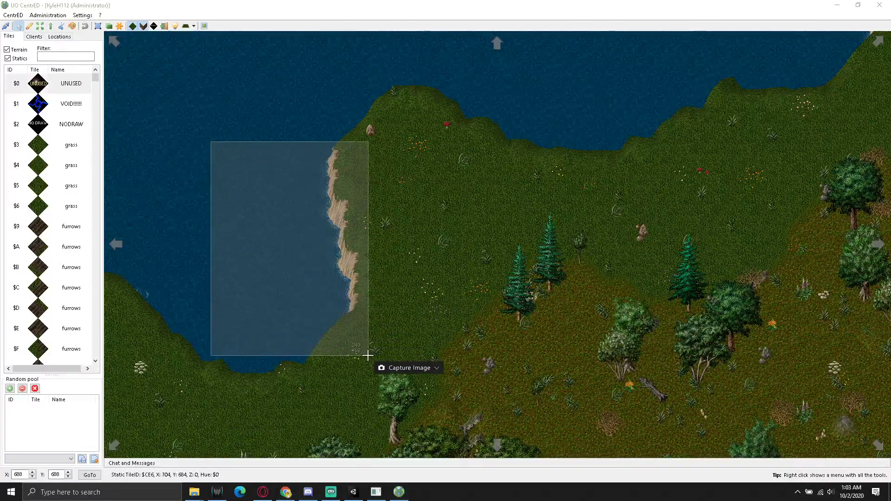
pyautogui.moveTo(368, 356); pyautogui.dragTo(371, 364)
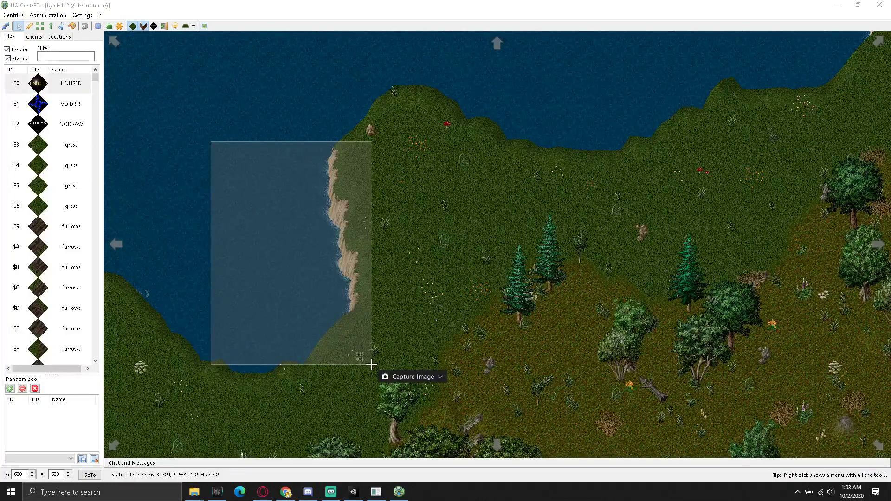
pyautogui.moveTo(372, 364); pyautogui.dragTo(372, 364)
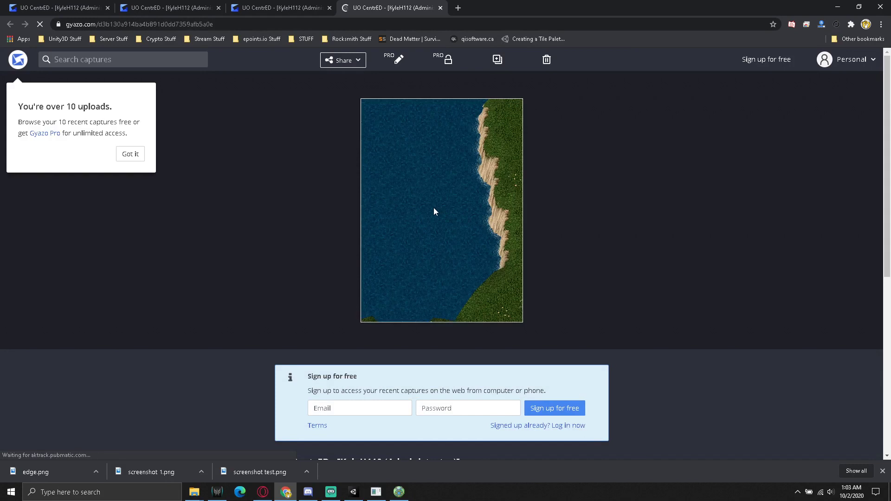
# - View the earlier capture enlarged in Gyazo, then minimize Chrome to get back to the map
pyautogui.click(455, 226)
pyautogui.rightClick(456, 225)
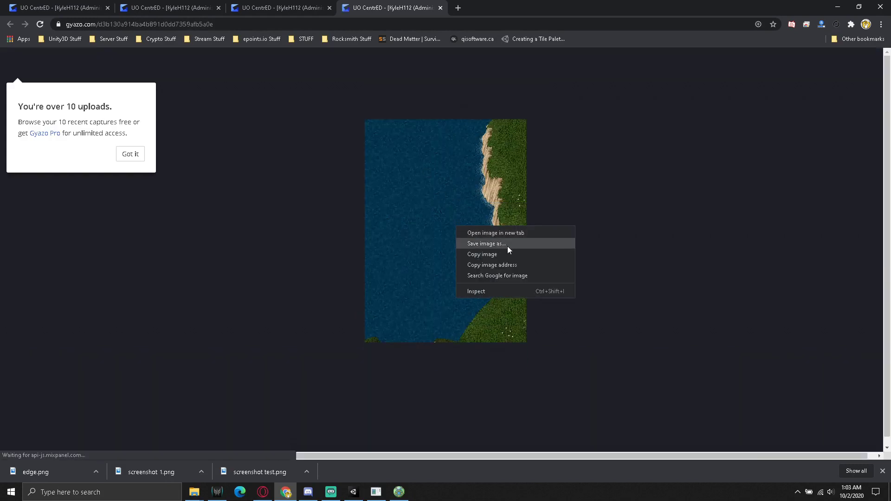
pyautogui.click(838, 8)
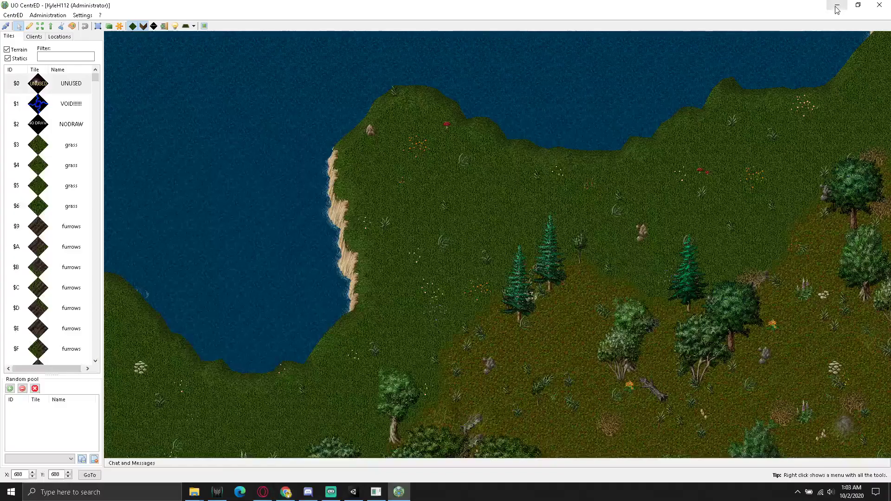
# - Zoom the CentrED map and capture a tall, narrow strip along the shoreline with Gyazo
pyautogui.scroll(2, 404, 202)
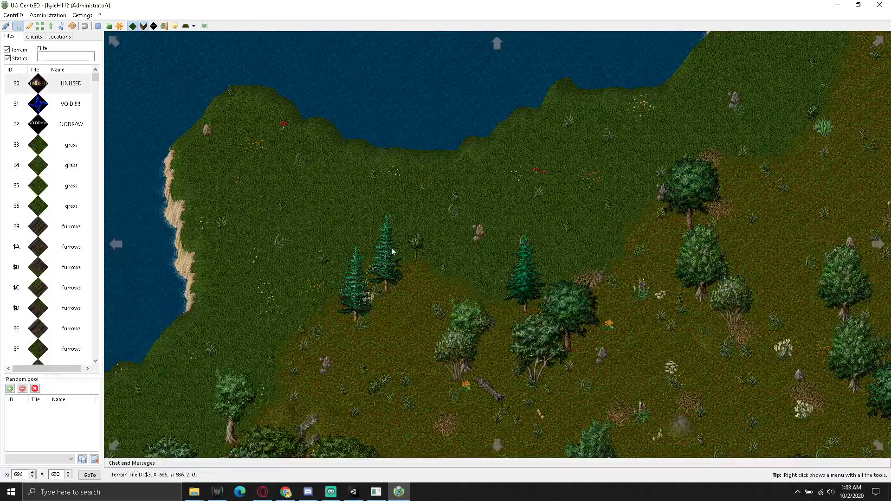
pyautogui.click(797, 492)
pyautogui.rightClick(780, 439)
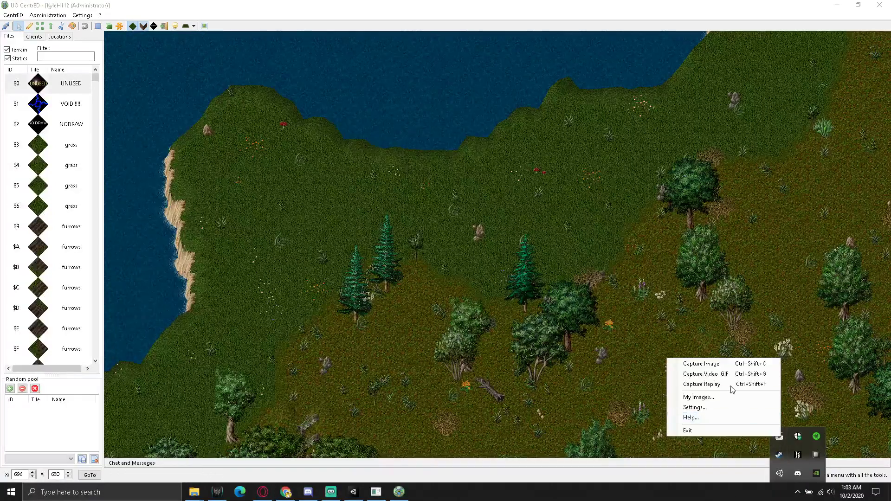
pyautogui.click(682, 361)
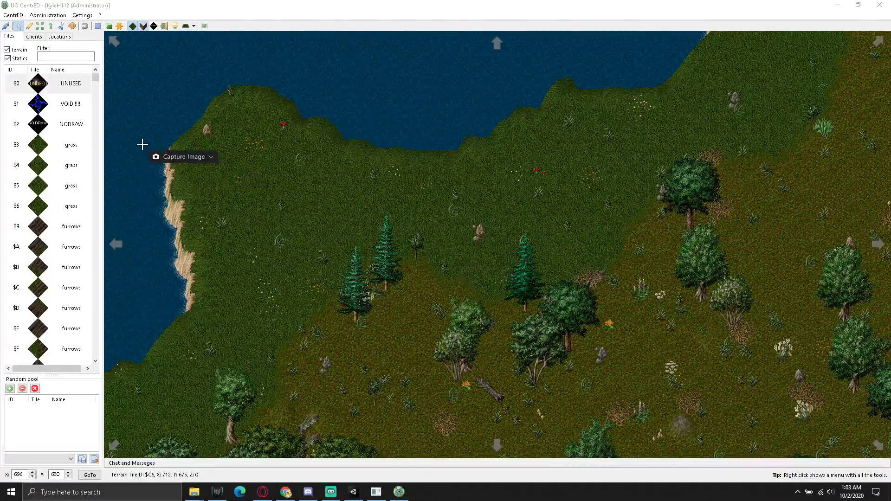
pyautogui.moveTo(141, 145)
pyautogui.mouseDown()
pyautogui.moveTo(197, 363)
pyautogui.moveTo(232, 361)
pyautogui.mouseUp()
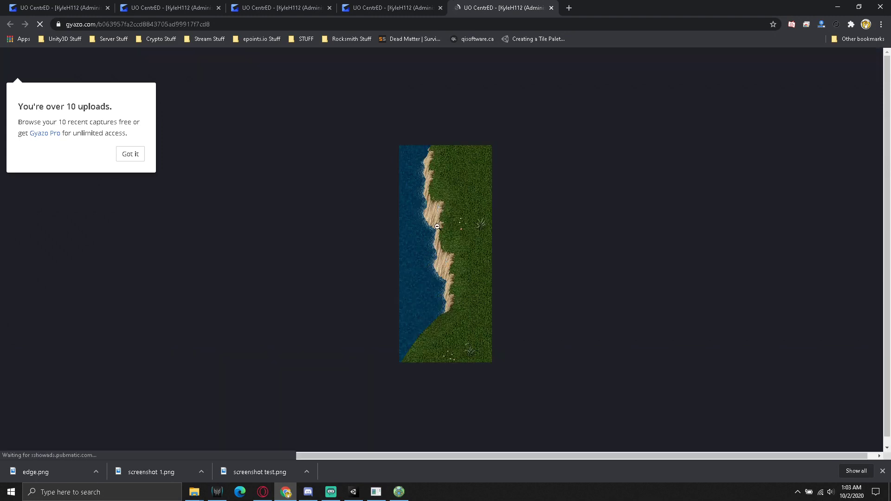
# - Save the shoreline capture as a PNG into Assets/Screenshots, then minimize Chrome and CentrED
pyautogui.rightClick(437, 226)
pyautogui.click(486, 241)
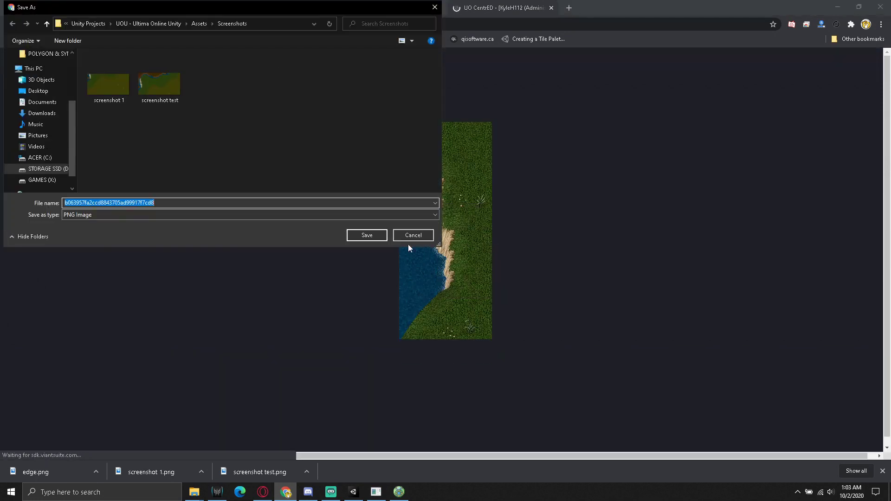
pyautogui.click(371, 237)
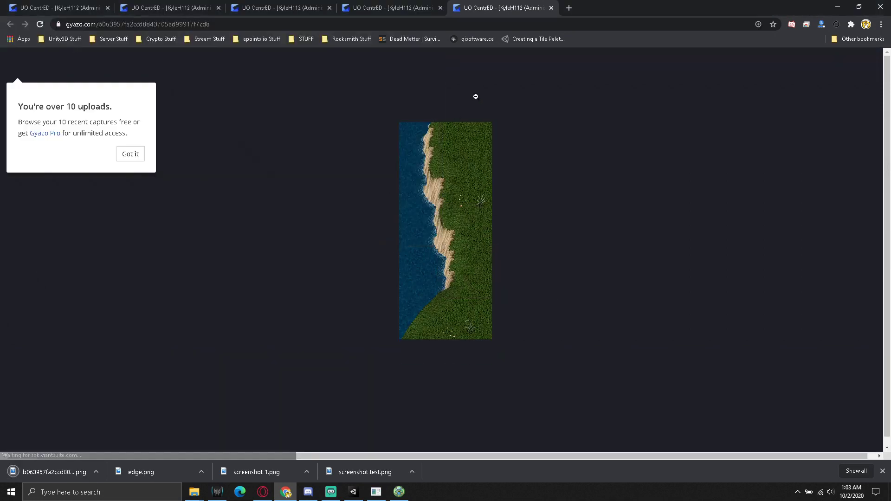
pyautogui.click(836, 8)
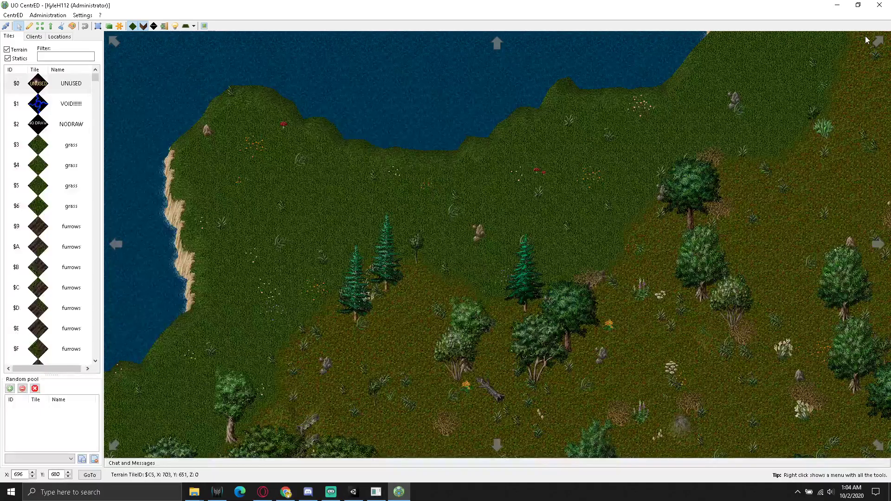
pyautogui.click(837, 7)
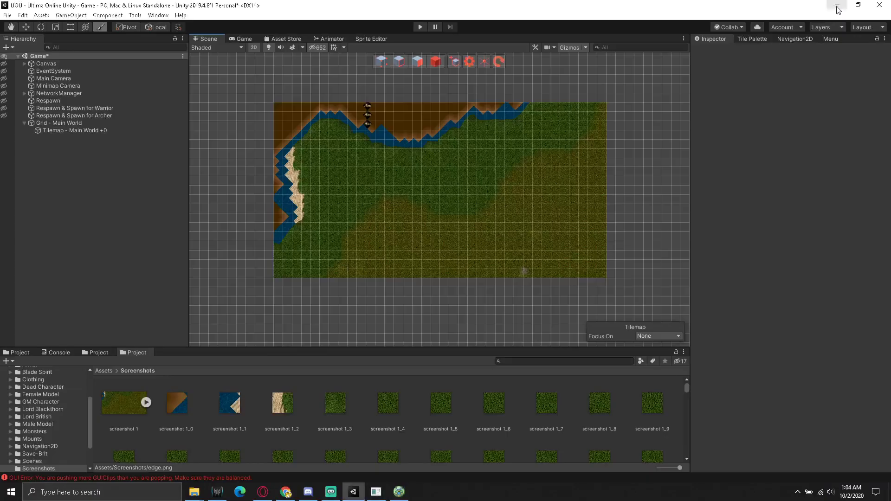
# - Refresh the Project panel, then set the new shoreline PNG's Sprite Mode to Multiple and apply
pyautogui.rightClick(258, 409)
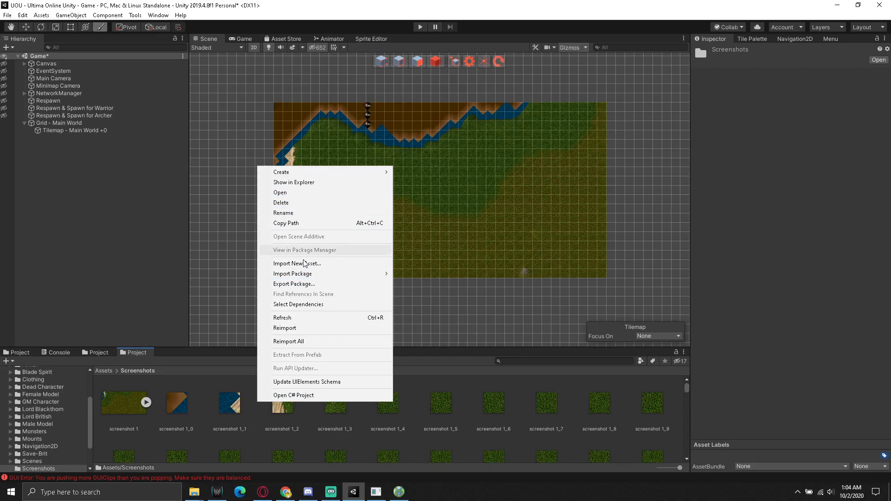
pyautogui.click(297, 318)
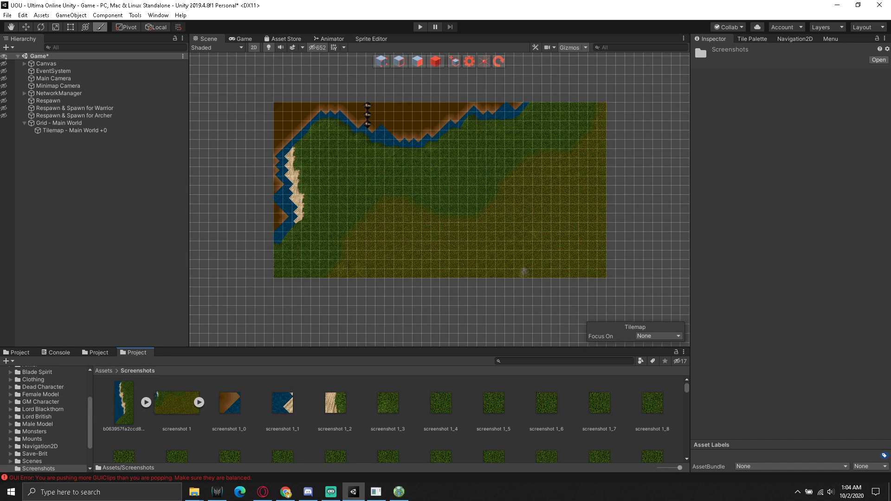
pyautogui.click(117, 407)
pyautogui.click(797, 99)
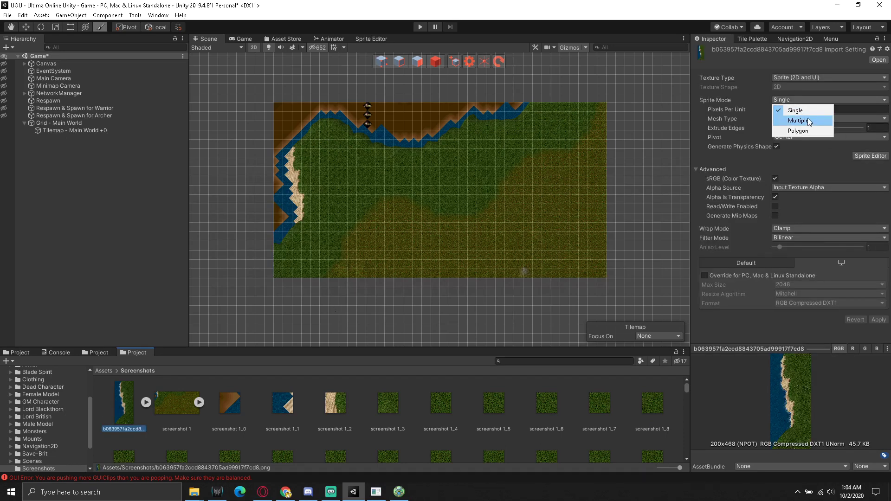
pyautogui.click(807, 117)
pyautogui.click(877, 310)
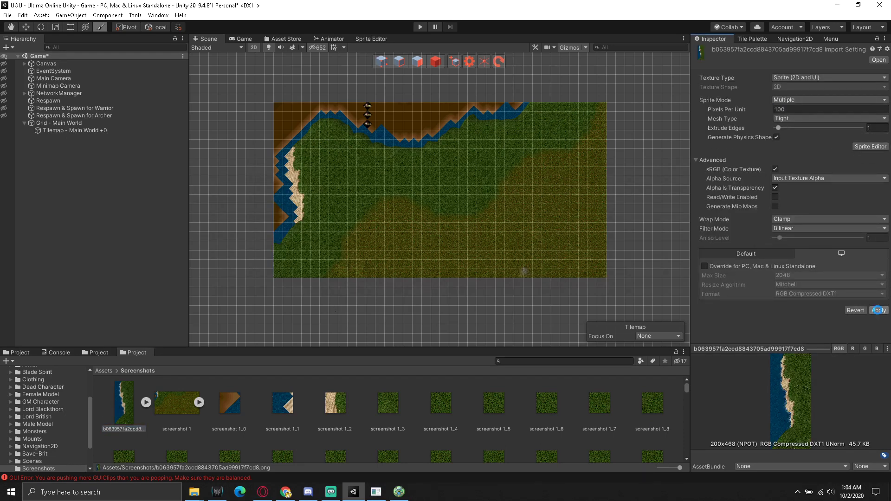
# - Slice the shoreline image by Grid By Cell Size 44x44 in the Sprite Editor and apply
pyautogui.click(868, 147)
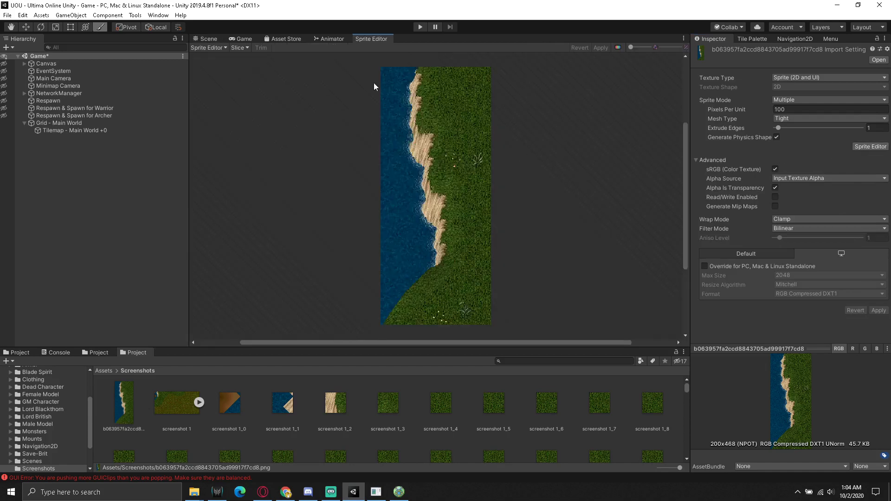
pyautogui.click(239, 48)
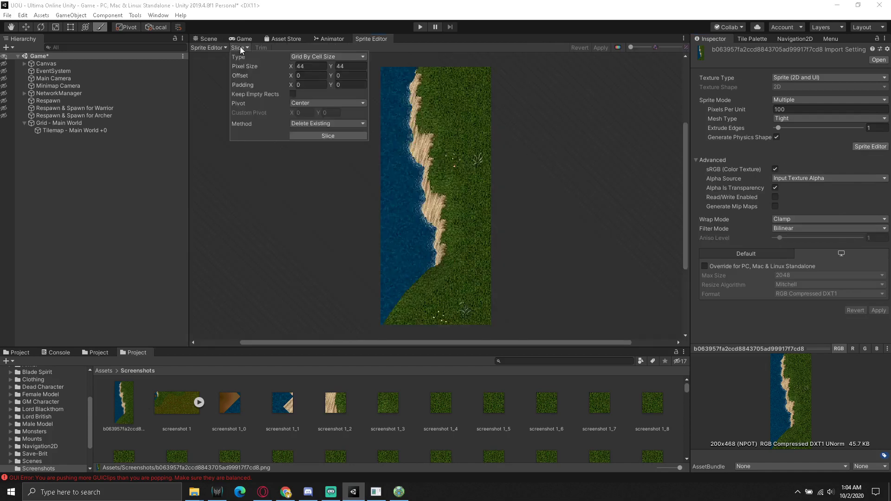
pyautogui.click(335, 135)
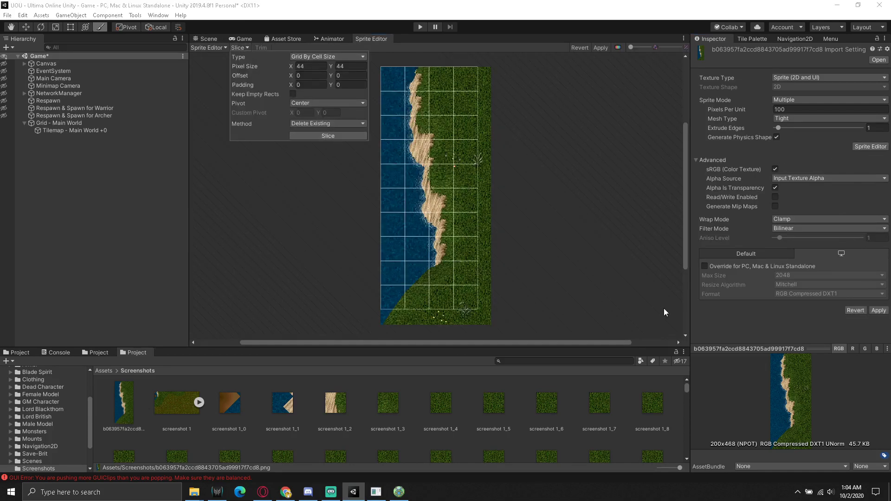
pyautogui.click(627, 308)
pyautogui.click(878, 309)
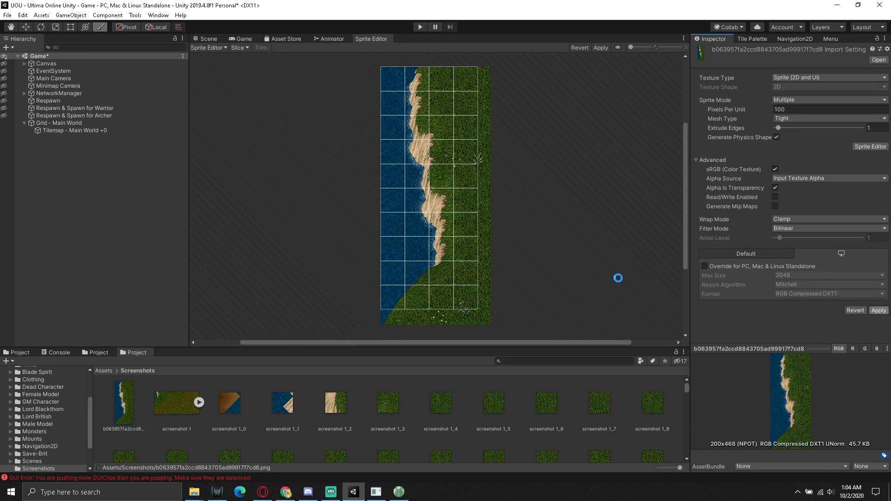
pyautogui.click(471, 264)
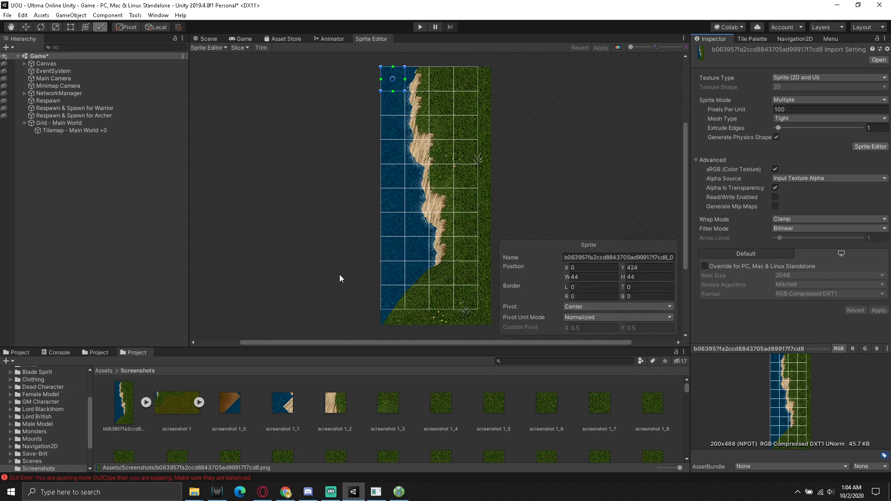
# - Drag the sliced image into New Palette below the existing tiles and choose the tile folder
pyautogui.click(753, 39)
pyautogui.moveTo(123, 405); pyautogui.dragTo(709, 334)
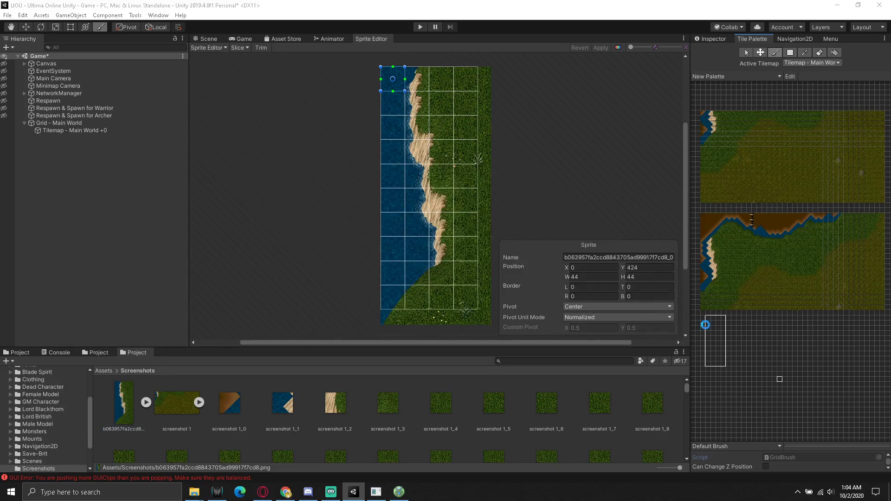
pyautogui.moveTo(706, 330); pyautogui.dragTo(708, 328)
pyautogui.click(363, 253)
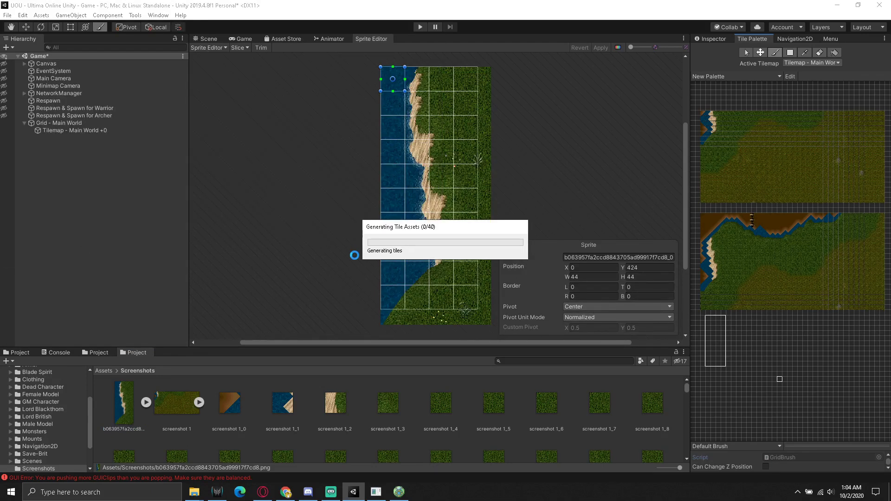
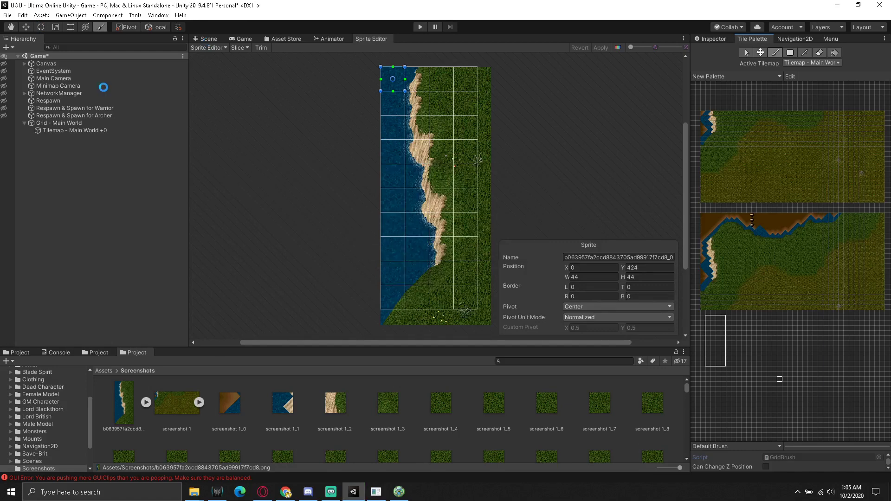
# - Select Tilemap - Main World and stamp the tall water-and-sand coast strip onto the left grass
pyautogui.click(209, 39)
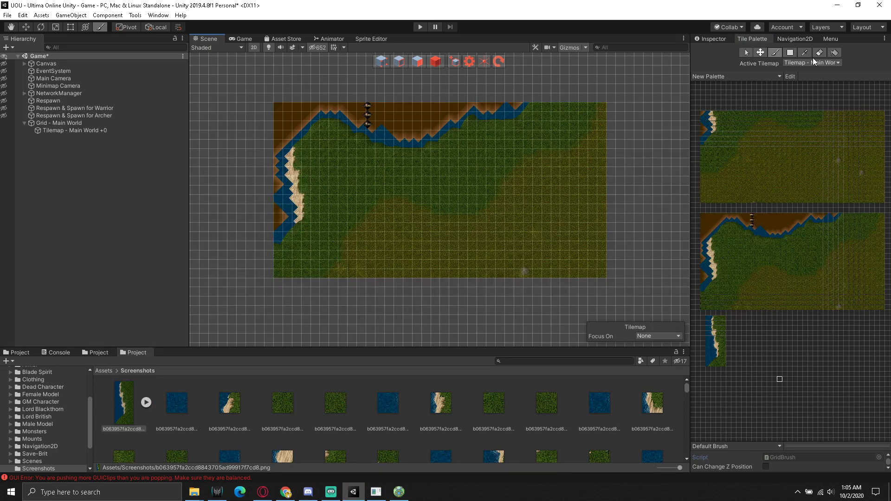
pyautogui.click(776, 53)
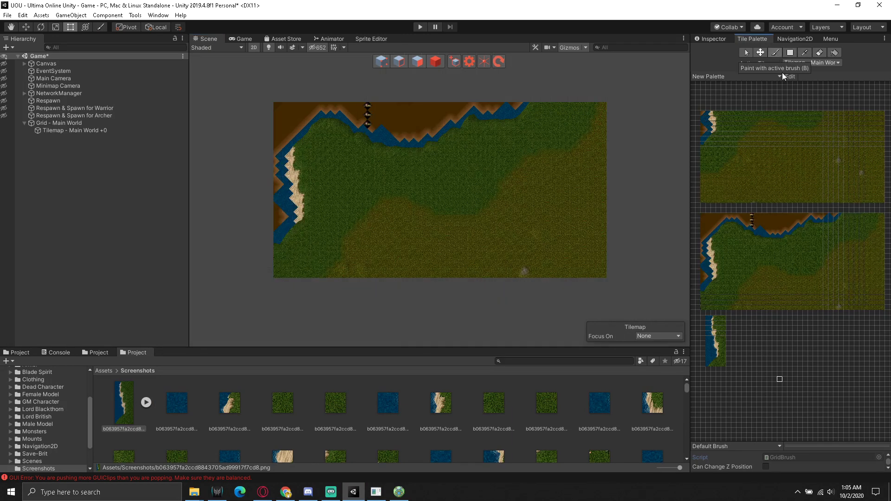
pyautogui.click(116, 130)
pyautogui.moveTo(708, 321); pyautogui.dragTo(722, 362)
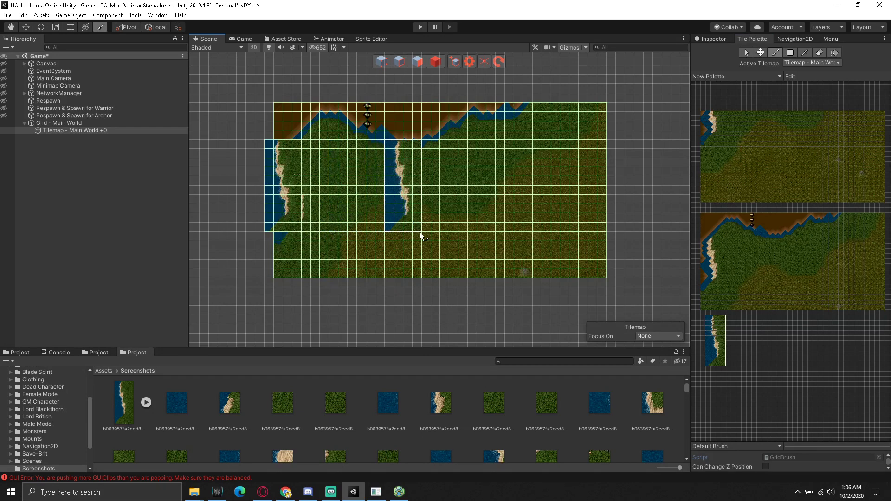
# - Undo the misplaced coast strip, repaint it one cell higher over the shoreline, then deselect the tilemap
pyautogui.click(22, 15)
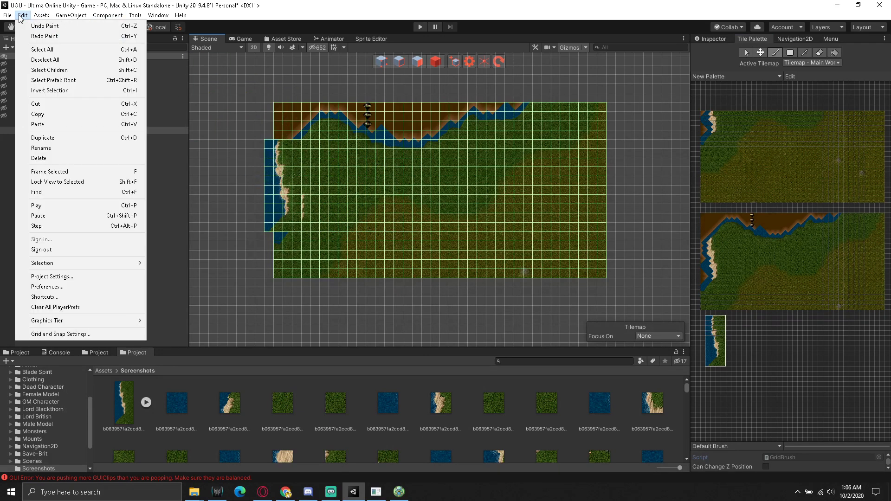
pyautogui.click(30, 27)
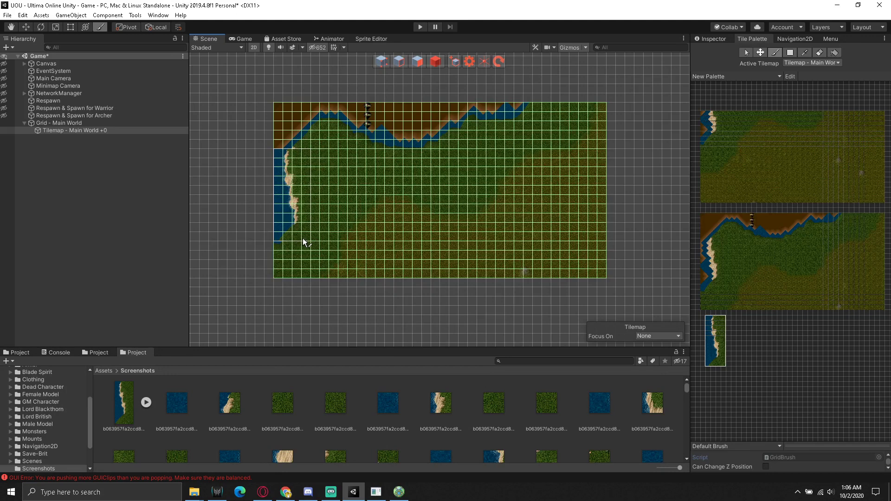
pyautogui.click(305, 233)
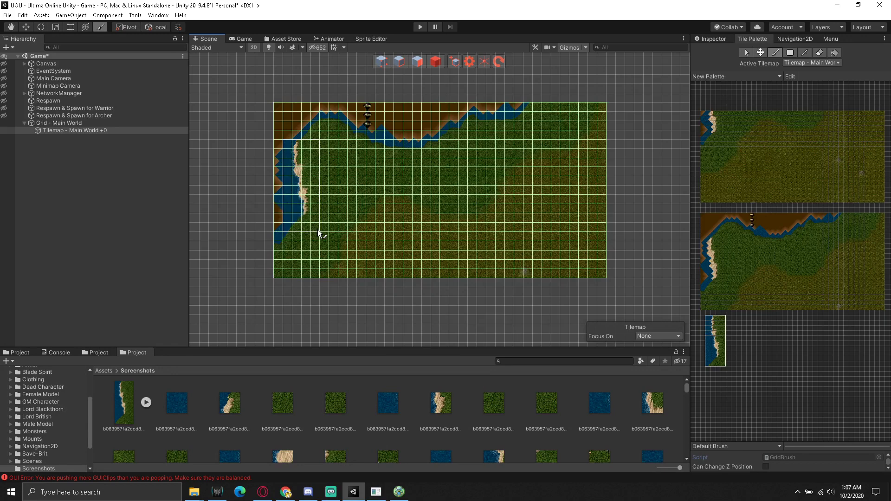
pyautogui.click(104, 199)
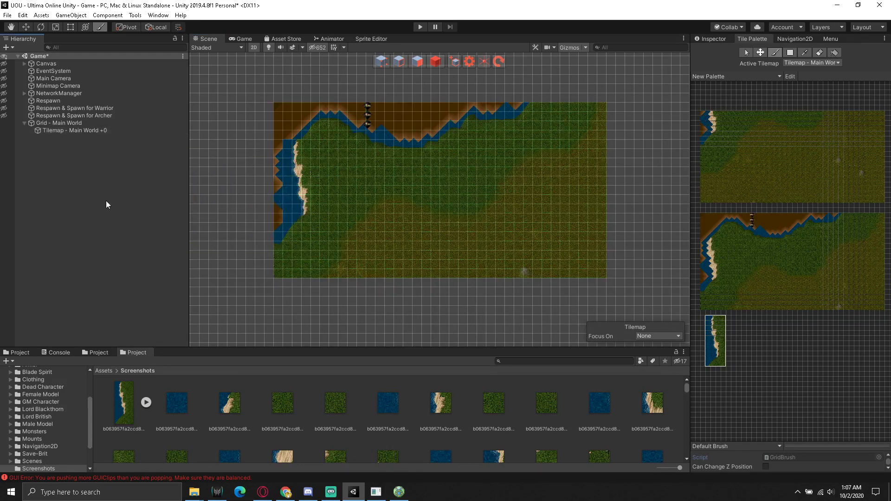
# - Clear the coastline strip from the brush and zoom in on the left beach
pyautogui.scroll(3, 318, 175)
pyautogui.scroll(3, 294, 159)
pyautogui.scroll(3, 295, 160)
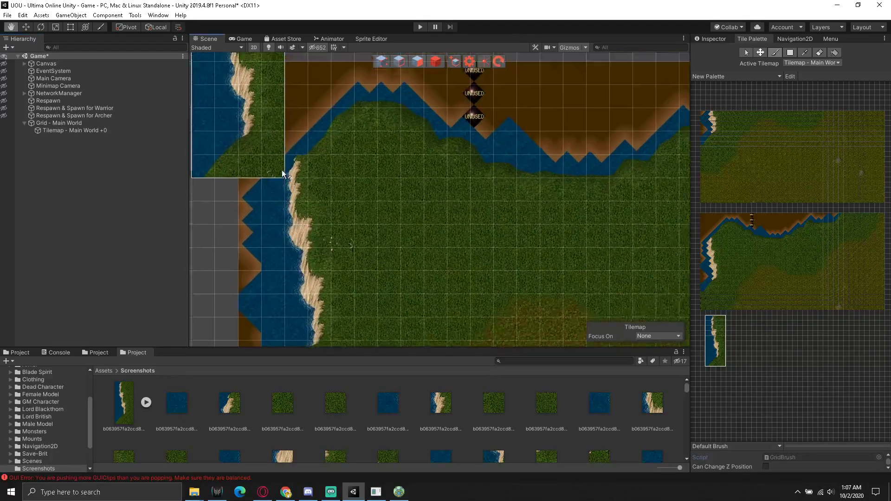
pyautogui.click(820, 379)
pyautogui.moveTo(343, 208); pyautogui.dragTo(378, 212, button='middle')
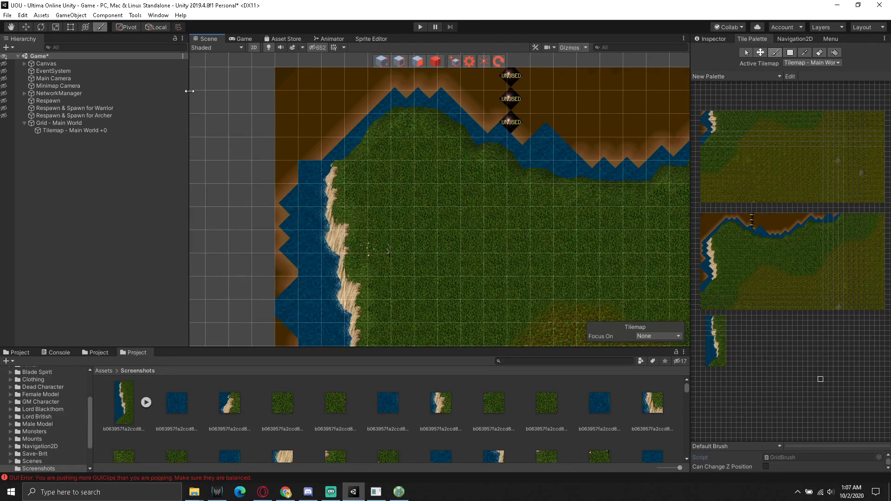
pyautogui.scroll(-2, 487, 208)
pyautogui.scroll(-2, 533, 223)
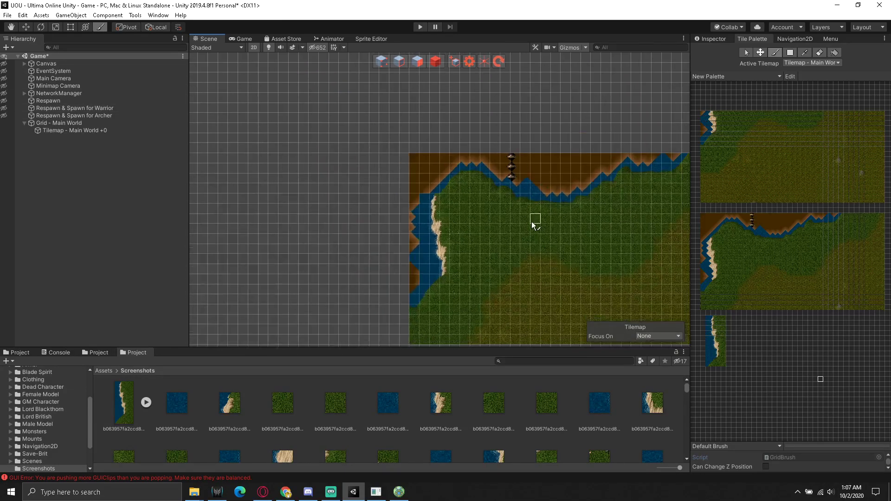
pyautogui.scroll(-2, 460, 163)
pyautogui.scroll(2, 390, 149)
pyautogui.scroll(2, 384, 135)
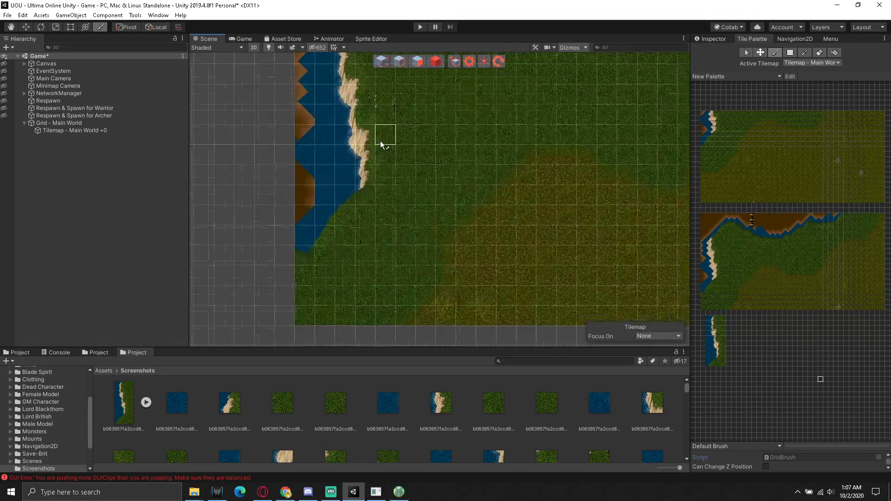
pyautogui.scroll(2, 326, 120)
pyautogui.moveTo(326, 119); pyautogui.dragTo(304, 190)
# - Paint plain grass over the sand-speckled cells beside the beach, then pick the water-edge tile
pyautogui.click(733, 261)
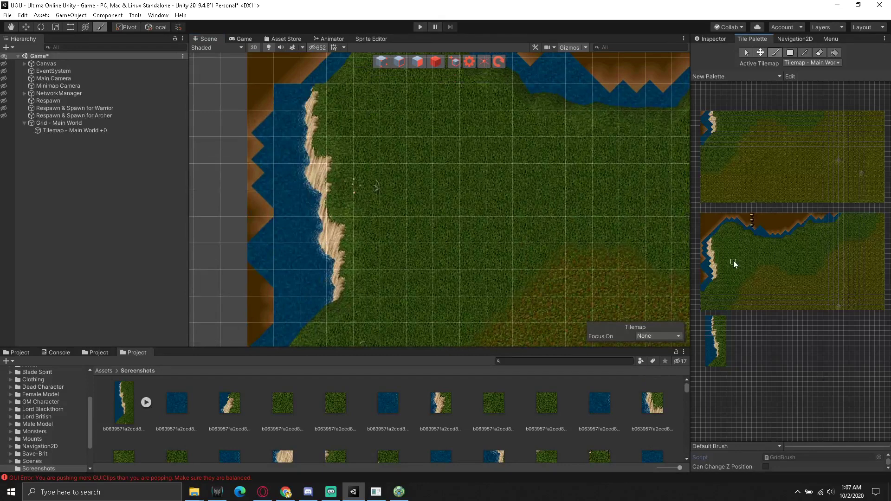
pyautogui.click(351, 197)
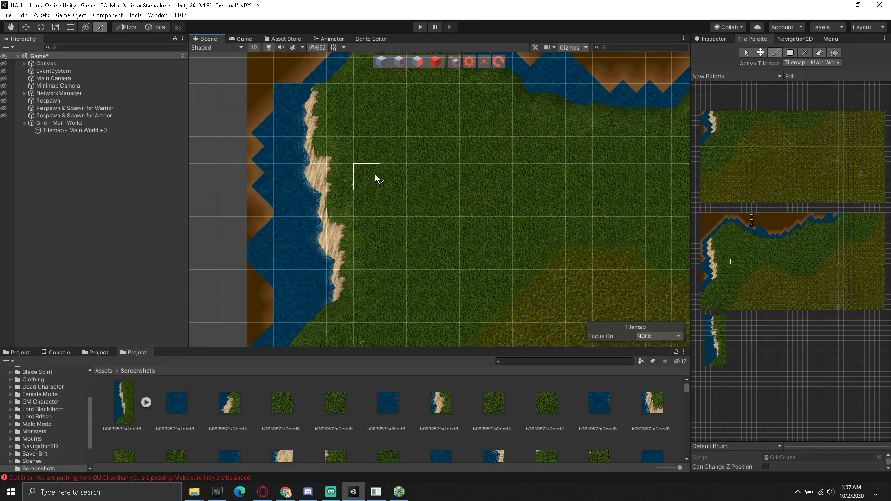
pyautogui.moveTo(374, 176); pyautogui.dragTo(348, 176)
pyautogui.click(718, 338)
pyautogui.click(703, 122)
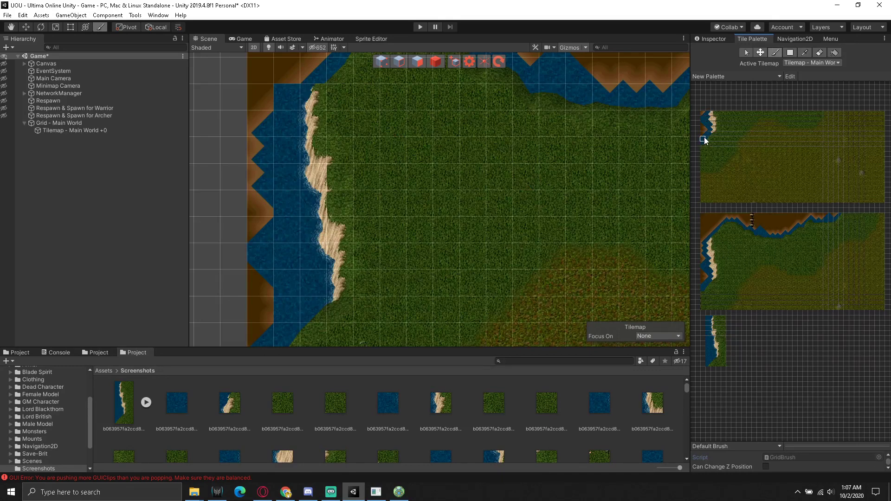
# - Paint a solid water tile into the shoreline gap, then pan and zoom out over the map
pyautogui.click(281, 99)
pyautogui.moveTo(367, 232)
pyautogui.mouseDown(button='middle')
pyautogui.moveTo(405, 121)
pyautogui.moveTo(308, 214)
pyautogui.mouseUp(button='middle')
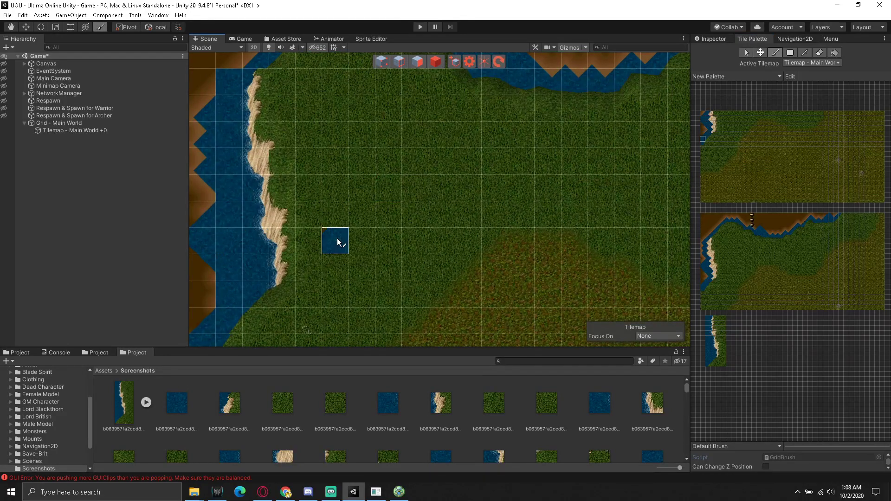
pyautogui.moveTo(422, 171); pyautogui.dragTo(447, 261, button='middle')
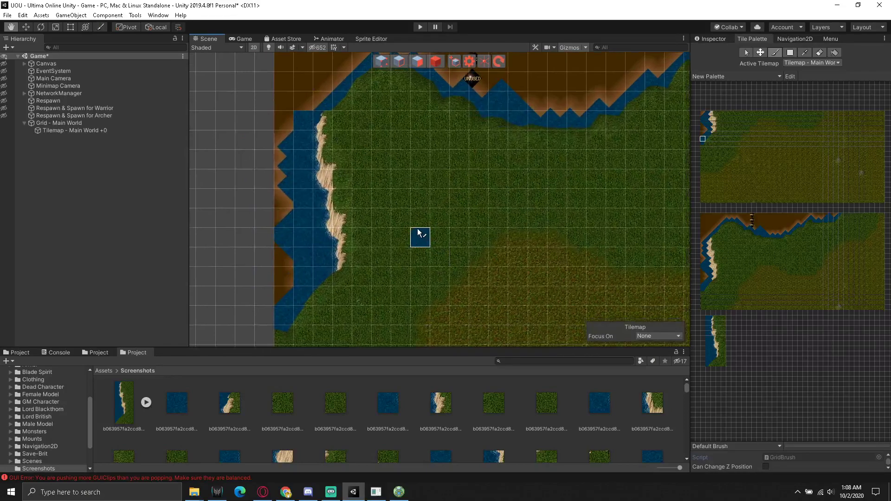
pyautogui.moveTo(437, 249); pyautogui.dragTo(386, 198, button='middle')
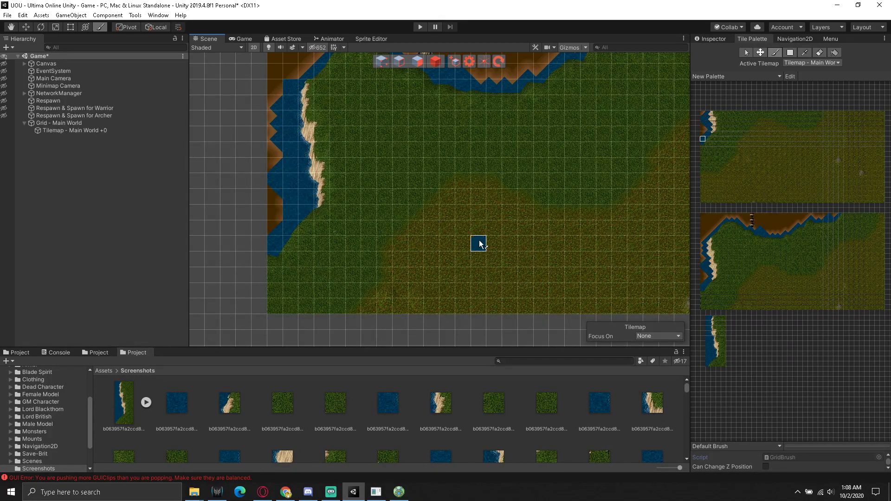
pyautogui.moveTo(477, 242)
pyautogui.mouseDown(button='middle')
pyautogui.moveTo(507, 228)
pyautogui.moveTo(493, 261)
pyautogui.moveTo(517, 257)
pyautogui.mouseUp(button='middle')
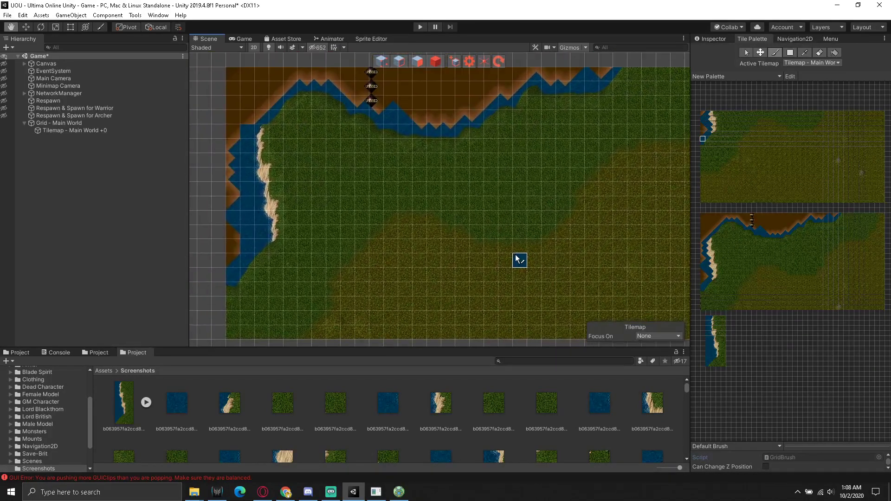
pyautogui.scroll(-1, 453, 235)
pyautogui.scroll(-1, 453, 225)
pyautogui.scroll(-1, 452, 225)
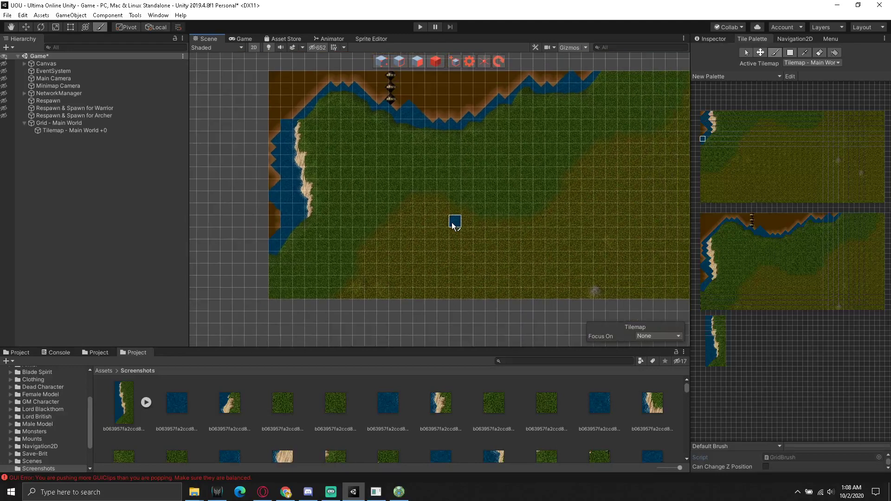
pyautogui.moveTo(455, 225); pyautogui.dragTo(442, 192, button='middle')
pyautogui.moveTo(400, 494)
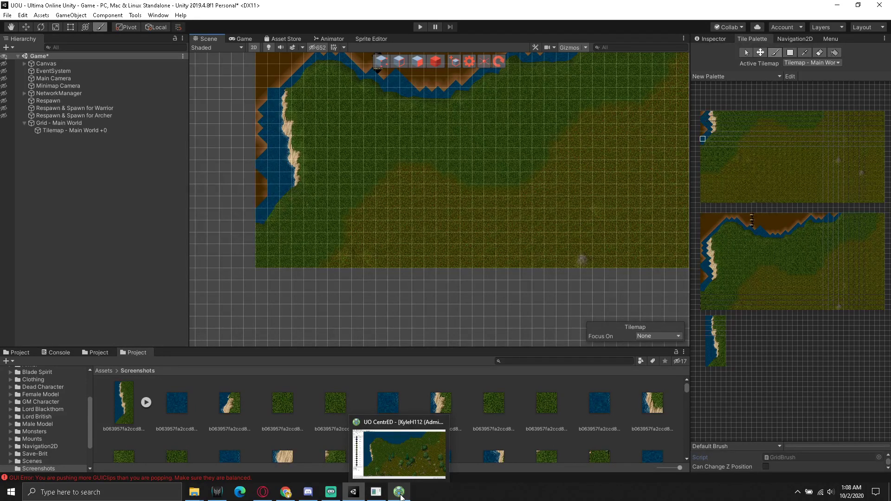
# - In CentrED, hide statics and pan the map with arrow keys toward the northern coast
pyautogui.click(401, 496)
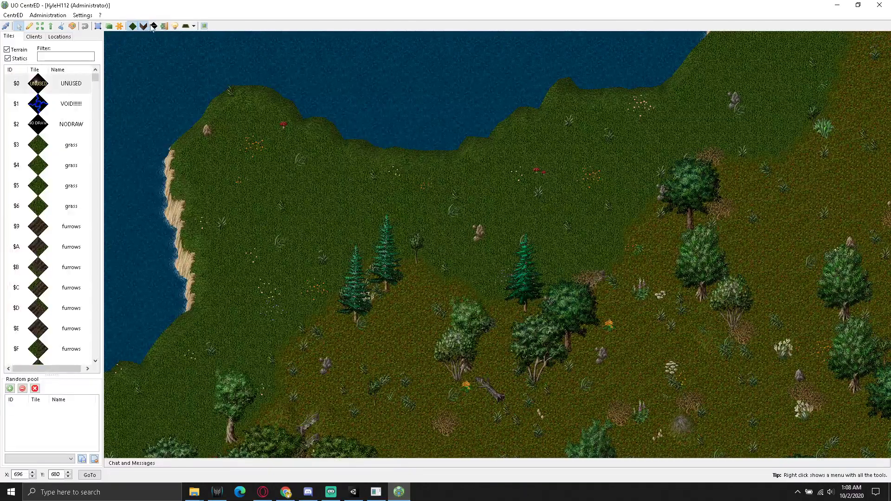
pyautogui.click(151, 27)
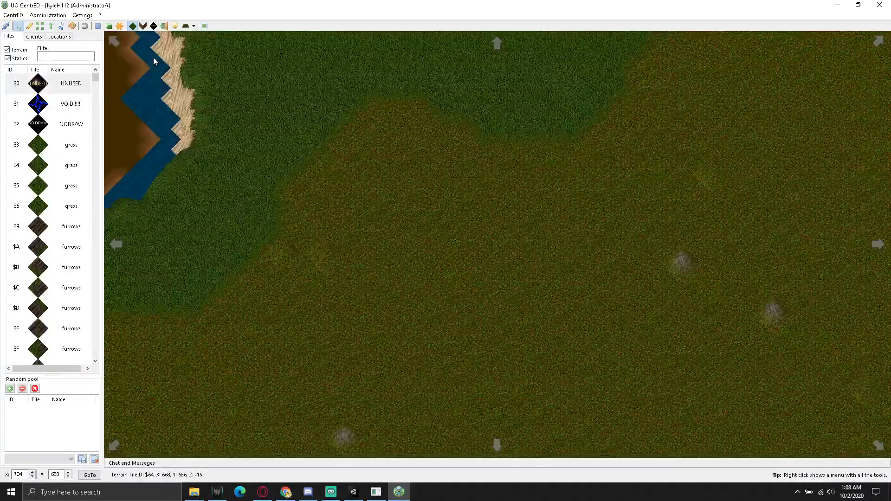
pyautogui.press('Left')
pyautogui.press('Up')
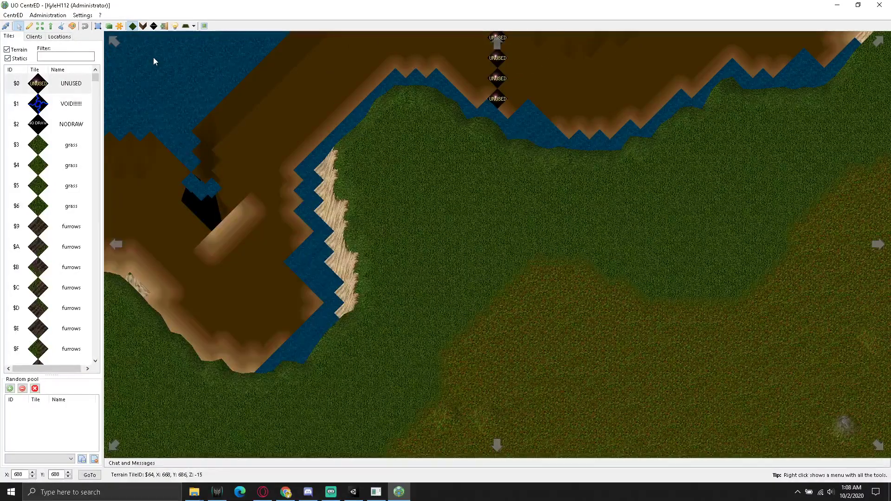
pyautogui.press('Down')
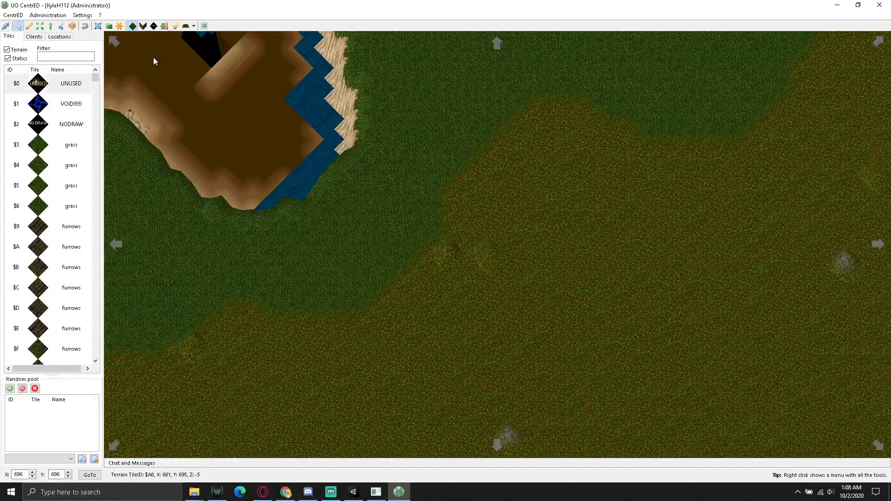
pyautogui.press('Down')
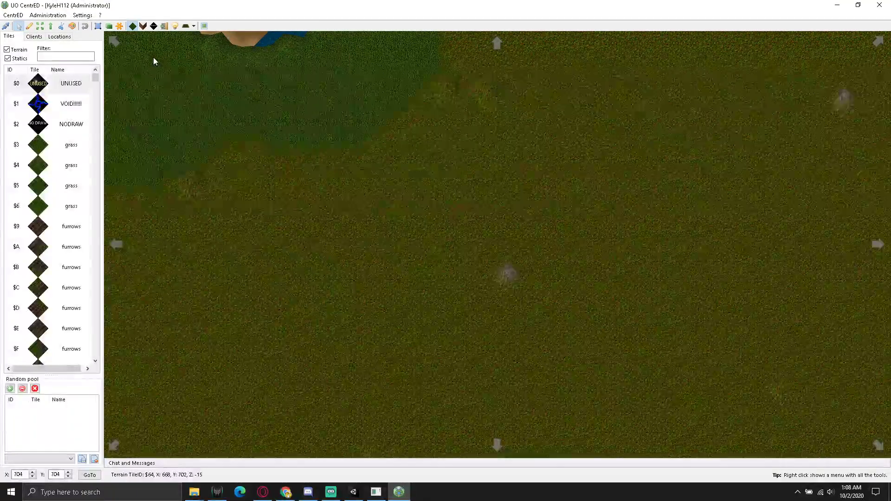
pyautogui.press('Up')
pyautogui.press('Left')
pyautogui.press('Right')
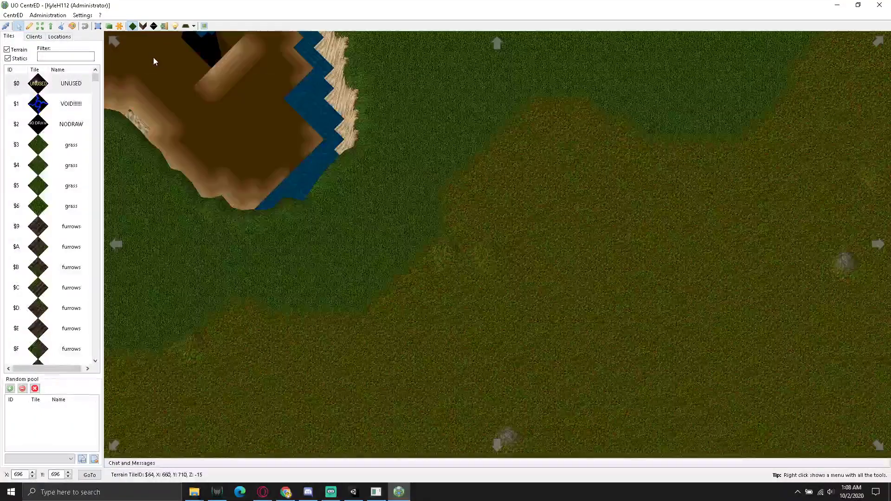
pyautogui.press('Right')
pyautogui.press('Up')
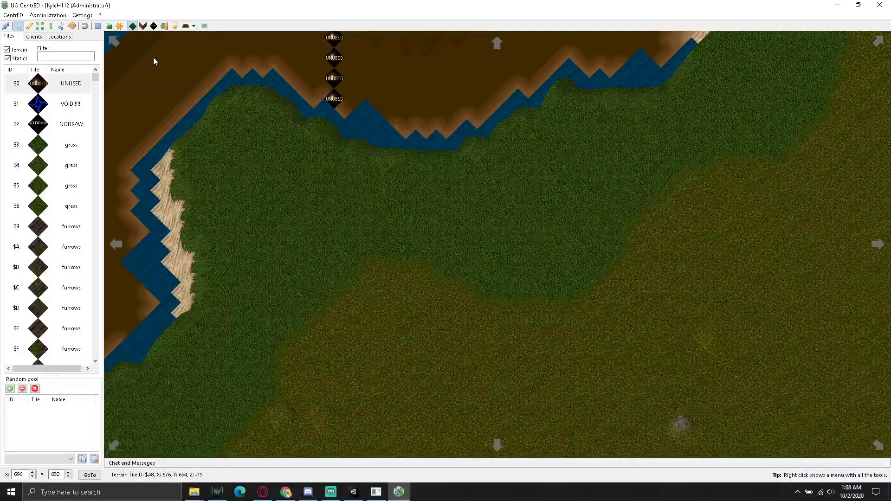
# - Toggle statics on and back off, and settle the view at X 704, Y 672
pyautogui.click(140, 27)
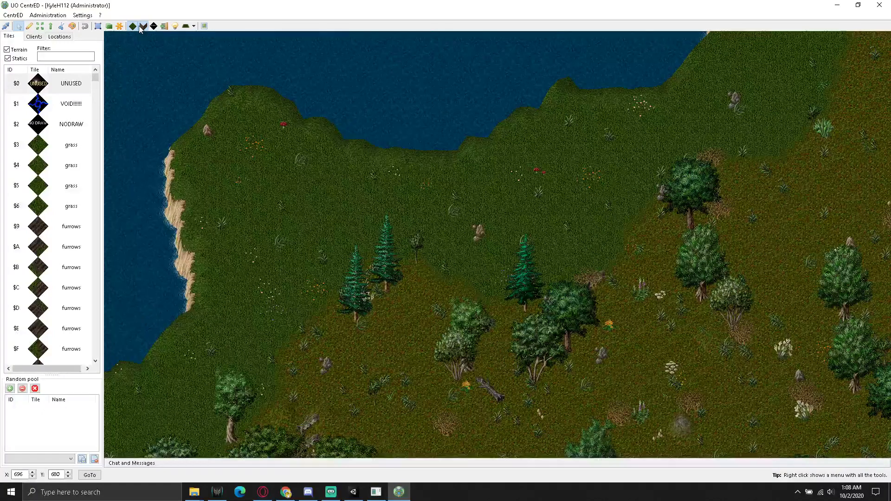
pyautogui.click(140, 27)
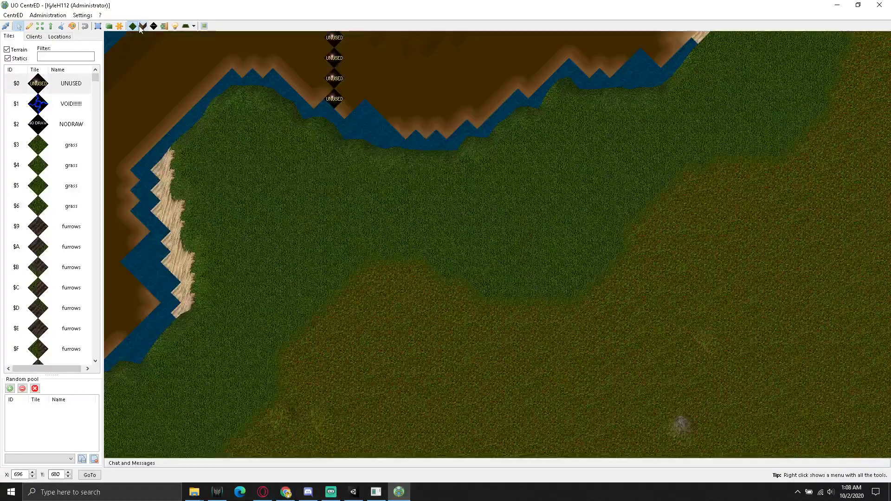
pyautogui.press('Right')
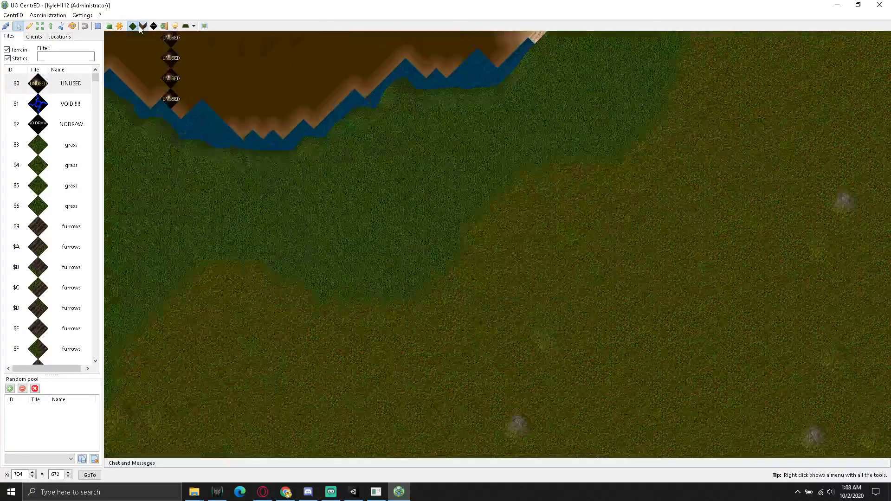
pyautogui.press('Left')
pyautogui.press('Right')
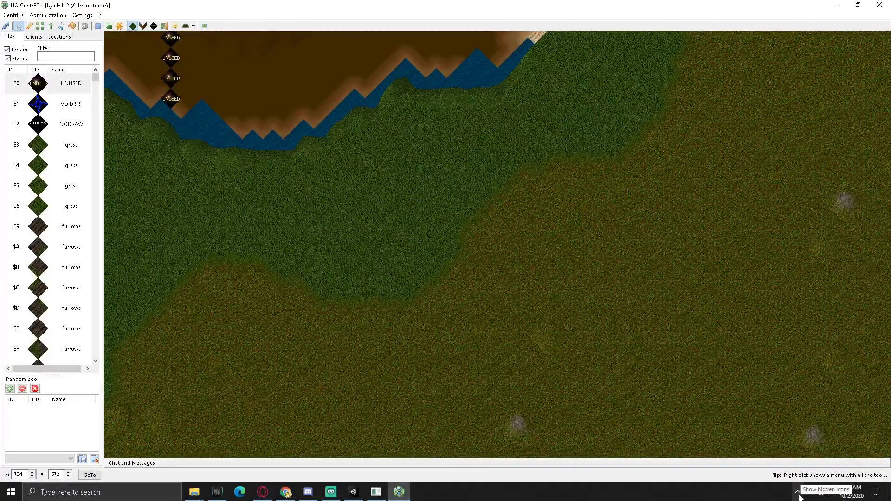
# - Start a Gyazo image capture from the tray icon; the first region attempt is abandoned
pyautogui.rightClick(503, 245)
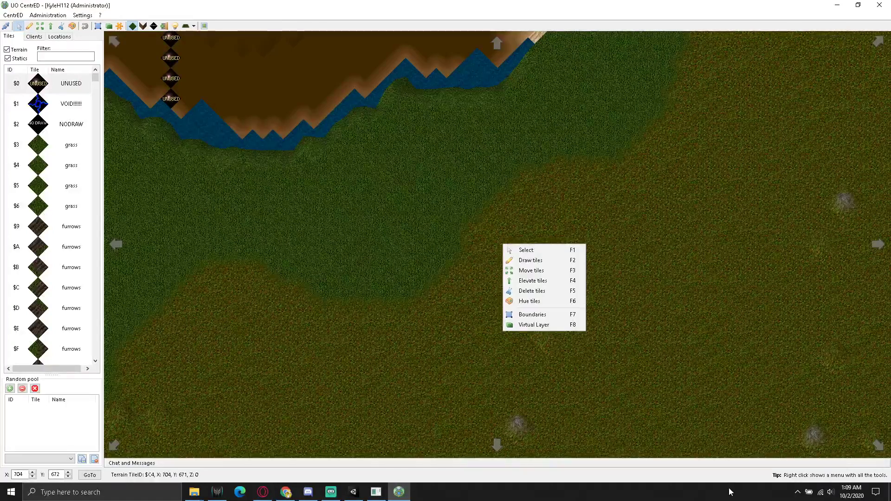
pyautogui.click(833, 499)
pyautogui.click(798, 492)
pyautogui.rightClick(779, 436)
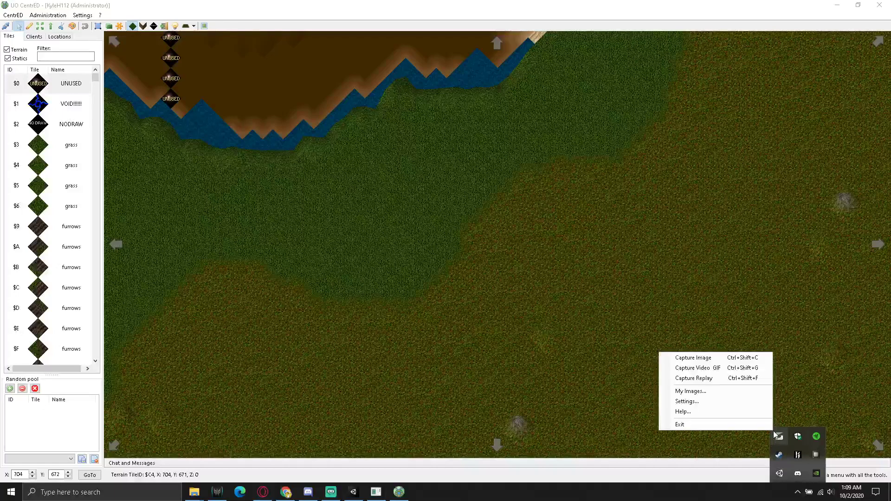
pyautogui.click(704, 359)
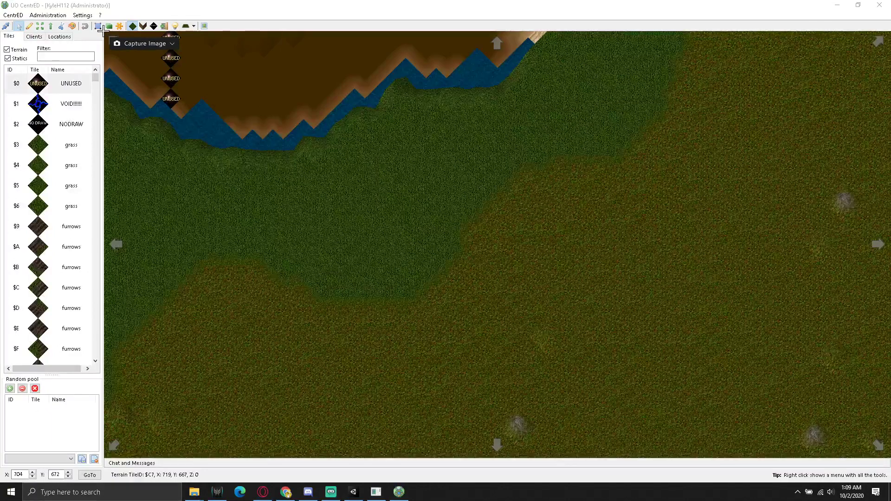
pyautogui.moveTo(105, 31); pyautogui.dragTo(789, 410)
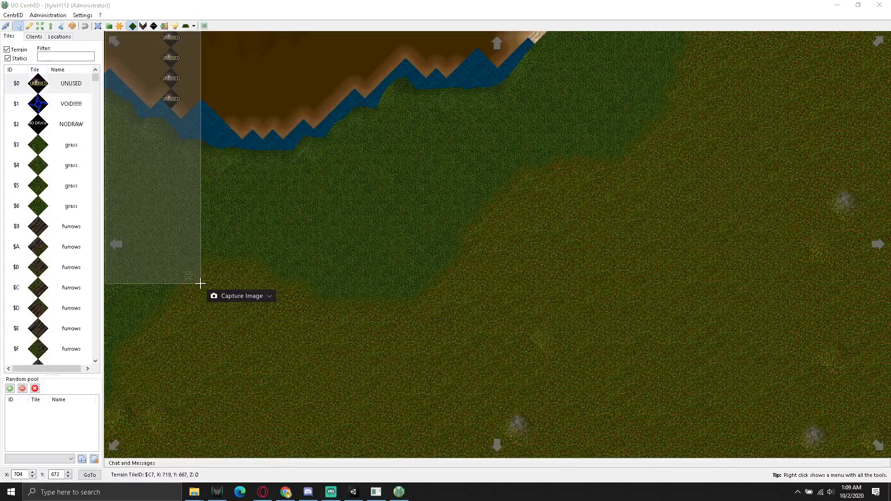
pyautogui.moveTo(789, 410); pyautogui.dragTo(199, 283)
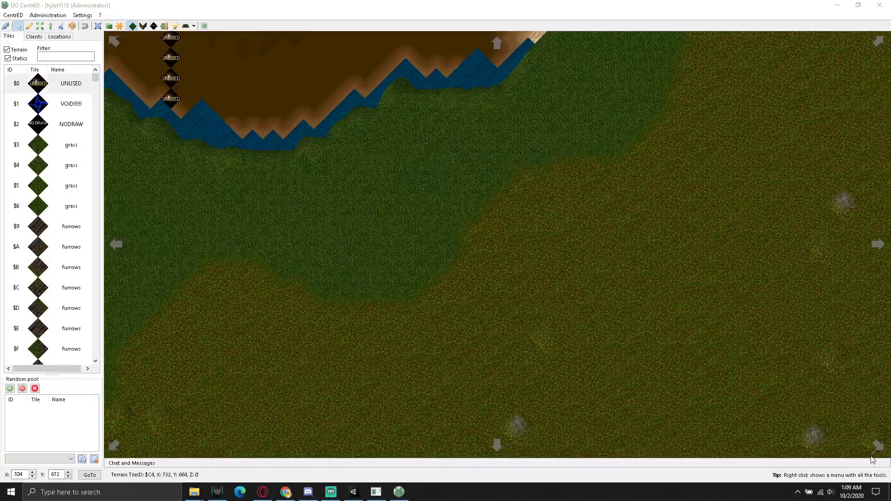
# - Recapture the entire CentrED map view with Gyazo, then minimize CentrED
pyautogui.click(797, 492)
pyautogui.rightClick(782, 438)
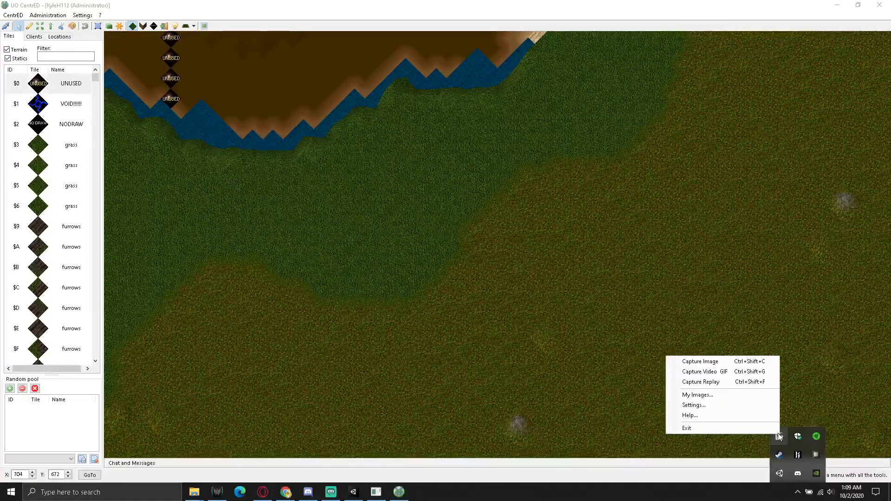
pyautogui.click(720, 363)
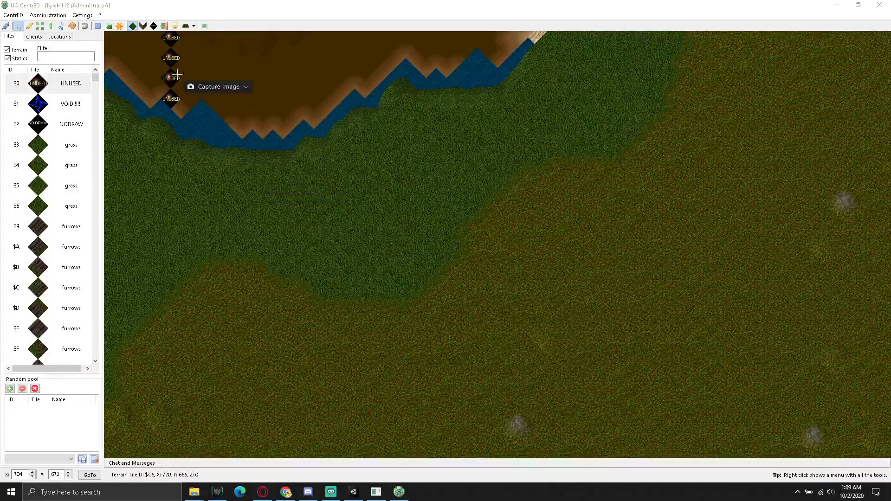
pyautogui.moveTo(106, 34); pyautogui.dragTo(870, 455)
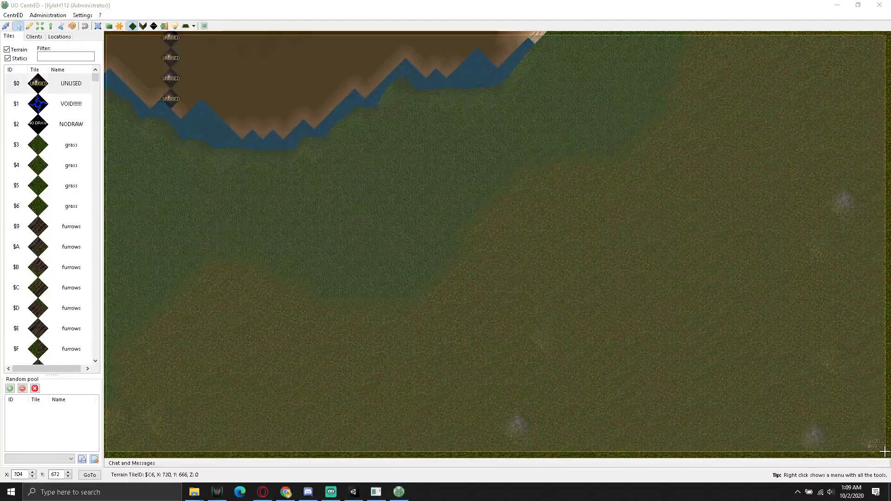
pyautogui.moveTo(870, 454); pyautogui.dragTo(886, 451)
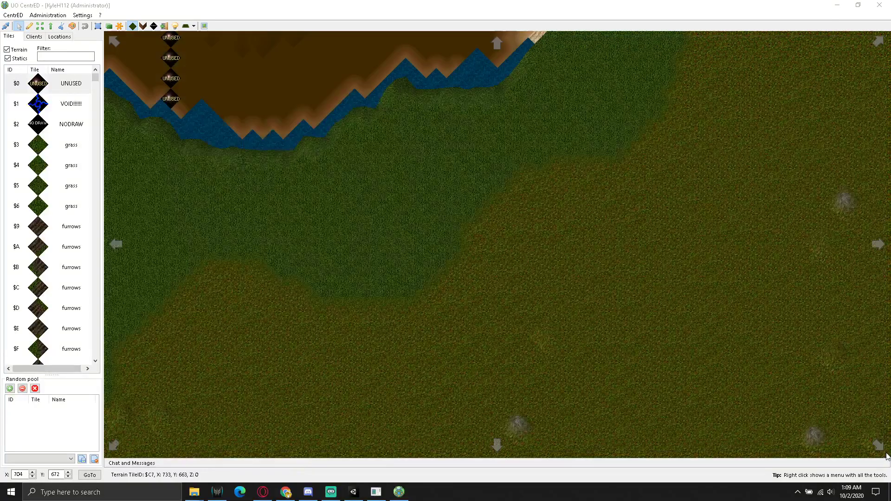
pyautogui.click(838, 6)
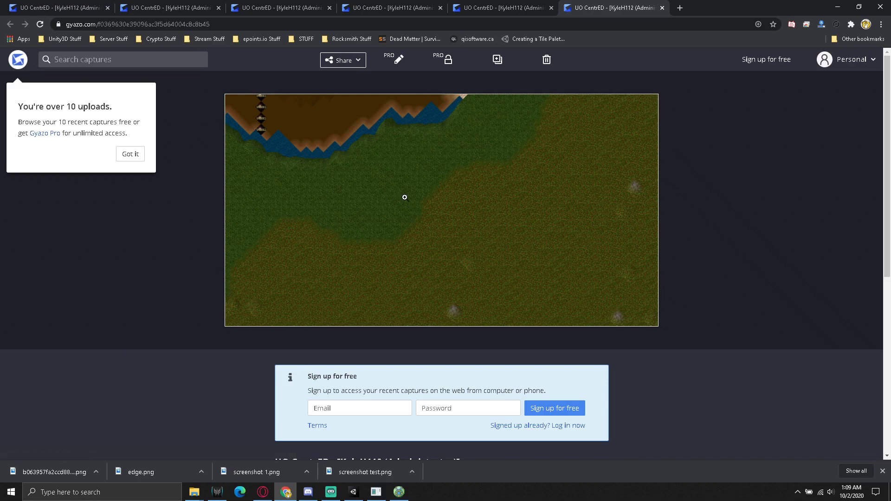
# - Open the Gyazo capture full size, save it as a PNG, and return to Unity
pyautogui.click(405, 197)
pyautogui.rightClick(415, 195)
pyautogui.click(464, 214)
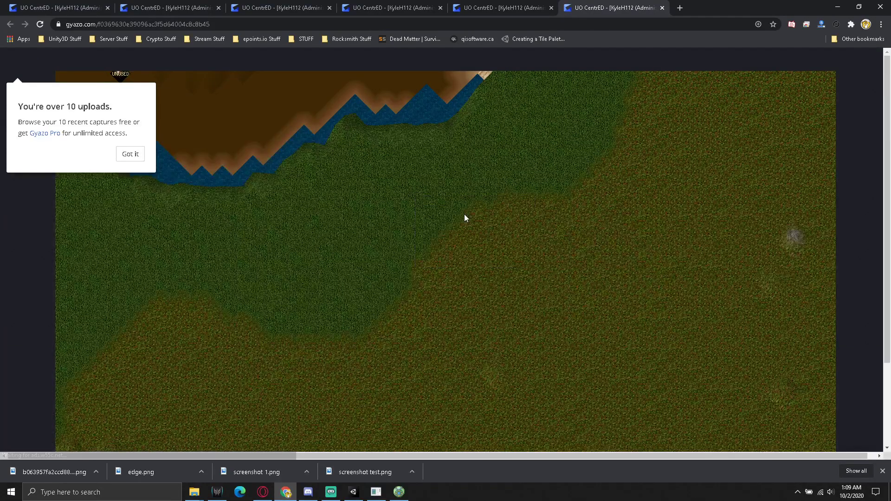
pyautogui.press('Return')
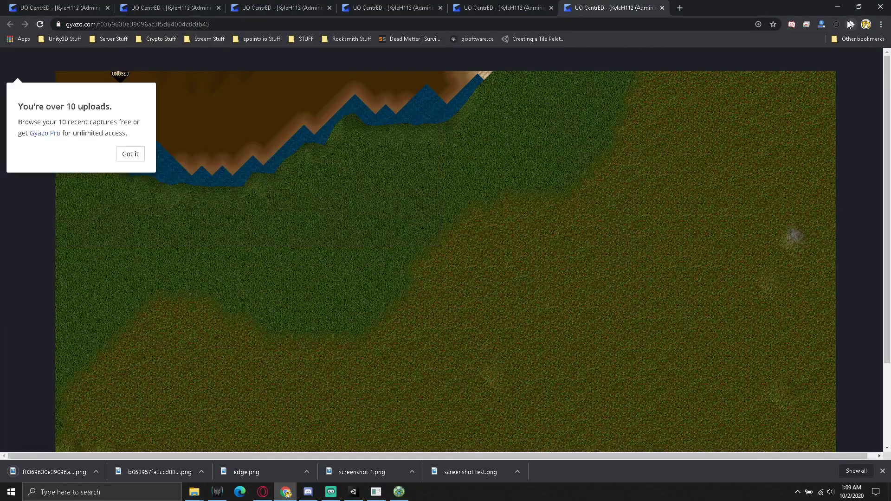
pyautogui.hotkey('alt', 'Tab')
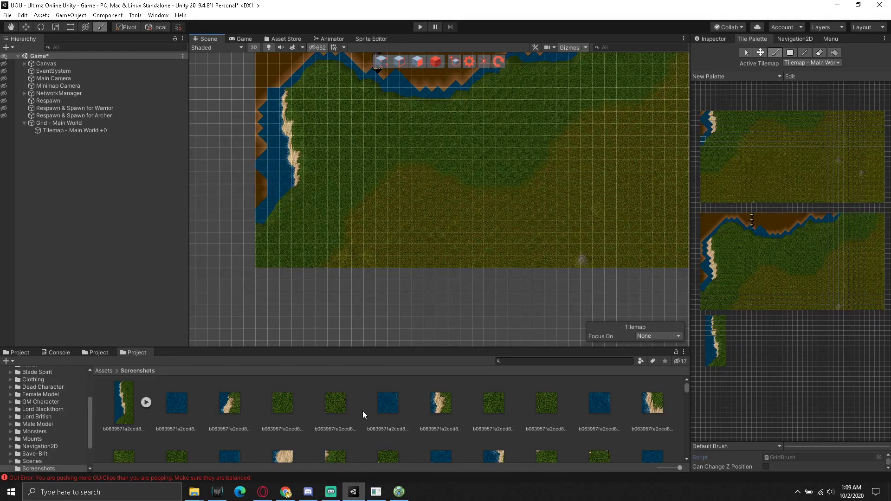
# - Refresh the Project panel and scroll Assets/Screenshots to find the new terrain screenshot
pyautogui.click(687, 386)
pyautogui.rightClick(360, 394)
pyautogui.click(390, 308)
pyautogui.hotkey('alt', 'Tab')
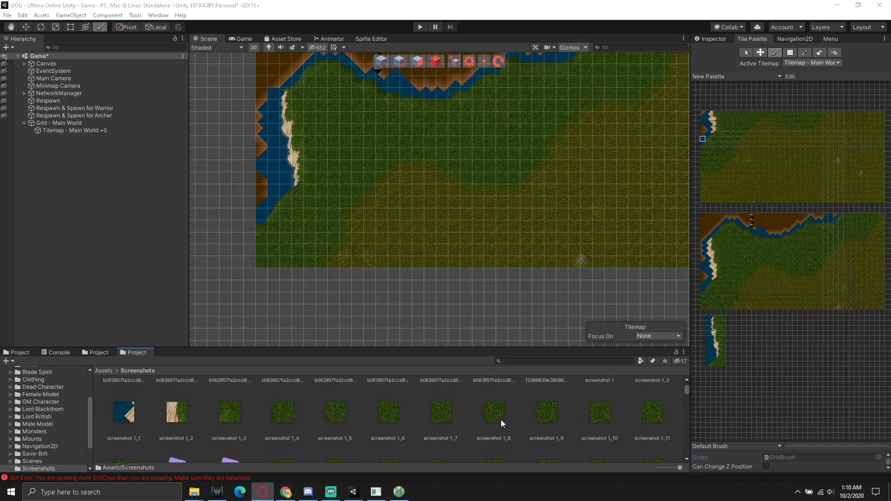
pyautogui.scroll(-2, 505, 423)
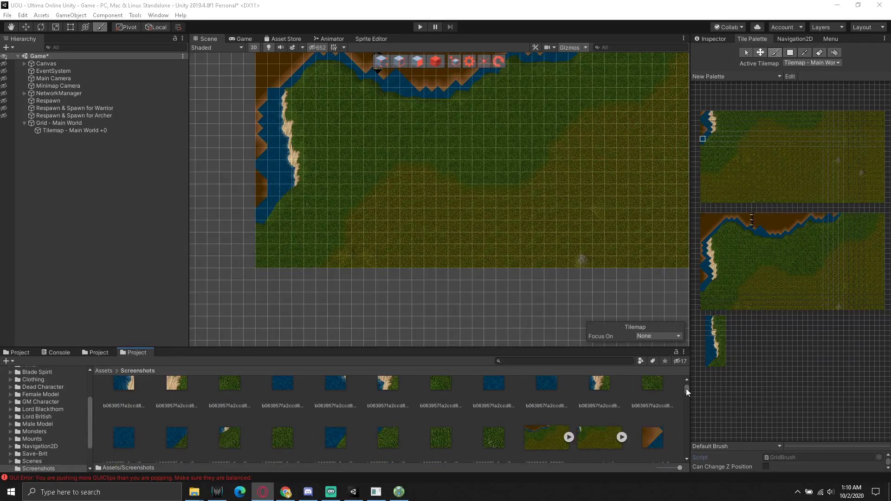
pyautogui.scroll(-3, 685, 389)
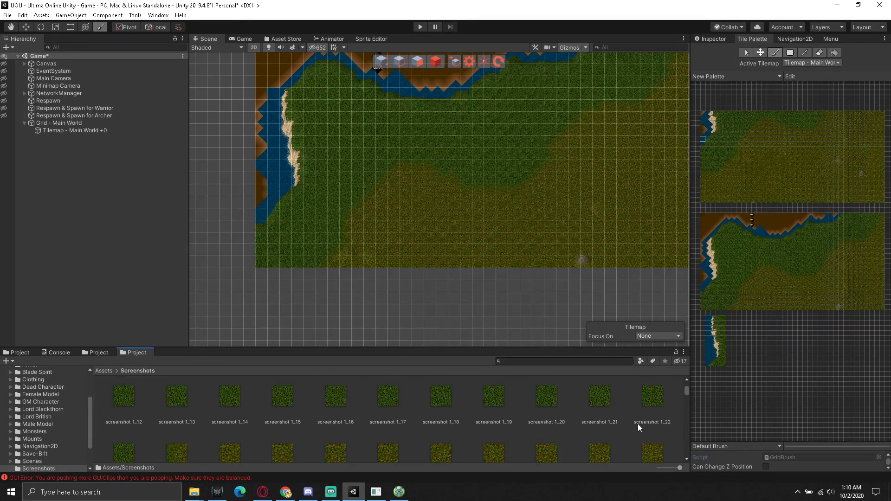
pyautogui.scroll(5, 636, 425)
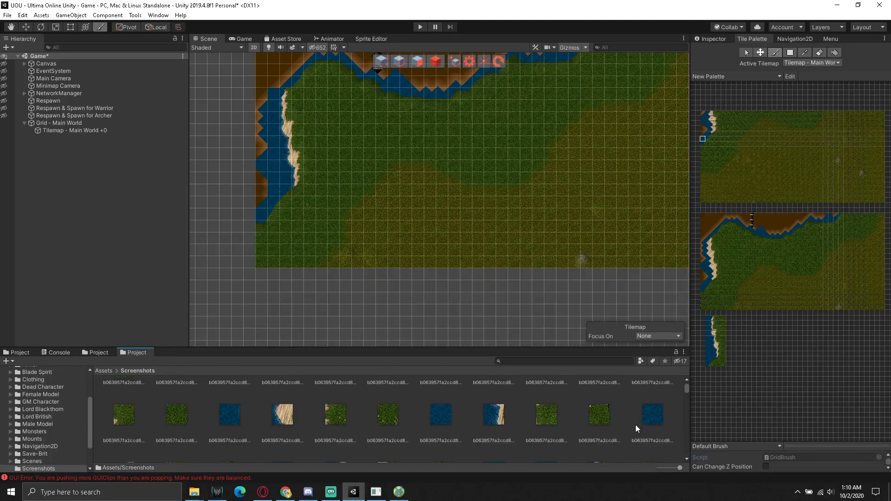
pyautogui.scroll(-1, 687, 381)
pyautogui.scroll(-1, 628, 416)
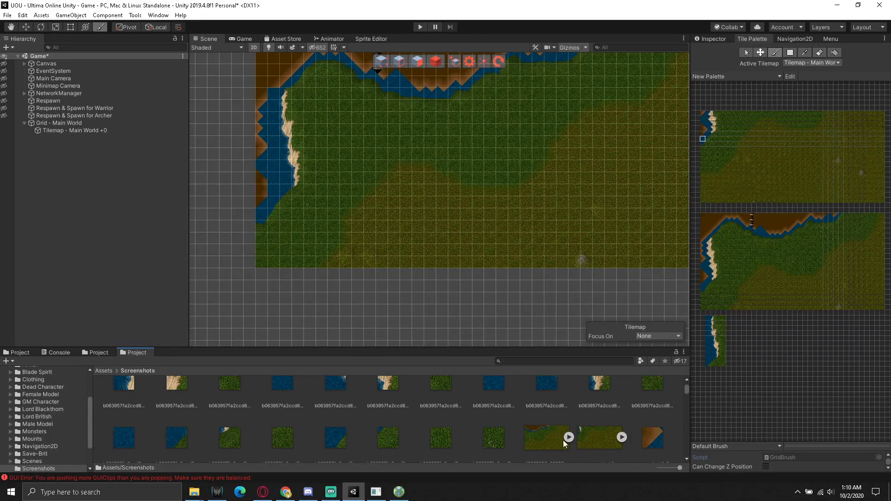
# - Set the new screenshot's Sprite Mode to Multiple and apply the import settings
pyautogui.click(537, 443)
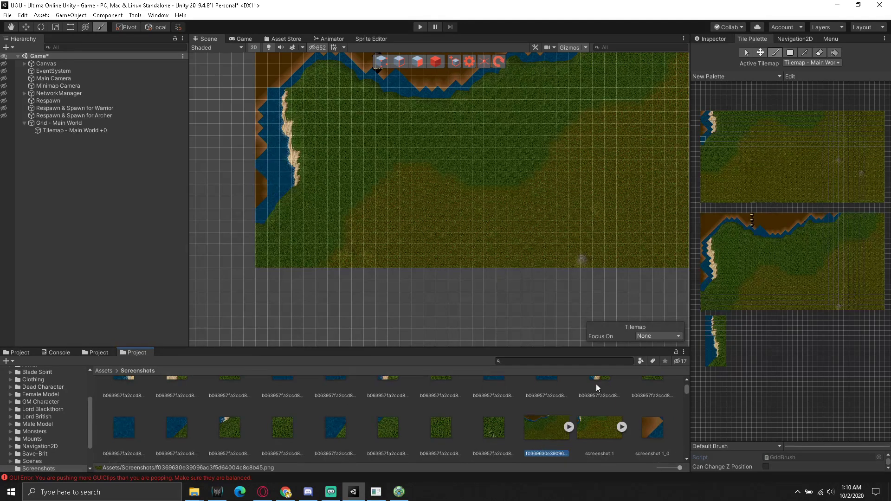
pyautogui.click(717, 39)
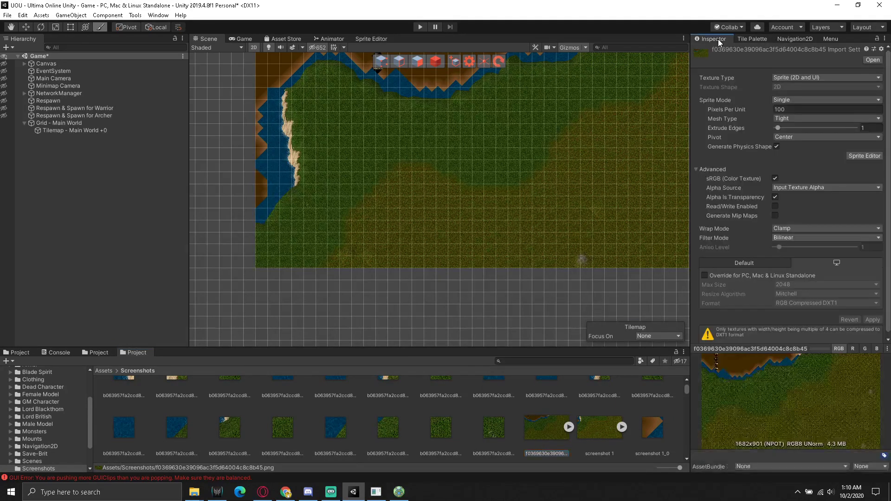
pyautogui.click(793, 100)
pyautogui.click(805, 121)
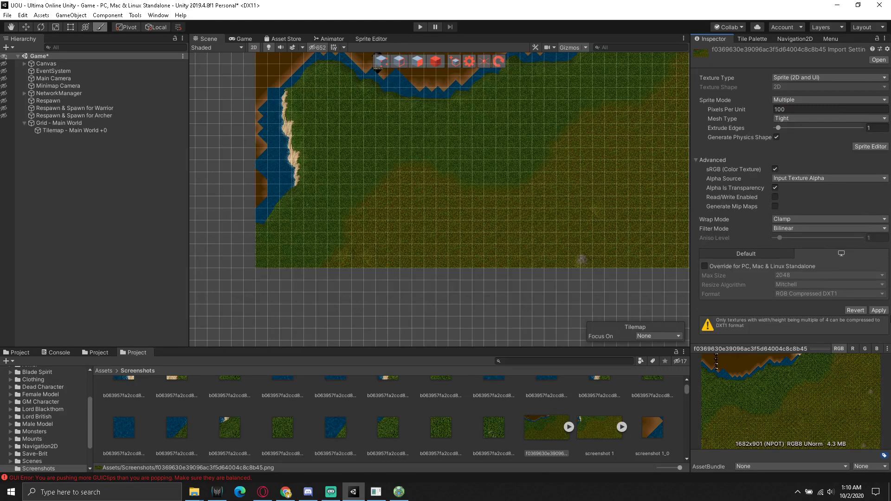
pyautogui.click(883, 310)
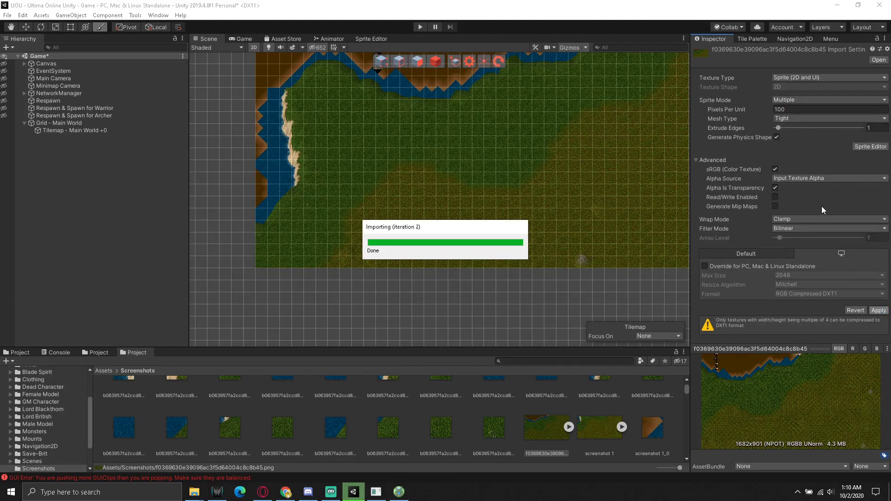
# - In the Sprite Editor, slice the texture by 44x44 cell size and apply the changes
pyautogui.click(861, 146)
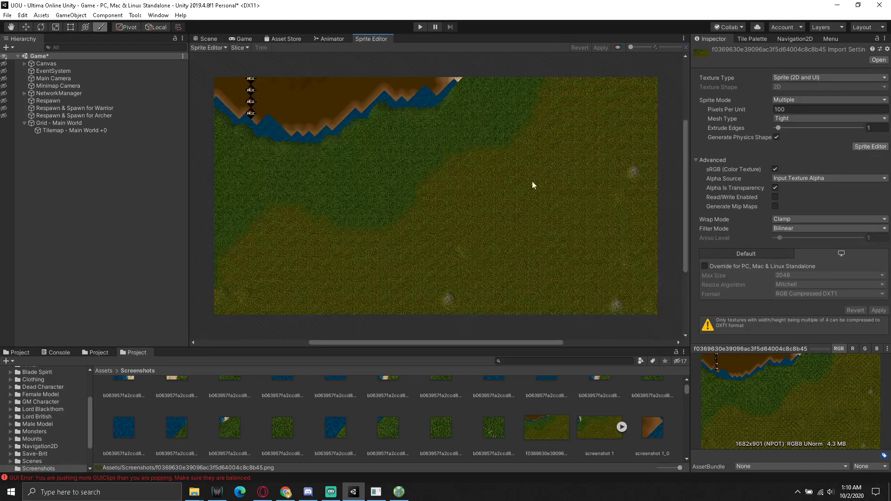
pyautogui.click(244, 49)
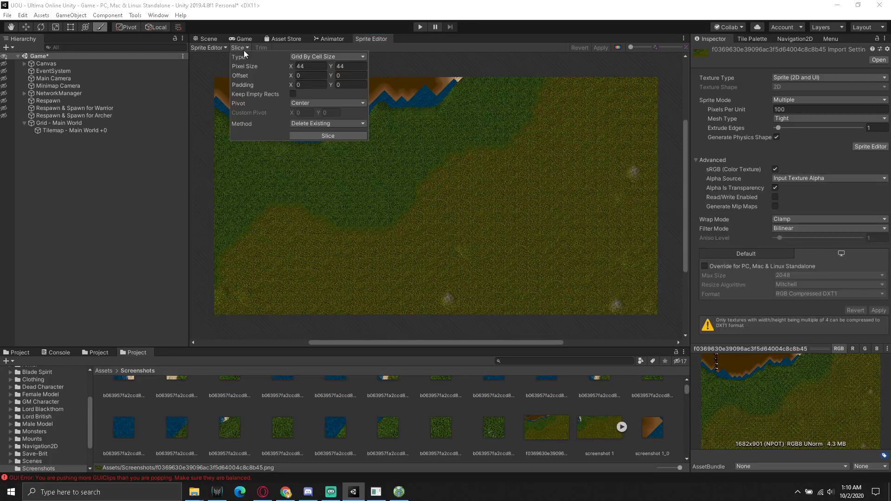
pyautogui.click(345, 135)
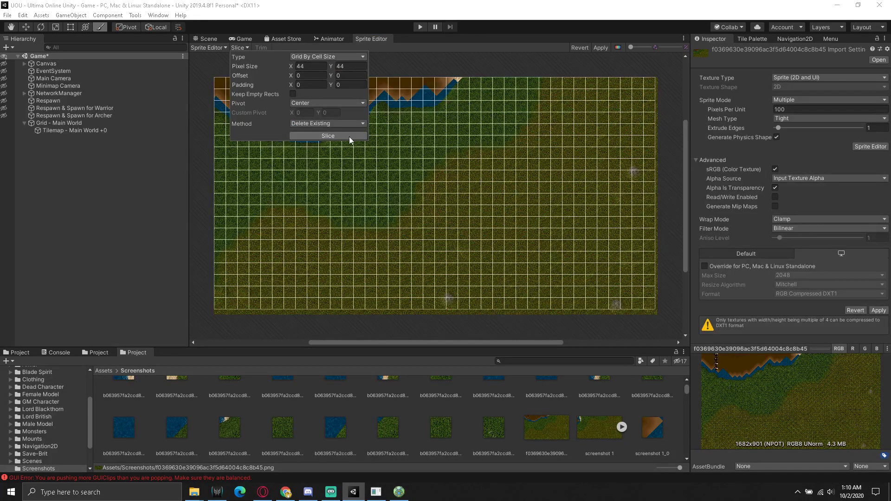
pyautogui.click(349, 137)
pyautogui.click(878, 310)
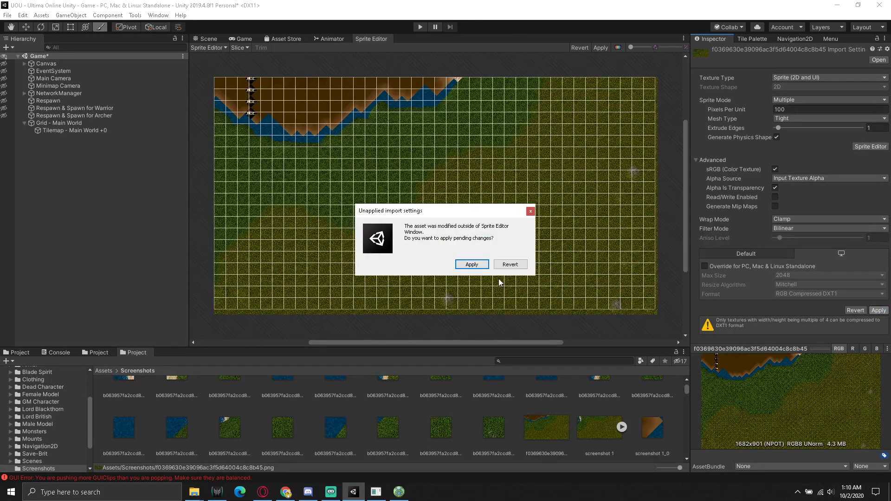
pyautogui.click(460, 265)
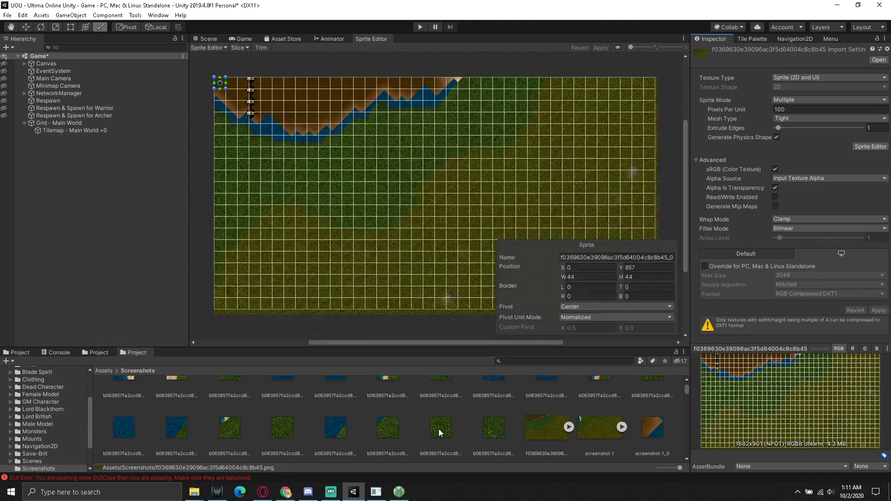
# - Check the texture's sliced sprite list in the Project window and bring up the Tile Palette
pyautogui.click(569, 427)
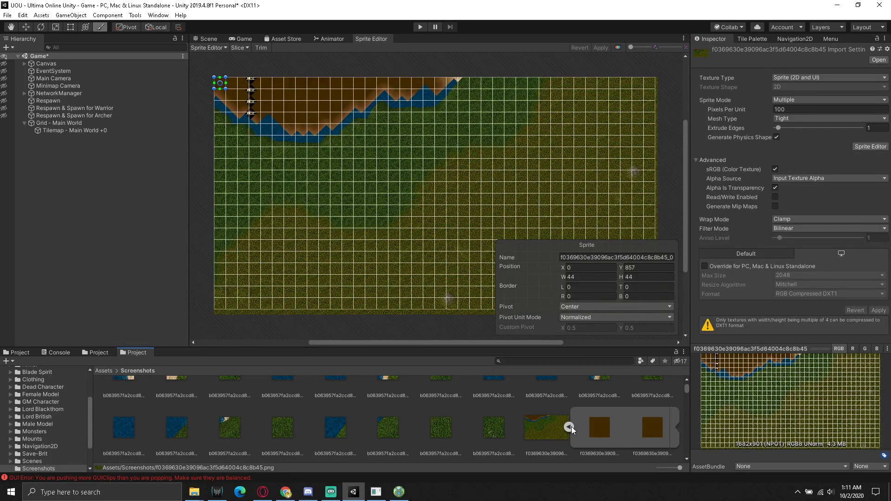
pyautogui.scroll(-1, 571, 430)
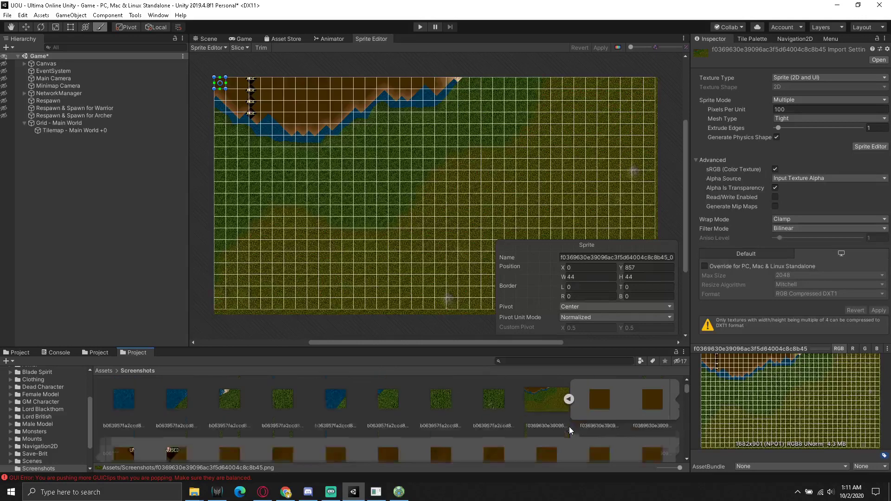
pyautogui.click(569, 399)
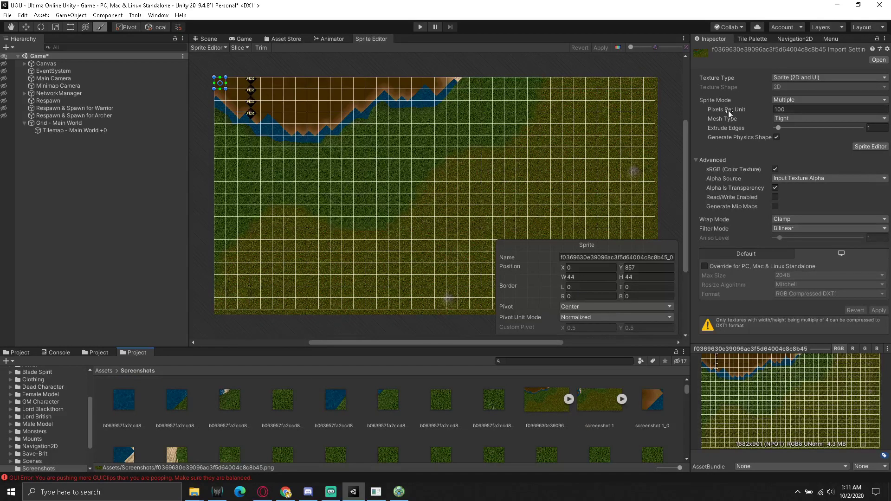
pyautogui.click(751, 39)
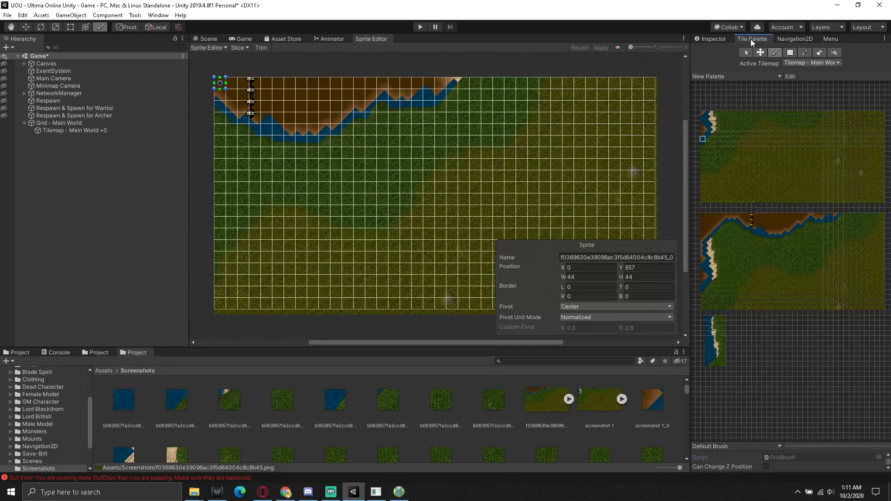
# - Drag the sliced coastline texture into the Tile Palette and generate its tiles into Screenshots
pyautogui.click(210, 39)
pyautogui.moveTo(546, 419)
pyautogui.mouseDown()
pyautogui.moveTo(715, 113)
pyautogui.moveTo(697, 112)
pyautogui.mouseUp()
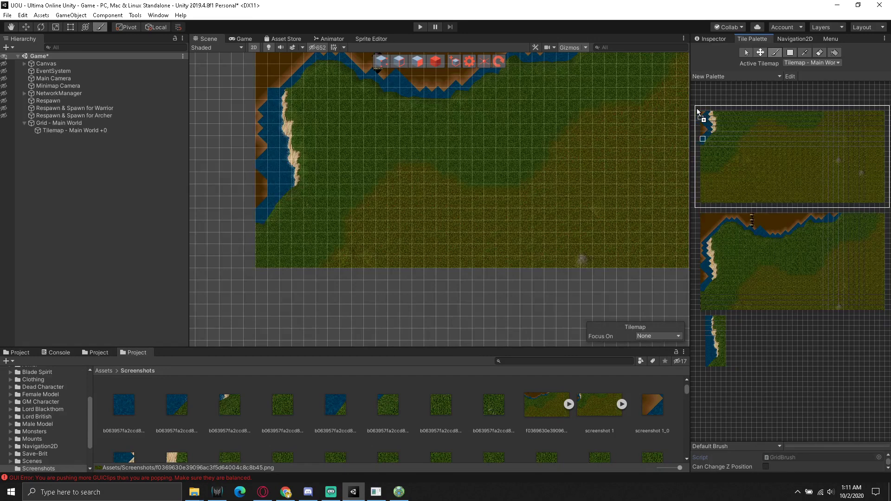
pyautogui.moveTo(697, 112); pyautogui.dragTo(697, 113)
pyautogui.click(363, 253)
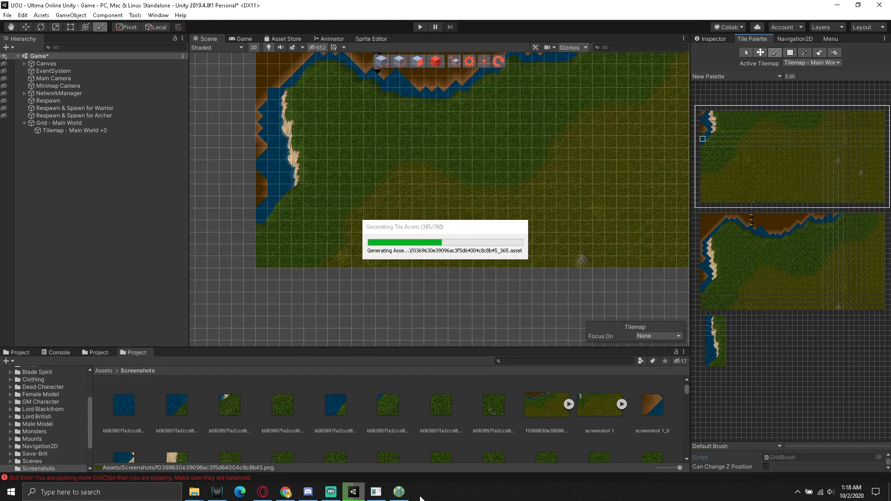
# - Bring CentrED forward and pan two steps left to the sandy cliff and brown inlet in flat terrain view
pyautogui.click(402, 496)
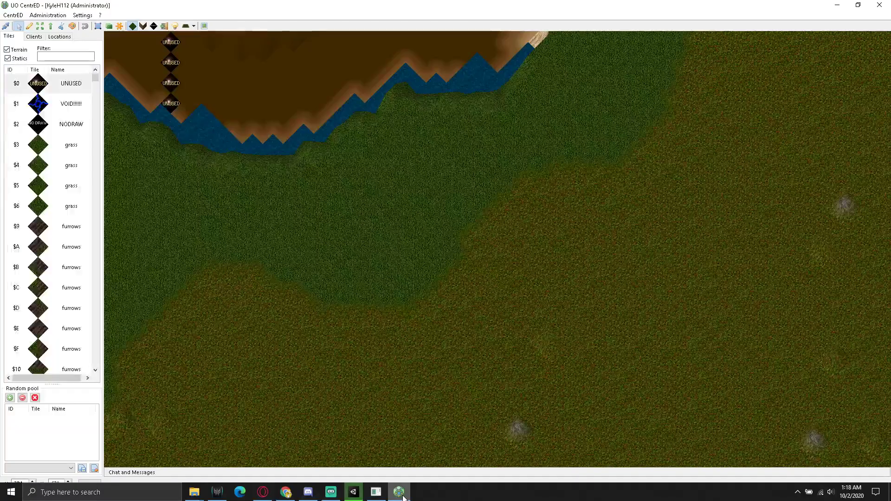
pyautogui.press('Left')
pyautogui.press('Left')
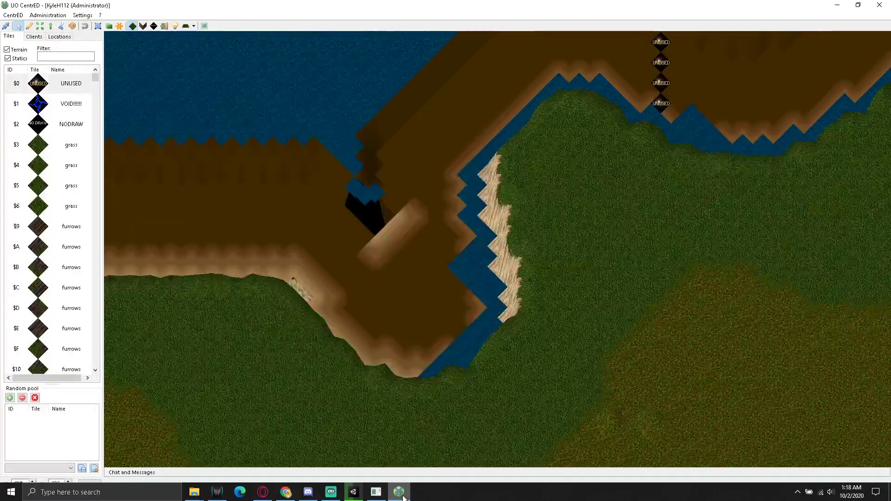
pyautogui.press('Left')
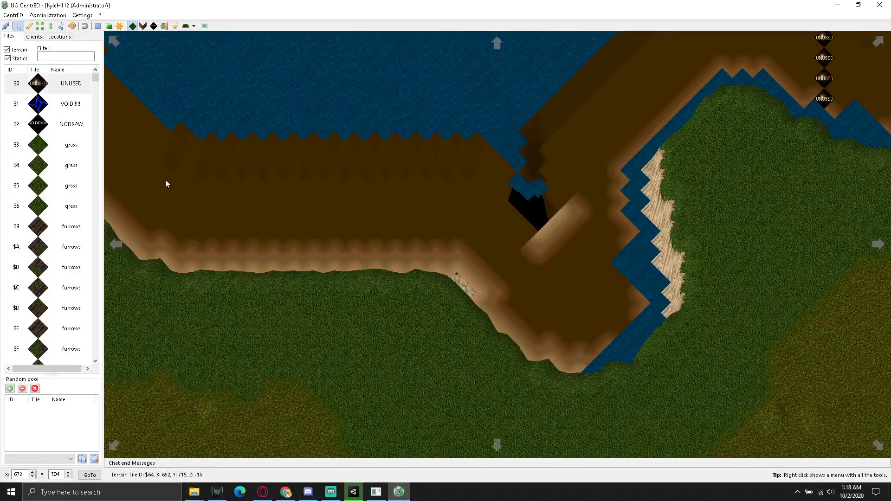
pyautogui.click(141, 25)
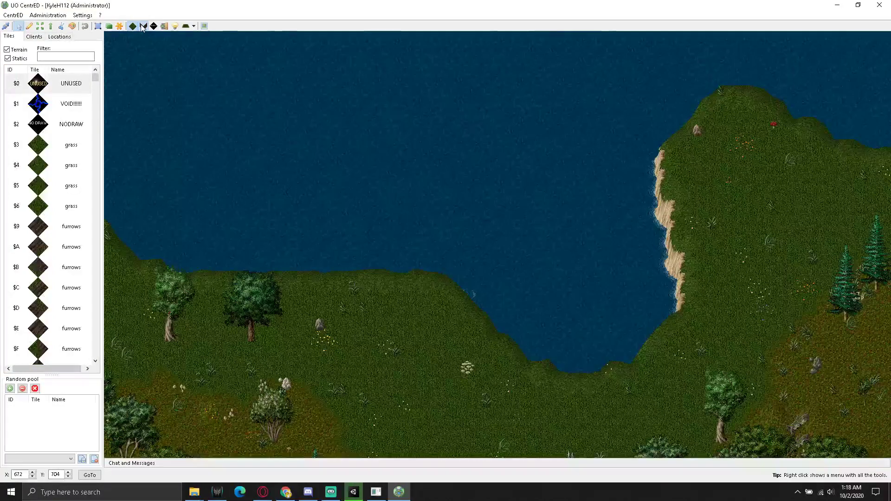
pyautogui.click(141, 25)
pyautogui.click(141, 25)
pyautogui.click(141, 26)
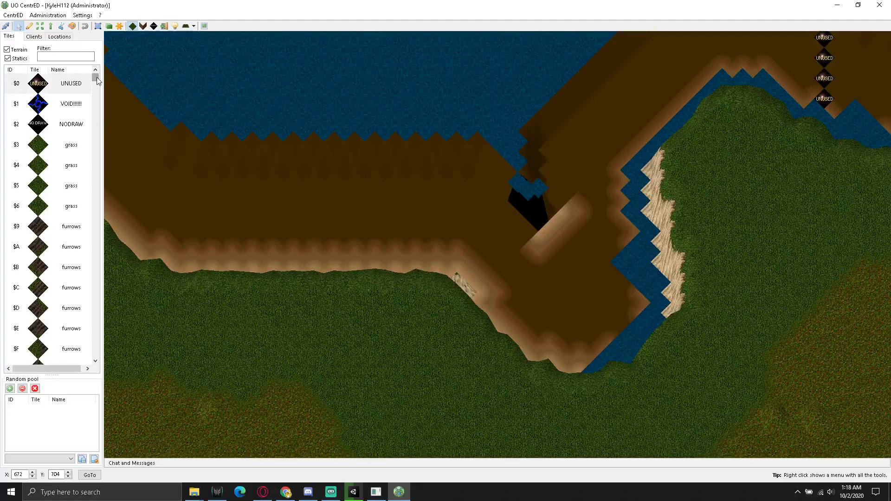
pyautogui.moveTo(97, 80); pyautogui.dragTo(104, 330)
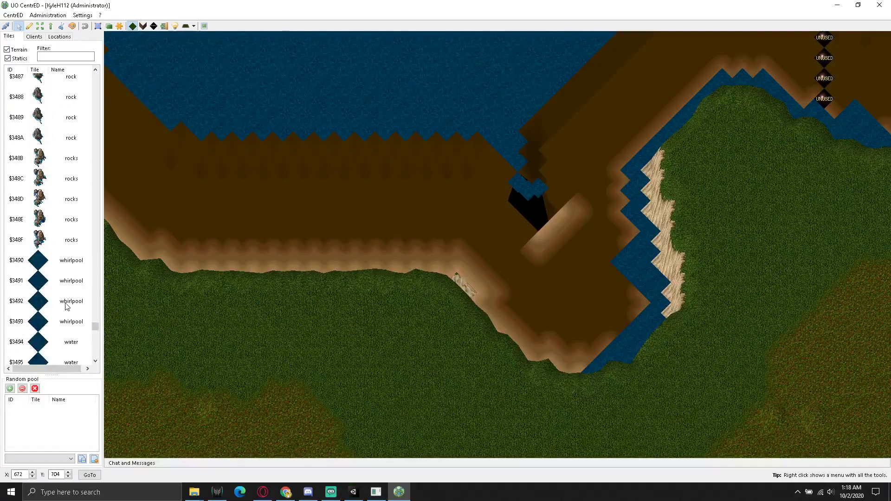
pyautogui.moveTo(95, 326); pyautogui.dragTo(95, 199)
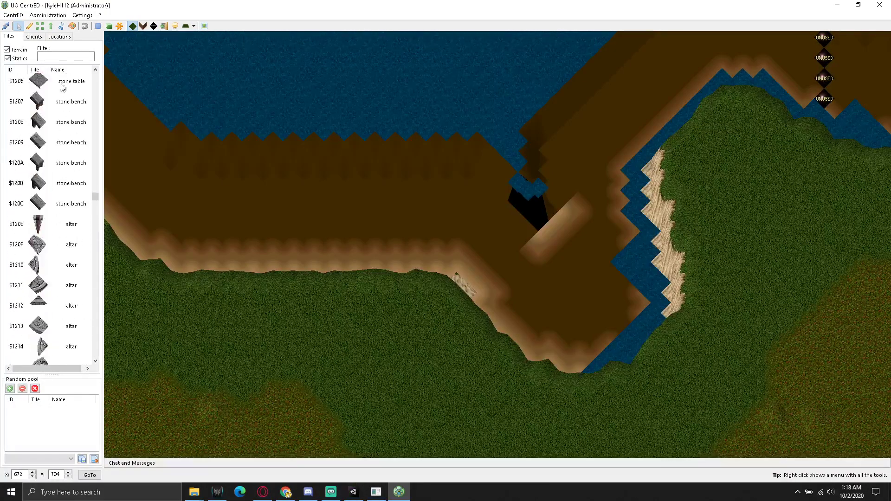
# - Pick the $A8 water tile and paint water over the diagonal brown riverbed and bank
pyautogui.click(58, 57)
pyautogui.write('water')
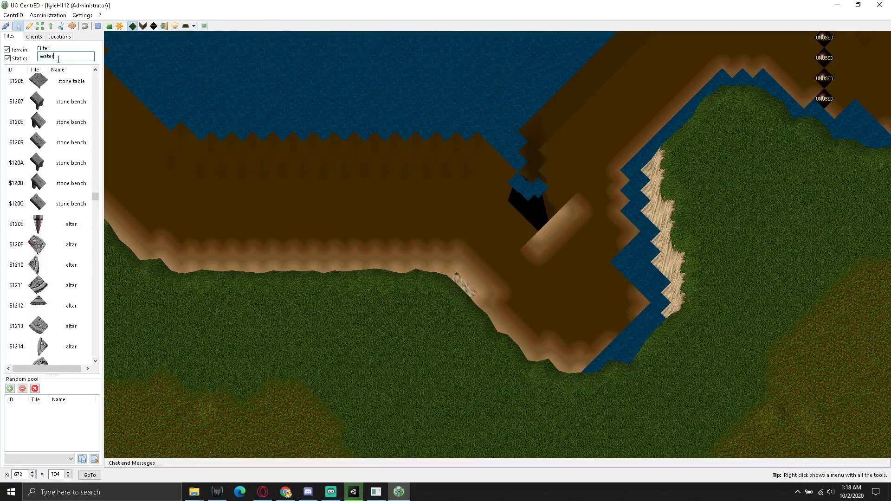
pyautogui.press('Return')
pyautogui.click(69, 93)
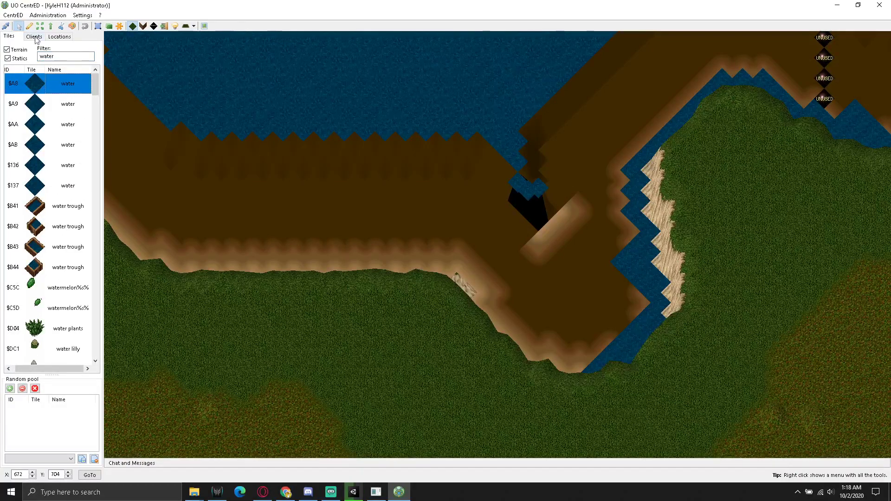
pyautogui.click(29, 26)
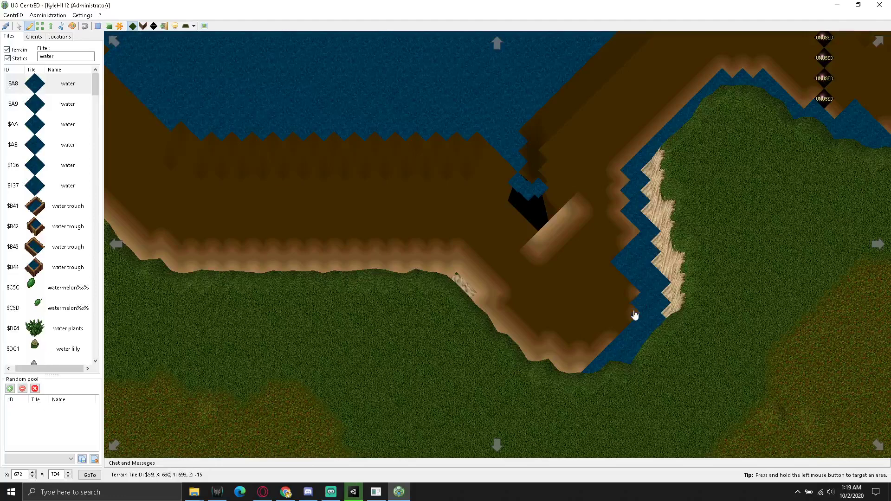
pyautogui.moveTo(580, 365)
pyautogui.mouseDown()
pyautogui.moveTo(507, 251)
pyautogui.moveTo(527, 268)
pyautogui.mouseUp()
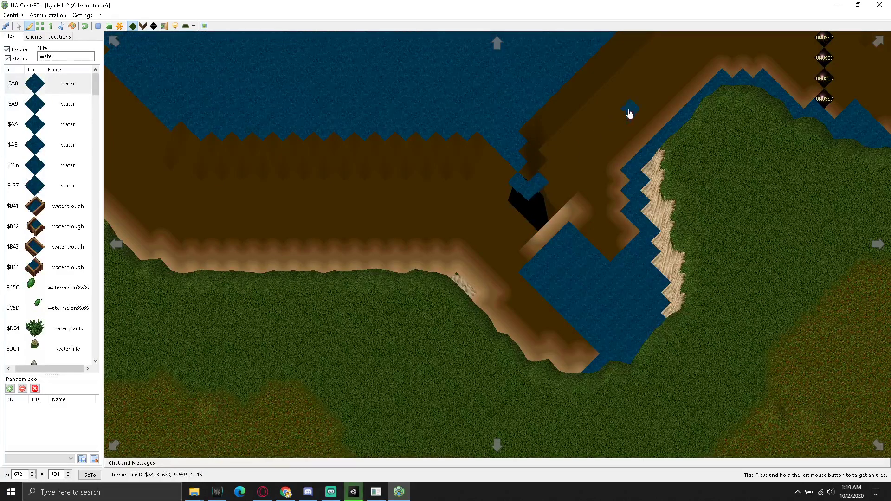
pyautogui.moveTo(616, 181)
pyautogui.mouseDown()
pyautogui.moveTo(612, 253)
pyautogui.moveTo(571, 373)
pyautogui.moveTo(460, 282)
pyautogui.moveTo(291, 265)
pyautogui.moveTo(294, 243)
pyautogui.moveTo(318, 233)
pyautogui.mouseUp()
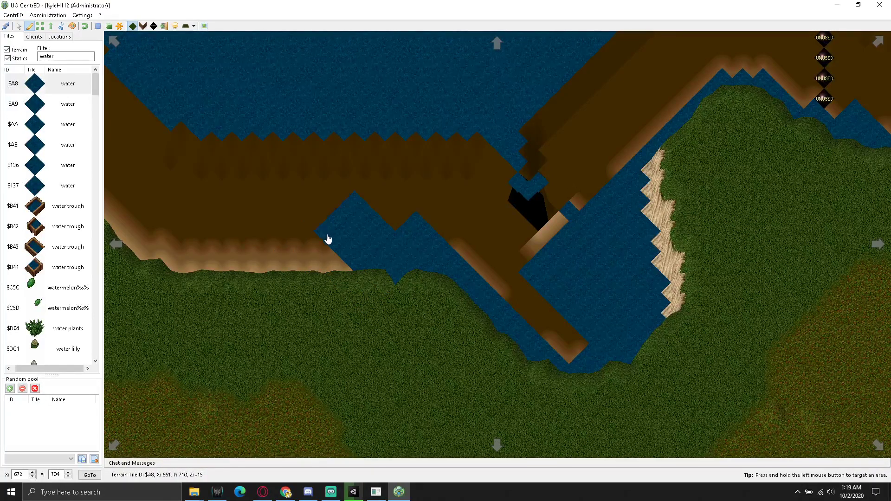
pyautogui.moveTo(349, 271); pyautogui.dragTo(272, 251)
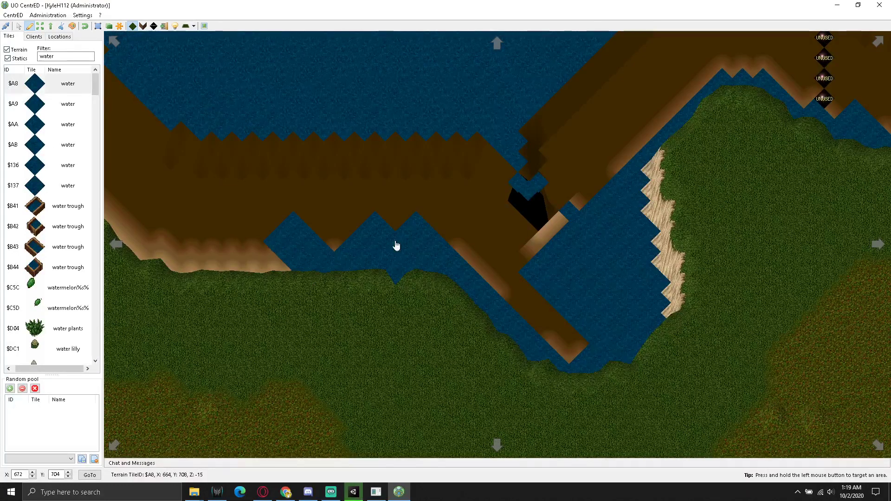
# - Undo the left-bank extension, then paint water along the lower shoreline, bank notch and diagonal strip
pyautogui.hotkey('ctrl', 'z')
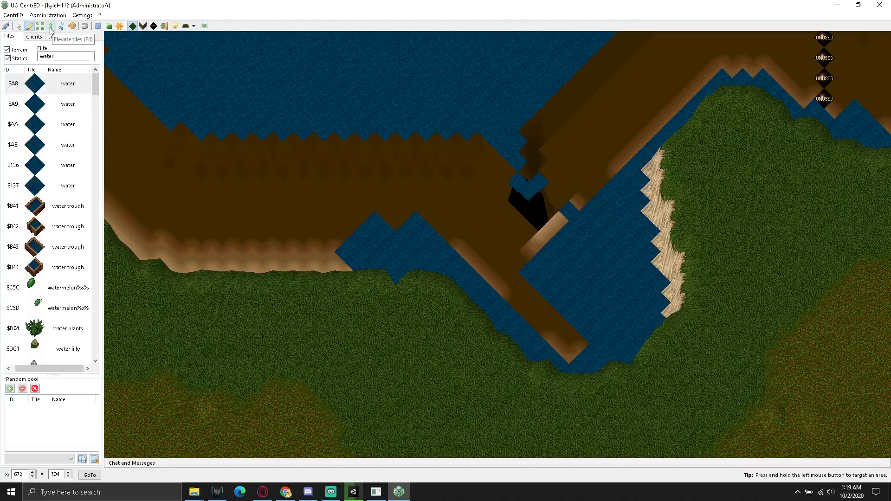
pyautogui.click(18, 25)
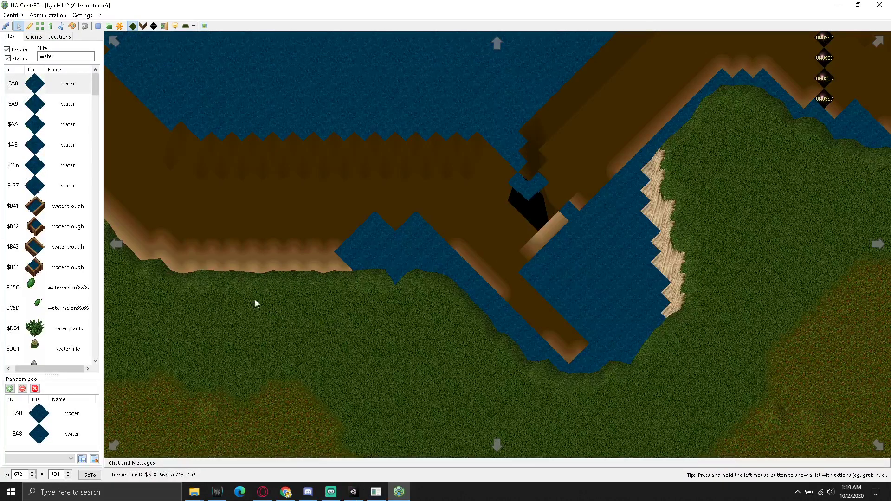
pyautogui.click(29, 25)
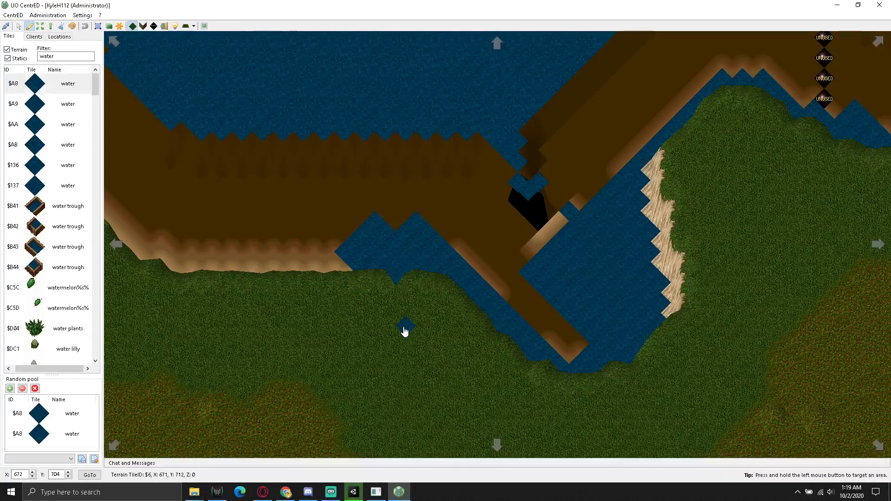
pyautogui.click(332, 273)
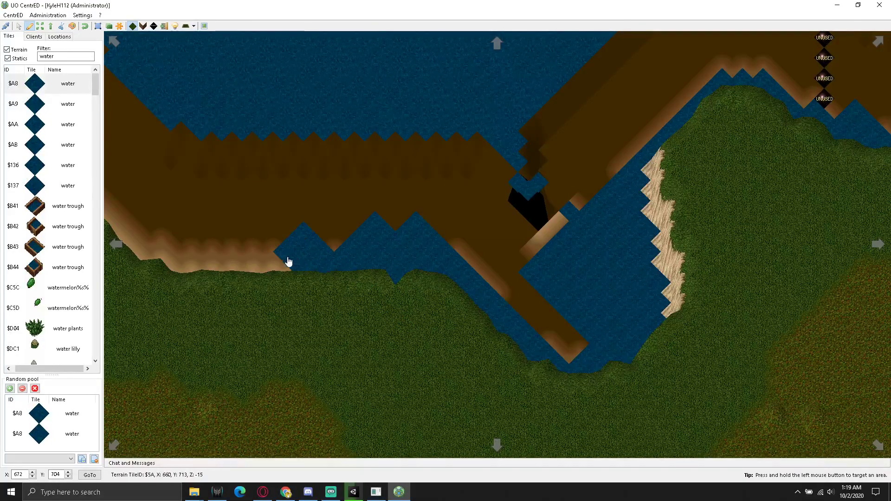
pyautogui.click(287, 262)
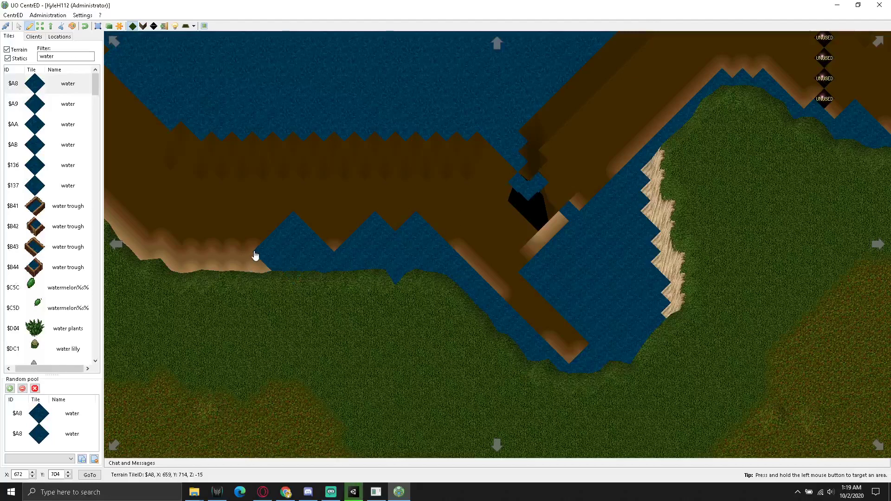
pyautogui.click(193, 264)
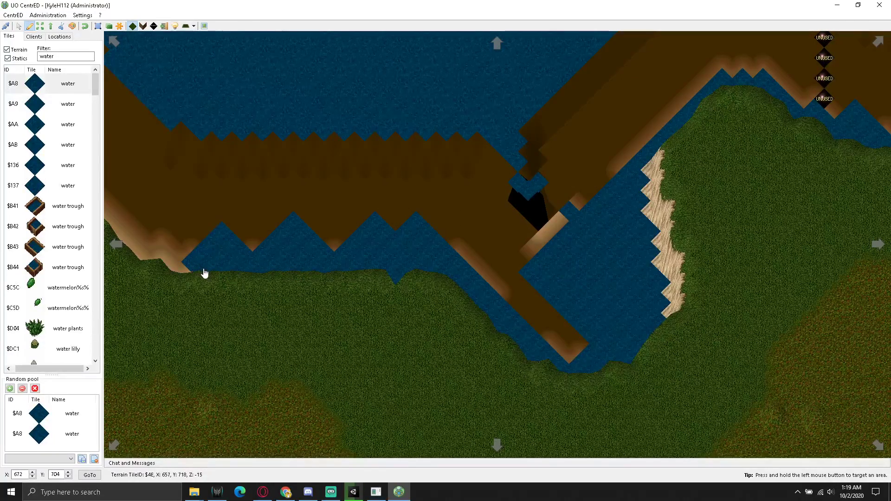
pyautogui.moveTo(167, 267); pyautogui.dragTo(124, 212)
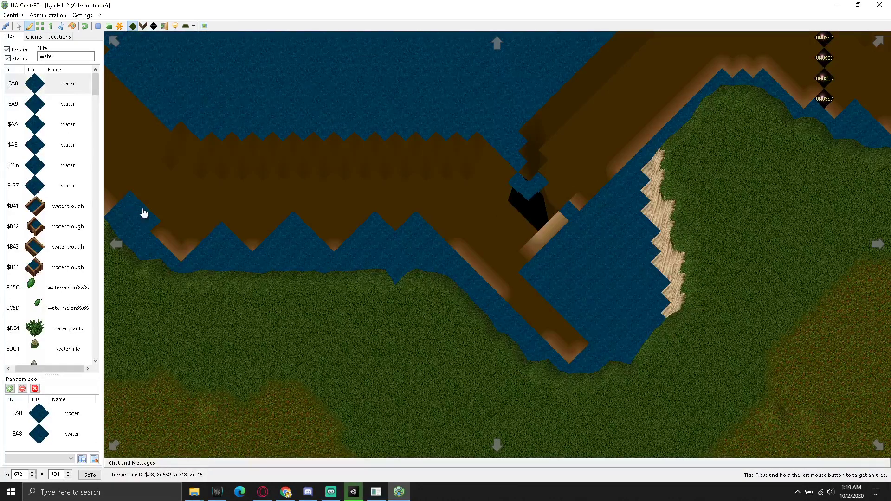
pyautogui.click(178, 253)
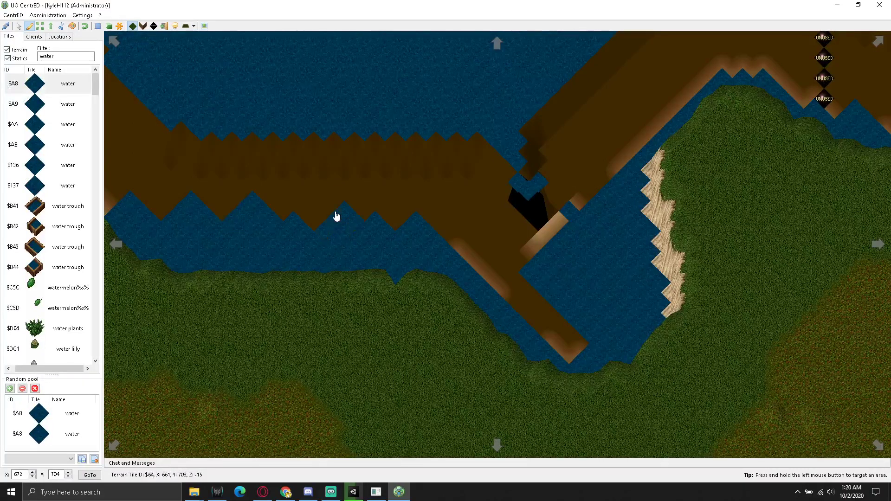
pyautogui.moveTo(573, 348); pyautogui.dragTo(452, 235)
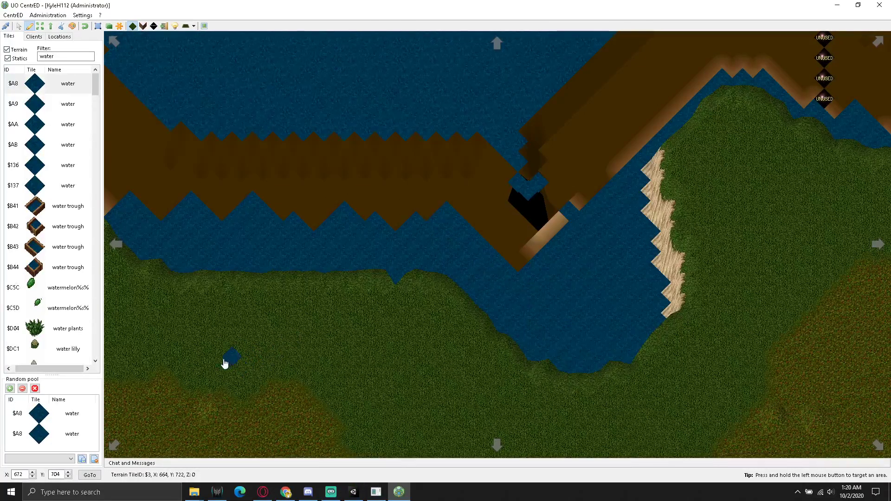
# - Filter the tile list to grass and fill the small water notch with the $3 grass tile
pyautogui.click(63, 27)
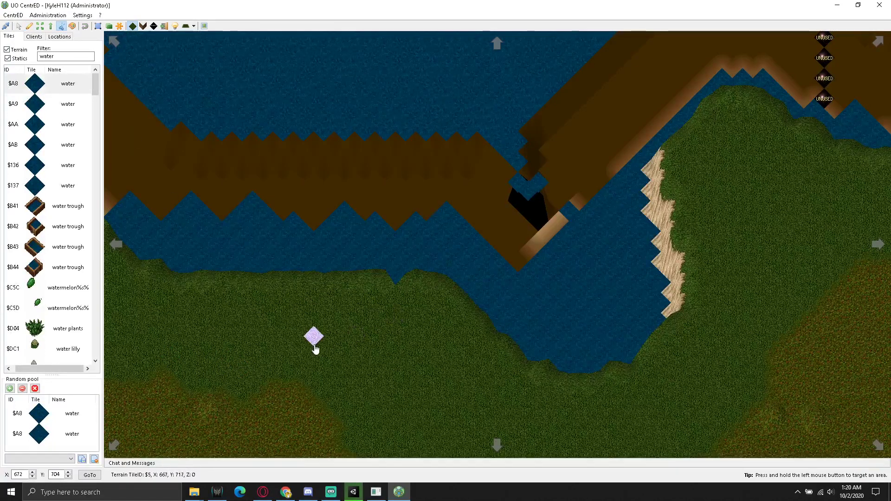
pyautogui.click(26, 28)
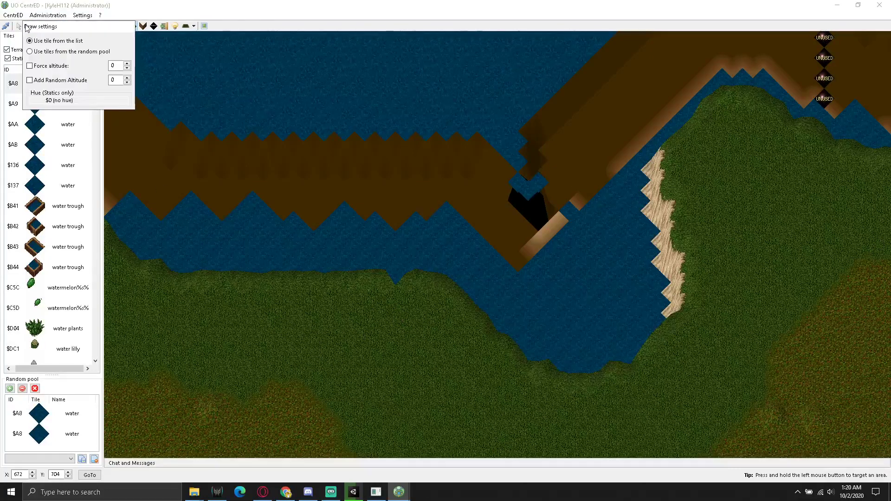
pyautogui.click(27, 27)
pyautogui.click(64, 57)
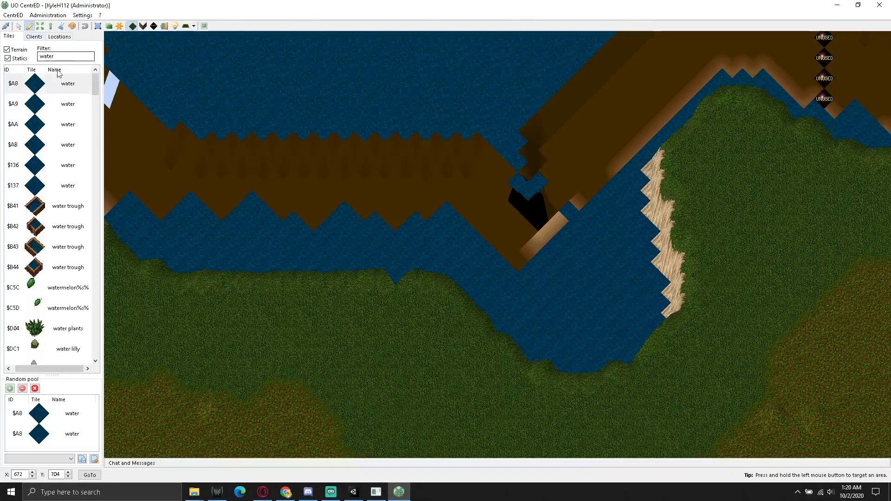
pyautogui.moveTo(57, 57); pyautogui.dragTo(30, 57)
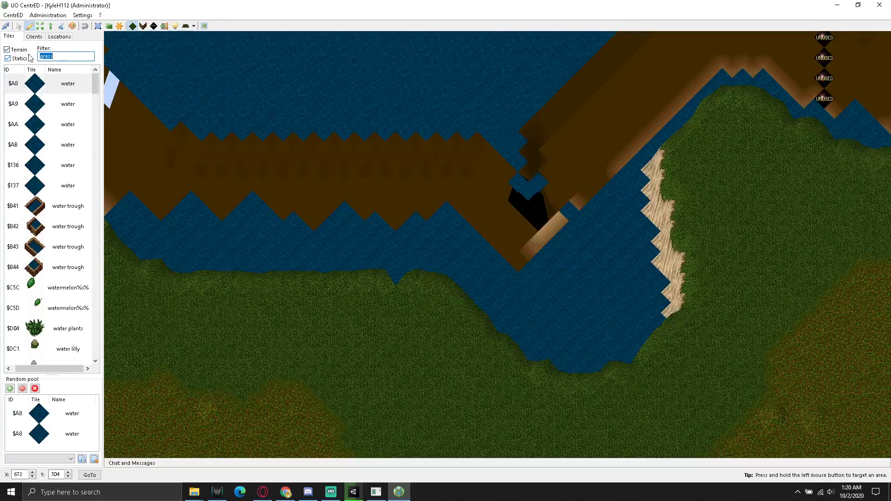
pyautogui.click(56, 84)
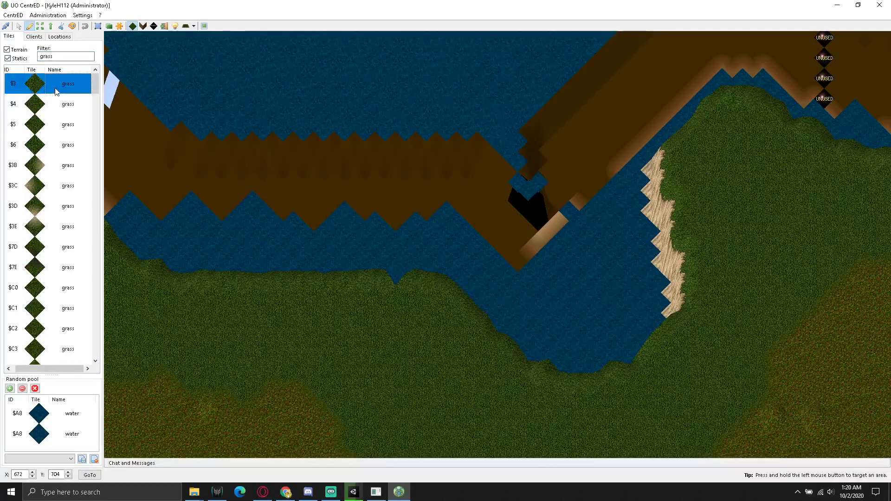
pyautogui.click(397, 282)
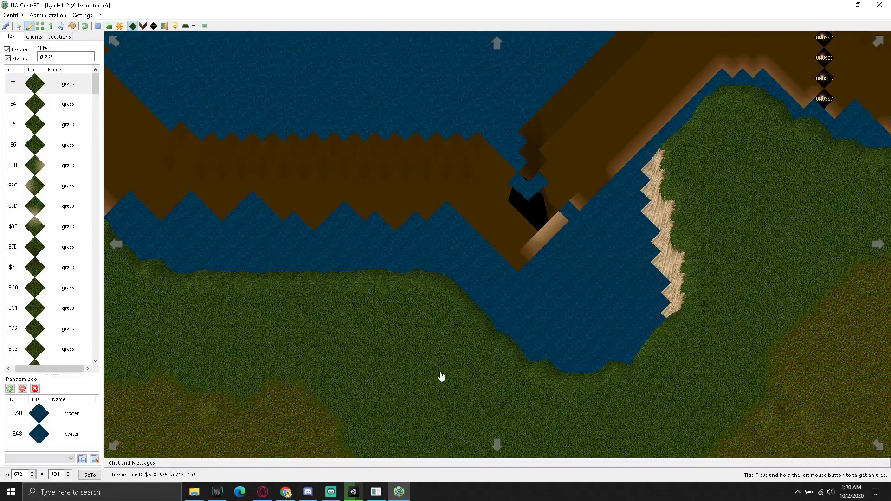
# - Pan south, filter to water, and remove both $A8 entries from the random tile pool
pyautogui.press('Down')
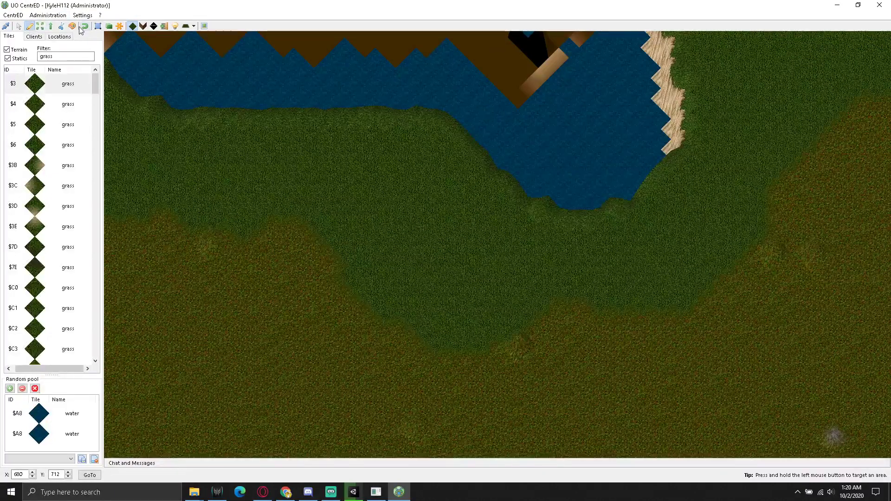
pyautogui.click(30, 27)
pyautogui.write('wa')
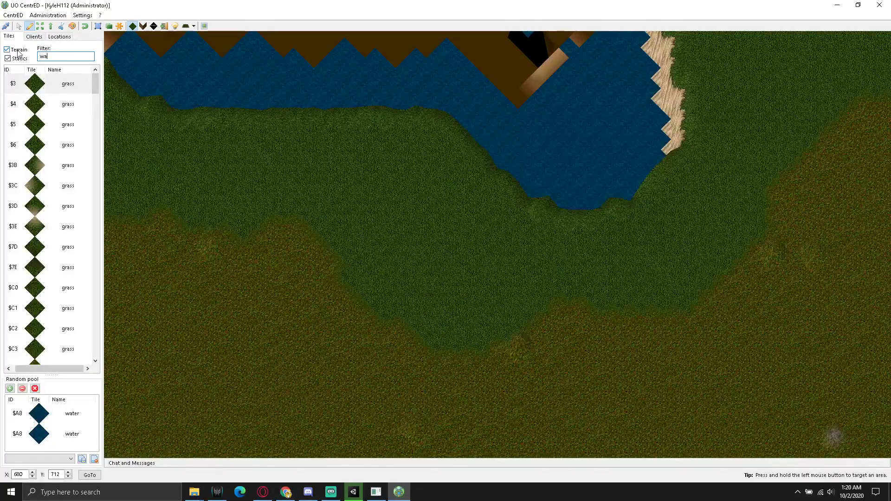
pyautogui.write('ter')
pyautogui.click(42, 414)
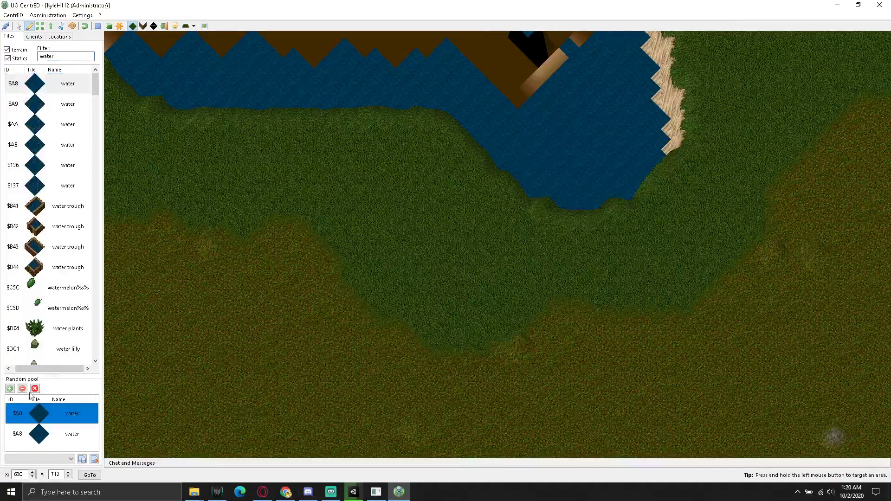
pyautogui.click(23, 389)
pyautogui.click(39, 413)
pyautogui.click(22, 388)
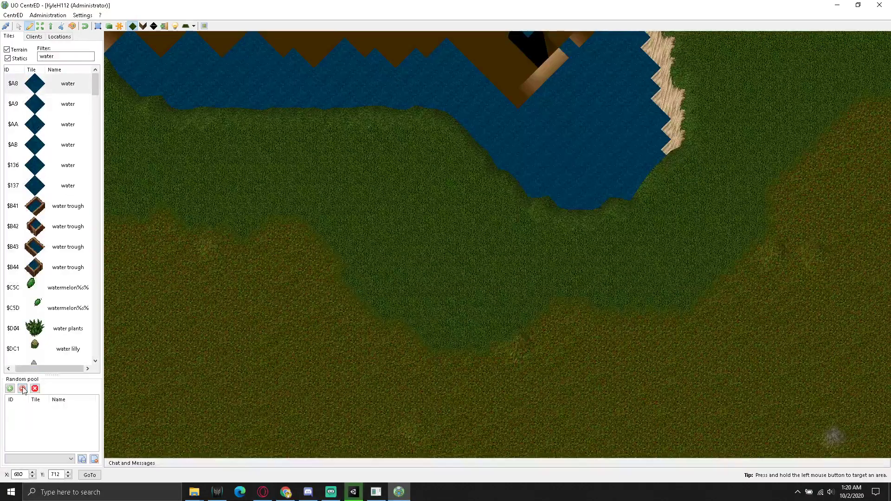
pyautogui.click(49, 88)
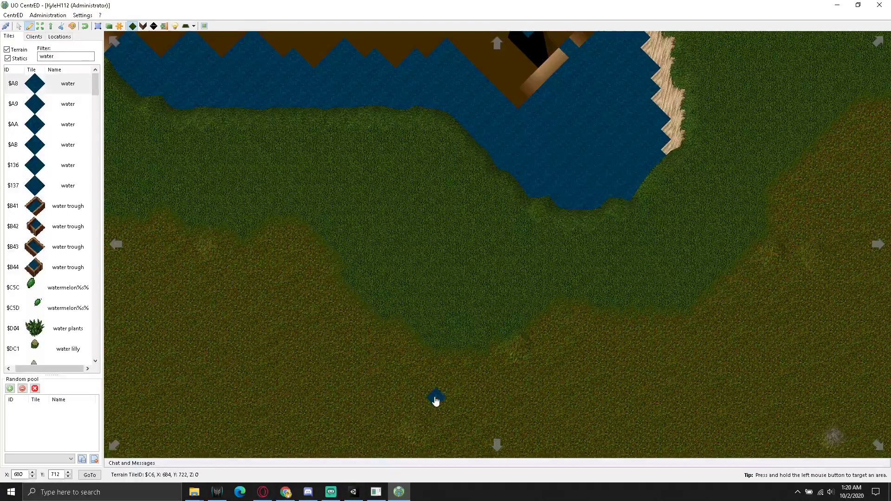
# - Compare the flat terrain and full views by toggling the statics display, leaving trees shown
pyautogui.click(143, 27)
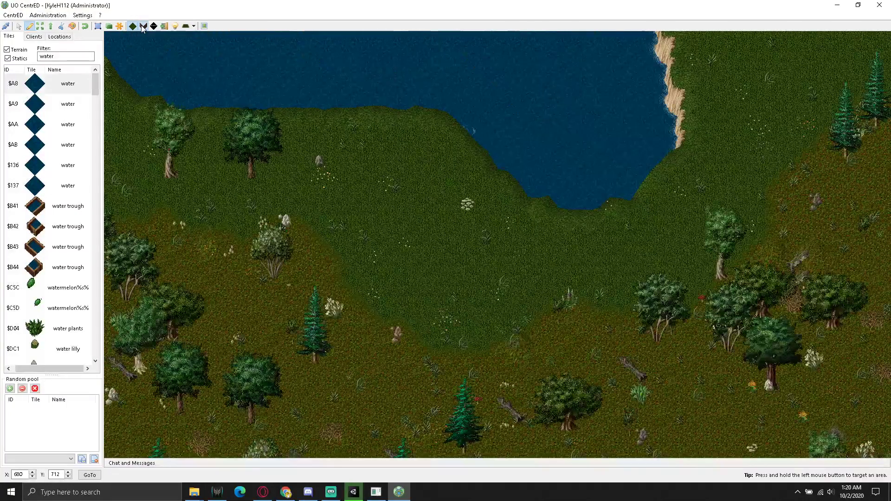
pyautogui.click(142, 27)
pyautogui.click(143, 27)
pyautogui.click(143, 27)
pyautogui.click(142, 27)
pyautogui.click(143, 27)
pyautogui.click(143, 27)
pyautogui.click(143, 27)
pyautogui.click(143, 26)
pyautogui.click(143, 27)
pyautogui.click(143, 27)
pyautogui.click(143, 27)
pyautogui.click(143, 27)
pyautogui.click(143, 27)
# - Delete the two shoreline trees, the small grey rock and the red mushroom
pyautogui.click(61, 27)
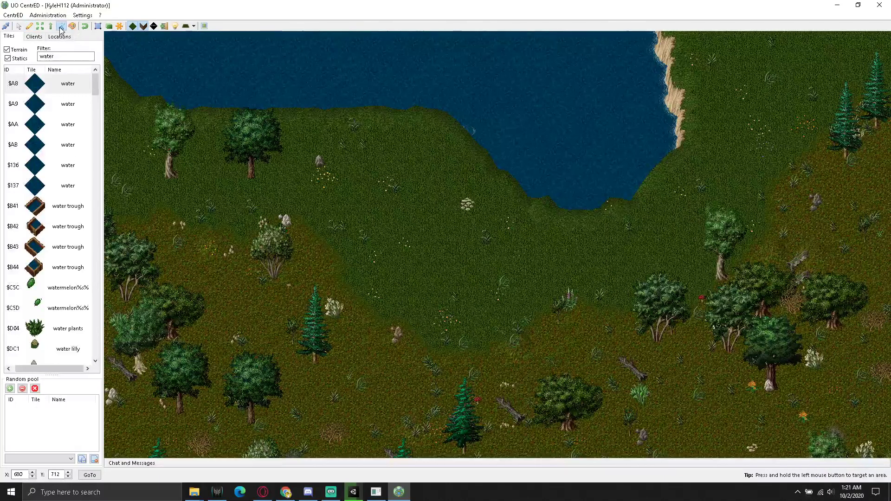
pyautogui.click(253, 134)
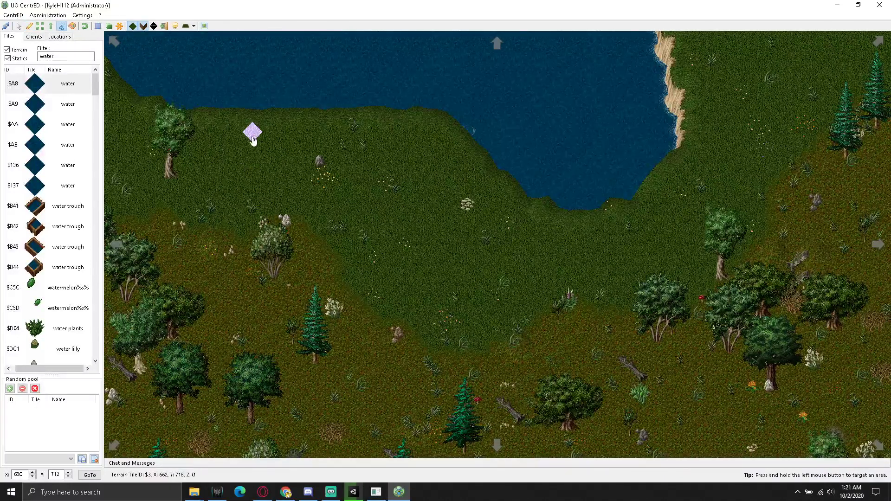
pyautogui.click(172, 138)
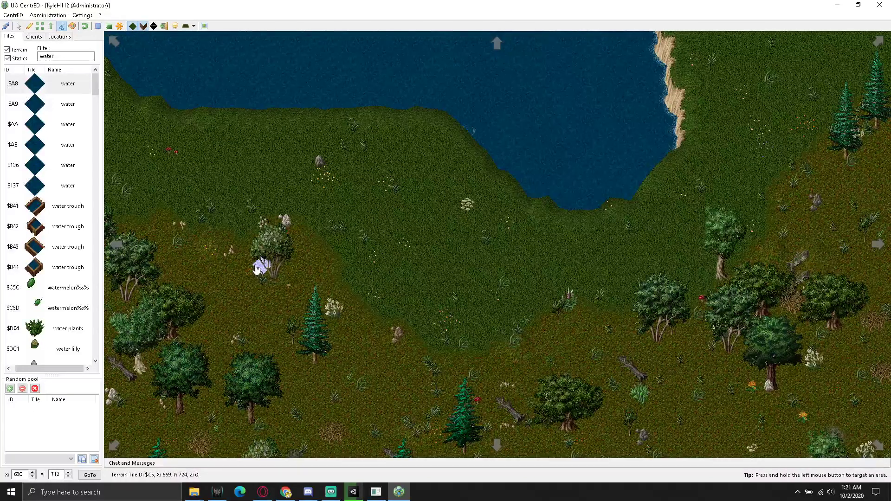
pyautogui.click(319, 163)
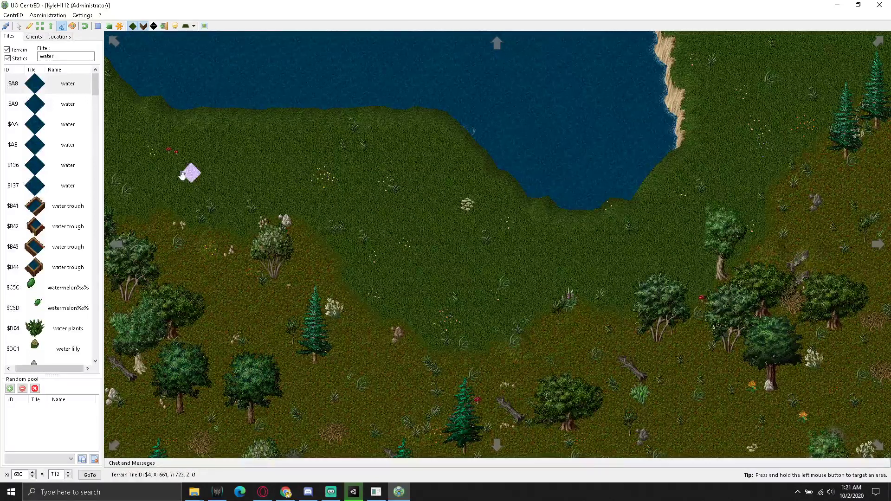
pyautogui.click(170, 151)
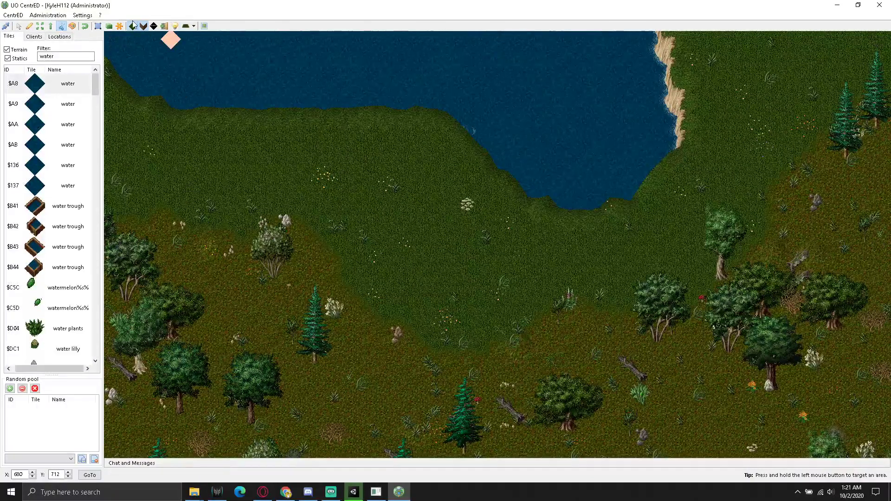
# - Turn off the tile filter, return to the Select tool, and hide trees, plants and rocks
pyautogui.click(119, 27)
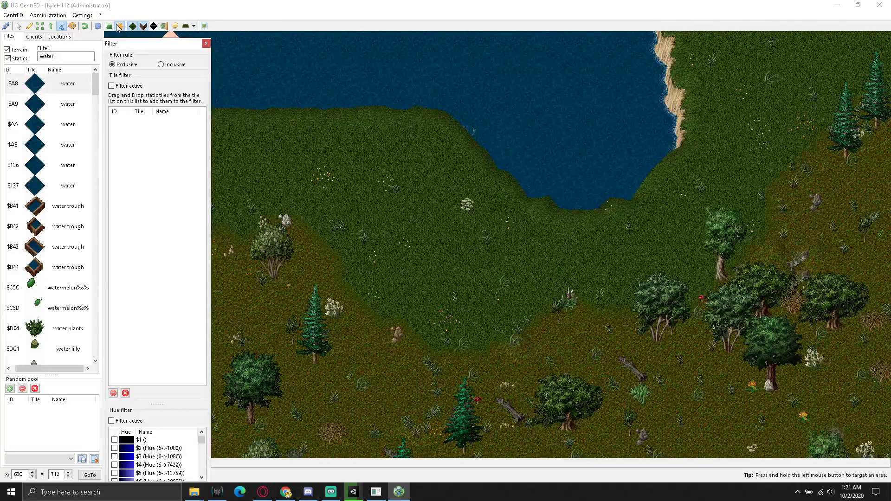
pyautogui.click(118, 26)
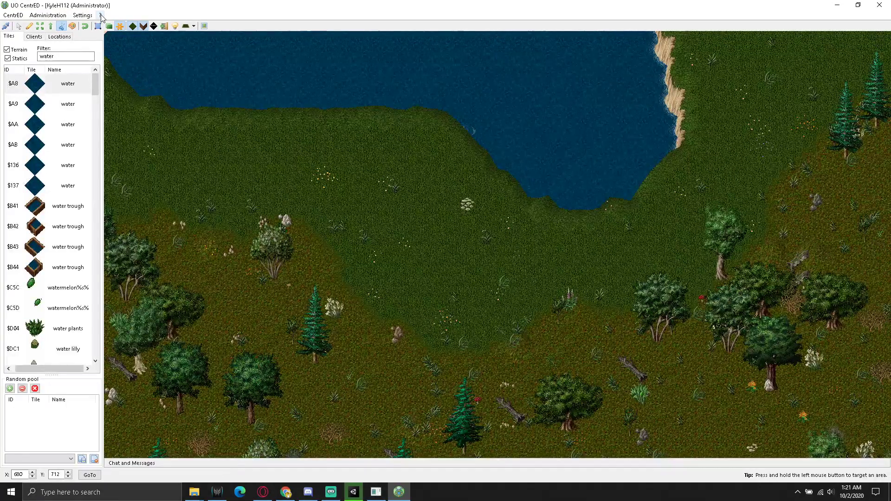
pyautogui.click(121, 27)
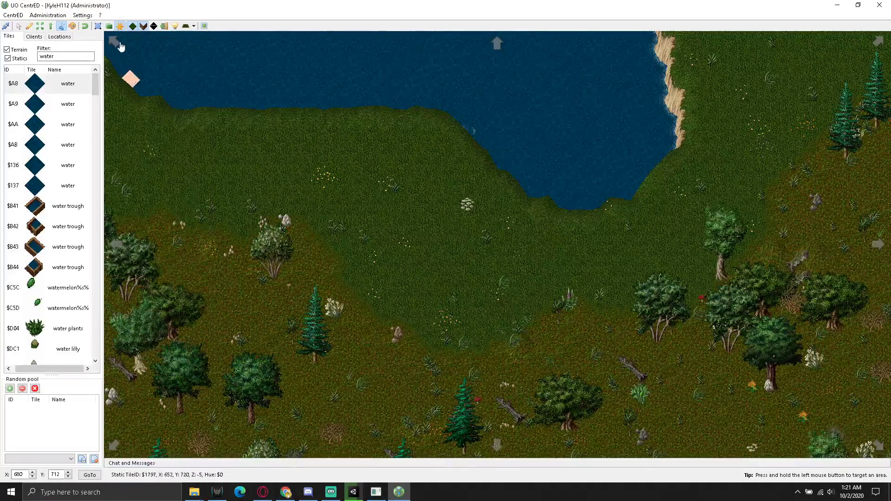
pyautogui.click(119, 27)
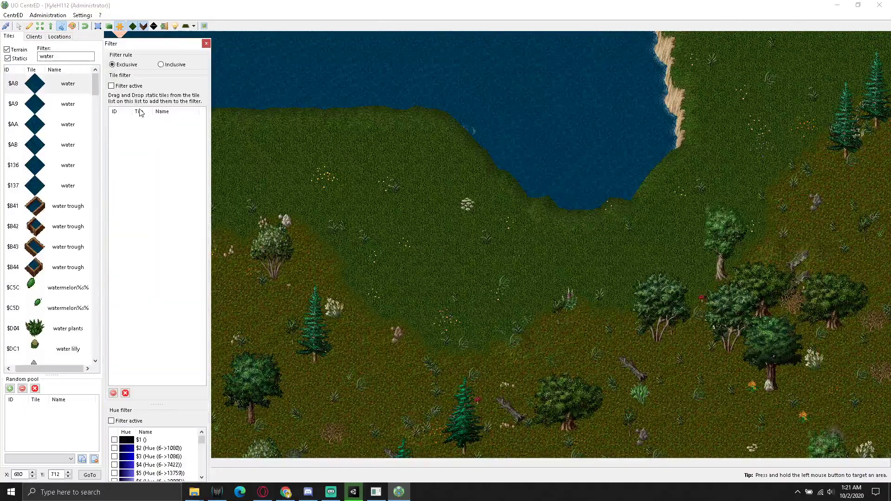
pyautogui.click(131, 88)
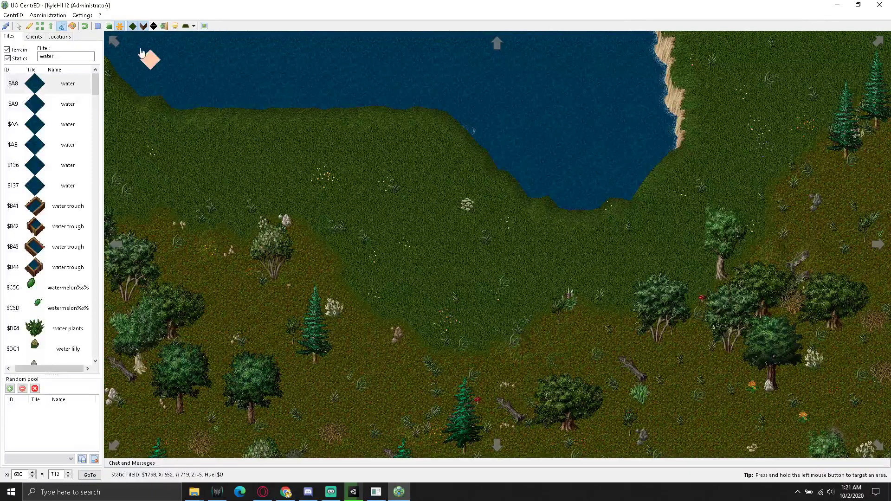
pyautogui.click(28, 27)
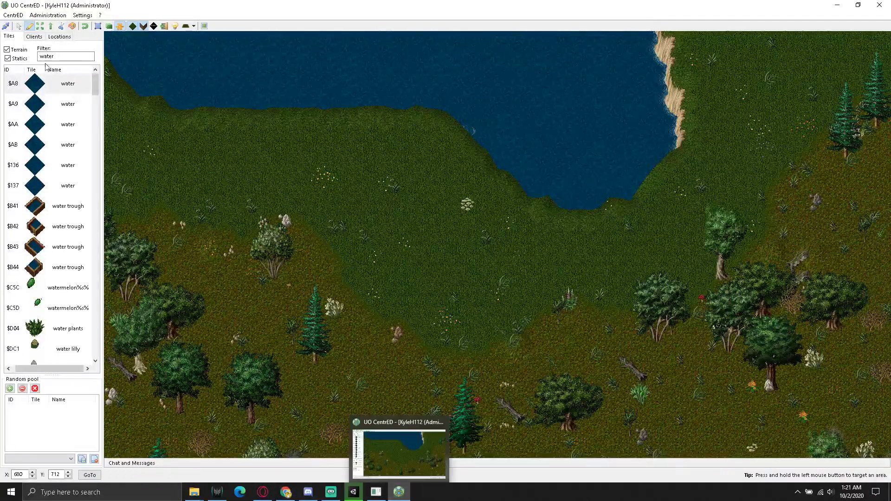
pyautogui.click(19, 26)
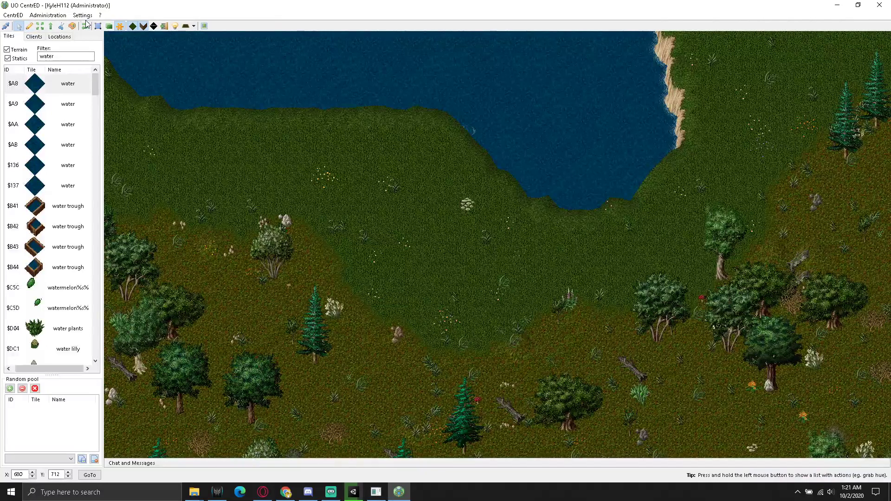
pyautogui.click(154, 26)
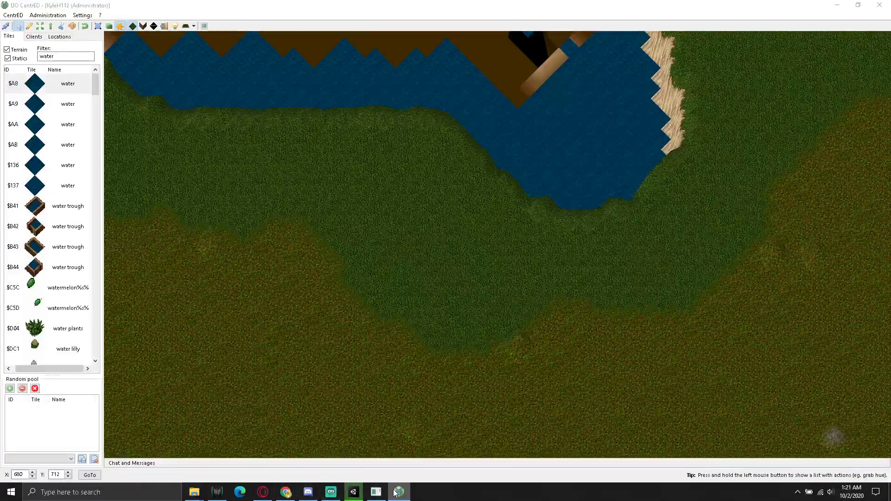
# - Switch back to the Unity editor, where tile asset generation is at about 540 of 760
pyautogui.click(367, 490)
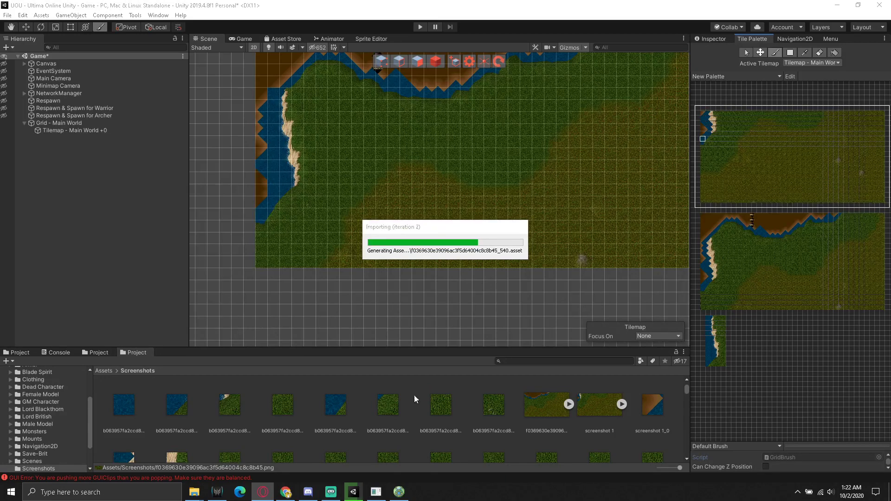
# - Wait for Unity to finish generating all 760 tile assets into New Palette
pyautogui.moveTo(318, 493)
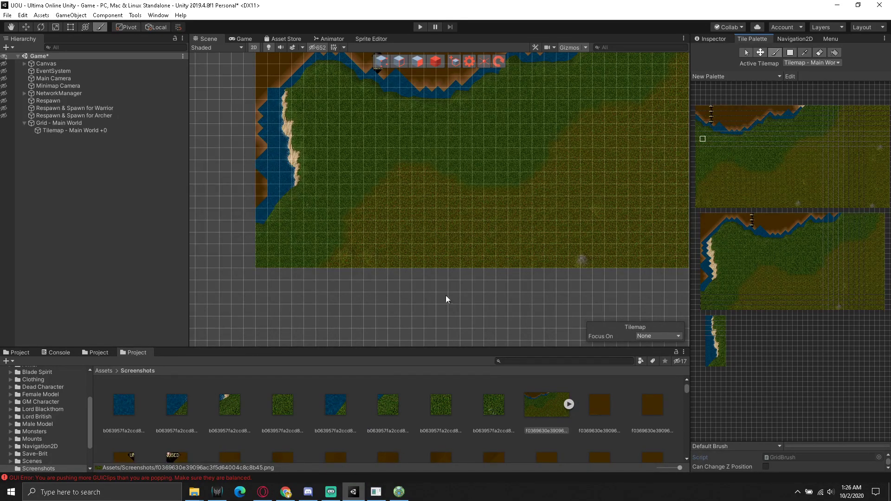
# - Pick the whole top coastline block in the palette and stamp it onto the Main World tilemap
pyautogui.moveTo(445, 299)
pyautogui.mouseDown(button='middle')
pyautogui.moveTo(663, 185)
pyautogui.moveTo(468, 221)
pyautogui.moveTo(322, 205)
pyautogui.mouseUp(button='middle')
pyautogui.scroll(-1, 413, 207)
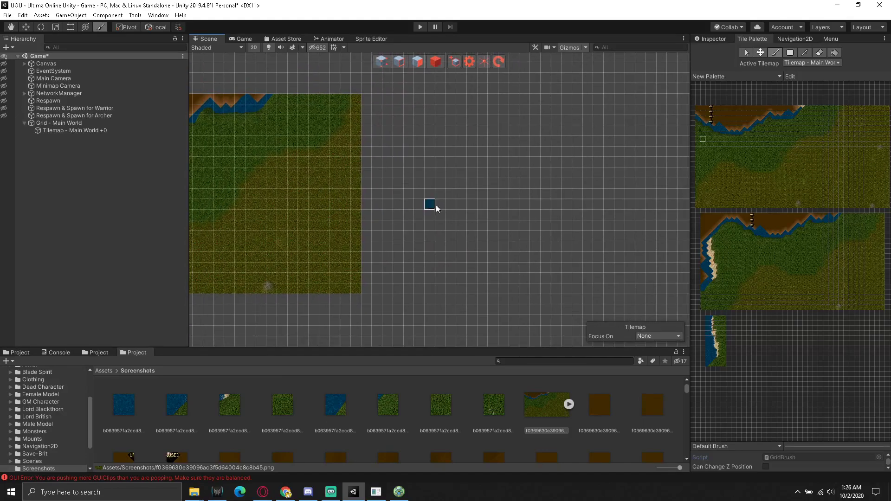
pyautogui.scroll(-1, 408, 209)
pyautogui.scroll(-2, 398, 210)
pyautogui.moveTo(397, 211); pyautogui.dragTo(432, 200, button='middle')
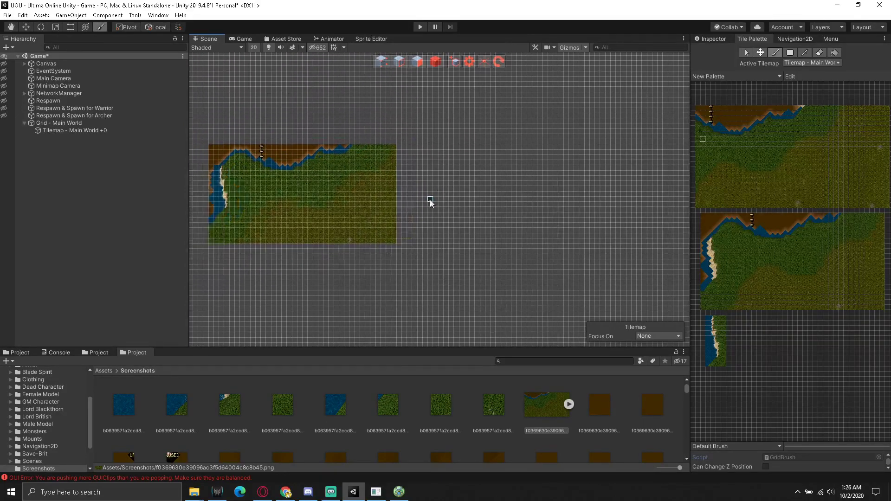
pyautogui.scroll(1, 432, 204)
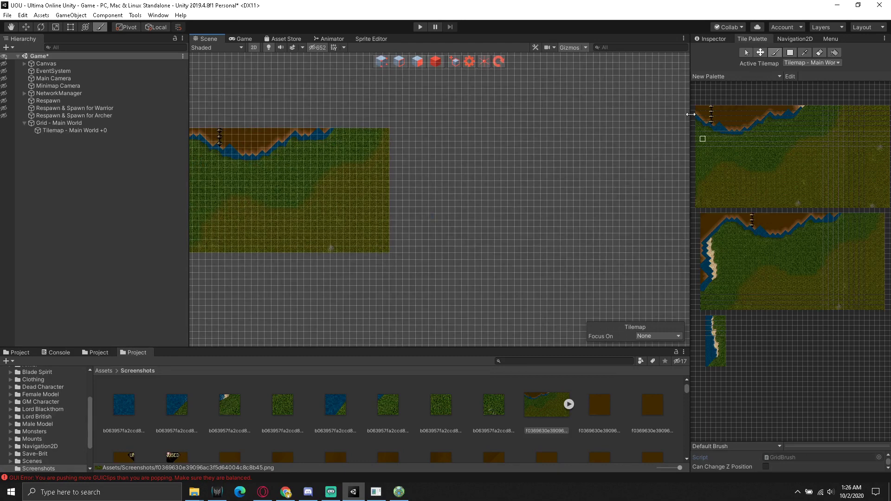
pyautogui.press('i')
pyautogui.moveTo(696, 110); pyautogui.dragTo(887, 209)
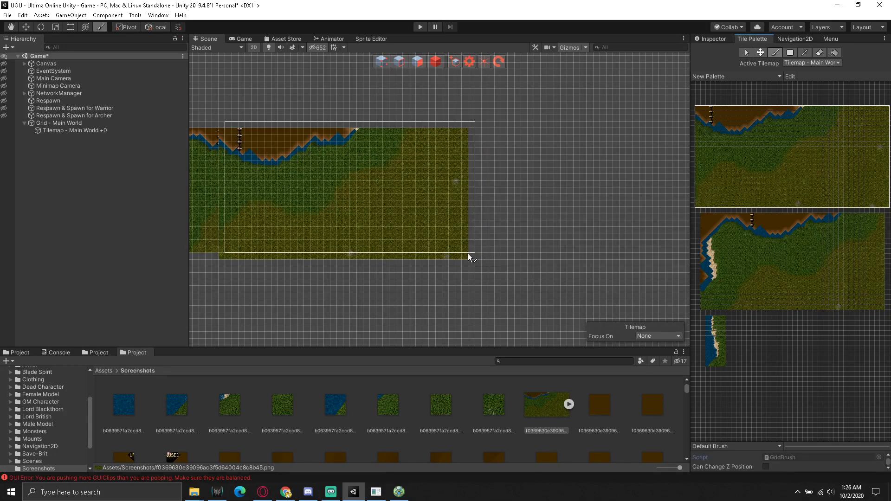
pyautogui.moveTo(468, 253); pyautogui.dragTo(552, 269, button='middle')
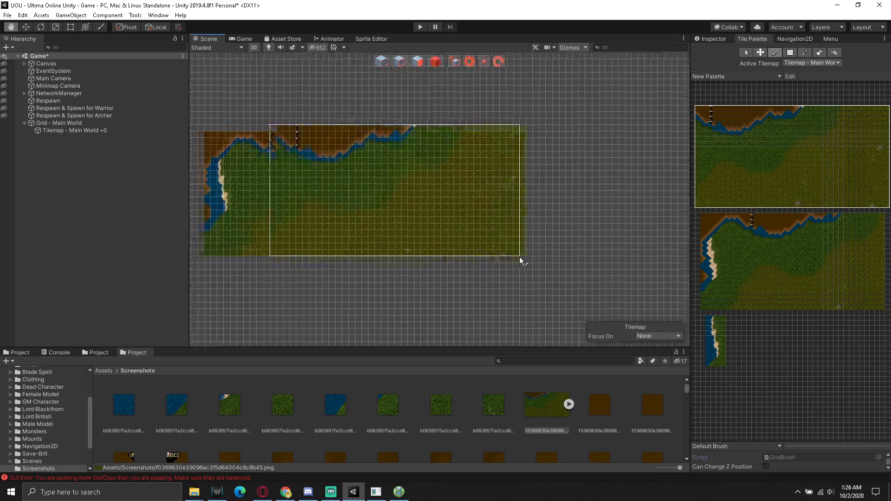
pyautogui.click(559, 267)
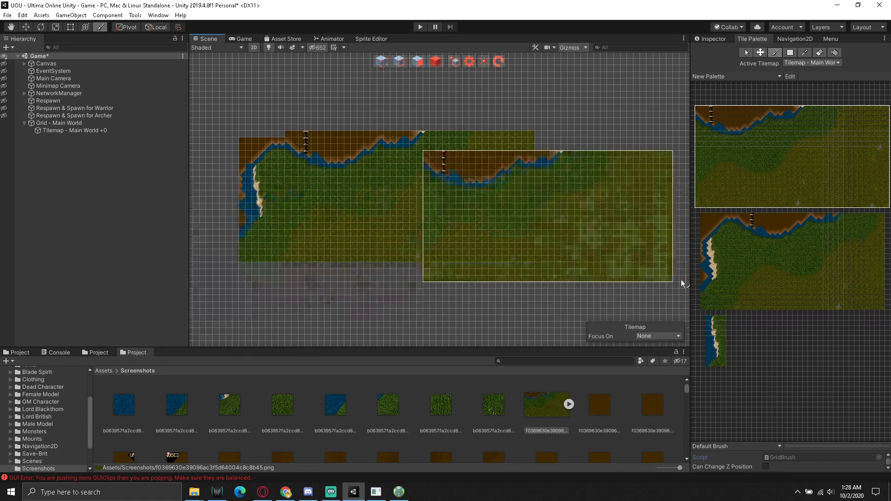
# - Clear the multi-tile brush and paint water over the brown patch on the left edge
pyautogui.click(760, 364)
pyautogui.scroll(3, 298, 213)
pyautogui.scroll(3, 342, 239)
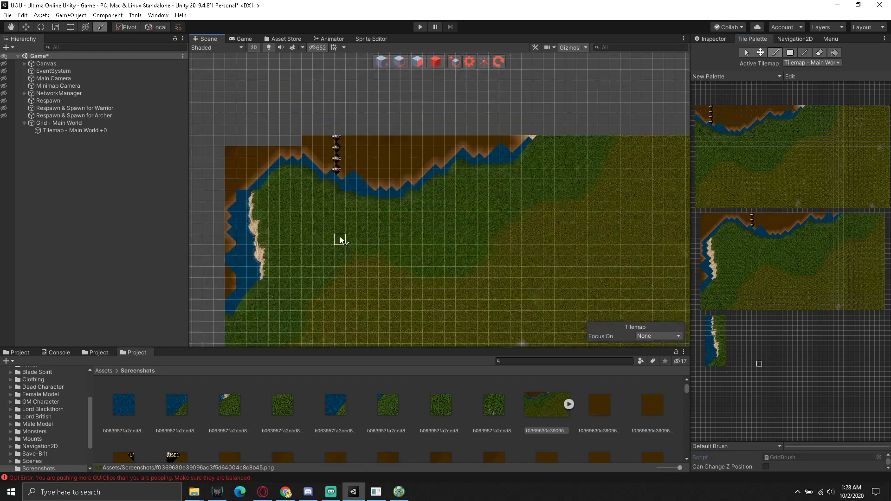
pyautogui.scroll(3, 350, 241)
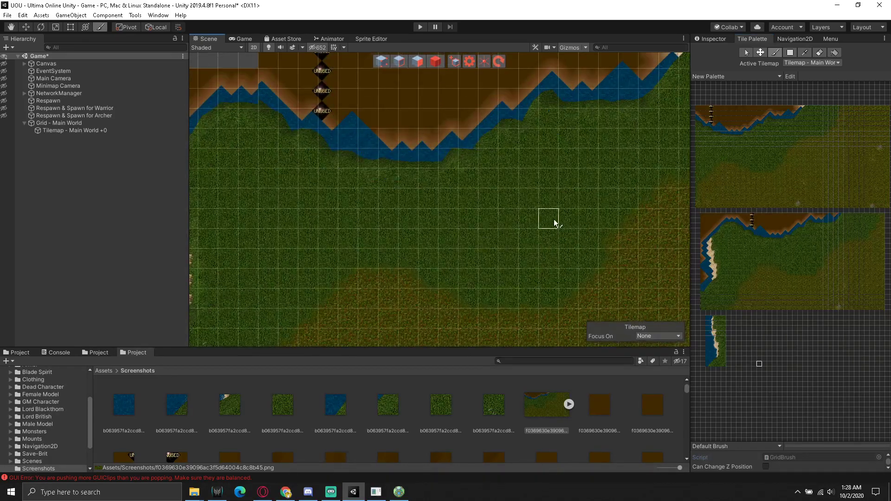
pyautogui.scroll(-4, 555, 221)
pyautogui.moveTo(555, 222)
pyautogui.mouseDown(button='middle')
pyautogui.moveTo(488, 230)
pyautogui.moveTo(436, 198)
pyautogui.mouseUp(button='middle')
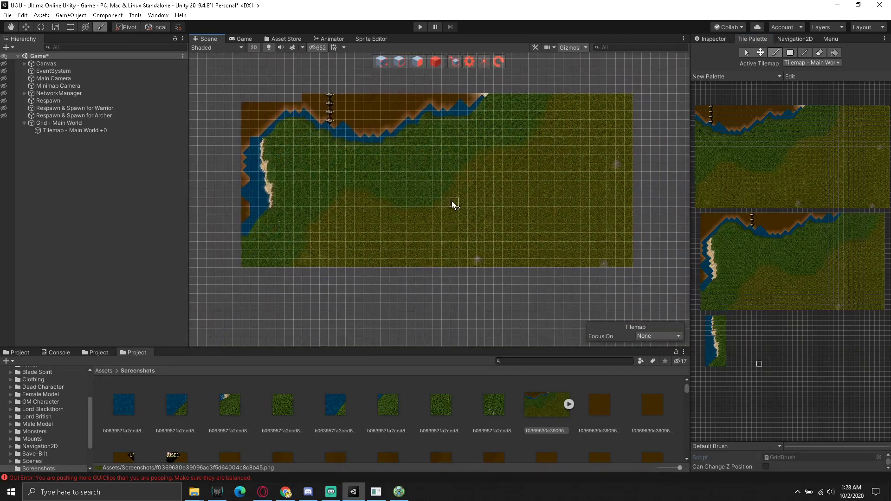
pyautogui.moveTo(384, 169)
pyautogui.mouseDown(button='middle')
pyautogui.moveTo(478, 186)
pyautogui.moveTo(470, 184)
pyautogui.mouseUp(button='middle')
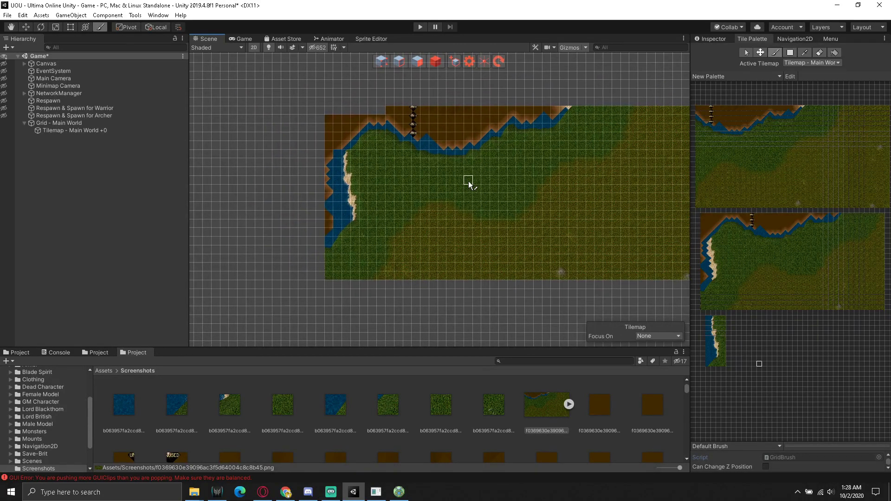
pyautogui.click(704, 268)
pyautogui.moveTo(327, 234); pyautogui.dragTo(329, 209)
# - Switch to another water tile and repaint the brown bits up the left column as water
pyautogui.click(759, 232)
pyautogui.scroll(2, 329, 241)
pyautogui.scroll(3, 329, 241)
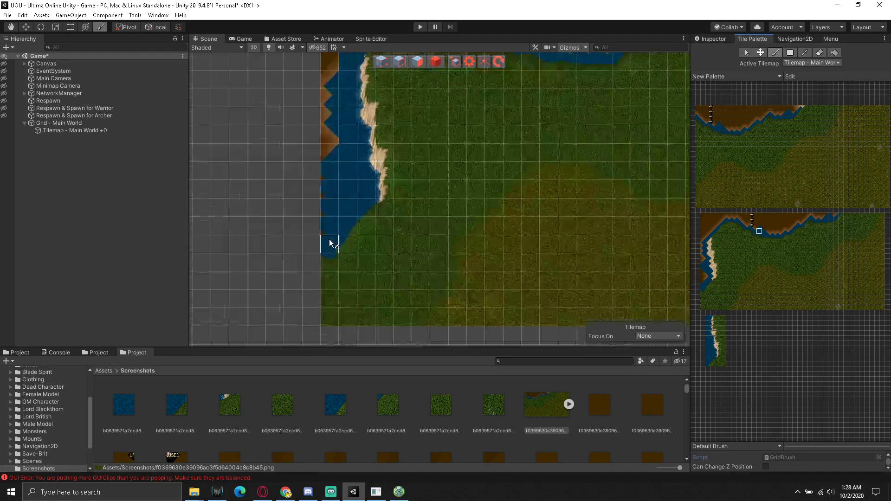
pyautogui.moveTo(327, 236); pyautogui.dragTo(329, 60)
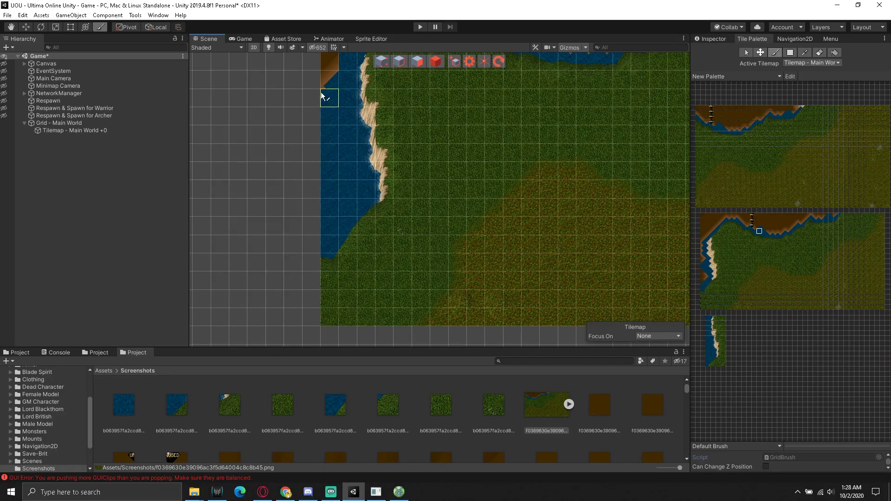
pyautogui.moveTo(394, 128); pyautogui.dragTo(383, 242, button='middle')
# - Paint water over the brown tiles along the top row and top-right shoreline
pyautogui.moveTo(308, 239); pyautogui.dragTo(421, 164)
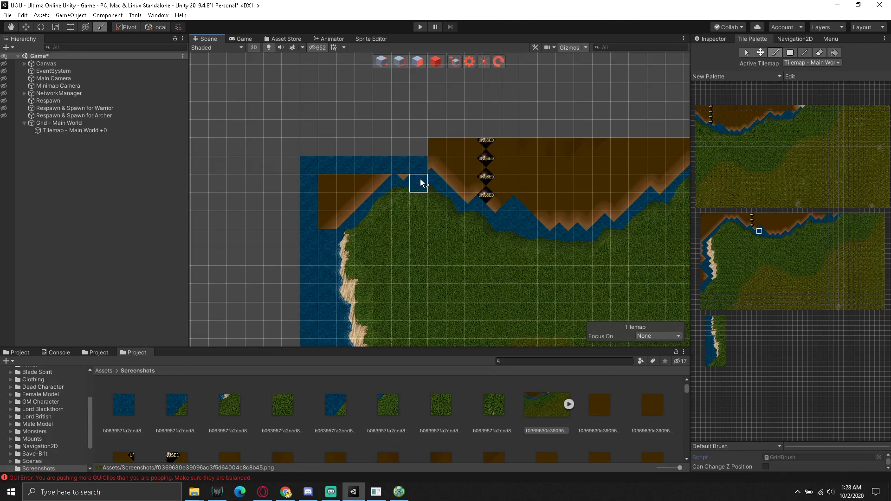
pyautogui.moveTo(329, 183)
pyautogui.mouseDown()
pyautogui.moveTo(339, 216)
pyautogui.moveTo(536, 152)
pyautogui.moveTo(455, 165)
pyautogui.moveTo(456, 181)
pyautogui.mouseUp()
pyautogui.moveTo(473, 184); pyautogui.dragTo(656, 184)
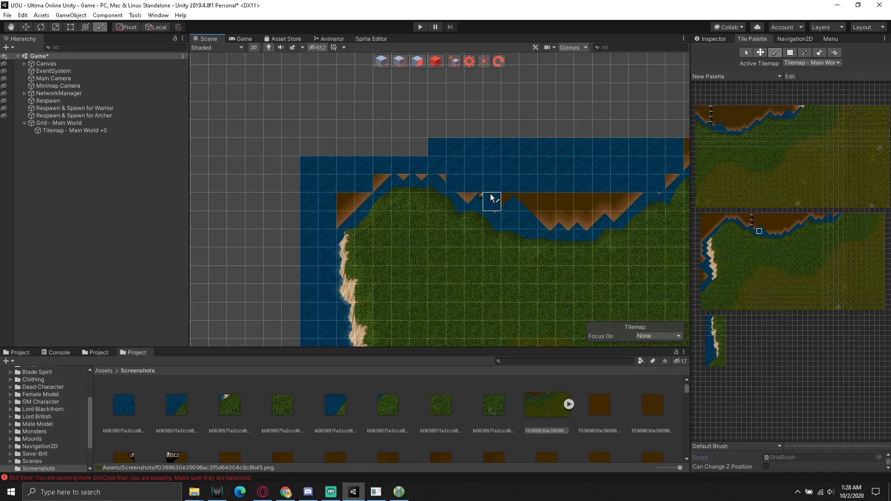
pyautogui.moveTo(493, 200)
pyautogui.mouseDown()
pyautogui.moveTo(608, 214)
pyautogui.moveTo(542, 219)
pyautogui.mouseUp()
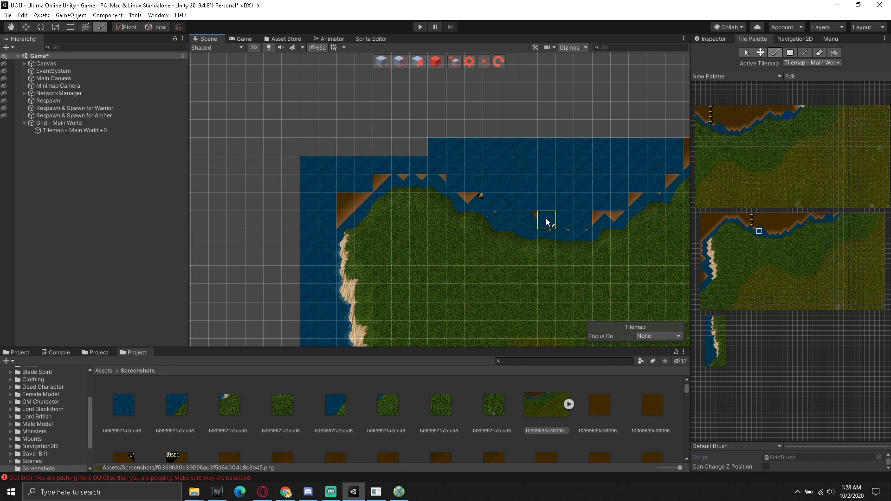
pyautogui.moveTo(589, 193)
pyautogui.mouseDown(button='middle')
pyautogui.moveTo(390, 173)
pyautogui.moveTo(424, 135)
pyautogui.mouseUp(button='middle')
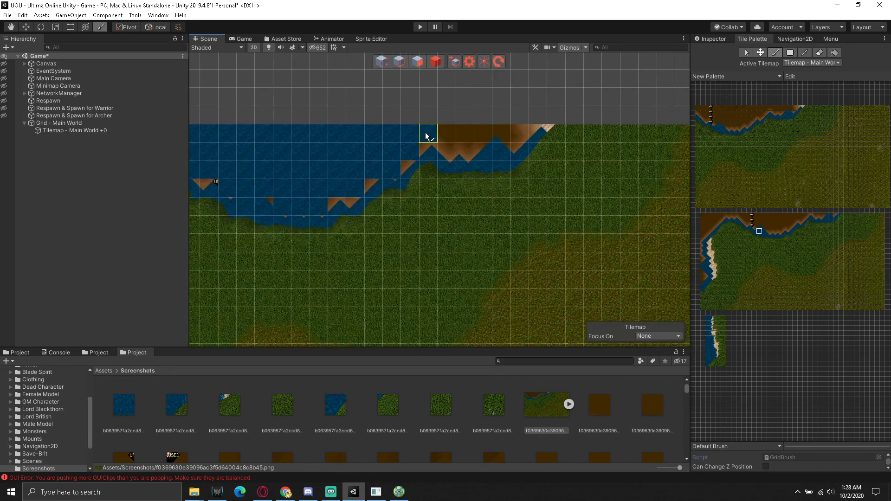
pyautogui.moveTo(501, 132)
pyautogui.mouseDown()
pyautogui.moveTo(471, 153)
pyautogui.moveTo(408, 158)
pyautogui.mouseUp()
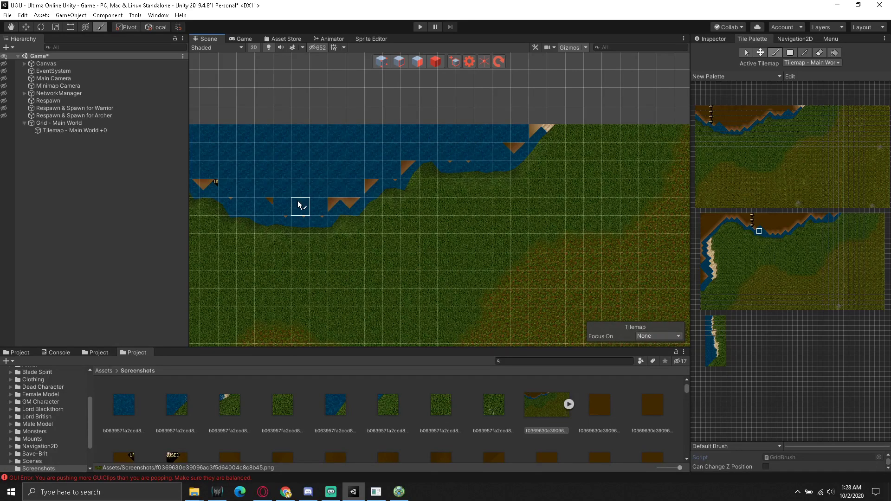
pyautogui.moveTo(298, 203)
pyautogui.mouseDown(button='middle')
pyautogui.moveTo(274, 225)
pyautogui.moveTo(515, 181)
pyautogui.mouseUp(button='middle')
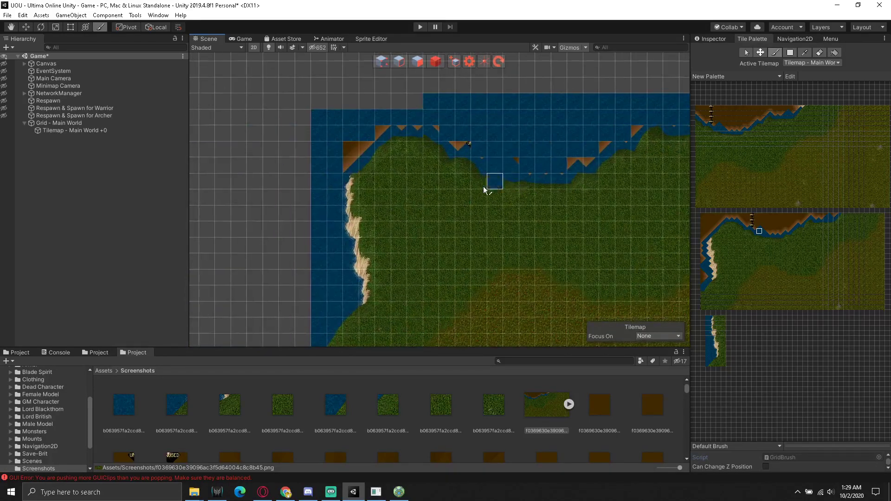
pyautogui.click(707, 346)
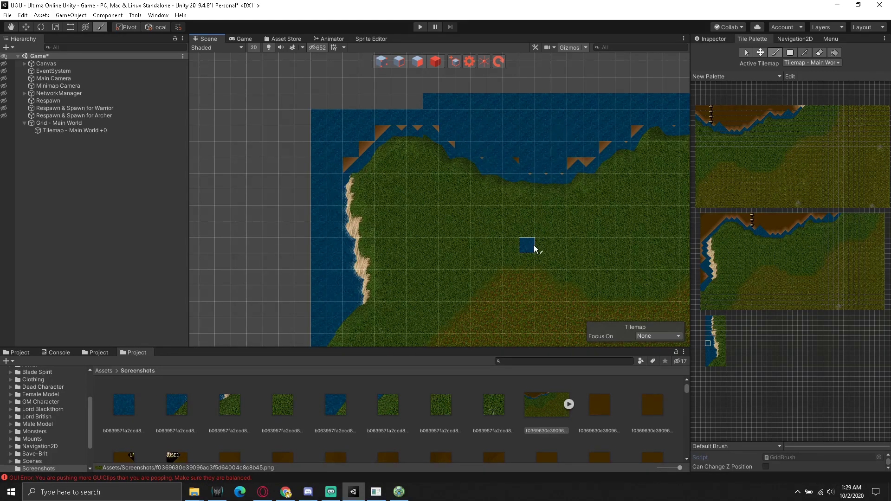
# - Pan the Scene view across the tilemap to reveal the empty grid below it
pyautogui.moveTo(534, 248)
pyautogui.mouseDown(button='middle')
pyautogui.moveTo(434, 269)
pyautogui.moveTo(420, 167)
pyautogui.mouseUp(button='middle')
pyautogui.scroll(-2, 417, 282)
pyautogui.scroll(2, 450, 209)
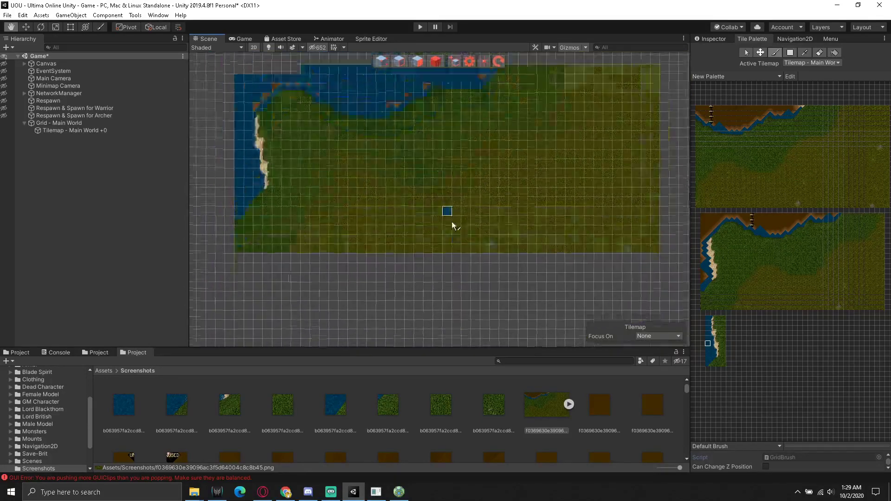
pyautogui.moveTo(449, 209)
pyautogui.mouseDown(button='middle')
pyautogui.moveTo(473, 293)
pyautogui.moveTo(529, 278)
pyautogui.mouseUp(button='middle')
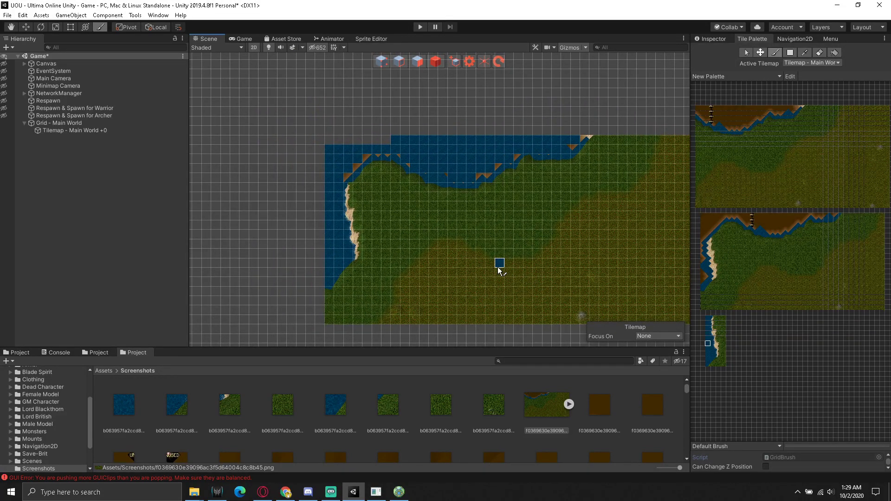
pyautogui.moveTo(499, 271)
pyautogui.mouseDown(button='middle')
pyautogui.moveTo(374, 208)
pyautogui.moveTo(382, 231)
pyautogui.mouseUp(button='middle')
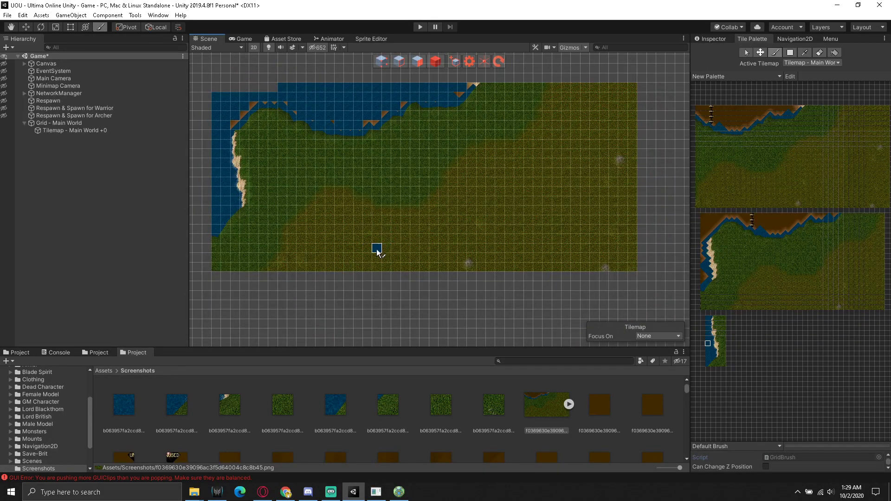
pyautogui.moveTo(374, 249)
pyautogui.mouseDown(button='middle')
pyautogui.moveTo(464, 204)
pyautogui.moveTo(278, 272)
pyautogui.moveTo(441, 192)
pyautogui.mouseUp(button='middle')
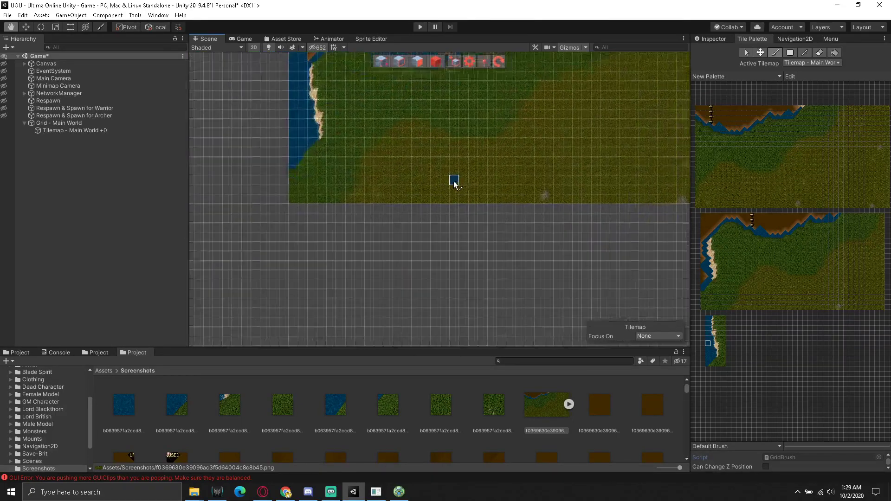
# - Bring CentrED forward and step the map to open grassland south of the lake near 688, 720
pyautogui.click(399, 491)
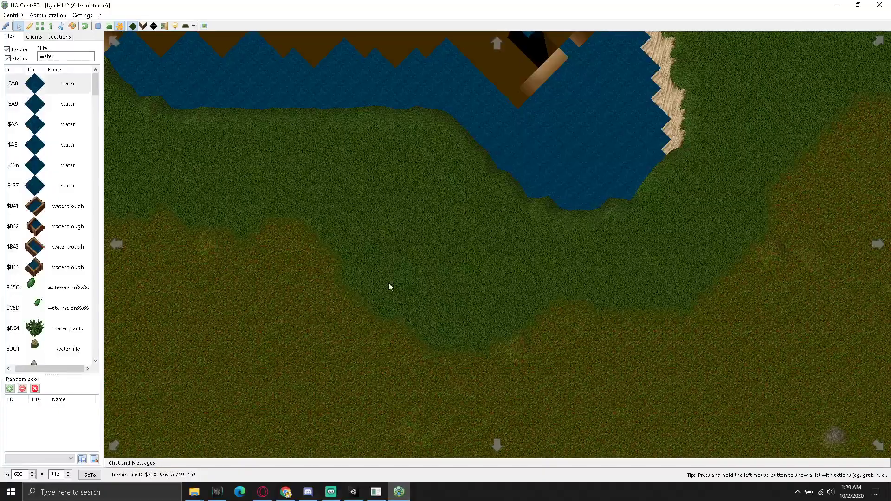
pyautogui.press('q')
pyautogui.press('q')
pyautogui.press('q')
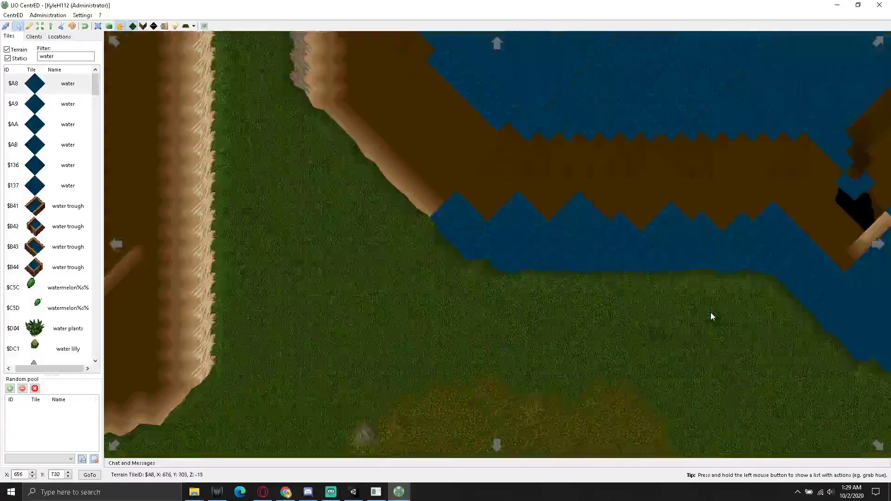
pyautogui.press('q')
pyautogui.press('Left')
pyautogui.press('Down')
pyautogui.press('Left')
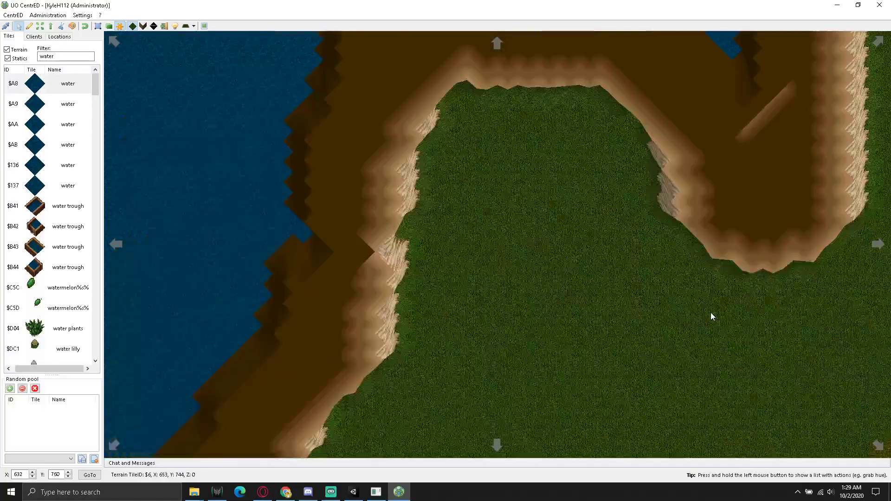
pyautogui.press('Left')
pyautogui.press('Down')
pyautogui.press('Down')
pyautogui.press('Left')
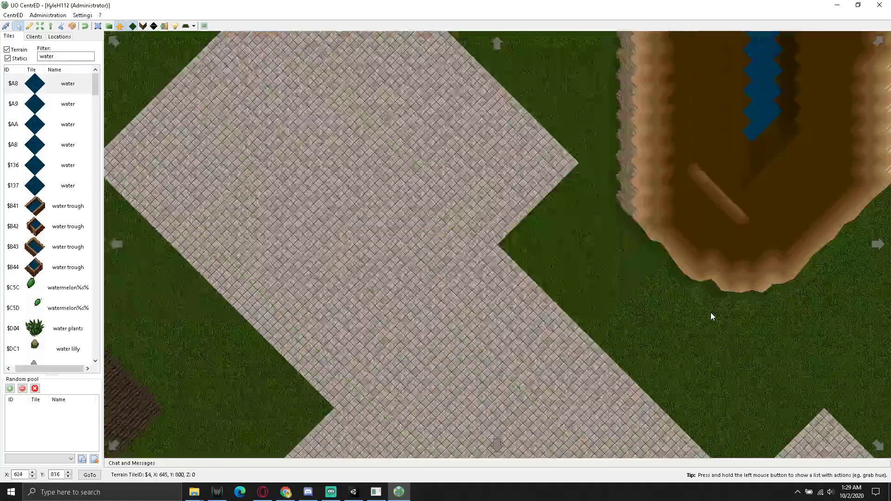
pyautogui.press('Left')
pyautogui.press('Right')
pyautogui.press('Up')
pyautogui.press('Up')
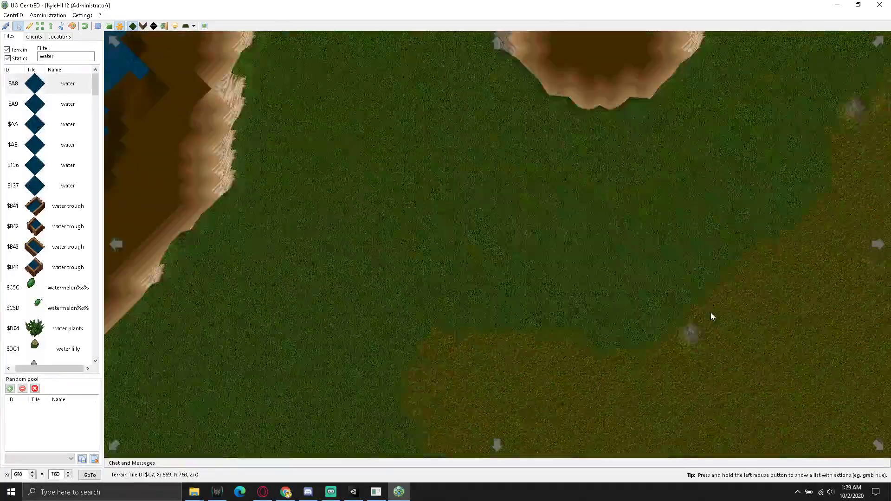
pyautogui.press('Up')
pyautogui.press('Right')
pyautogui.press('Right')
pyautogui.press('Right')
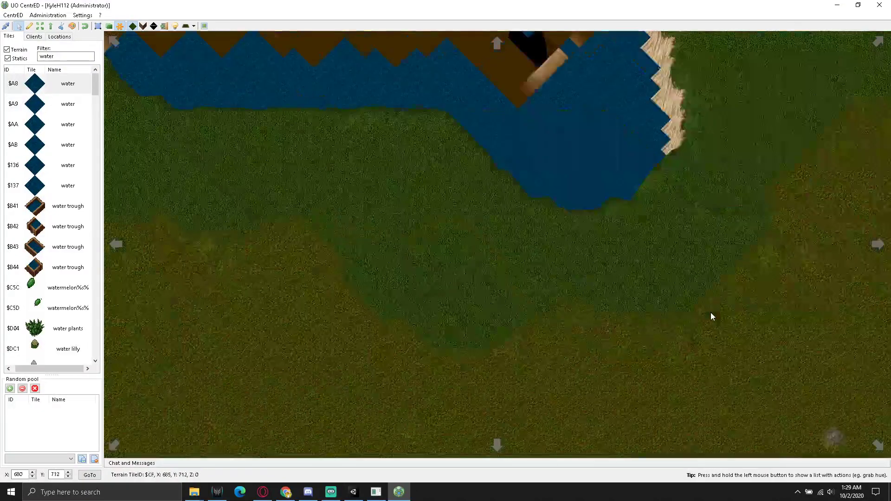
pyautogui.press('Right')
pyautogui.press('Up')
pyautogui.press('Down')
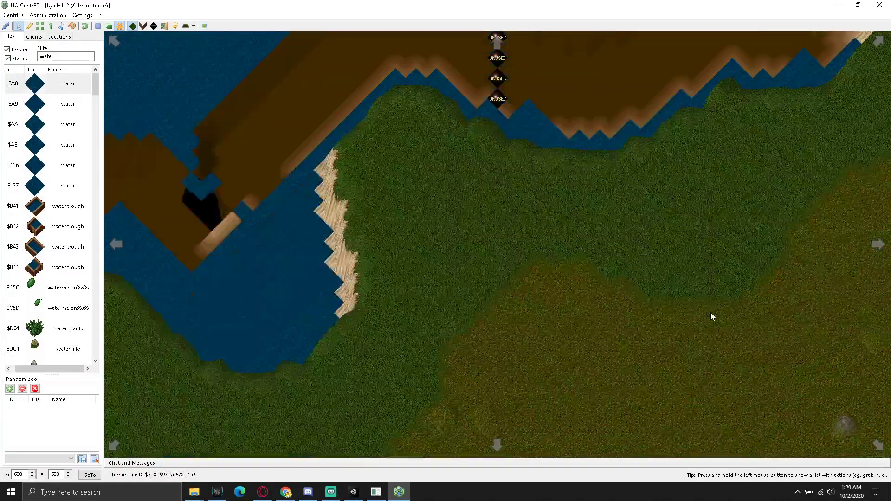
pyautogui.press('Down')
pyautogui.press('Left')
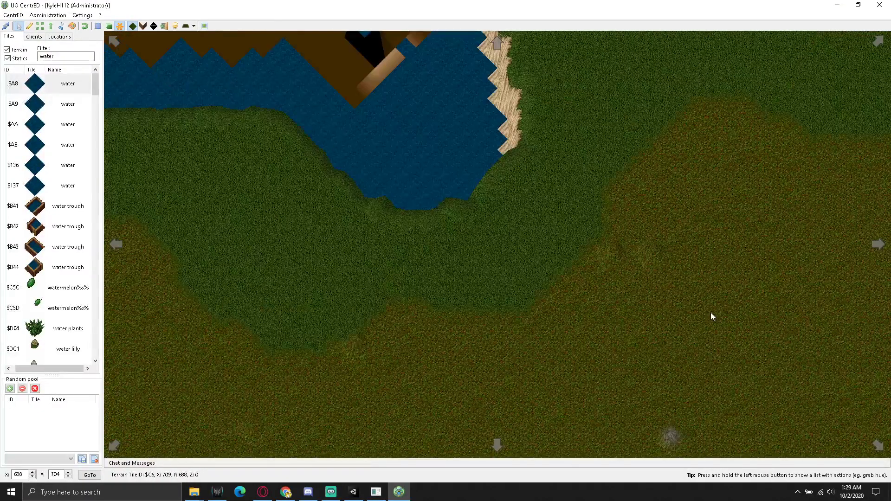
pyautogui.press('Left')
pyautogui.press('Down')
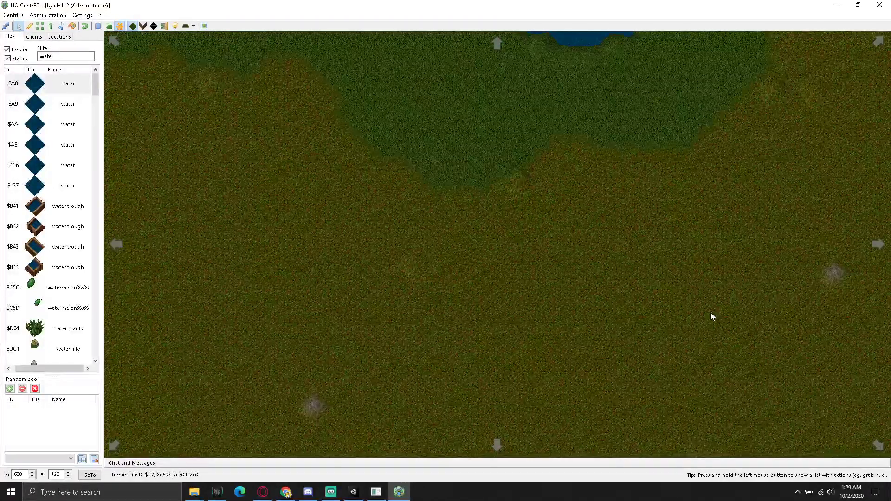
# - Minimize CentrED, pan the Unity scene to expose empty grid left of the coastline, then restore CentrED
pyautogui.click(404, 490)
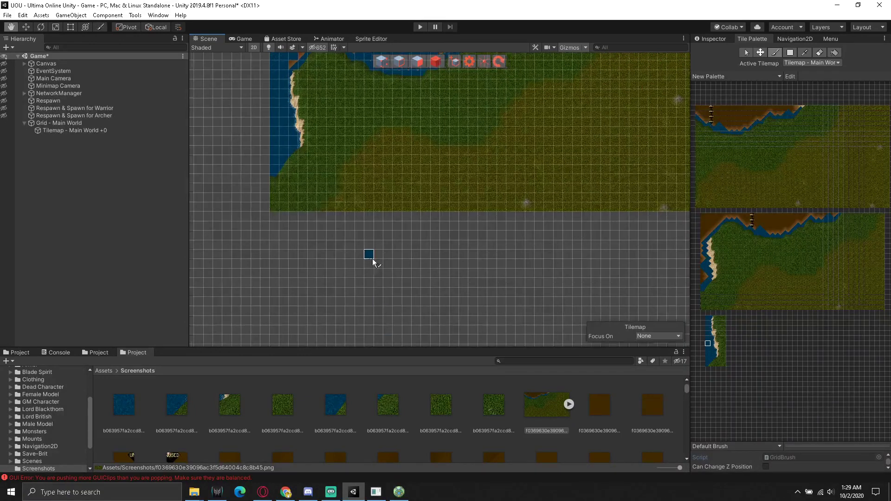
pyautogui.moveTo(368, 255); pyautogui.dragTo(533, 258, button='middle')
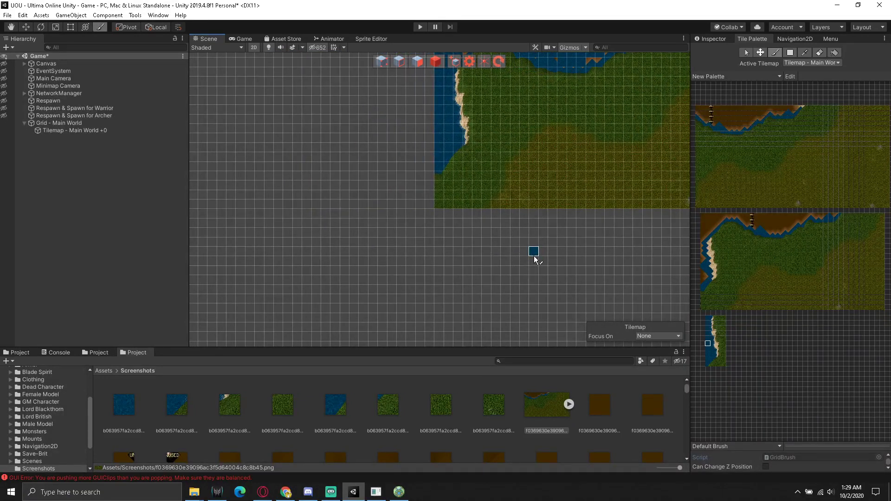
pyautogui.click(400, 494)
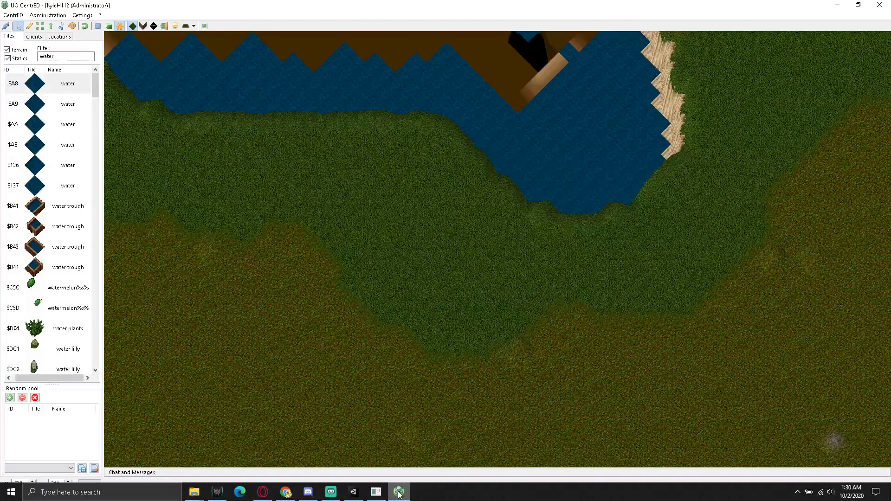
# - Capture the entire CentrED map view as a Gyazo image
pyautogui.click(797, 492)
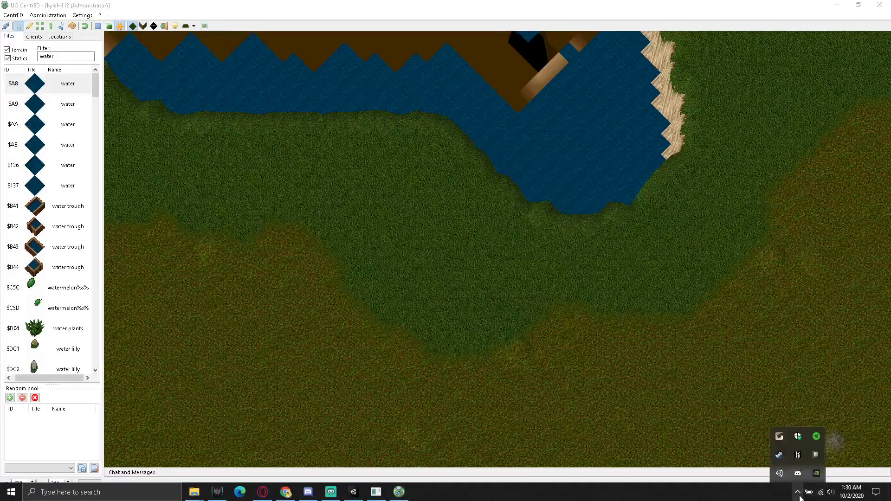
pyautogui.rightClick(779, 440)
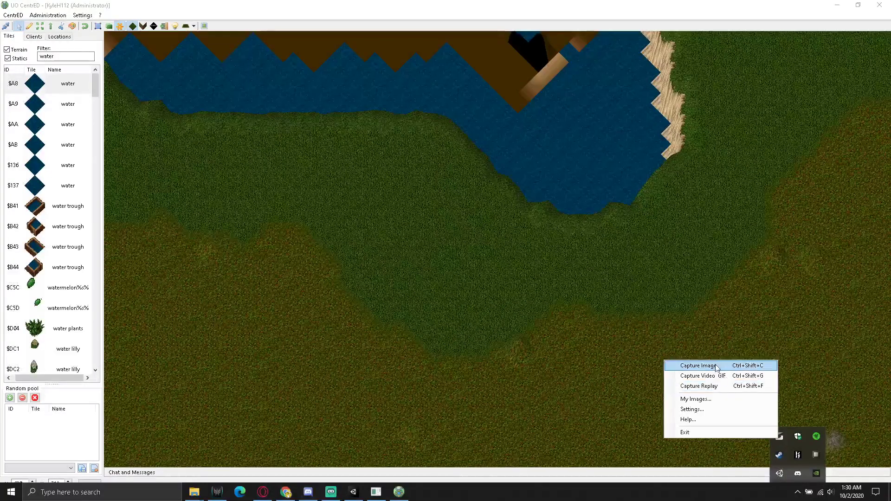
pyautogui.click(718, 366)
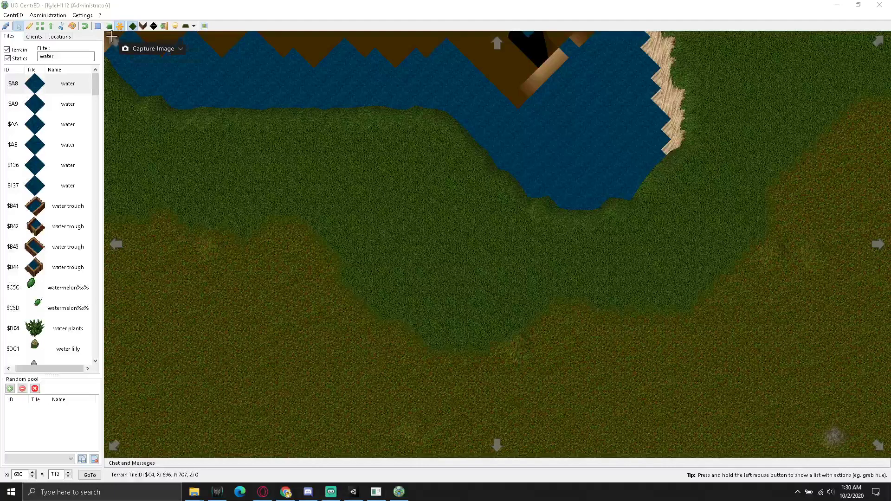
pyautogui.moveTo(105, 32); pyautogui.dragTo(886, 456)
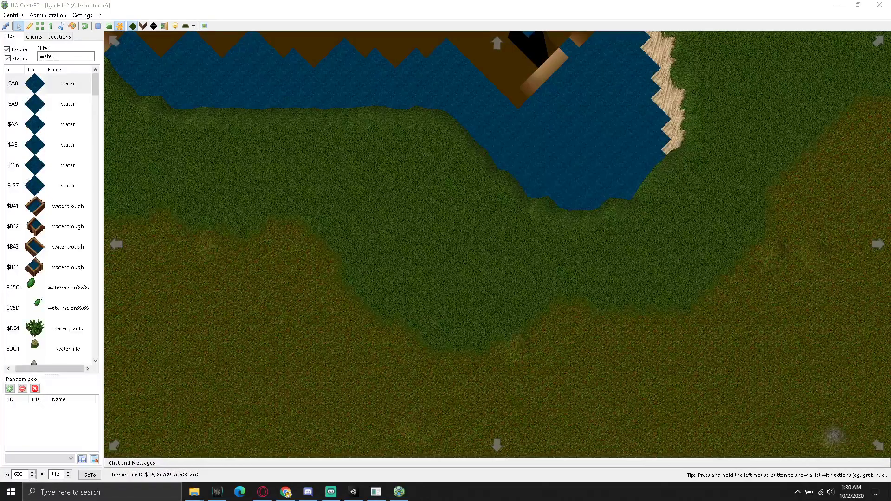
# - Shift the map one tile west and recapture the map area down to its bottom edge
pyautogui.press('Left')
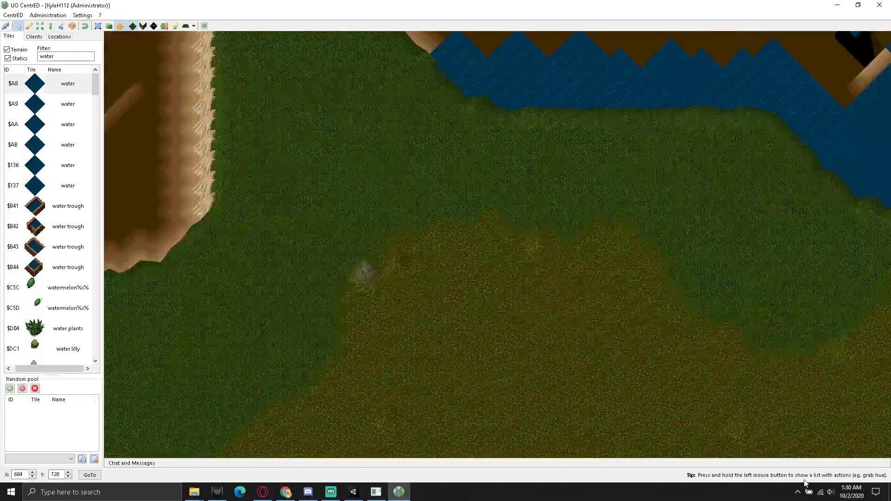
pyautogui.click(797, 492)
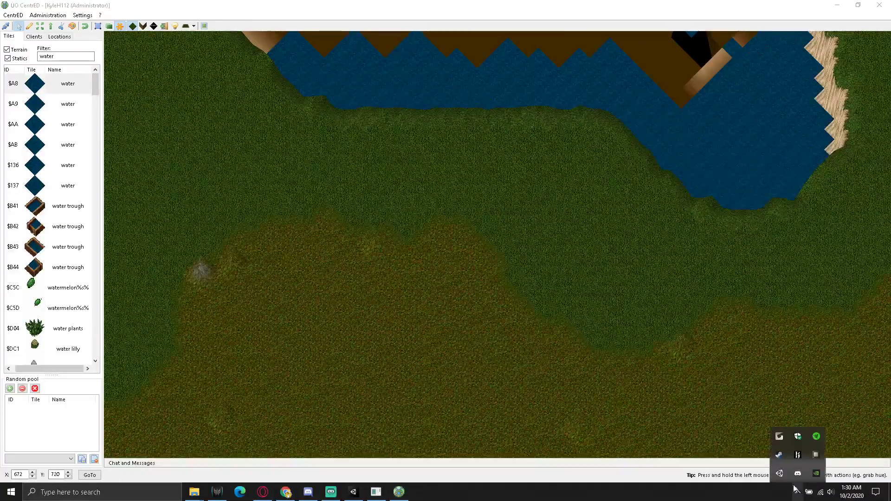
pyautogui.rightClick(781, 437)
pyautogui.click(711, 359)
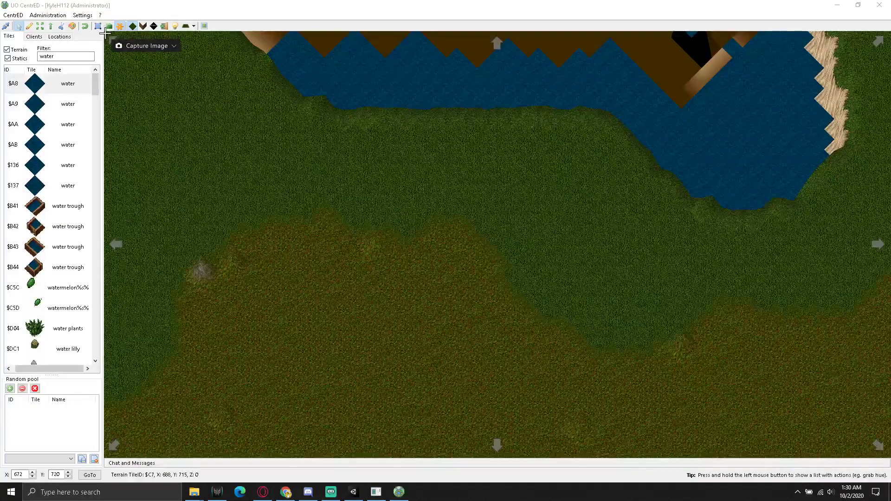
pyautogui.moveTo(104, 31)
pyautogui.mouseDown()
pyautogui.moveTo(688, 419)
pyautogui.moveTo(802, 447)
pyautogui.mouseUp()
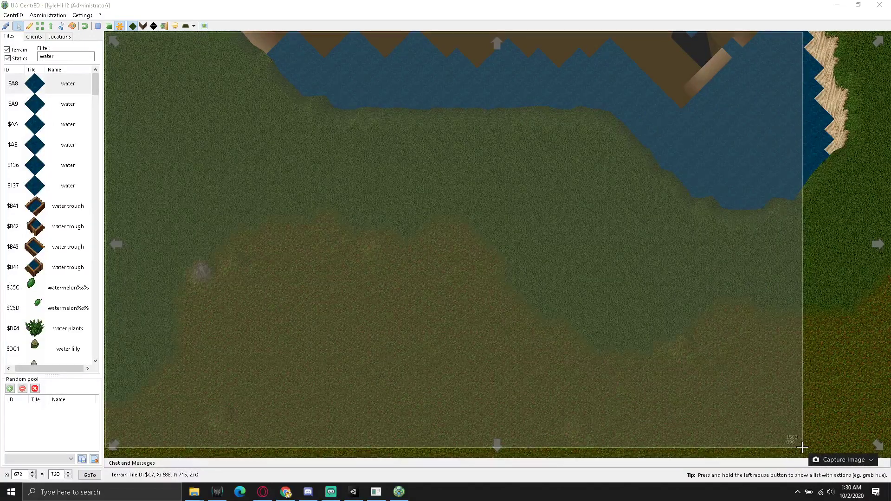
pyautogui.moveTo(802, 447); pyautogui.dragTo(803, 459)
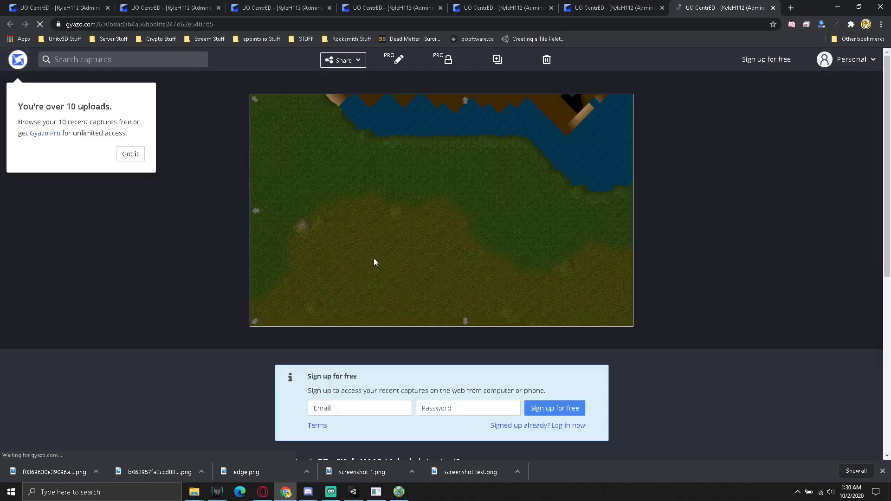
# - Open the Gyazo capture as a raw image in a new tab and view it full size
pyautogui.click(444, 180)
pyautogui.rightClick(416, 198)
pyautogui.click(473, 209)
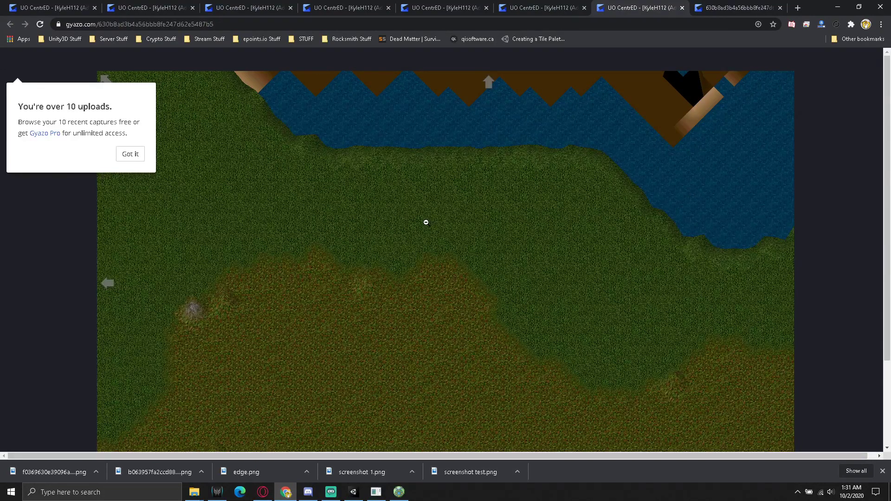
pyautogui.click(731, 13)
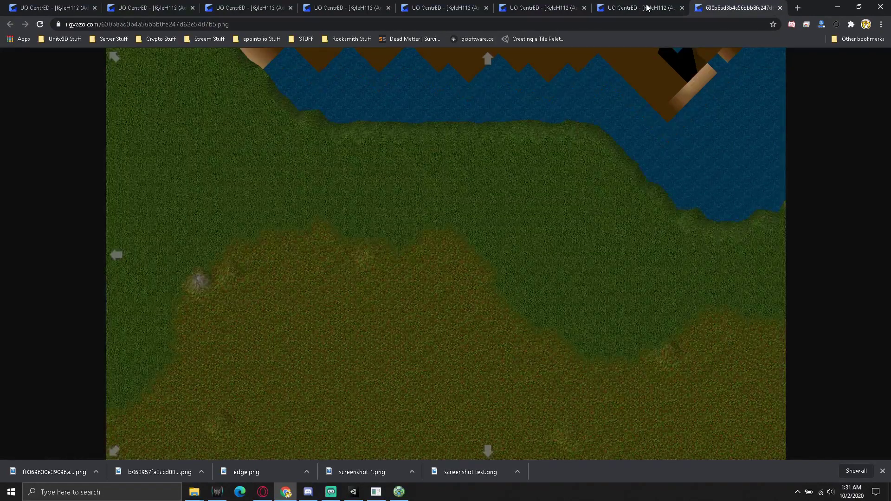
pyautogui.click(647, 8)
pyautogui.click(750, 5)
pyautogui.click(517, 153)
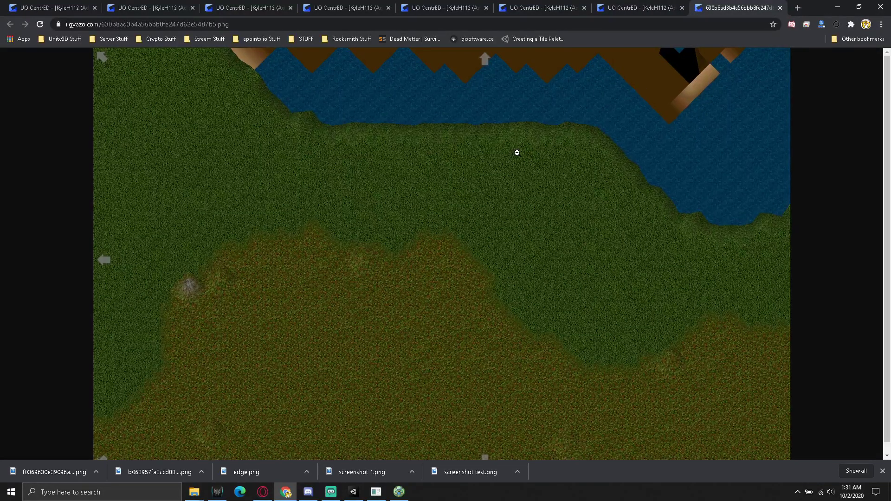
pyautogui.click(634, 3)
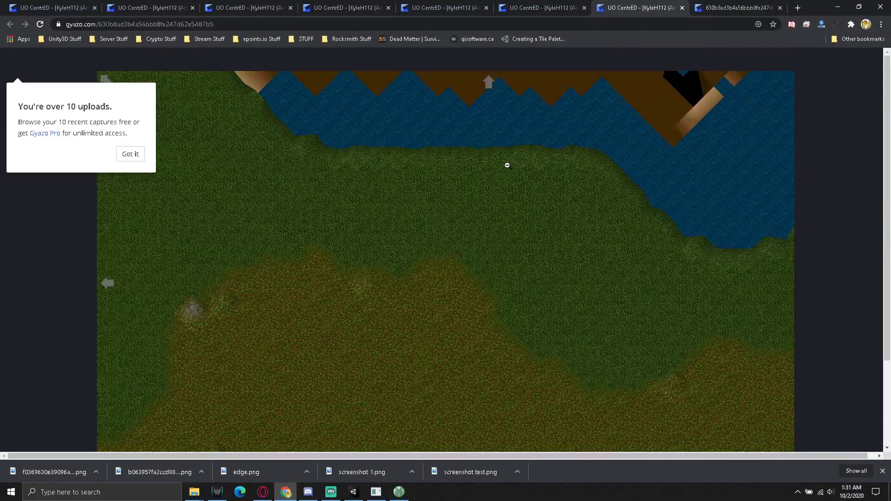
pyautogui.click(401, 492)
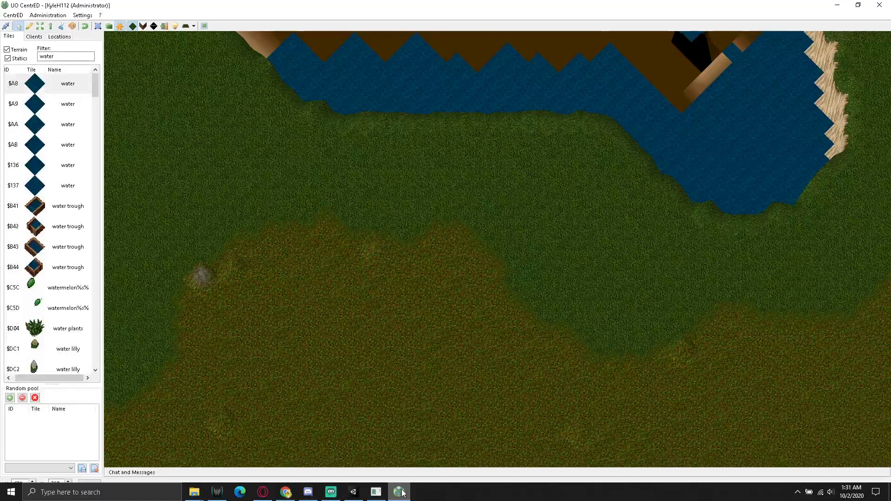
pyautogui.click(402, 492)
# - Compare the capture page with the raw image tab, ending on the full-size image
pyautogui.scroll(-3, 612, 322)
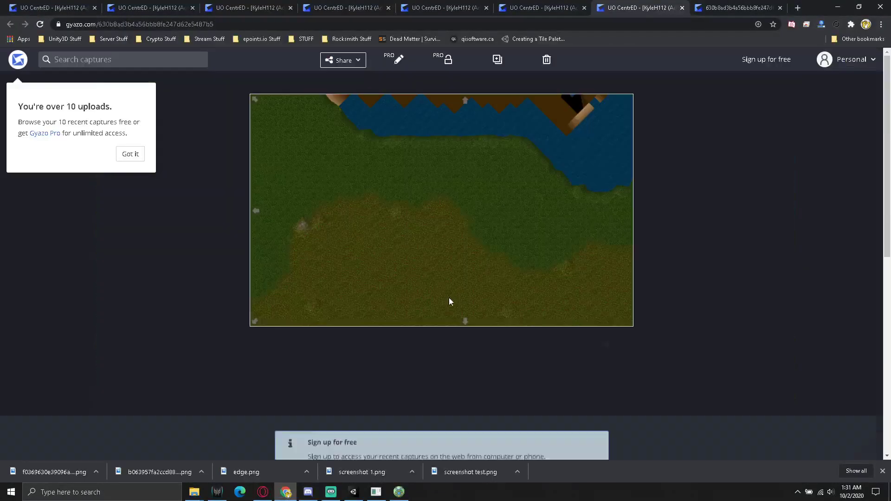
pyautogui.click(449, 299)
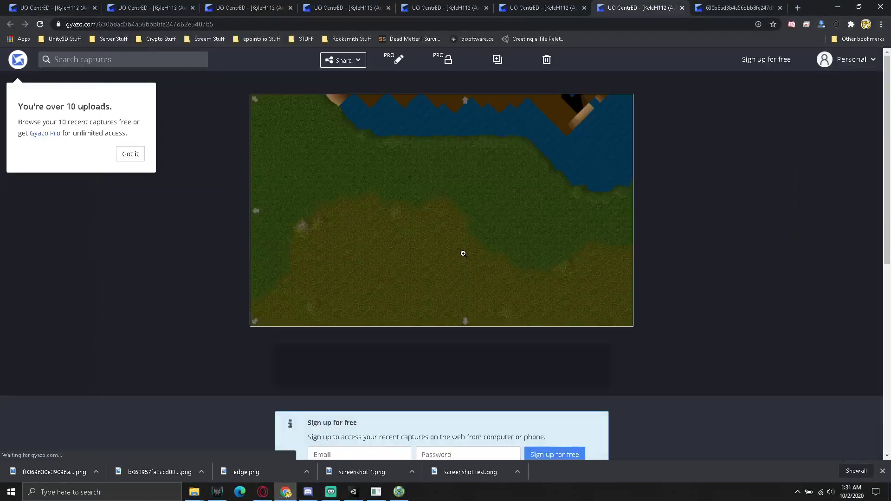
pyautogui.click(462, 255)
pyautogui.click(738, 7)
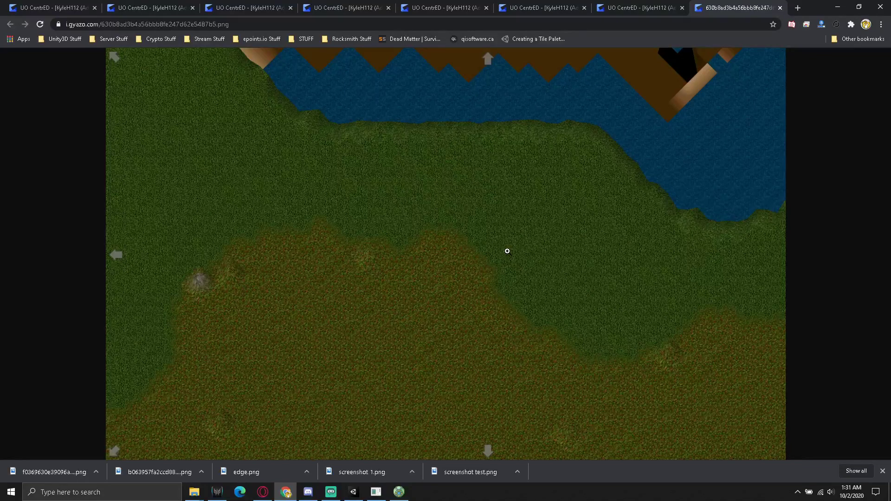
pyautogui.click(653, 4)
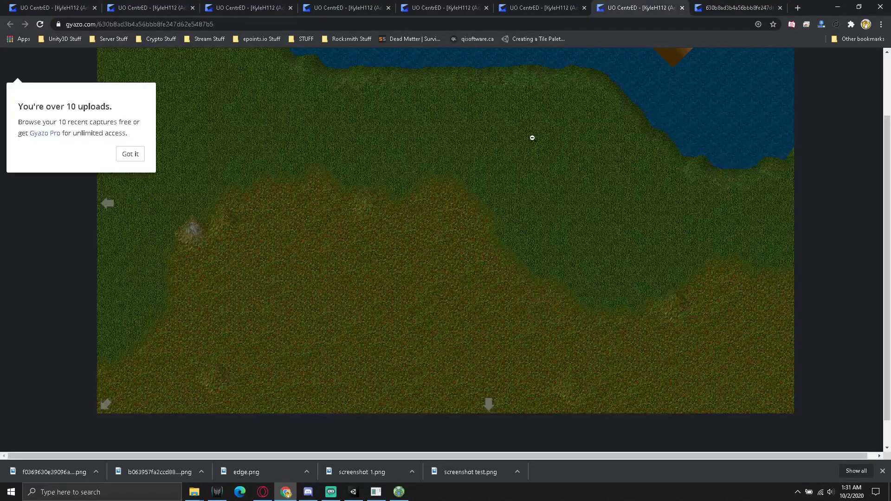
pyautogui.click(731, 3)
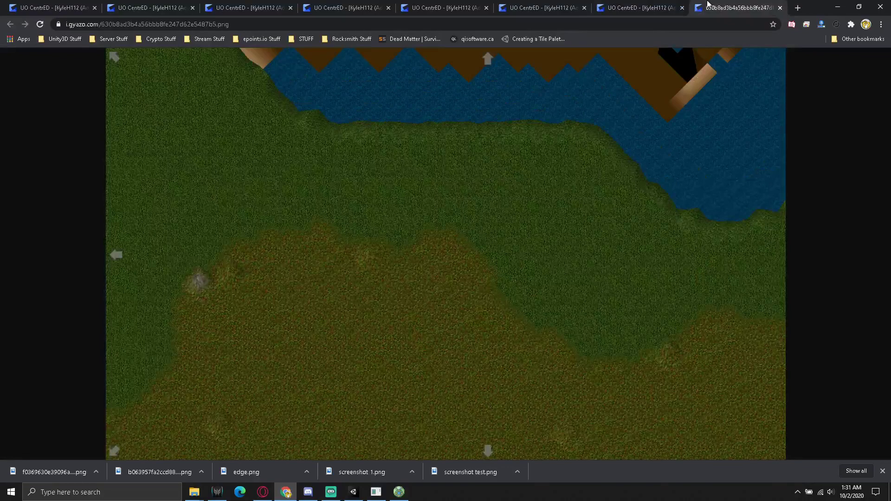
pyautogui.click(493, 177)
pyautogui.click(656, 3)
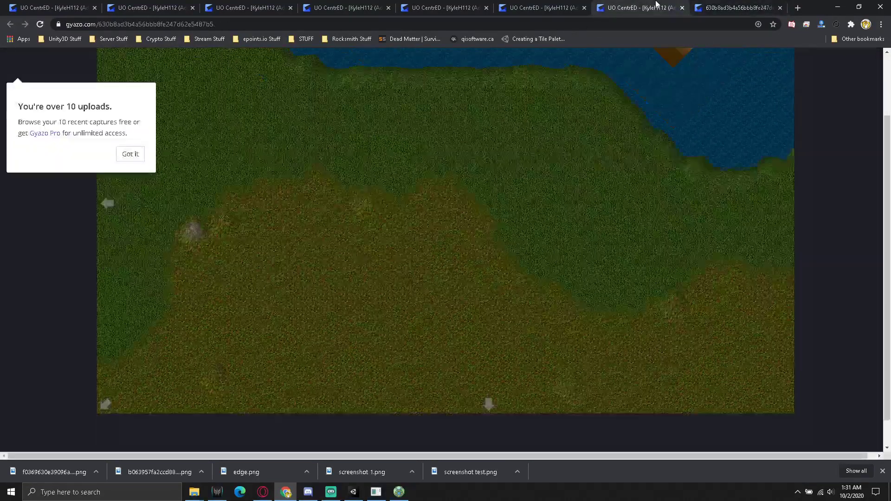
pyautogui.scroll(2, 688, 146)
pyautogui.click(712, 5)
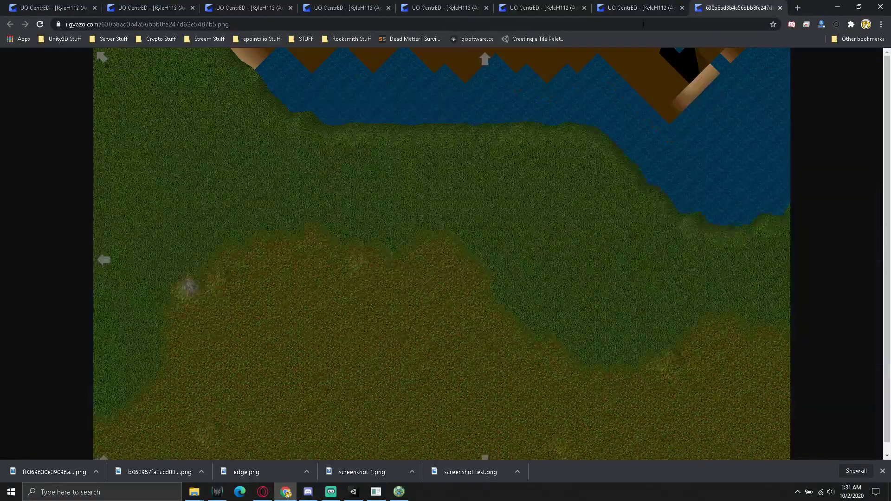
pyautogui.click(616, 5)
pyautogui.click(712, 4)
# - Save the full-size image as 1.png in Assets/Screenshots and return to Unity
pyautogui.rightClick(455, 223)
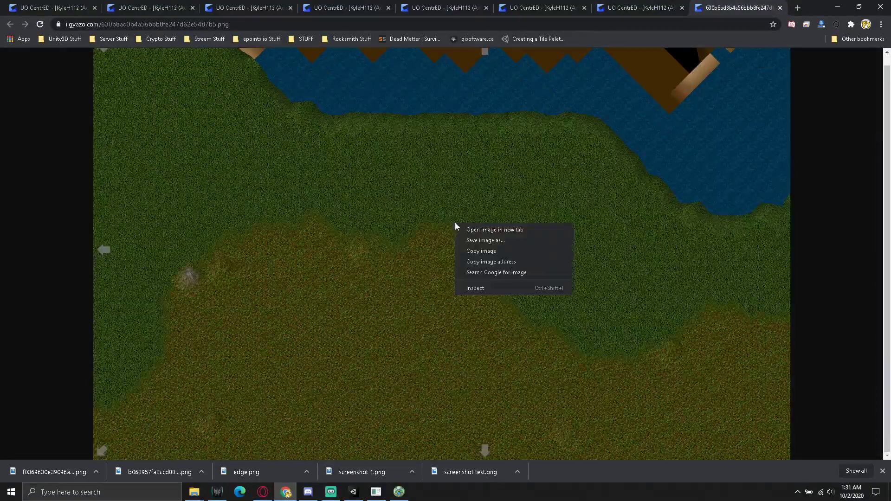
pyautogui.click(509, 240)
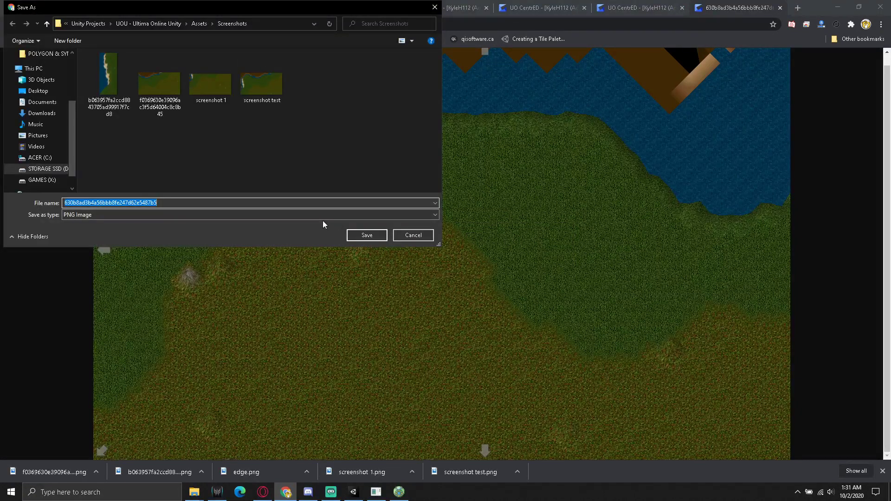
pyautogui.write('1')
pyautogui.click(366, 238)
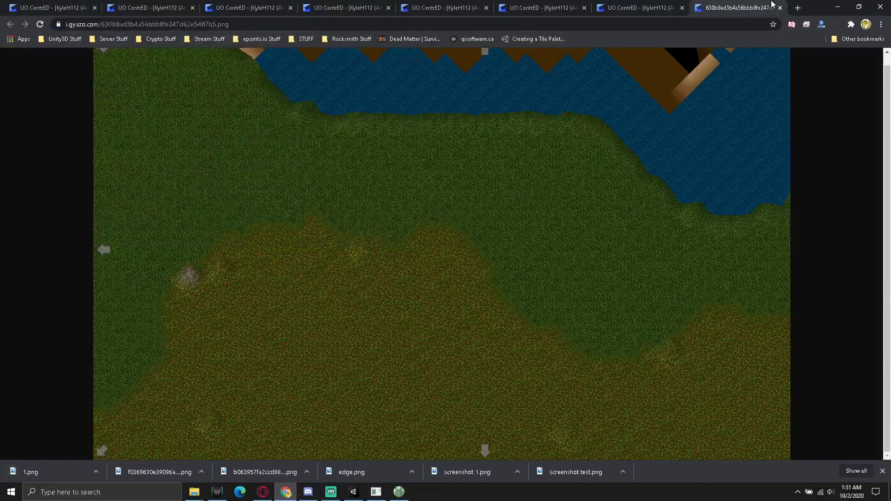
pyautogui.click(836, 11)
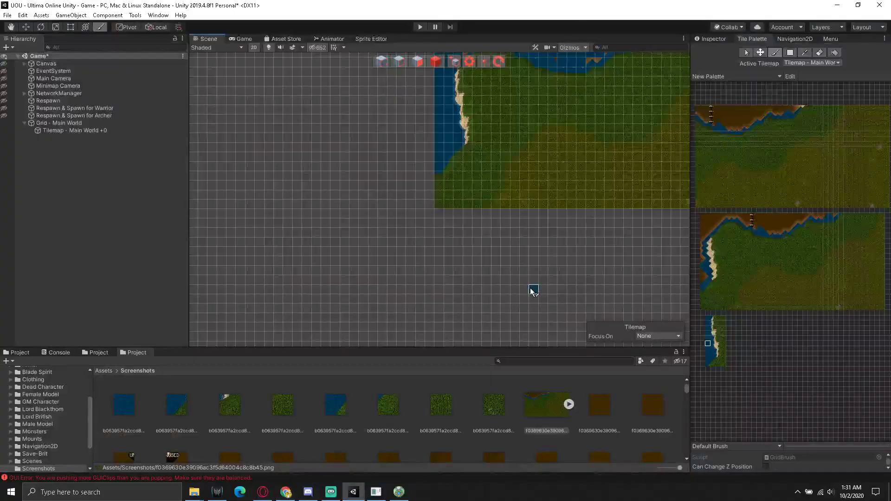
# - Refresh the Project panel so 1.png appears in the Screenshots folder
pyautogui.click(367, 399)
pyautogui.rightClick(366, 399)
pyautogui.click(400, 308)
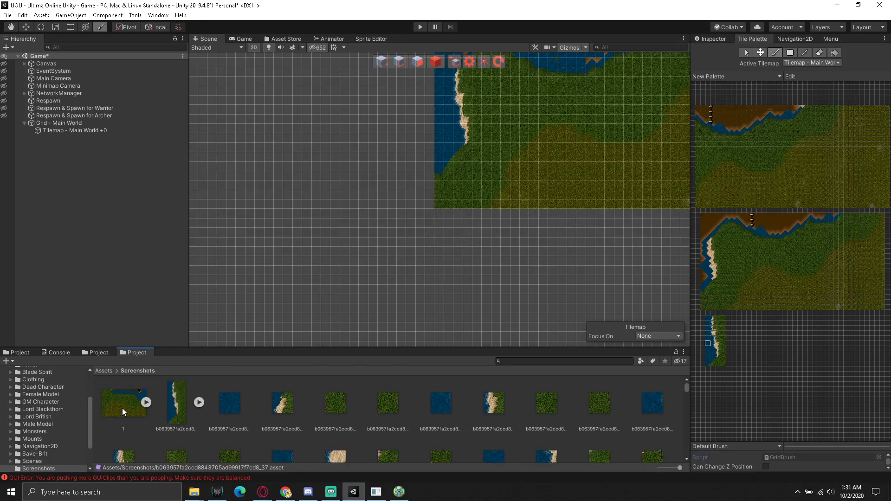
# - Set 1.png's Sprite Mode to Multiple and apply the import setting
pyautogui.click(123, 411)
pyautogui.click(714, 39)
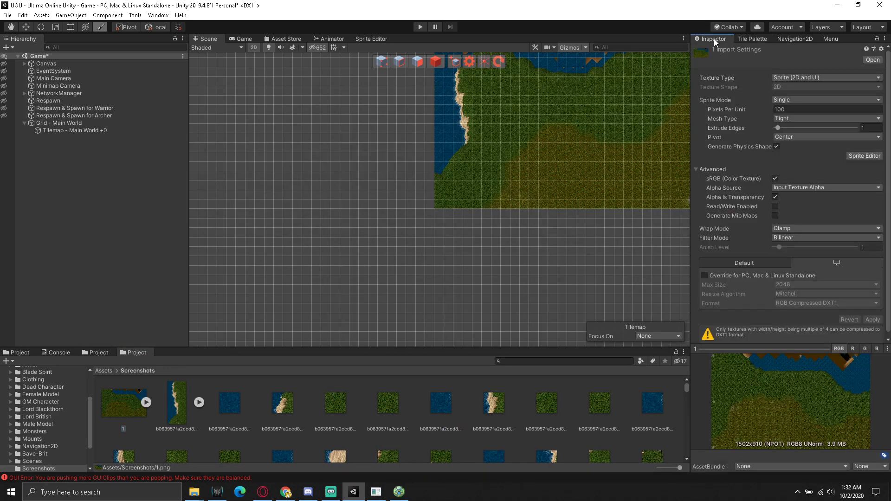
pyautogui.click(798, 99)
pyautogui.click(797, 113)
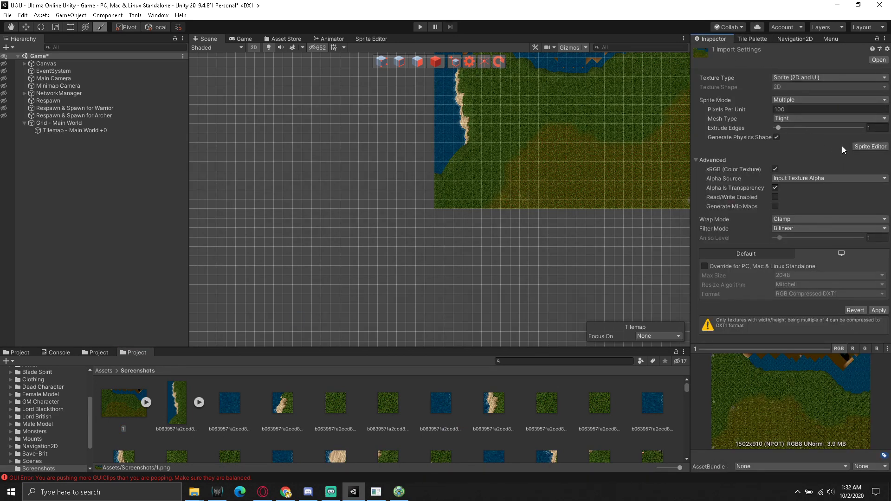
pyautogui.click(877, 310)
pyautogui.click(877, 310)
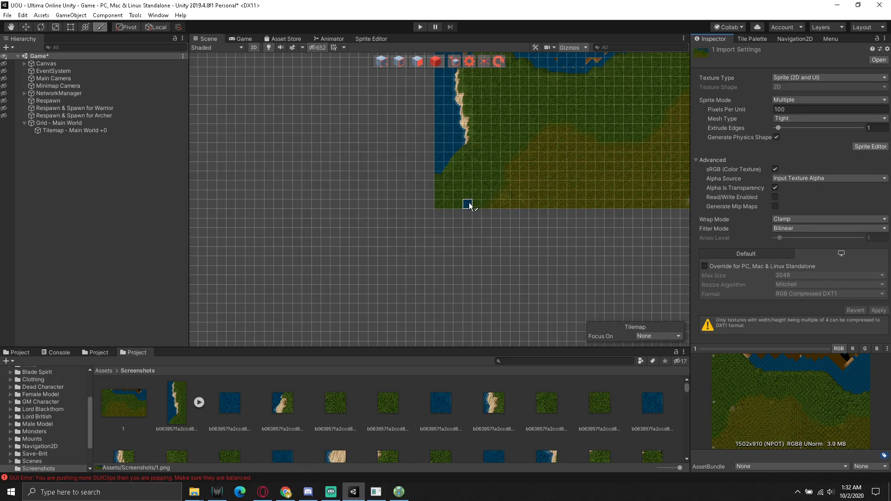
pyautogui.moveTo(469, 204); pyautogui.dragTo(504, 218, button='middle')
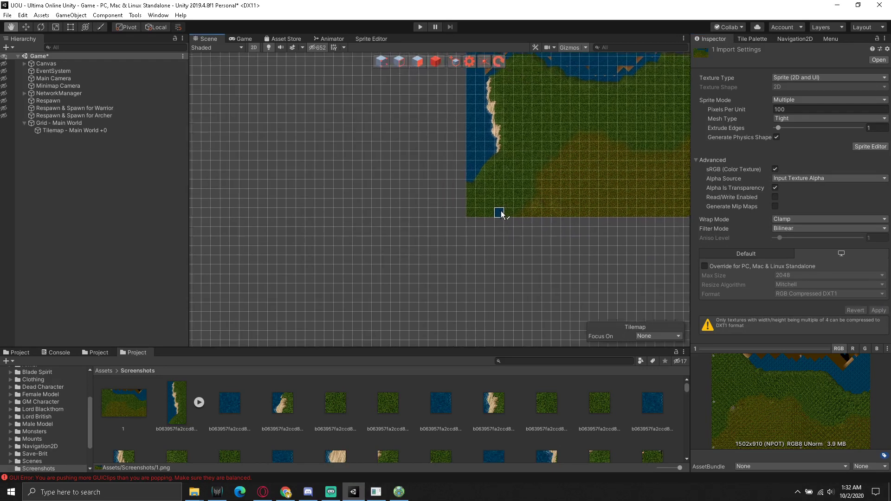
# - Slice 1.png in the Sprite Editor into a 44×44 pixel grid and apply the slices
pyautogui.click(871, 146)
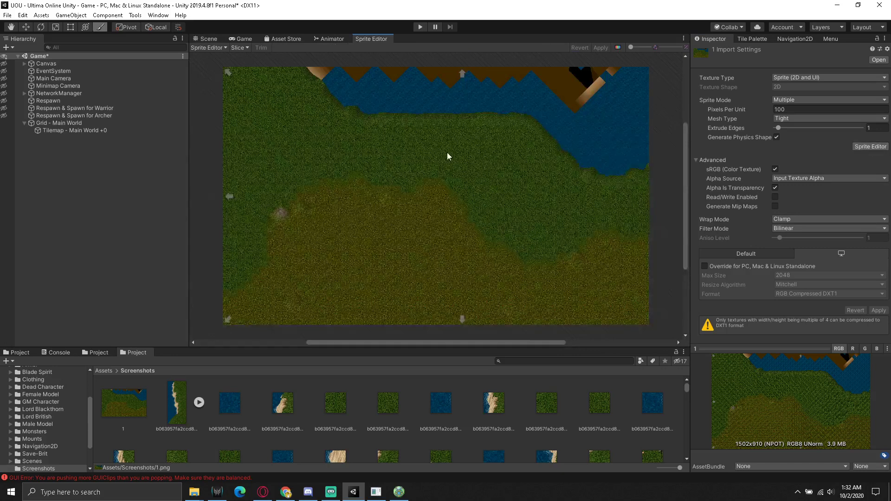
pyautogui.click(244, 47)
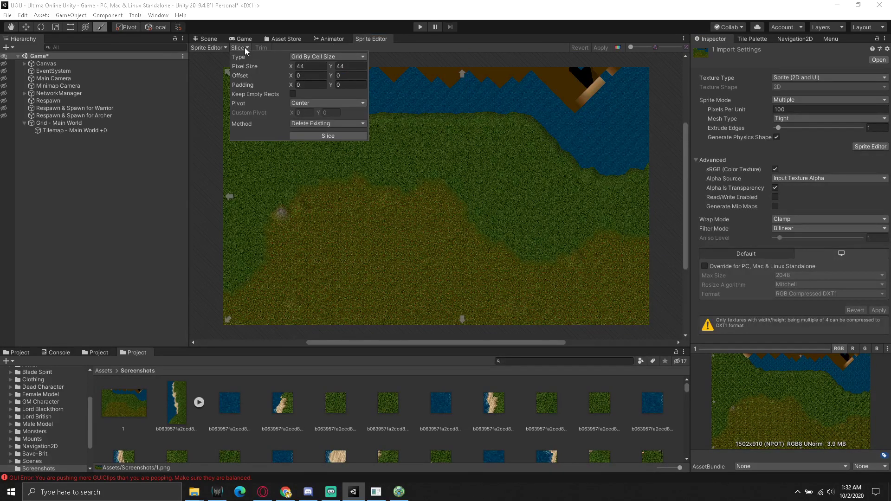
pyautogui.click(324, 137)
pyautogui.click(666, 329)
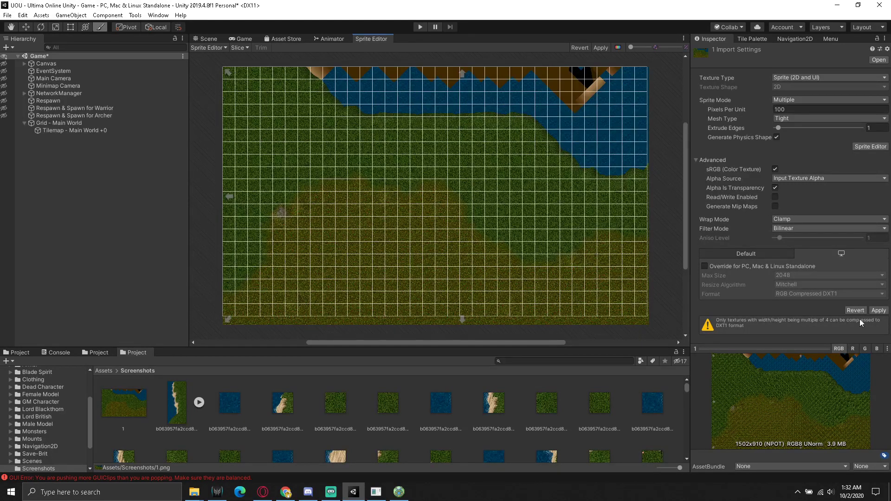
pyautogui.click(878, 310)
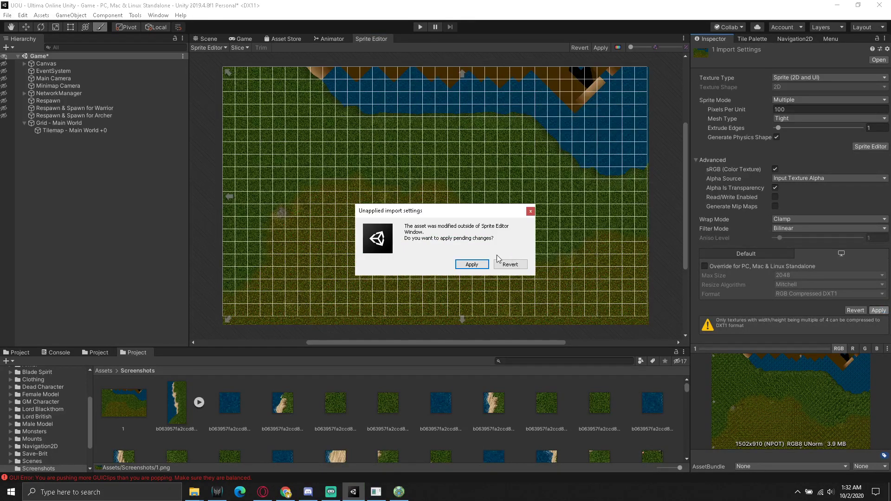
pyautogui.click(474, 265)
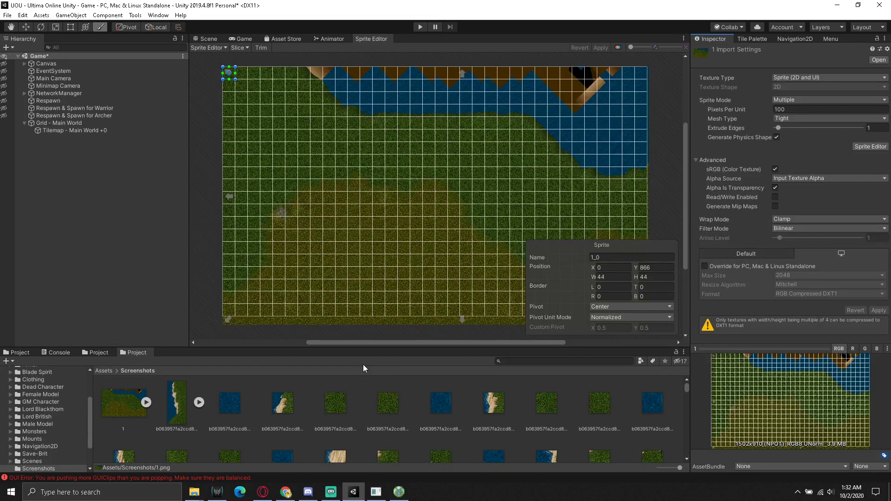
# - Drop the sliced 1 sprite sheet onto New Palette, generating its tiles into Assets/Screenshots
pyautogui.click(761, 40)
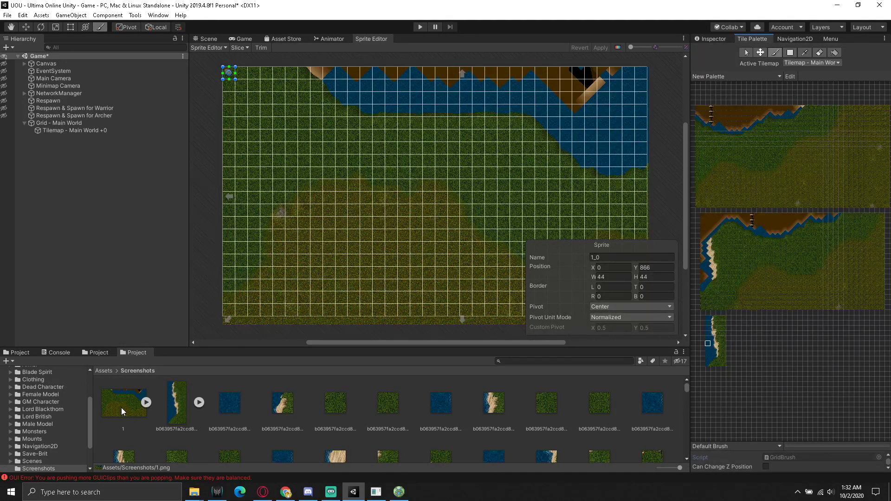
pyautogui.moveTo(121, 408)
pyautogui.mouseDown()
pyautogui.moveTo(706, 231)
pyautogui.moveTo(705, 323)
pyautogui.mouseUp()
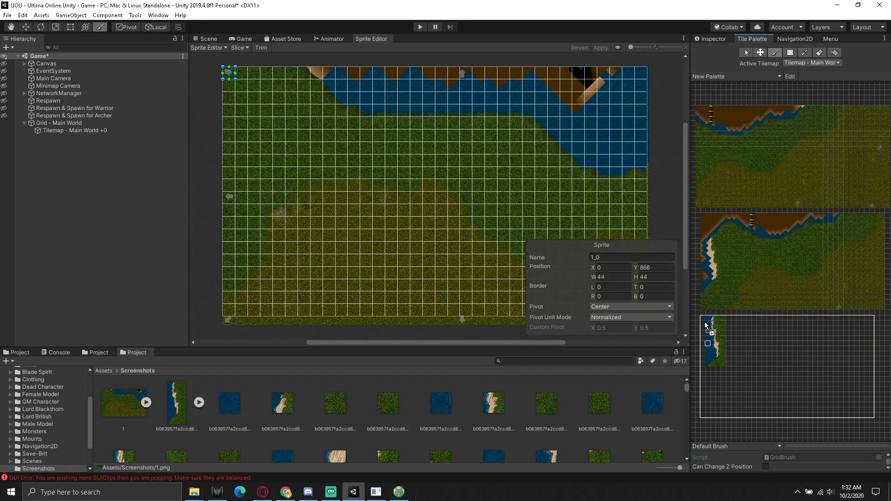
pyautogui.moveTo(705, 323); pyautogui.dragTo(705, 324)
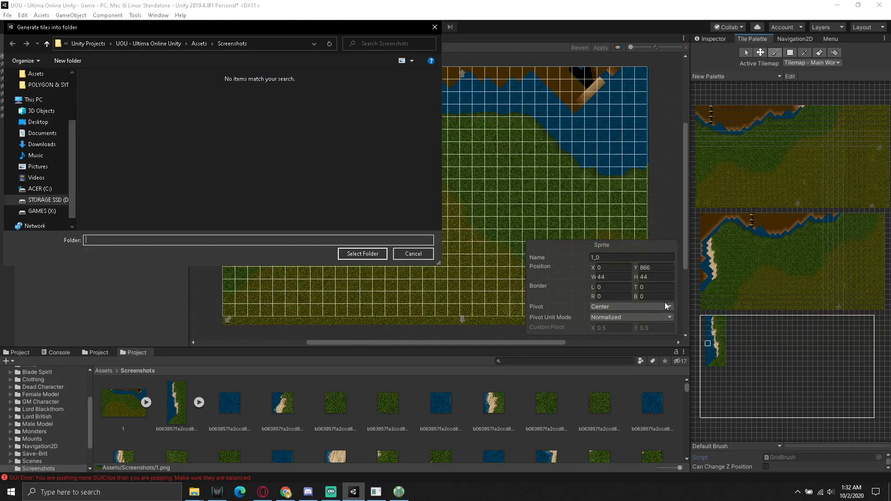
pyautogui.click(362, 255)
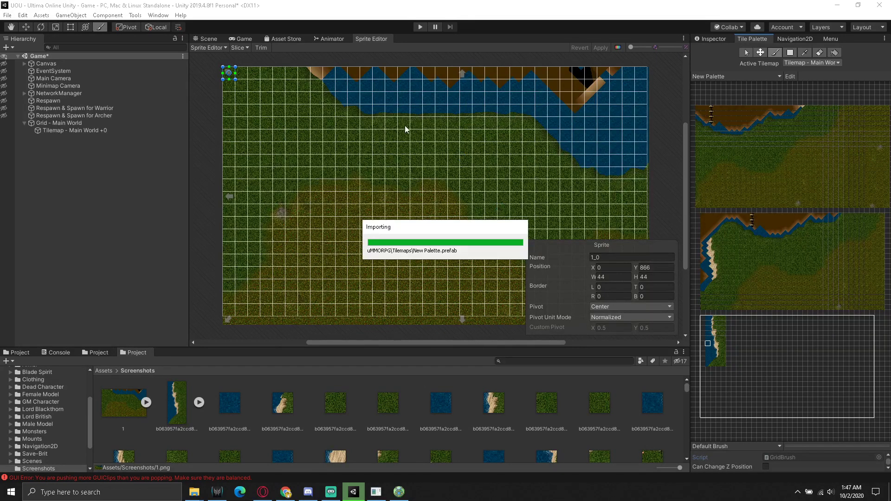
# - Pick the lower grass-and-water palette block and paint it left of the existing coastline on Main World
pyautogui.click(208, 39)
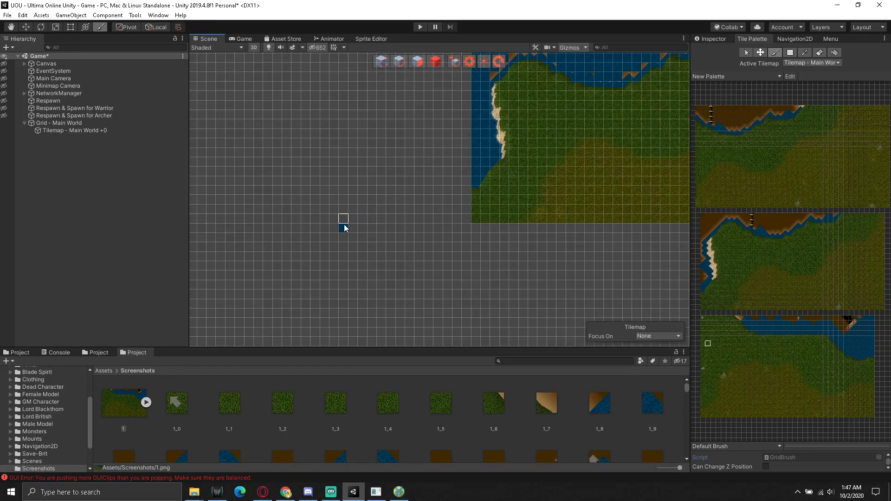
pyautogui.moveTo(342, 225); pyautogui.dragTo(410, 230, button='middle')
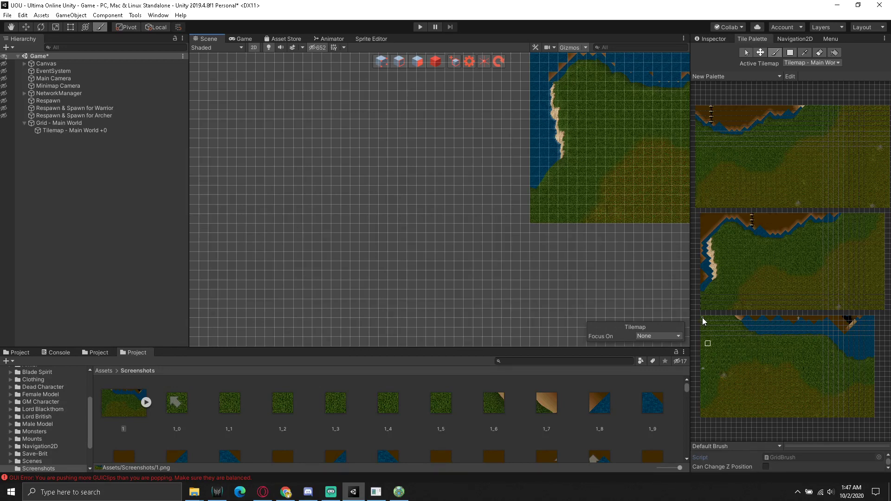
pyautogui.press('i')
pyautogui.moveTo(704, 319); pyautogui.dragTo(870, 419)
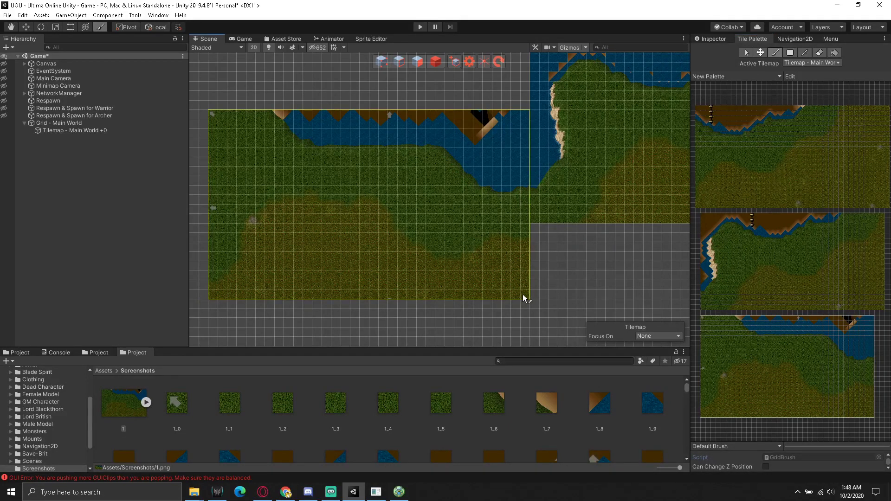
pyautogui.click(785, 426)
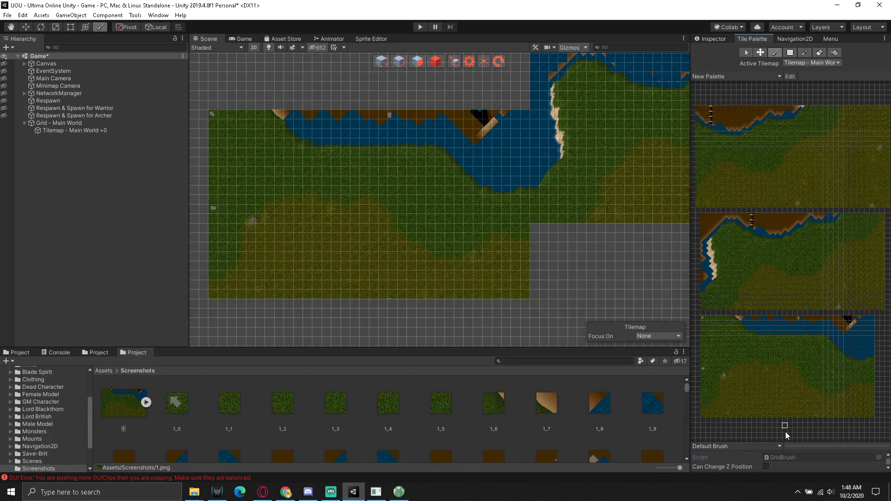
# - Compare the placed Unity block with CentrED's grass-and-river area near X 672, Y 720
pyautogui.click(398, 492)
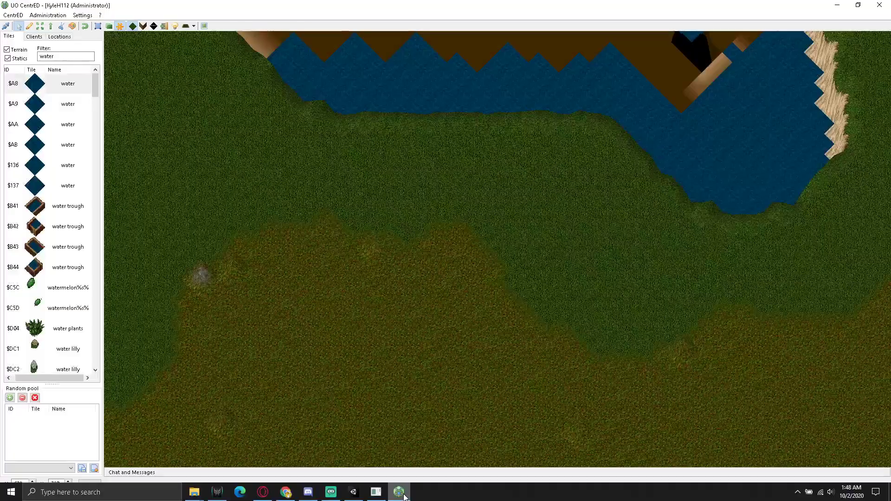
pyautogui.click(403, 496)
pyautogui.click(403, 496)
pyautogui.click(404, 497)
pyautogui.click(404, 496)
pyautogui.click(404, 497)
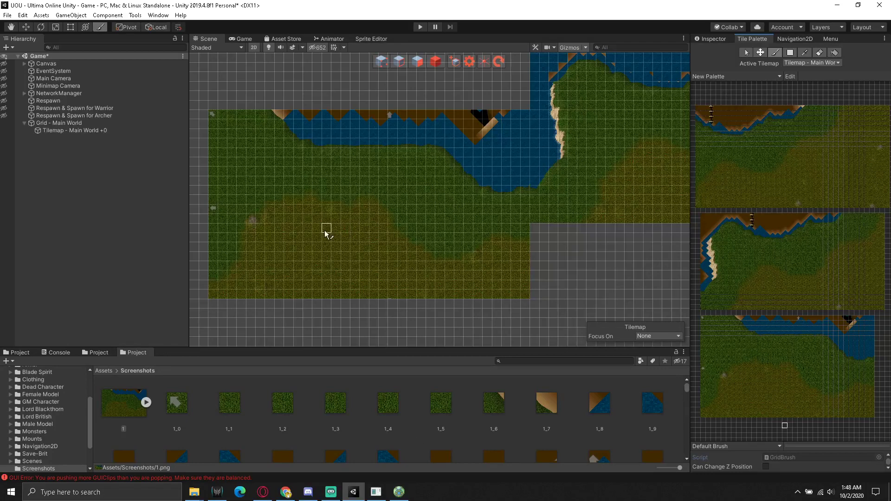
pyautogui.moveTo(308, 242)
pyautogui.mouseDown(button='middle')
pyautogui.moveTo(578, 263)
pyautogui.moveTo(639, 223)
pyautogui.mouseUp(button='middle')
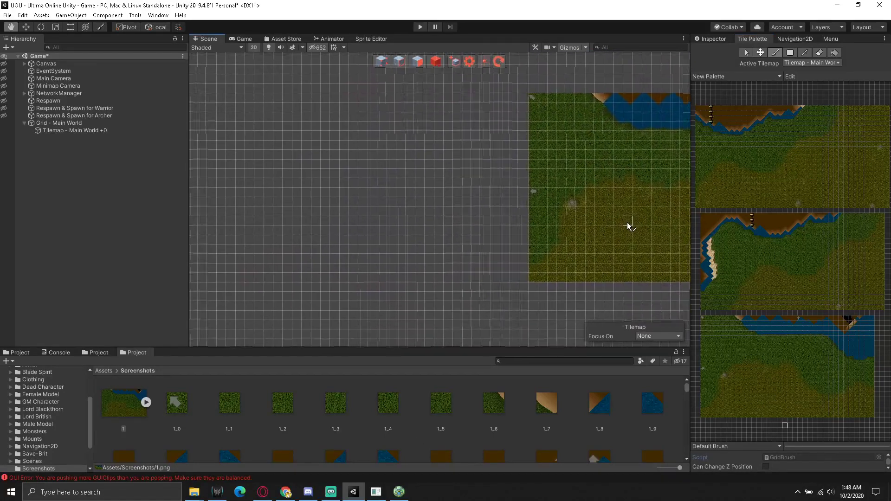
pyautogui.click(398, 494)
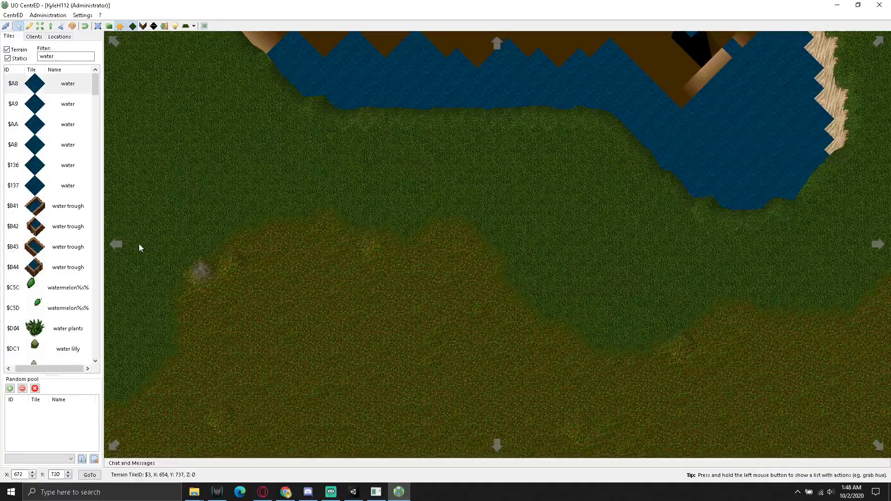
# - Move the CentrED map view west and north onto the cliff-lined dirt channel
pyautogui.press('Left')
pyautogui.press('Left')
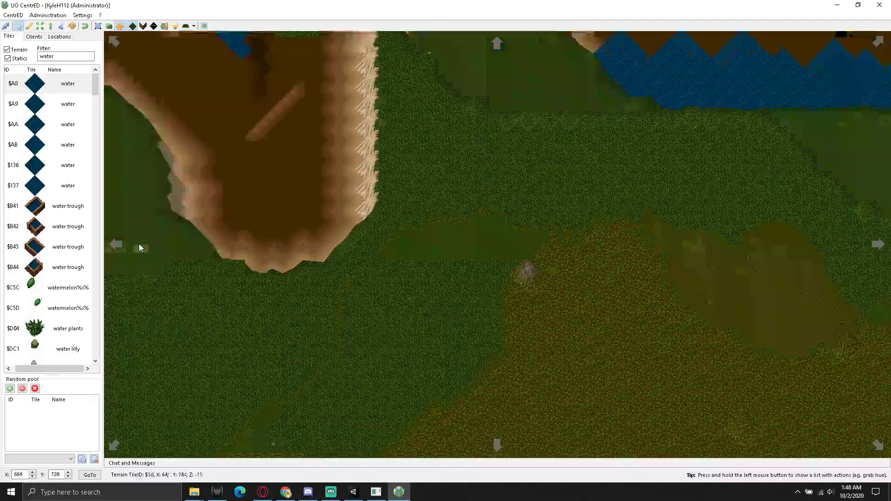
pyautogui.press('Left')
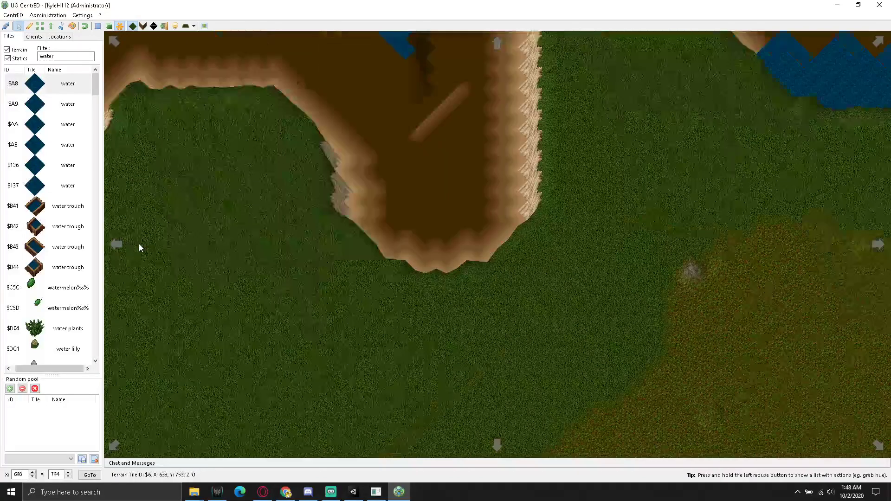
pyautogui.press('Up')
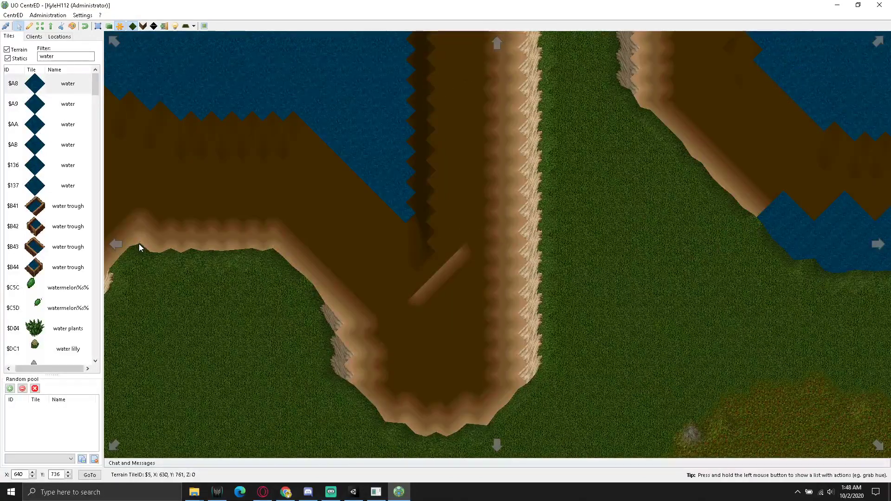
pyautogui.press('Up')
pyautogui.press('Down')
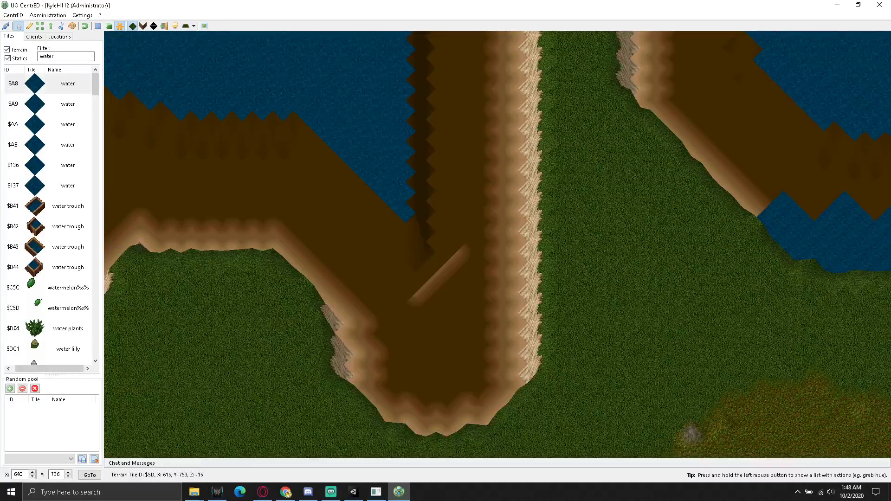
# - Toggle between the textured map view and the flat terrain preview
pyautogui.click(133, 27)
pyautogui.click(145, 26)
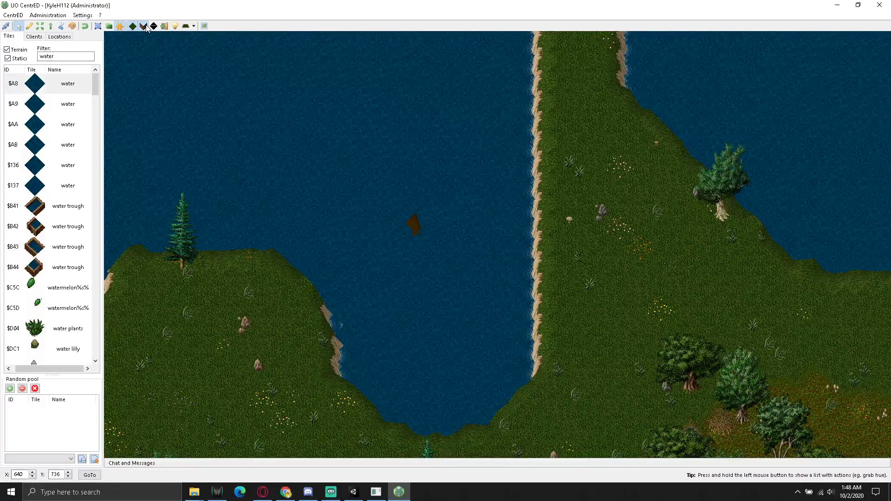
pyautogui.click(145, 27)
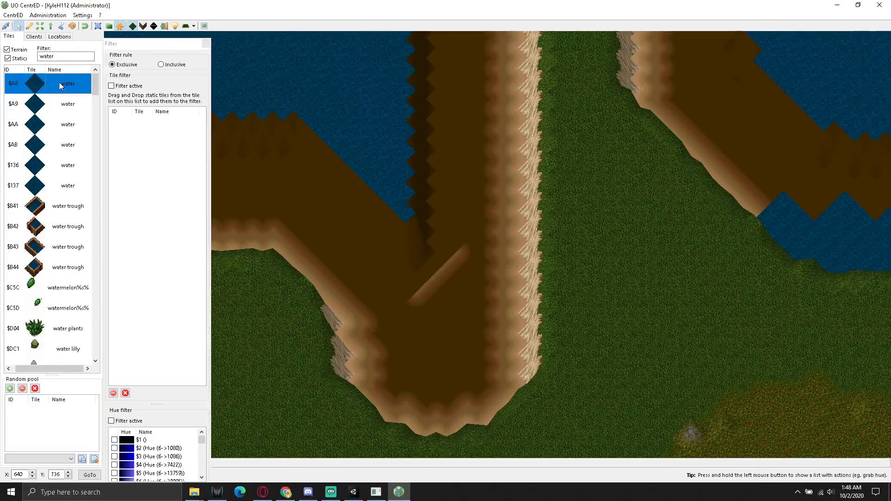
# - Paint water tile $A8 over the diagonal dirt strip, the brown shore and the headland's west shore
pyautogui.click(29, 26)
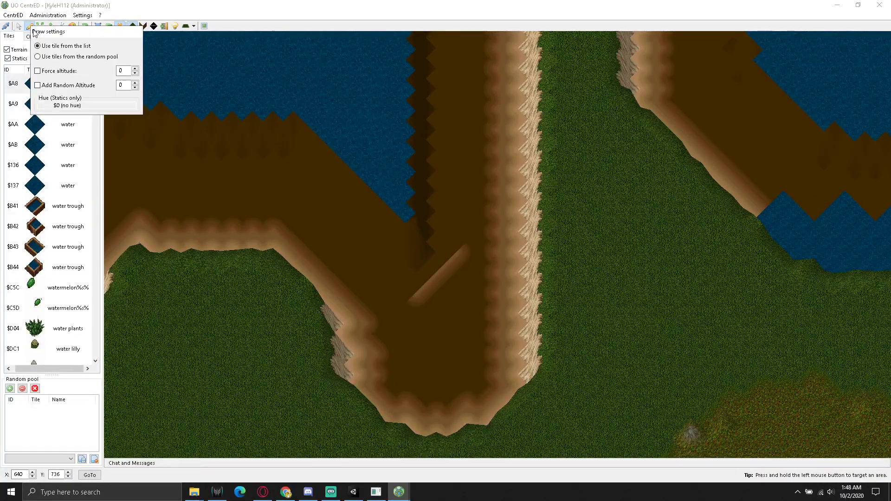
pyautogui.moveTo(751, 208); pyautogui.dragTo(642, 98)
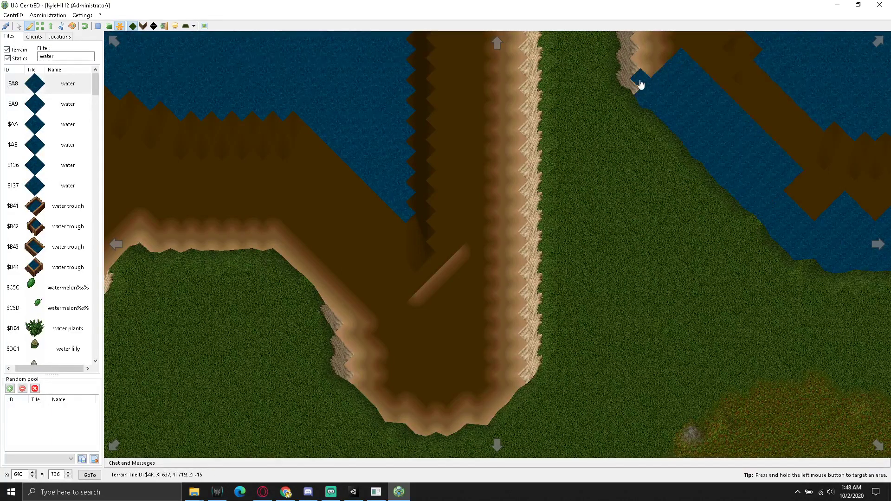
pyautogui.moveTo(640, 60); pyautogui.dragTo(641, 30)
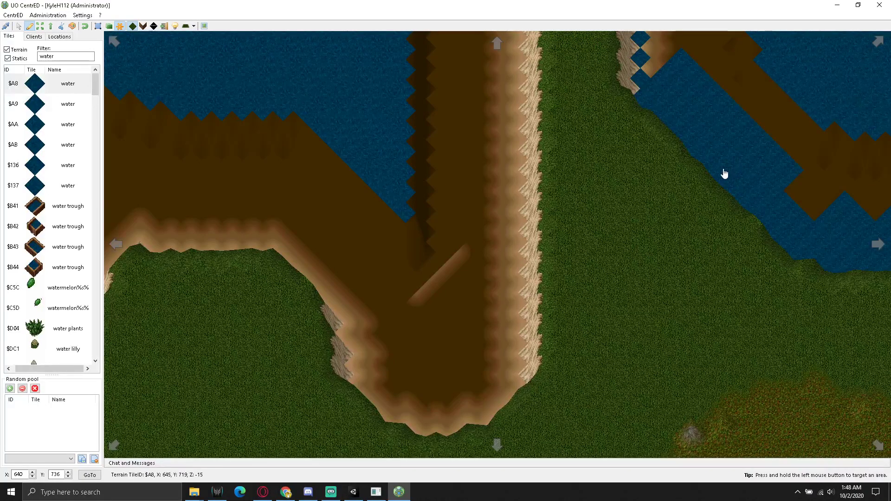
pyautogui.press('Up')
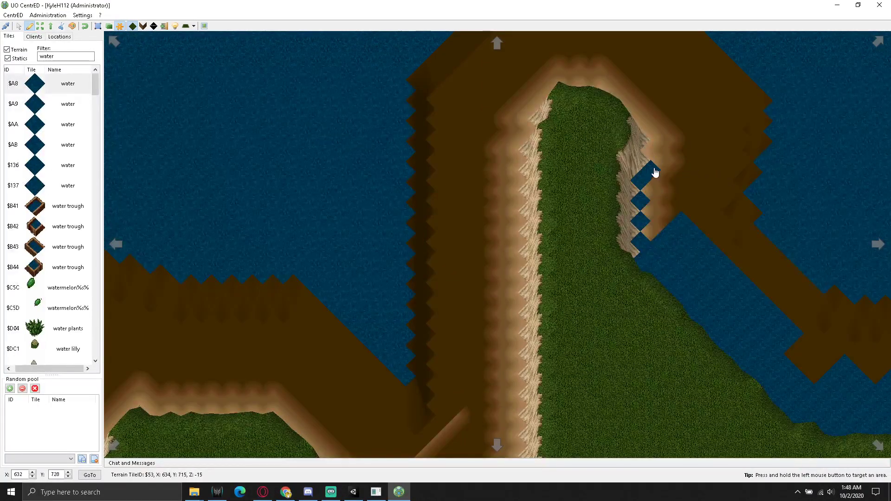
pyautogui.moveTo(655, 173)
pyautogui.mouseDown()
pyautogui.moveTo(655, 137)
pyautogui.moveTo(594, 88)
pyautogui.moveTo(555, 85)
pyautogui.moveTo(515, 119)
pyautogui.moveTo(529, 125)
pyautogui.moveTo(521, 123)
pyautogui.moveTo(525, 143)
pyautogui.moveTo(503, 163)
pyautogui.moveTo(515, 163)
pyautogui.moveTo(501, 167)
pyautogui.moveTo(520, 162)
pyautogui.moveTo(491, 202)
pyautogui.moveTo(517, 199)
pyautogui.moveTo(524, 224)
pyautogui.moveTo(489, 262)
pyautogui.moveTo(519, 260)
pyautogui.moveTo(497, 274)
pyautogui.mouseUp()
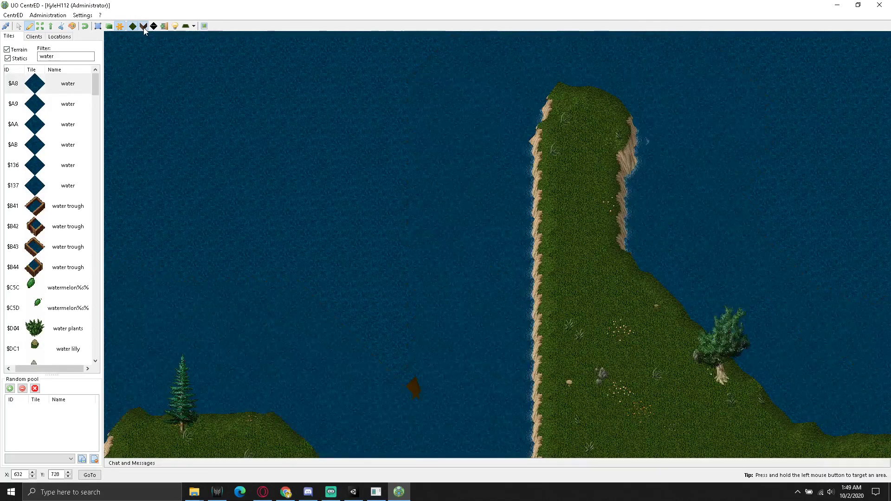
pyautogui.moveTo(516, 287); pyautogui.dragTo(520, 410)
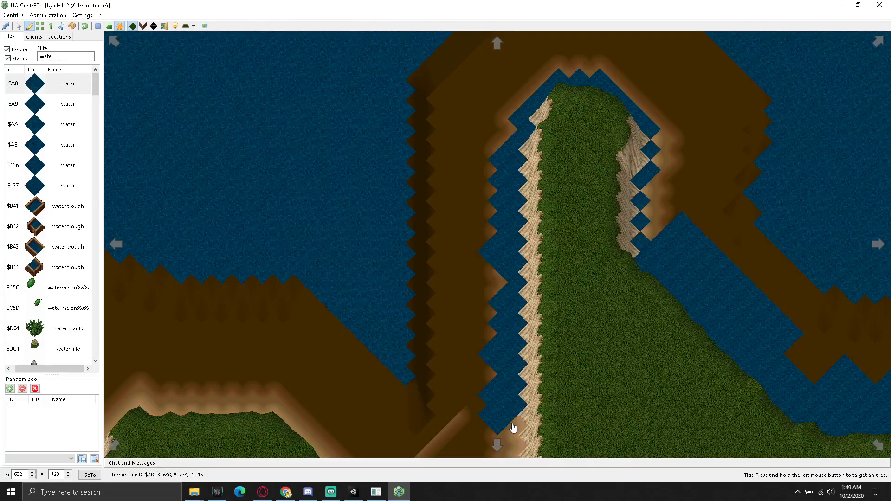
pyautogui.moveTo(521, 409); pyautogui.dragTo(497, 433)
pyautogui.click(497, 445)
# - Cover the channel's lower dirt tip and the dirt bump with water tiles
pyautogui.moveTo(508, 279)
pyautogui.mouseDown()
pyautogui.moveTo(509, 311)
pyautogui.moveTo(521, 306)
pyautogui.moveTo(518, 330)
pyautogui.moveTo(477, 360)
pyautogui.moveTo(517, 349)
pyautogui.moveTo(517, 366)
pyautogui.moveTo(499, 400)
pyautogui.moveTo(447, 436)
pyautogui.moveTo(419, 432)
pyautogui.moveTo(418, 418)
pyautogui.moveTo(392, 422)
pyautogui.moveTo(356, 390)
pyautogui.moveTo(356, 370)
pyautogui.moveTo(367, 363)
pyautogui.moveTo(344, 338)
pyautogui.moveTo(350, 324)
pyautogui.moveTo(260, 232)
pyautogui.moveTo(258, 251)
pyautogui.mouseUp()
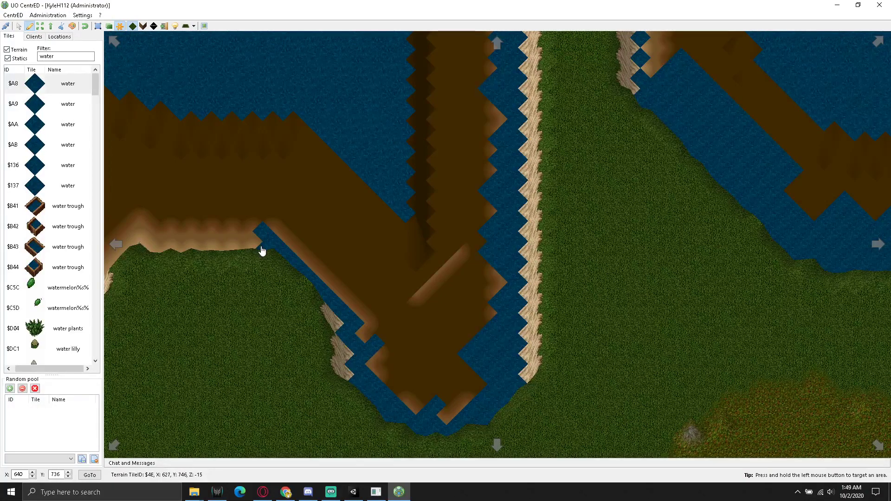
pyautogui.moveTo(483, 382)
pyautogui.mouseDown()
pyautogui.moveTo(439, 420)
pyautogui.moveTo(477, 383)
pyautogui.moveTo(450, 360)
pyautogui.moveTo(432, 399)
pyautogui.moveTo(374, 368)
pyautogui.moveTo(422, 340)
pyautogui.moveTo(457, 348)
pyautogui.moveTo(483, 313)
pyautogui.moveTo(463, 314)
pyautogui.moveTo(444, 299)
pyautogui.moveTo(437, 313)
pyautogui.mouseUp()
pyautogui.click(485, 282)
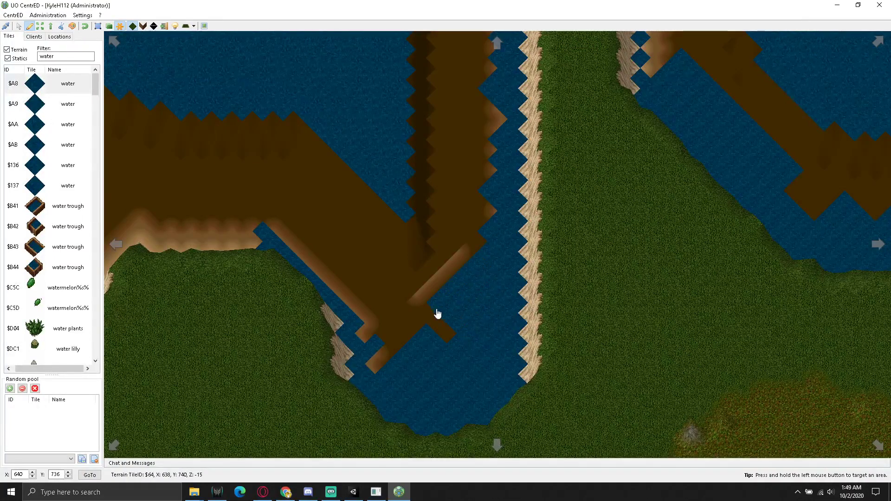
pyautogui.moveTo(495, 120); pyautogui.dragTo(474, 134)
# - Wrap the headland's eastern shore and northern tip in water, replacing the brown dirt
pyautogui.press('Up')
pyautogui.press('Right')
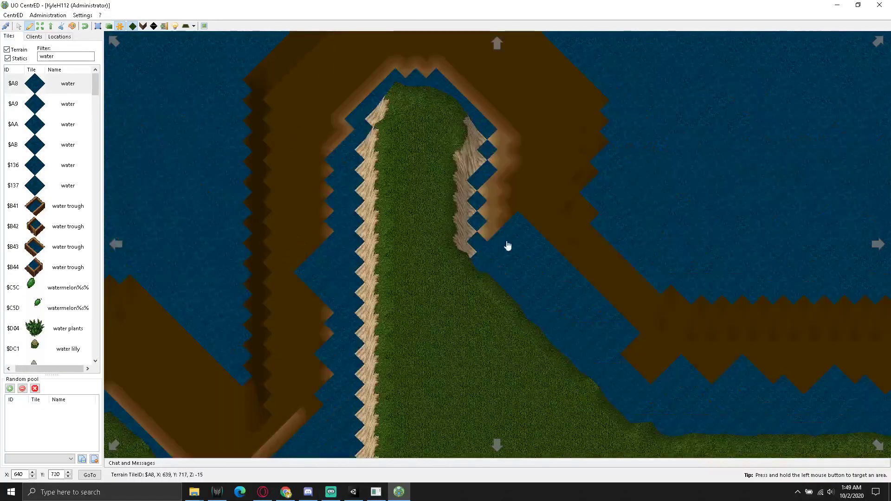
pyautogui.moveTo(505, 228)
pyautogui.mouseDown()
pyautogui.moveTo(497, 219)
pyautogui.moveTo(527, 183)
pyautogui.moveTo(483, 193)
pyautogui.moveTo(494, 173)
pyautogui.moveTo(573, 149)
pyautogui.moveTo(519, 135)
pyautogui.moveTo(513, 143)
pyautogui.mouseUp()
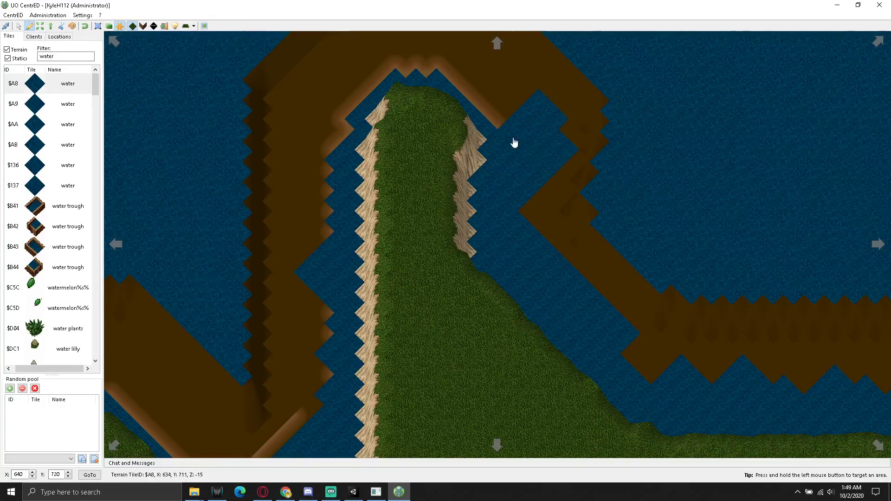
pyautogui.moveTo(416, 76)
pyautogui.mouseDown()
pyautogui.moveTo(466, 88)
pyautogui.moveTo(495, 117)
pyautogui.moveTo(483, 40)
pyautogui.moveTo(366, 98)
pyautogui.moveTo(330, 134)
pyautogui.mouseUp()
pyautogui.press('Down')
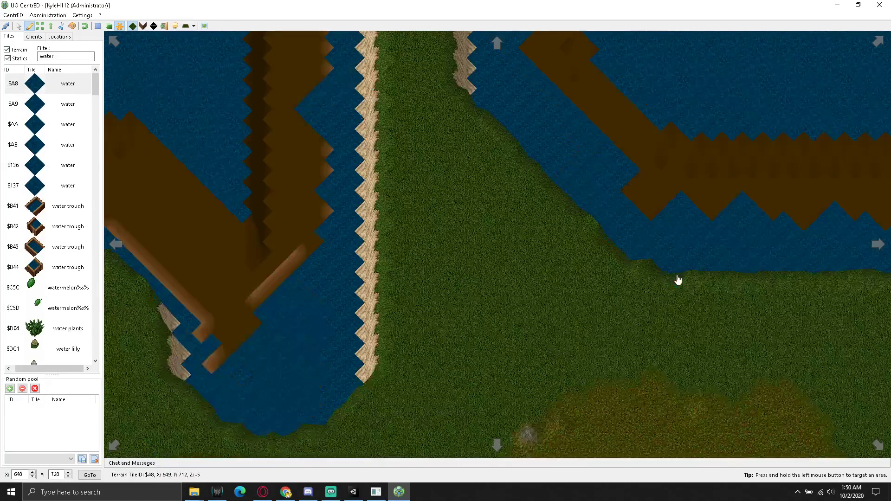
# - Glance at the Unity tilemap and palette, then restore the CentrED map
pyautogui.click(397, 493)
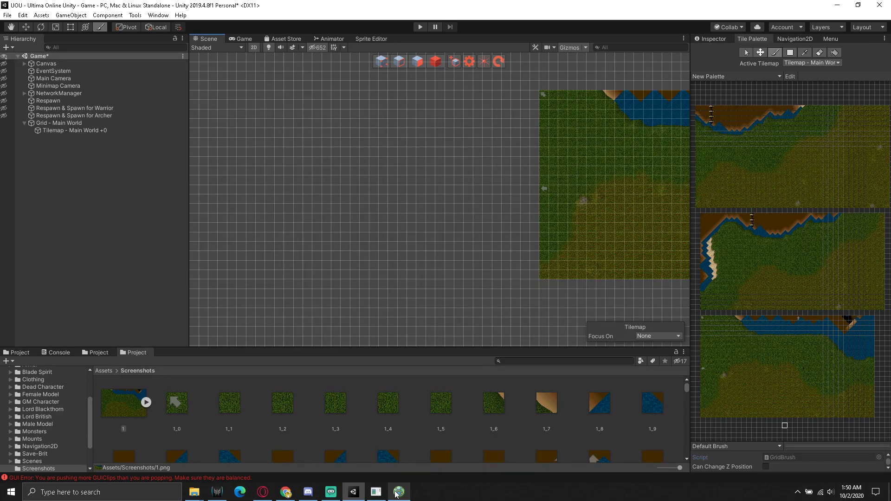
pyautogui.click(397, 494)
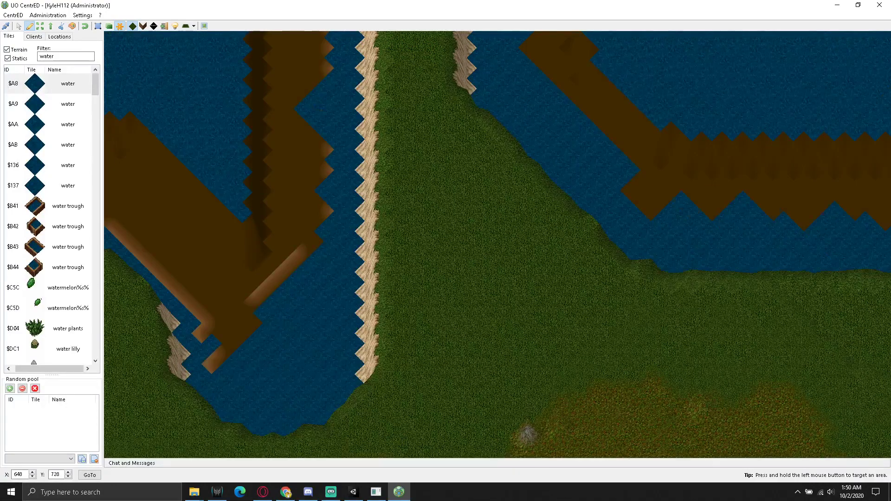
# - Pan the CentrED map right and down to the next grass-and-dirt area
pyautogui.press('Right')
pyautogui.press('Down')
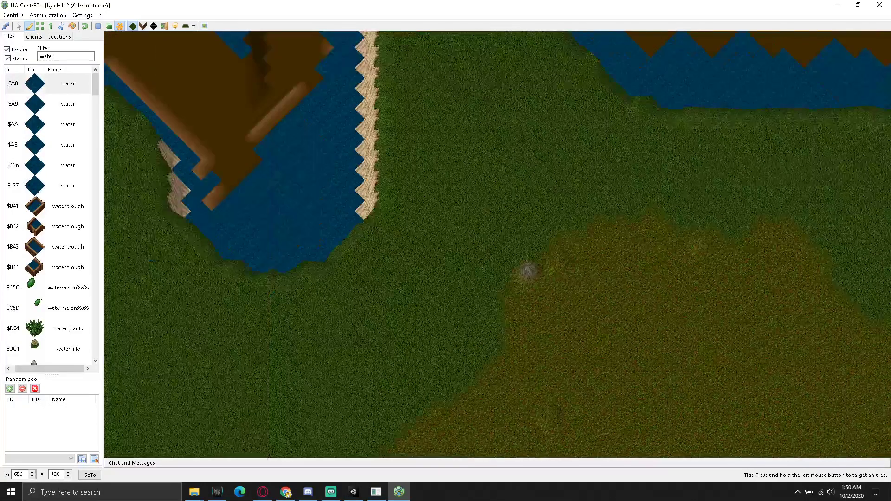
pyautogui.press('Right')
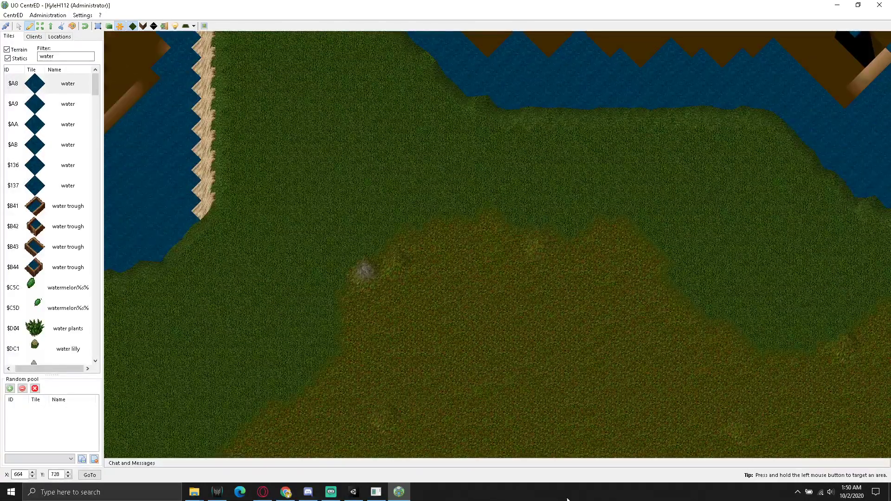
# - Capture the entire map view as a Gyazo still image
pyautogui.click(802, 491)
pyautogui.rightClick(778, 436)
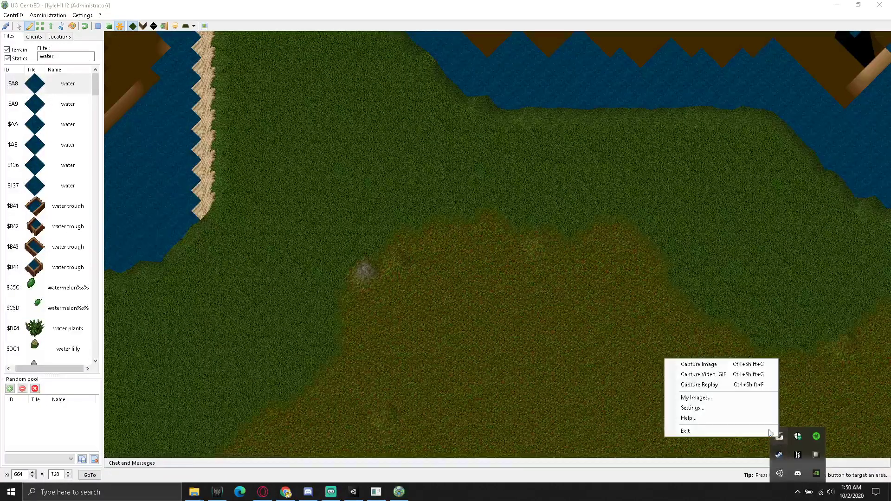
pyautogui.click(686, 363)
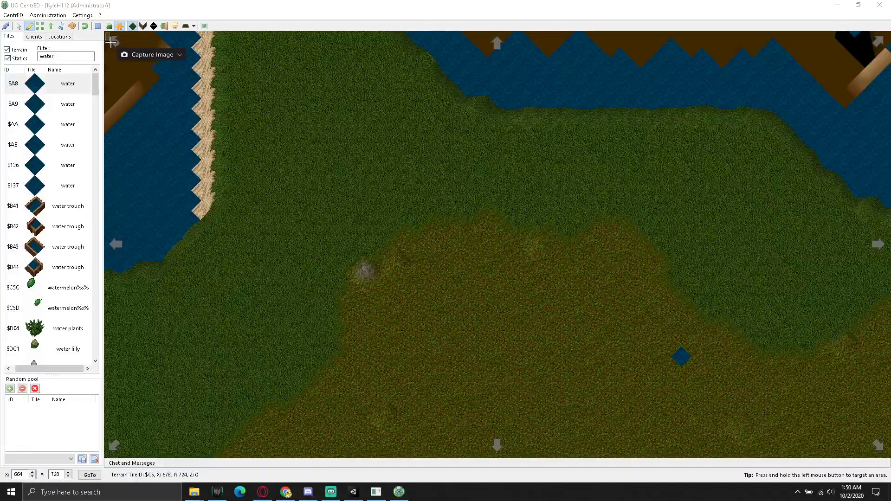
pyautogui.moveTo(105, 33)
pyautogui.mouseDown()
pyautogui.moveTo(699, 442)
pyautogui.moveTo(887, 457)
pyautogui.mouseUp()
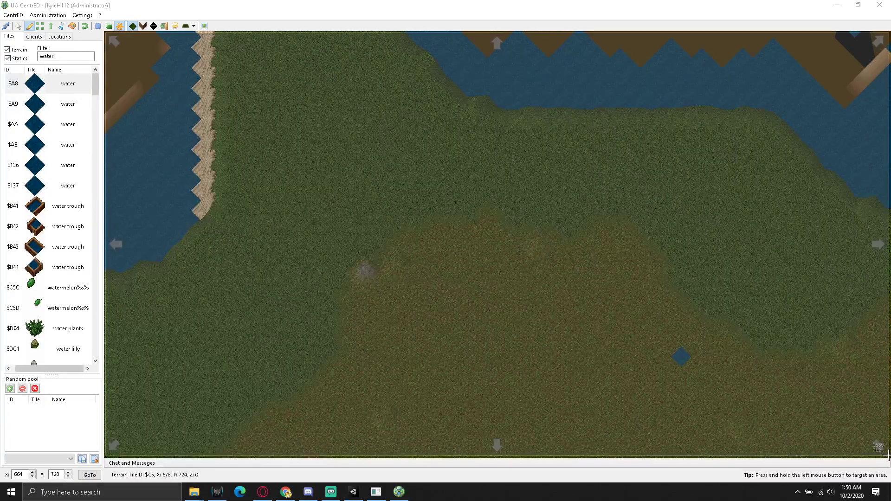
pyautogui.hotkey('alt', 'Tab')
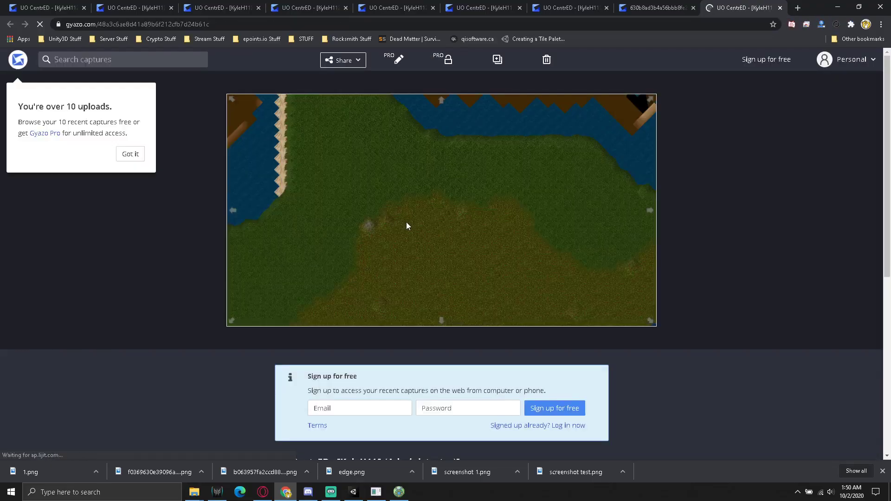
# - Save the full-size Gyazo capture as 2.png in Assets/Screenshots
pyautogui.click(432, 207)
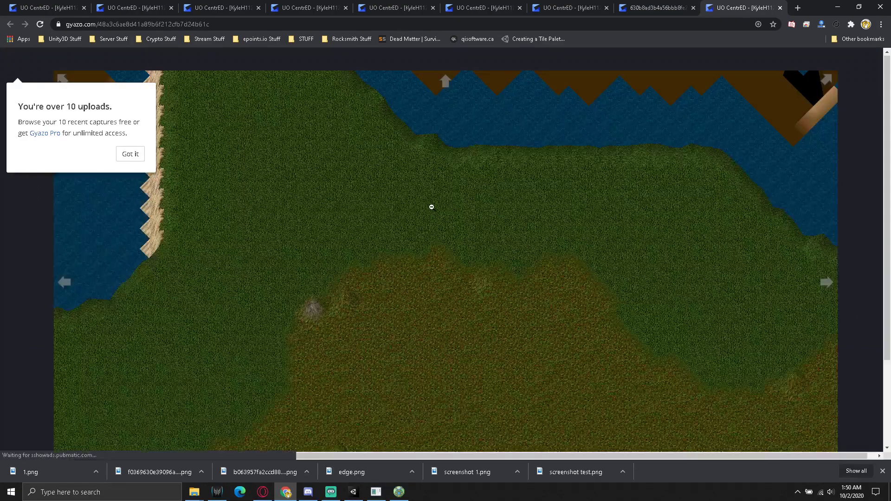
pyautogui.rightClick(414, 211)
pyautogui.click(450, 219)
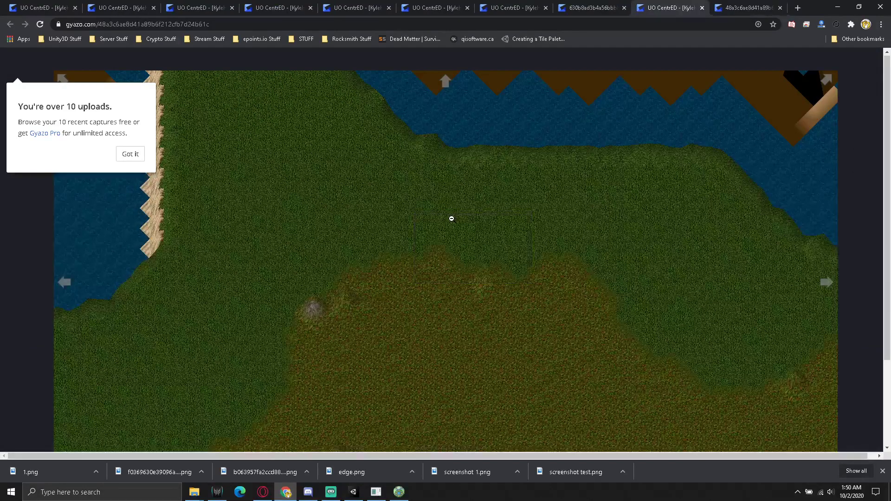
pyautogui.rightClick(467, 215)
pyautogui.click(513, 232)
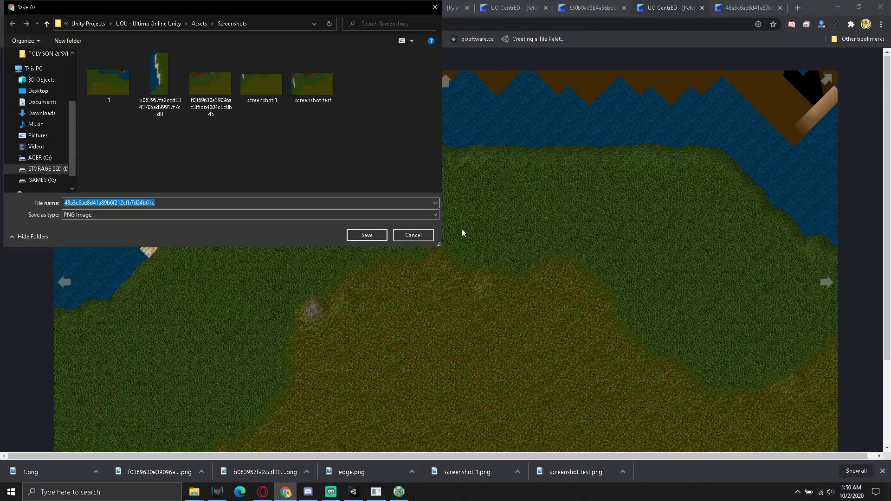
pyautogui.write('2')
pyautogui.press('Return')
# - Close the seven older map capture tabs
pyautogui.click(75, 8)
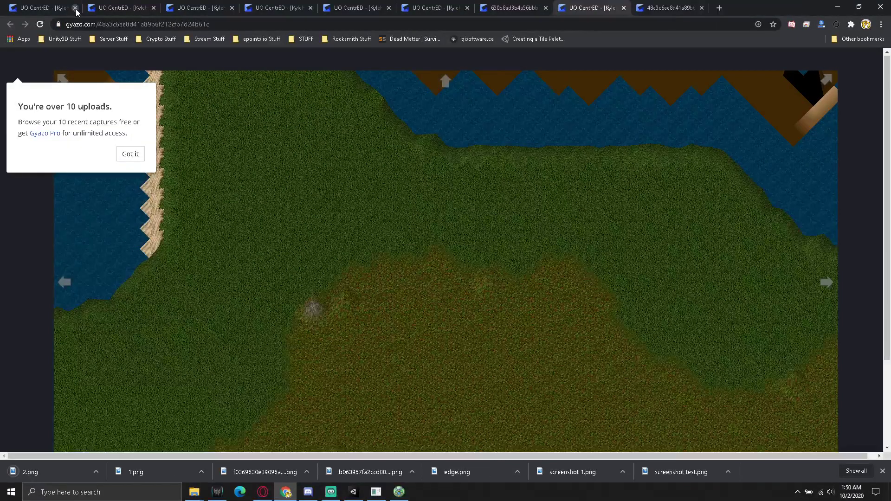
pyautogui.click(75, 8)
pyautogui.click(75, 9)
pyautogui.click(75, 9)
pyautogui.click(75, 8)
pyautogui.click(75, 8)
pyautogui.click(75, 8)
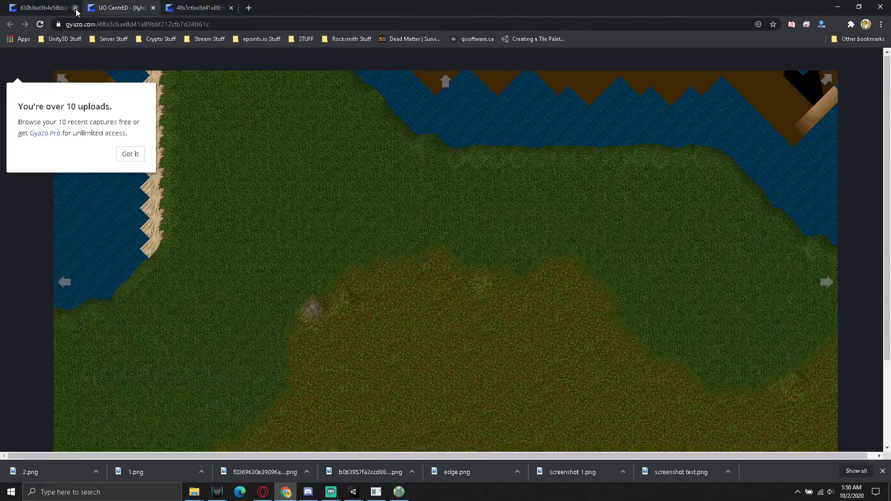
pyautogui.click(75, 8)
pyautogui.click(76, 8)
# - Refresh Unity's assets to import 2.png and show screenshot 1's Sprite Multiple import settings
pyautogui.click(838, 7)
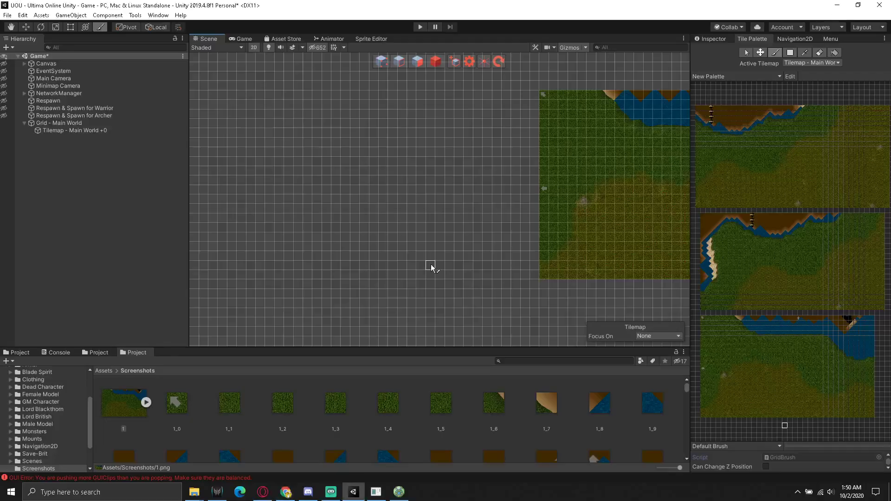
pyautogui.rightClick(312, 406)
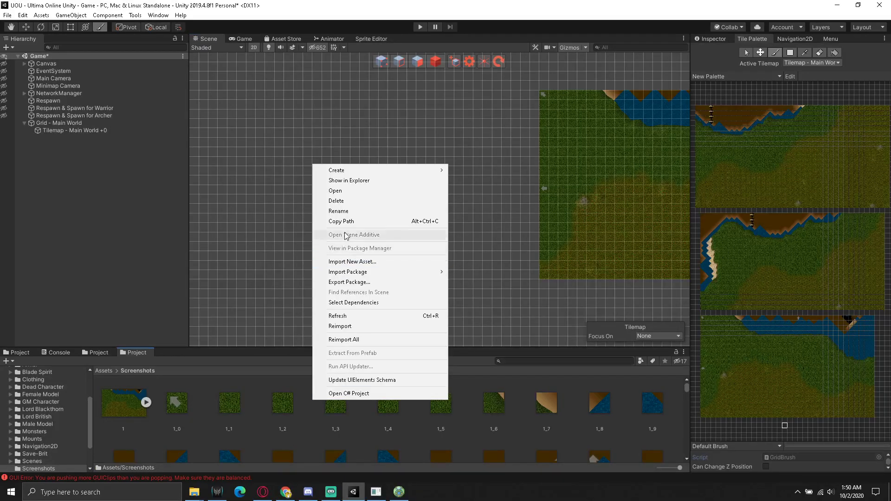
pyautogui.click(349, 317)
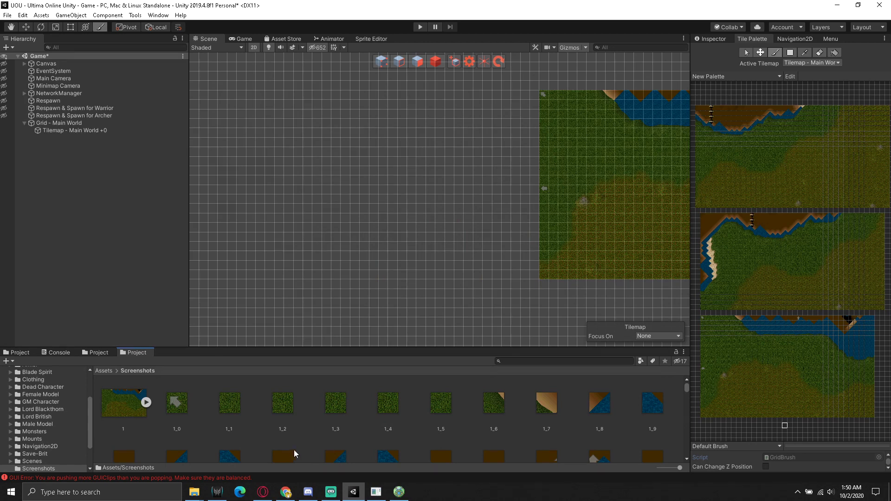
pyautogui.click(712, 39)
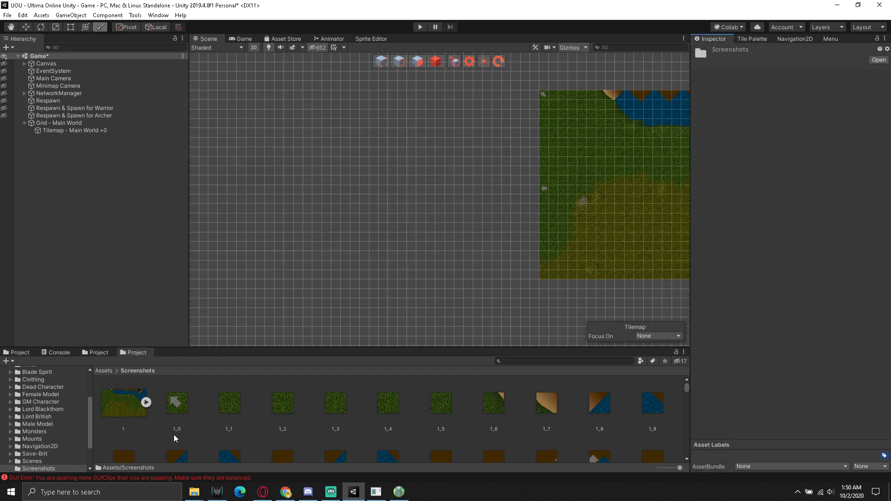
pyautogui.click(115, 407)
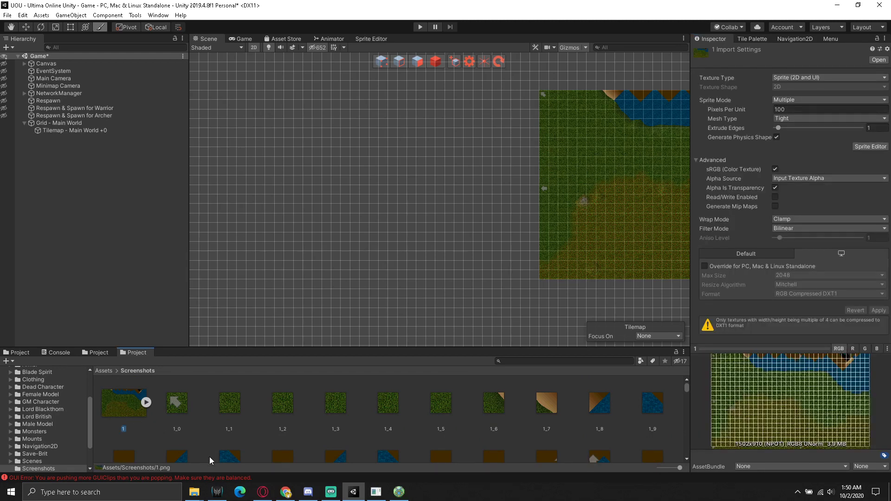
# - Limit the search to the Screenshots folder and inspect the screenshot test_372 tile asset
pyautogui.scroll(-5, 265, 440)
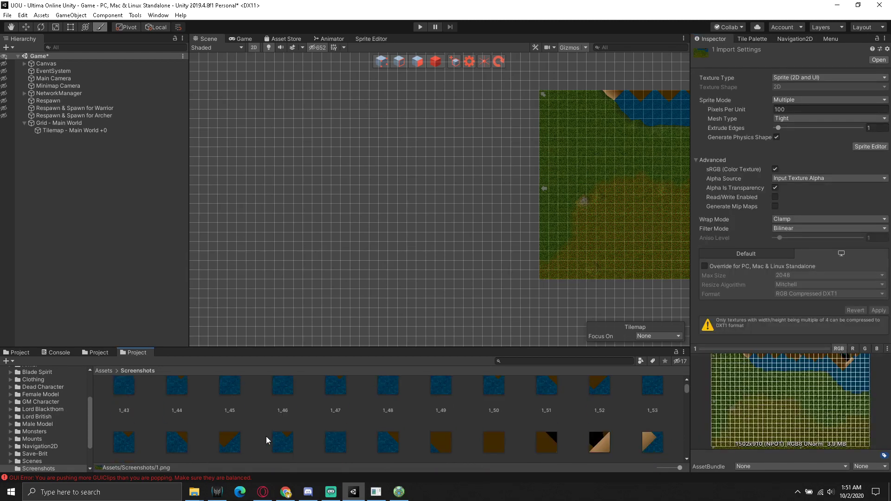
pyautogui.scroll(5, 266, 436)
pyautogui.write('2')
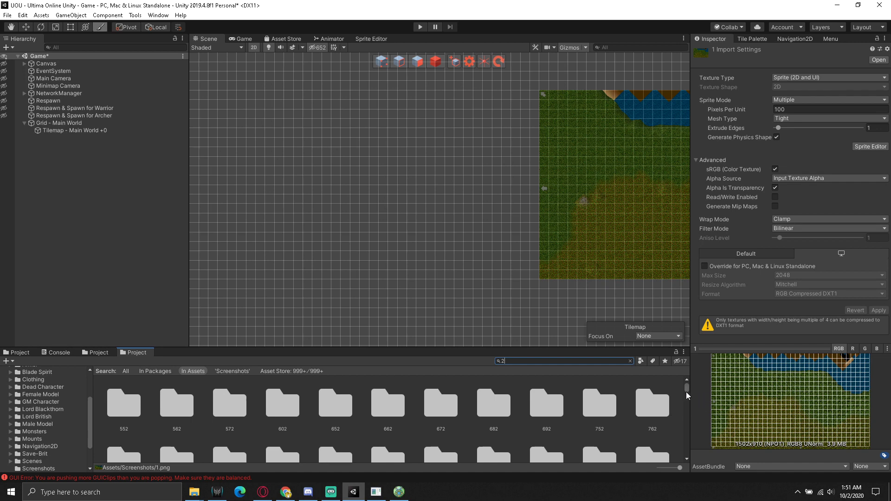
pyautogui.click(237, 373)
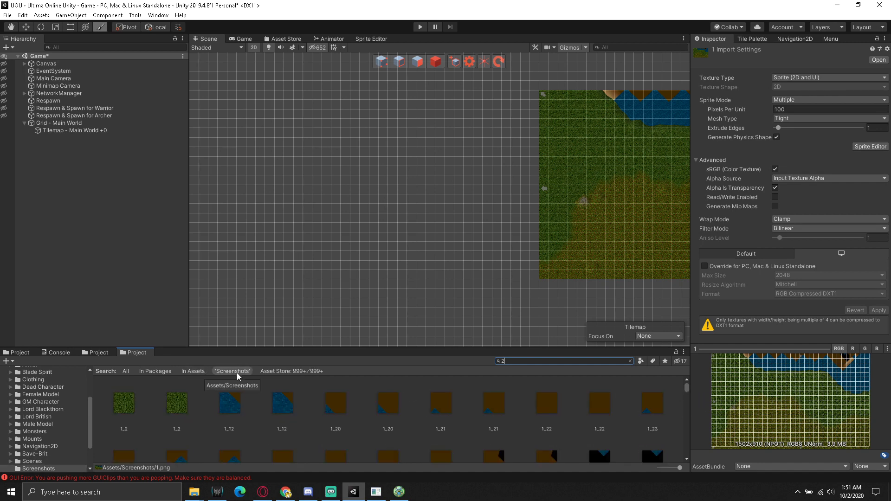
pyautogui.scroll(-5, 597, 434)
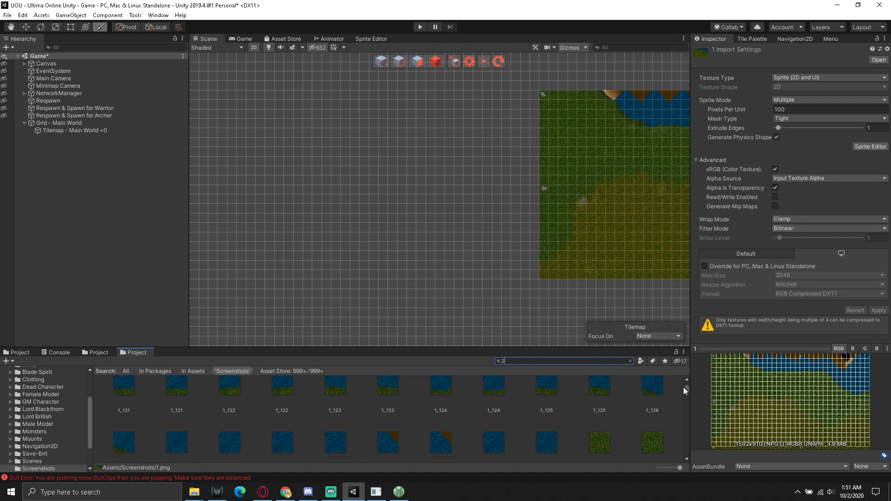
pyautogui.moveTo(683, 387); pyautogui.dragTo(692, 459)
pyautogui.scroll(2, 562, 450)
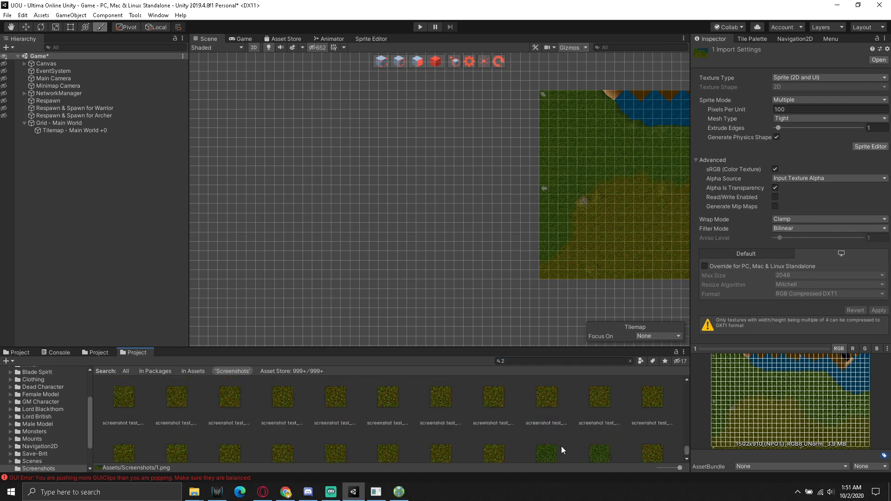
pyautogui.scroll(2, 562, 445)
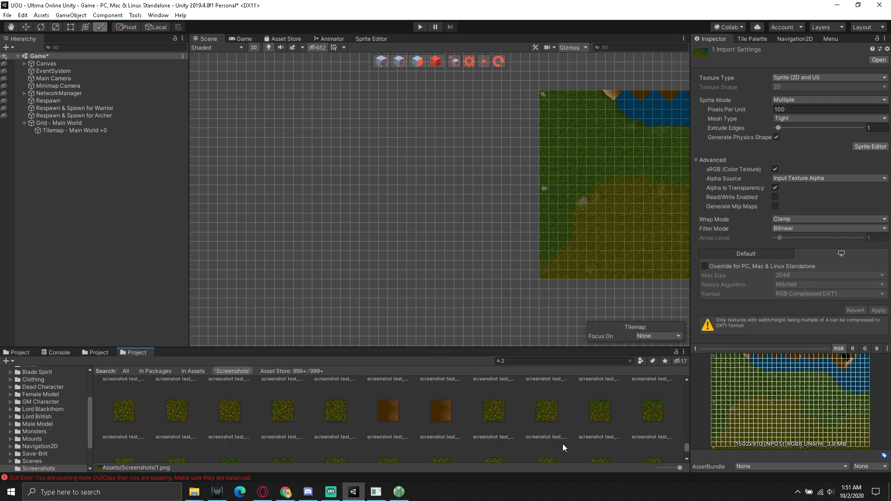
pyautogui.click(544, 411)
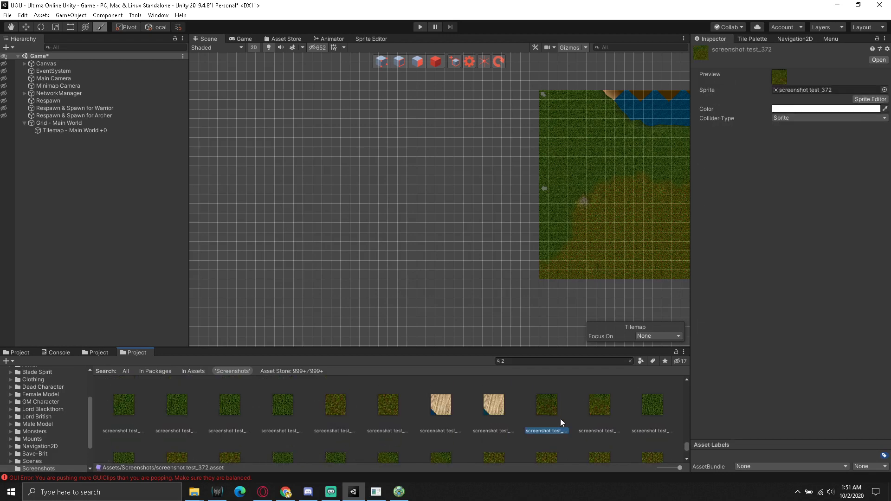
# - Enlarge the asset browser and scroll down to the new screenshot 2 among the tiles
pyautogui.scroll(-2, 574, 426)
pyautogui.scroll(2, 574, 426)
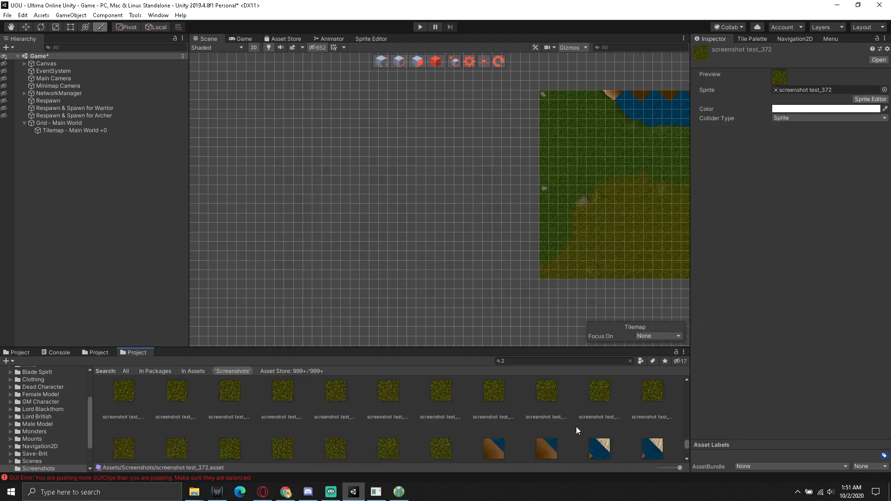
pyautogui.scroll(1, 577, 427)
pyautogui.moveTo(687, 443); pyautogui.dragTo(683, 388)
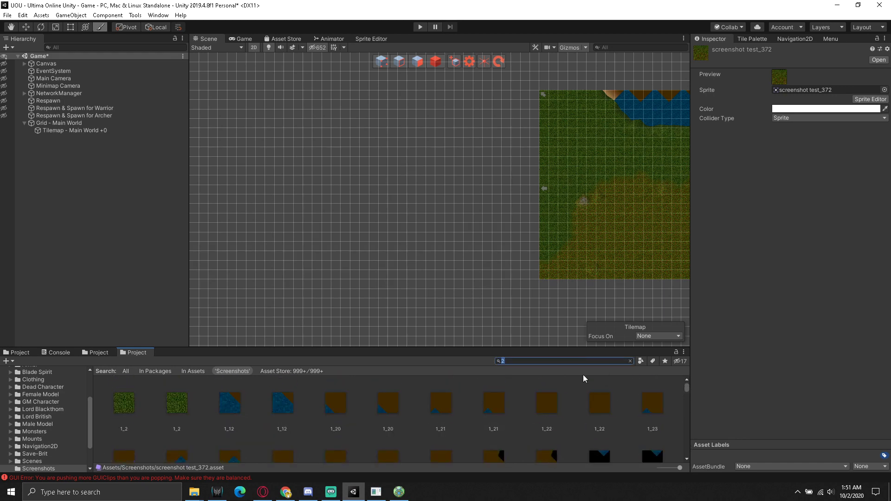
pyautogui.scroll(-2, 572, 414)
pyautogui.scroll(-3, 525, 416)
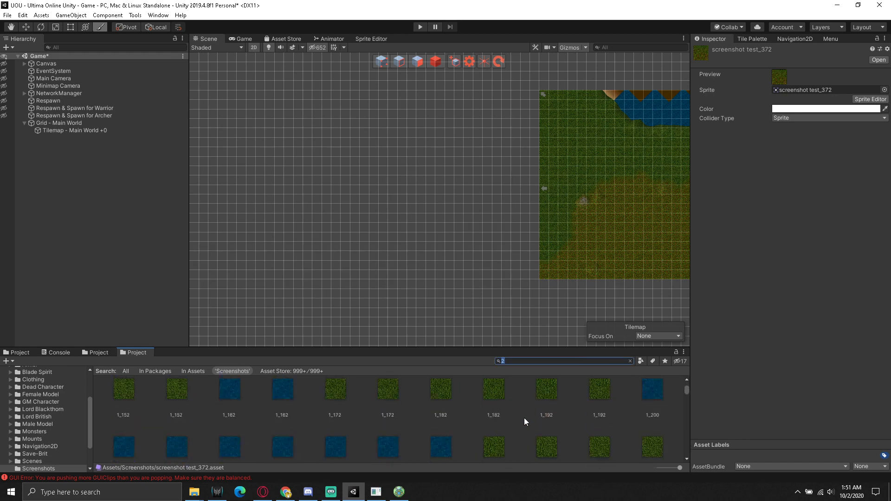
pyautogui.scroll(-3, 525, 420)
pyautogui.scroll(-3, 525, 418)
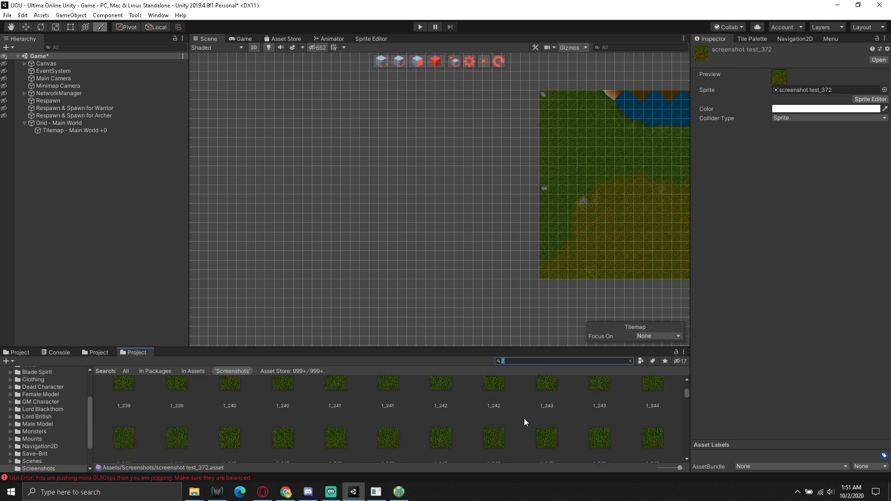
pyautogui.scroll(-2, 524, 418)
pyautogui.scroll(-3, 524, 418)
pyautogui.scroll(-3, 524, 419)
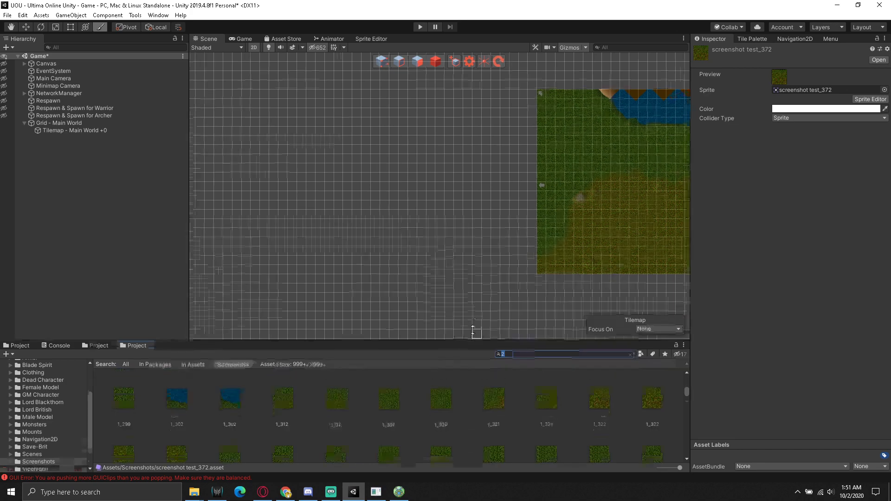
pyautogui.moveTo(473, 349); pyautogui.dragTo(488, 138)
pyautogui.scroll(-3, 491, 192)
pyautogui.scroll(-3, 468, 298)
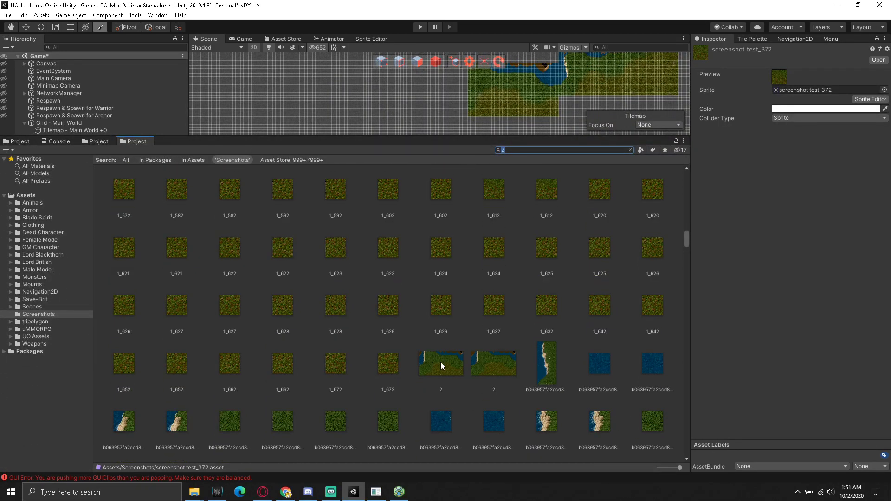
# - Switch 2.png to Multiple sprite mode, apply it, and open it in the Sprite Editor
pyautogui.click(441, 365)
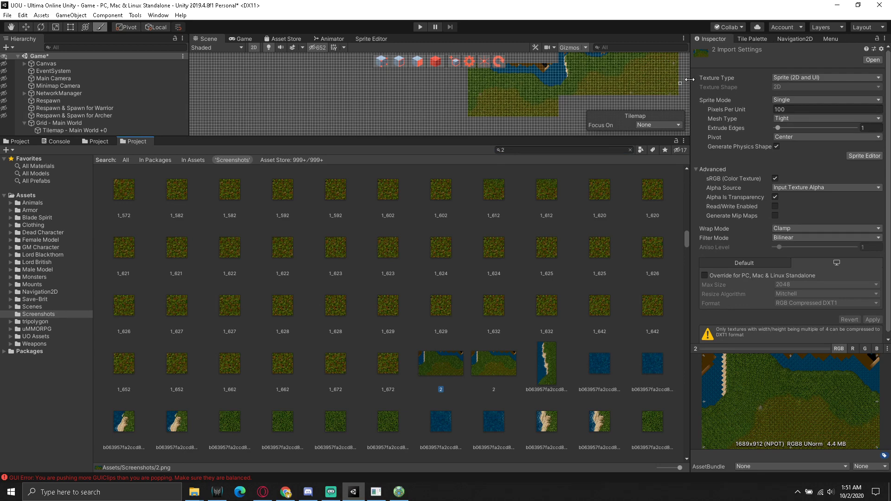
pyautogui.click(799, 100)
pyautogui.click(799, 116)
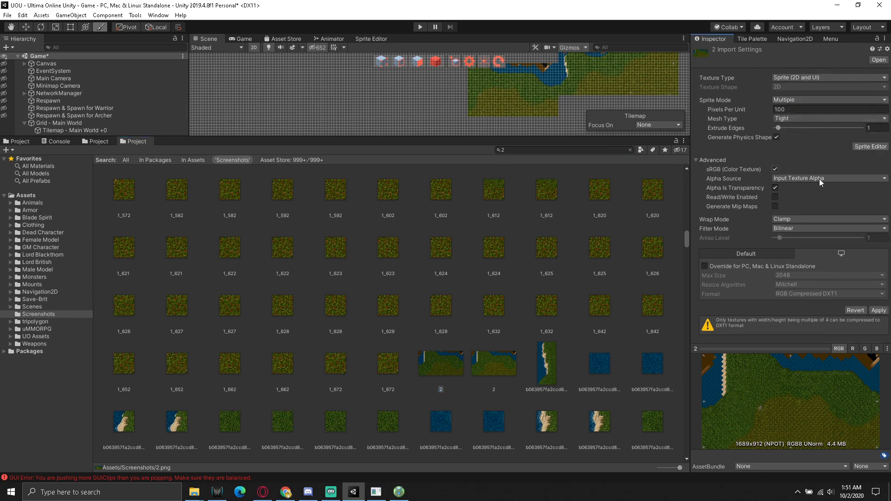
pyautogui.click(878, 310)
pyautogui.click(870, 147)
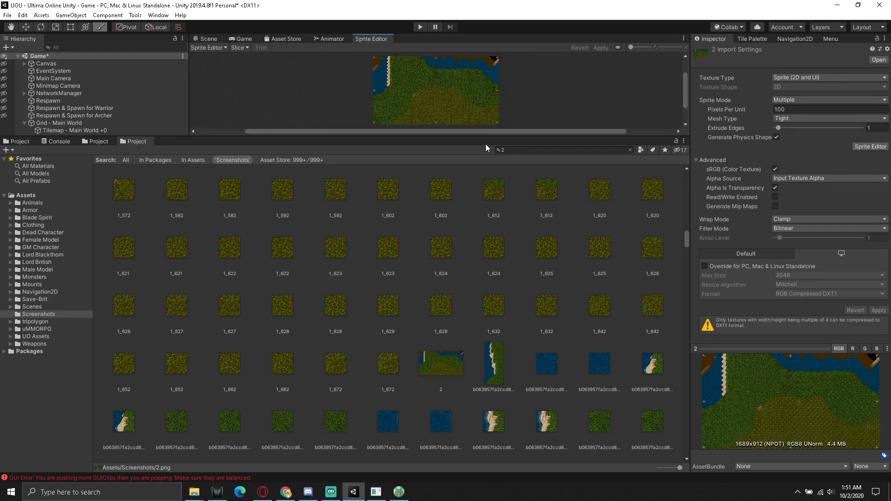
# - Slice screenshot 2 into a 44×44 cell grid and apply the new sprites
pyautogui.moveTo(485, 139); pyautogui.dragTo(476, 371)
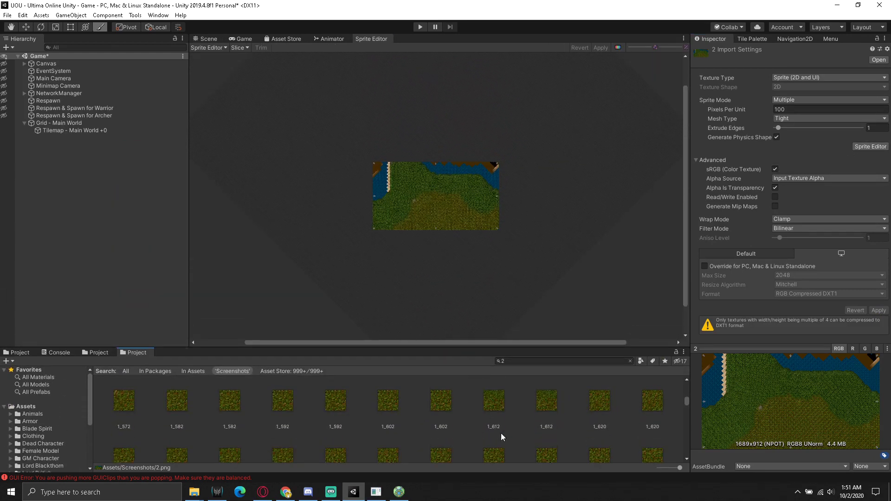
pyautogui.scroll(-3, 542, 425)
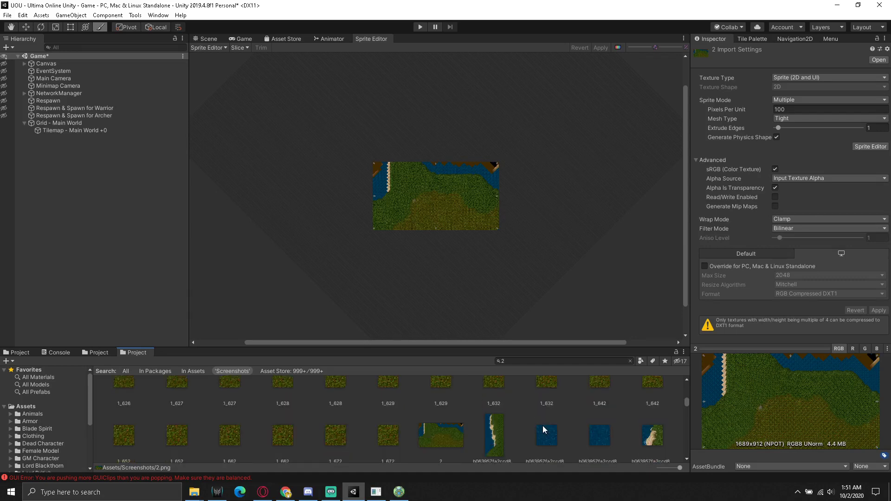
pyautogui.click(687, 458)
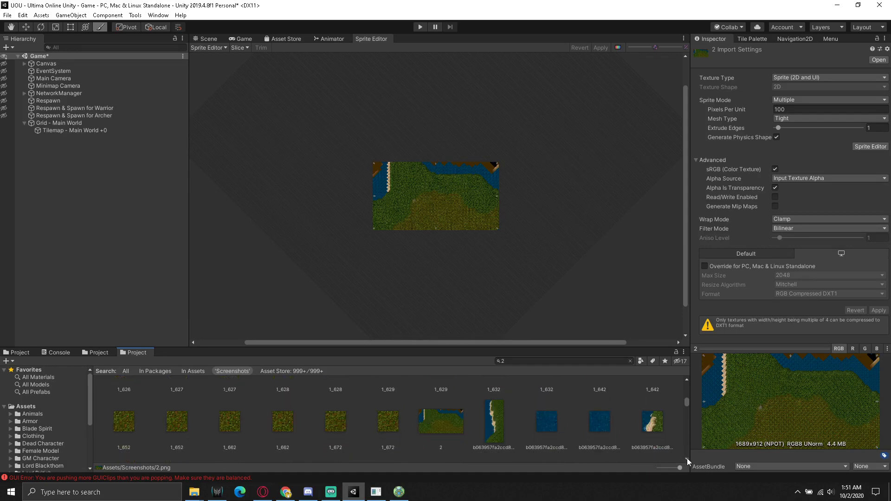
pyautogui.scroll(5, 385, 157)
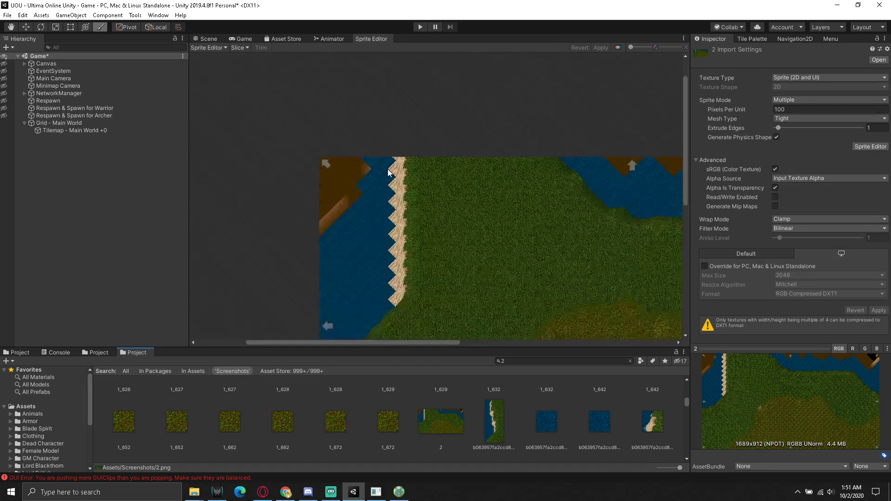
pyautogui.moveTo(483, 230)
pyautogui.mouseDown(button='middle')
pyautogui.moveTo(372, 148)
pyautogui.moveTo(378, 161)
pyautogui.mouseUp(button='middle')
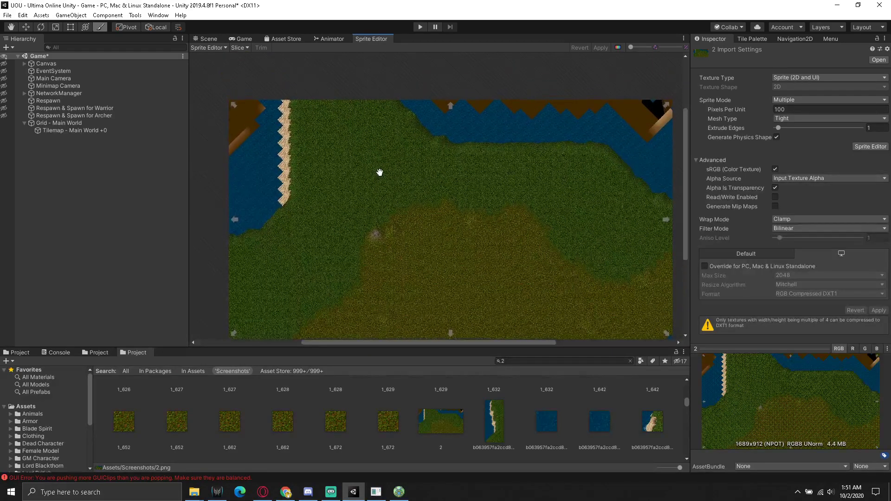
pyautogui.click(240, 45)
pyautogui.click(336, 138)
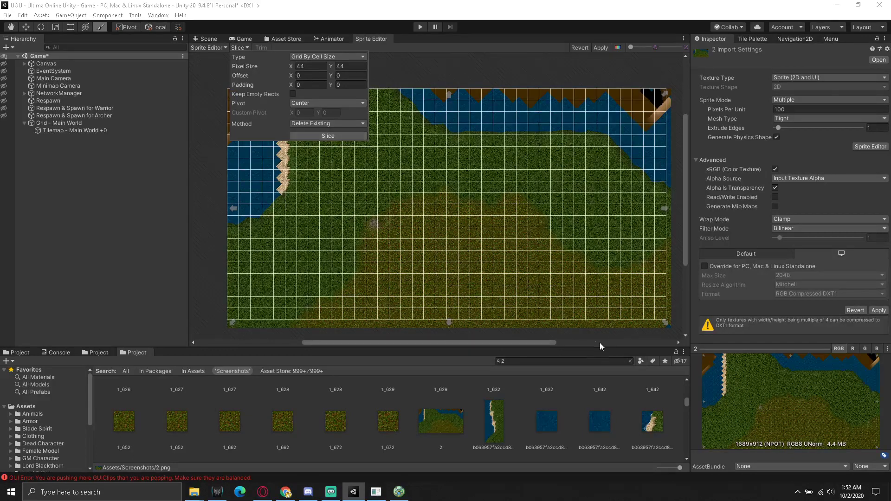
pyautogui.click(553, 71)
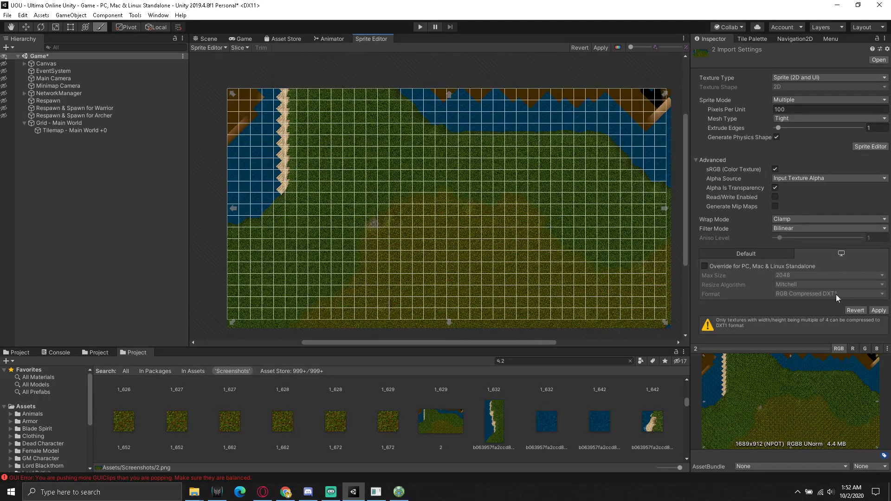
pyautogui.click(879, 310)
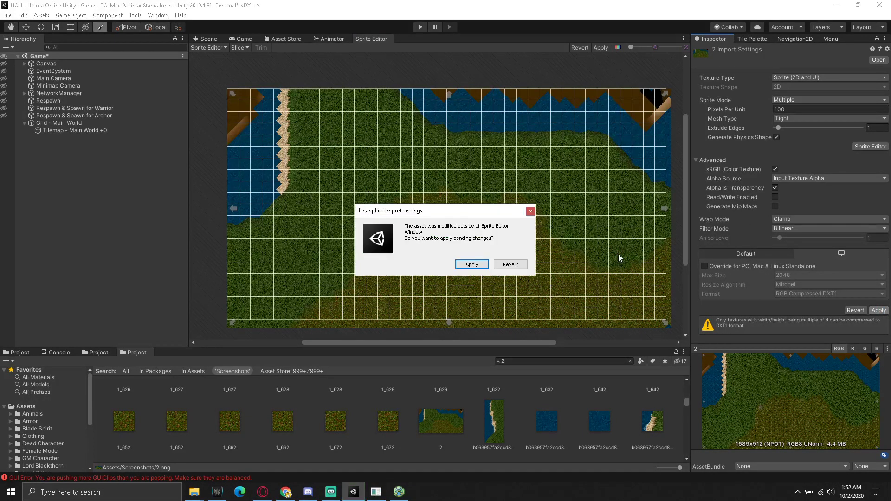
pyautogui.click(470, 265)
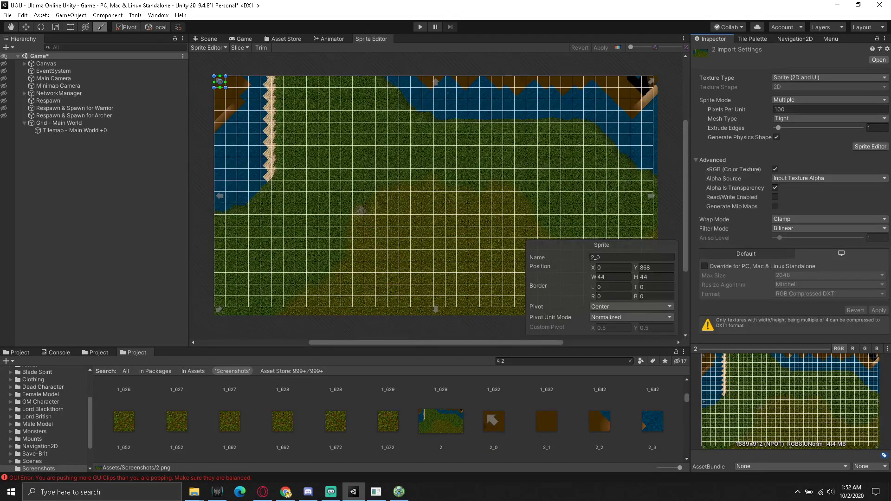
# - Recheck screenshot 2's slicing in the Sprite Editor, then close the editor
pyautogui.click(213, 39)
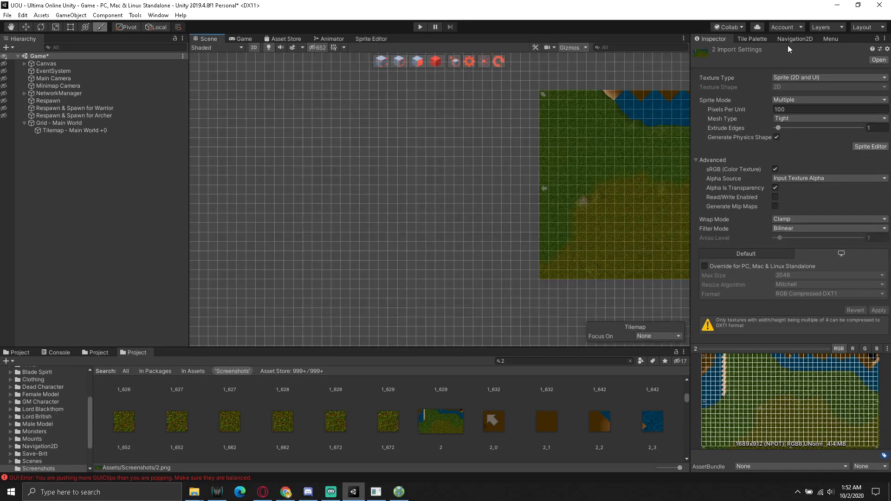
pyautogui.click(759, 41)
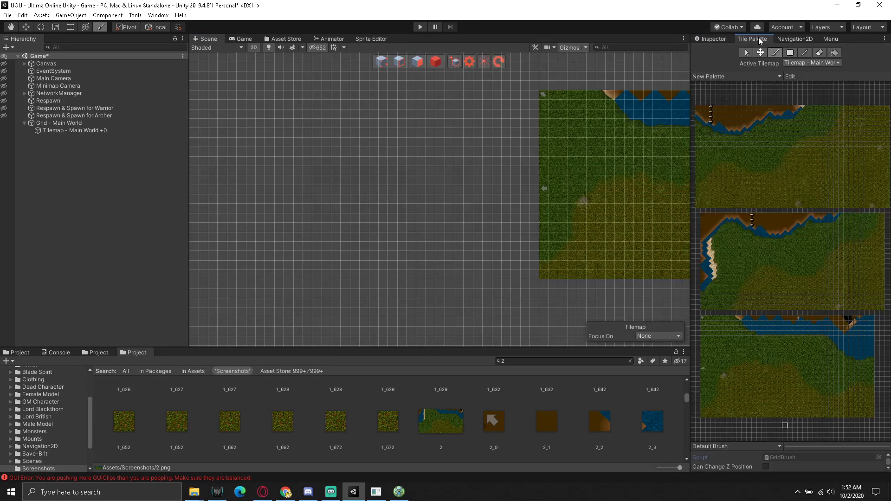
pyautogui.click(440, 427)
pyautogui.click(366, 39)
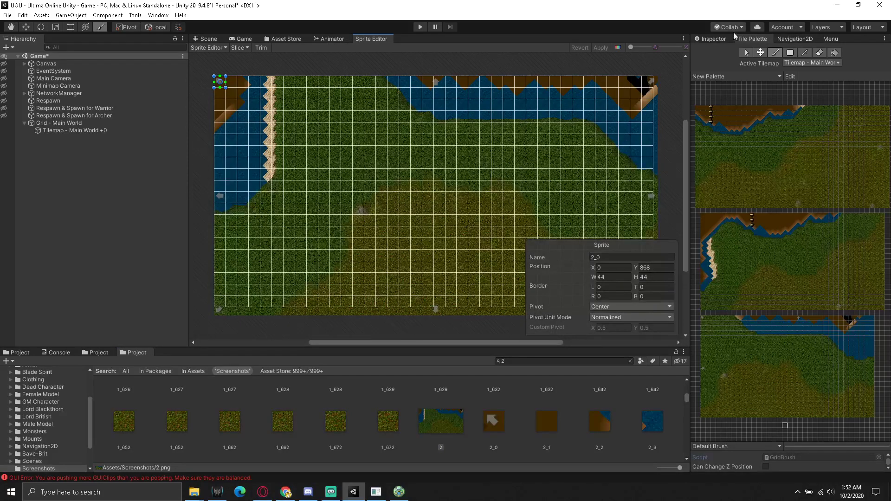
pyautogui.click(715, 39)
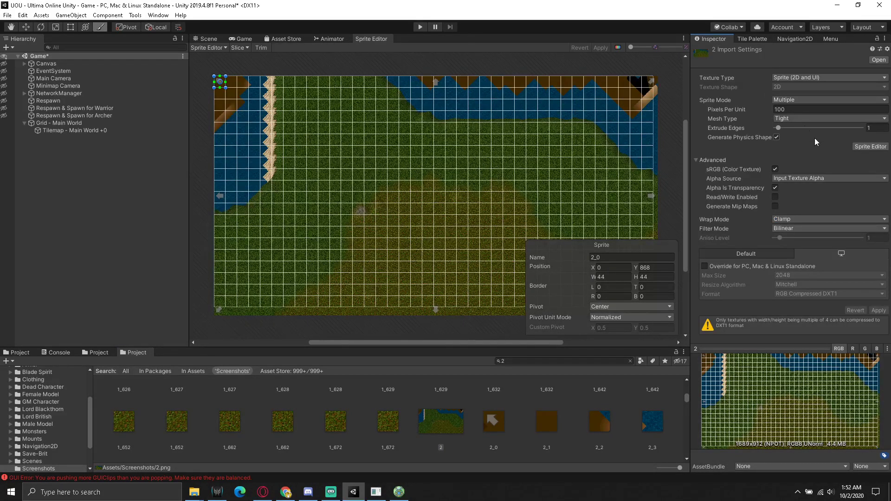
pyautogui.click(242, 47)
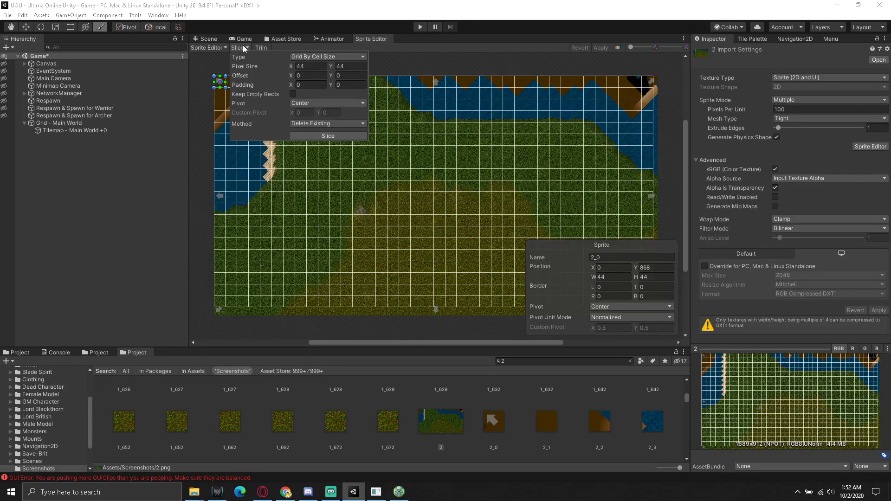
pyautogui.click(453, 60)
pyautogui.hotkey('ctrl', '1')
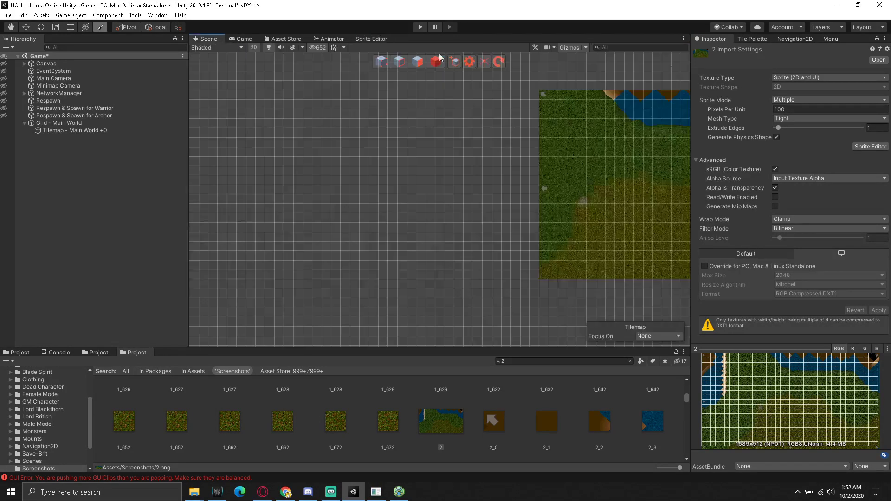
# - Show the Tile Palette with its three map blocks and drag sliced 2.png toward it
pyautogui.click(751, 39)
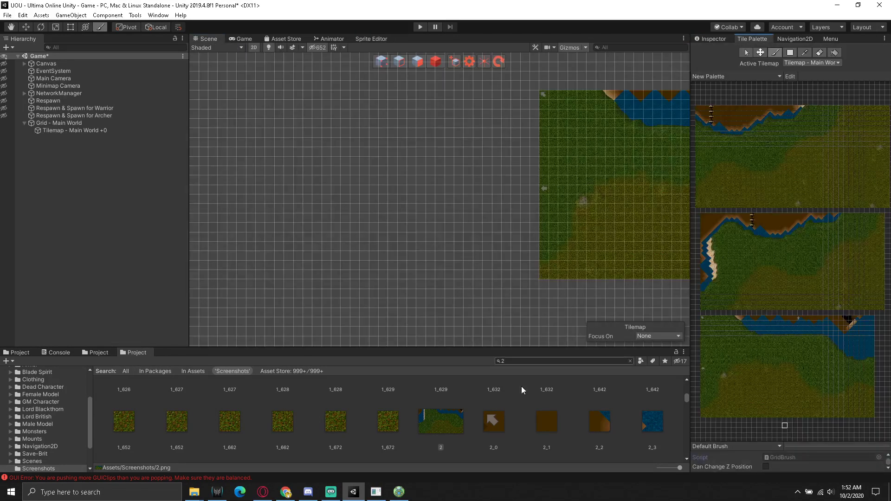
pyautogui.click(439, 424)
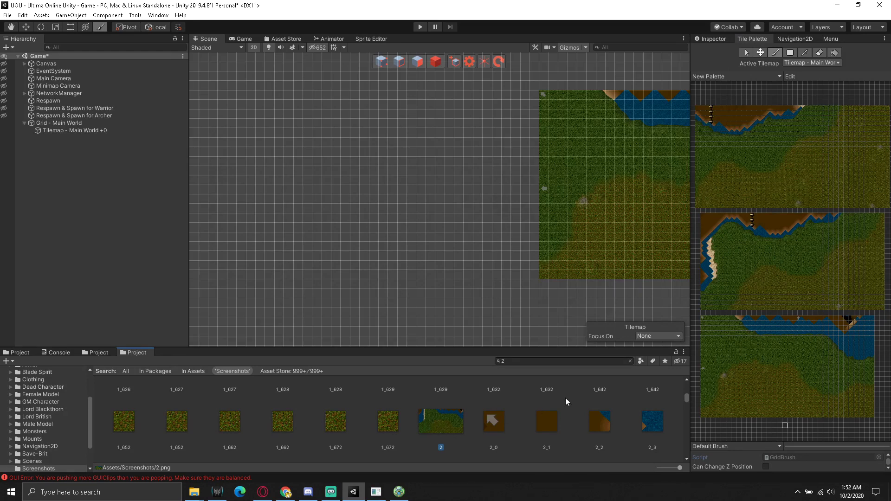
pyautogui.moveTo(742, 369); pyautogui.dragTo(703, 326)
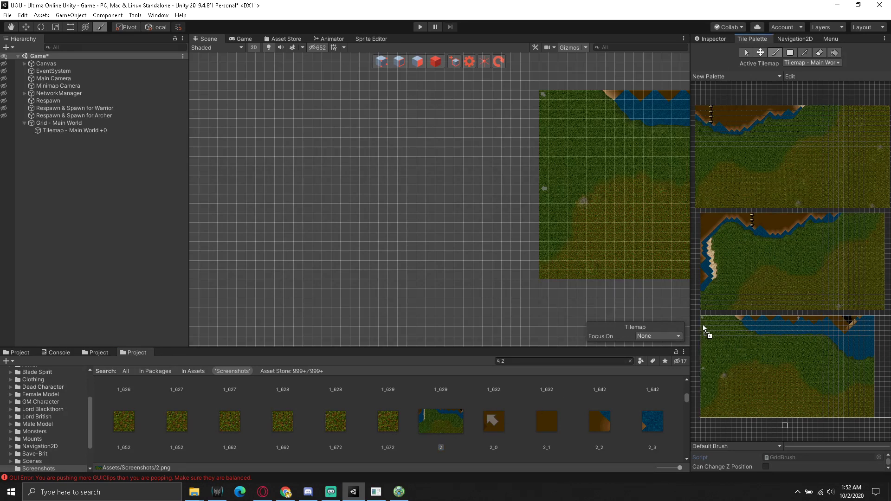
# - Cancel the first tile drop into Assets, clear the search and reselect sprite 2
pyautogui.moveTo(703, 326); pyautogui.dragTo(703, 326)
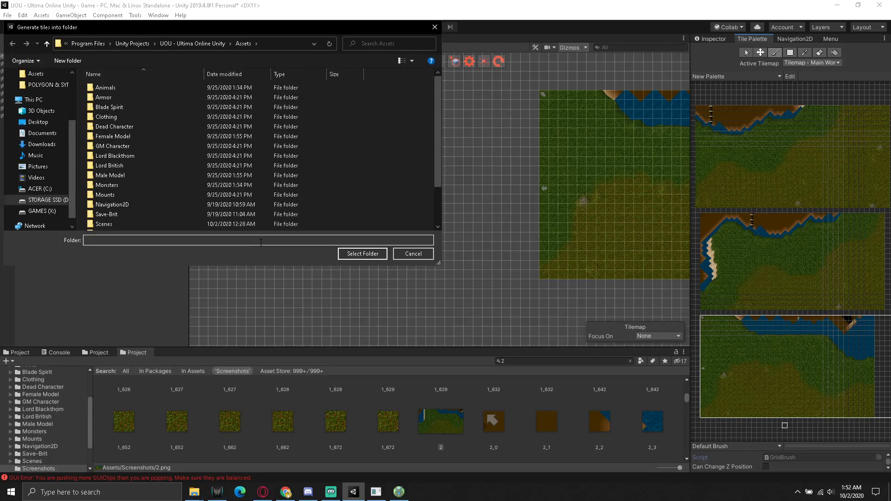
pyautogui.click(413, 254)
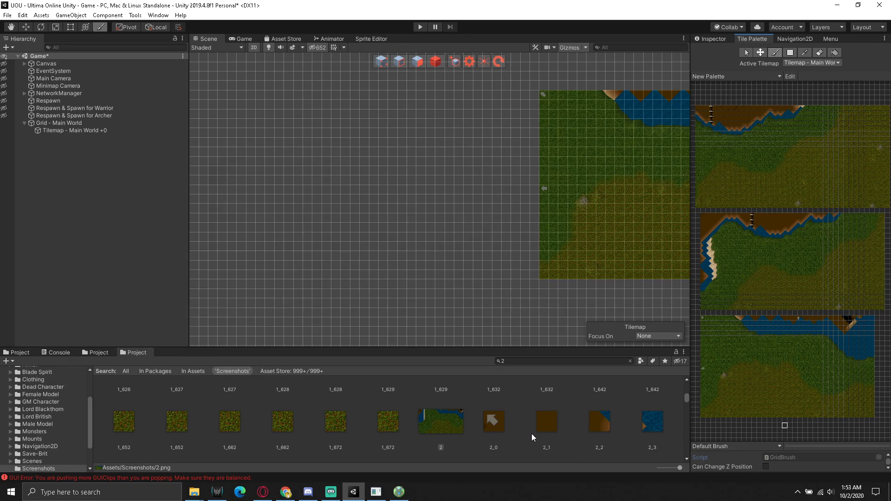
pyautogui.scroll(3, 530, 434)
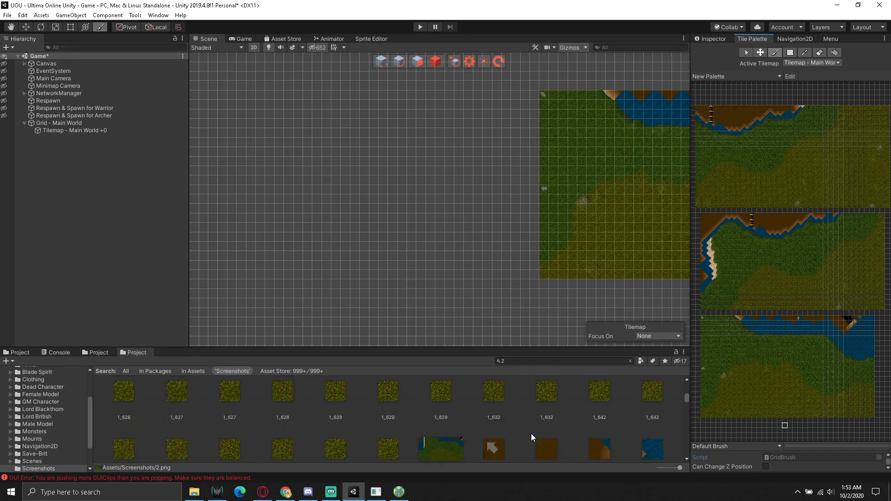
pyautogui.moveTo(686, 397); pyautogui.dragTo(685, 384)
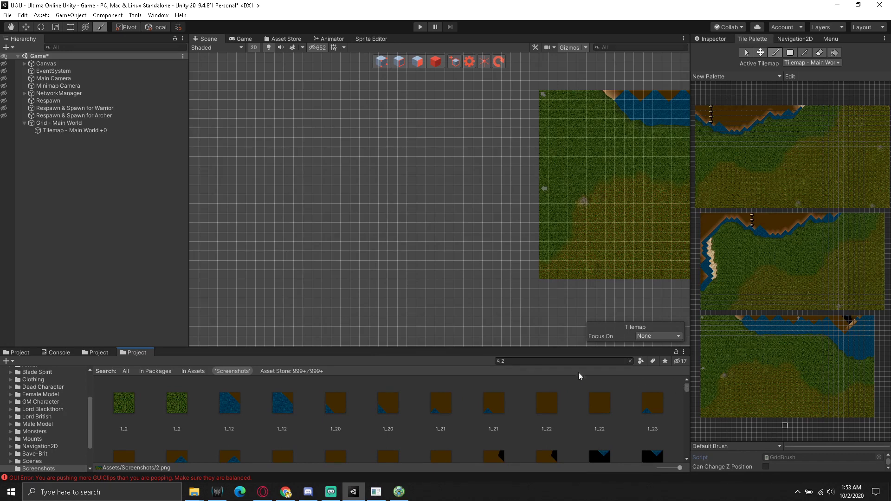
pyautogui.click(569, 361)
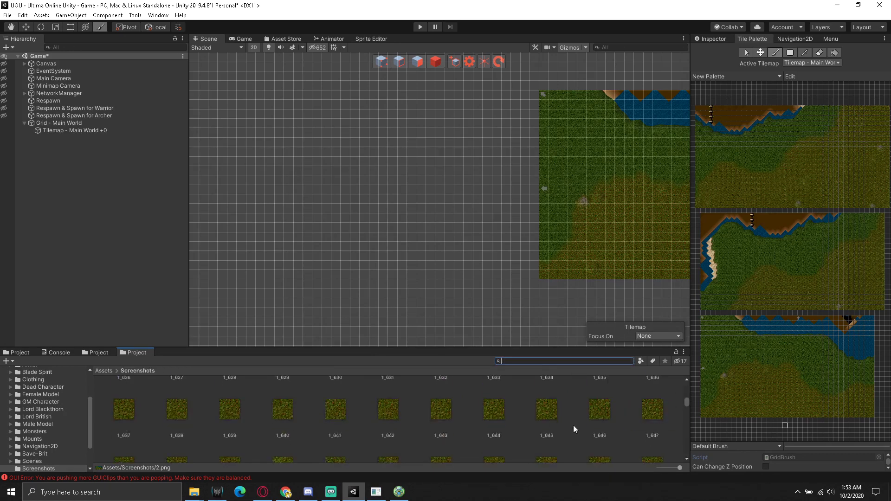
pyautogui.click(653, 415)
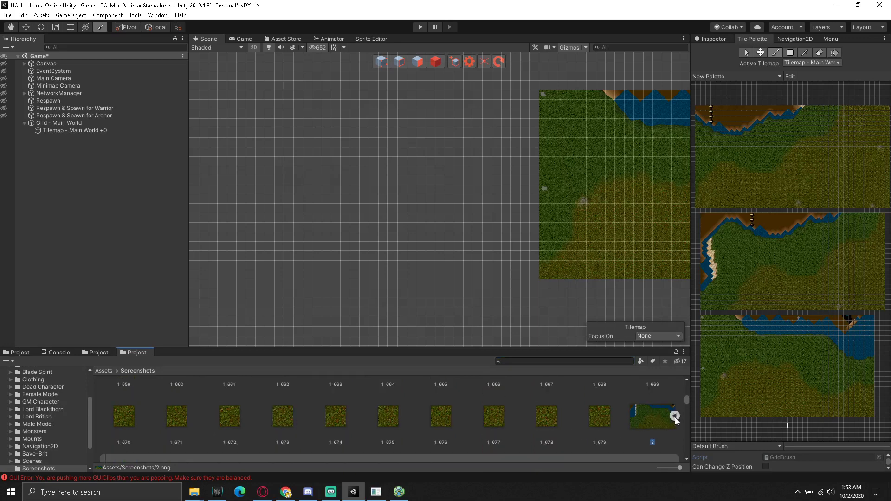
pyautogui.click(674, 415)
# - Drop sprite 2 on the palette to generate 760 tiles into Assets/Screenshots, then switch to UO CentrED
pyautogui.moveTo(649, 418); pyautogui.dragTo(704, 325)
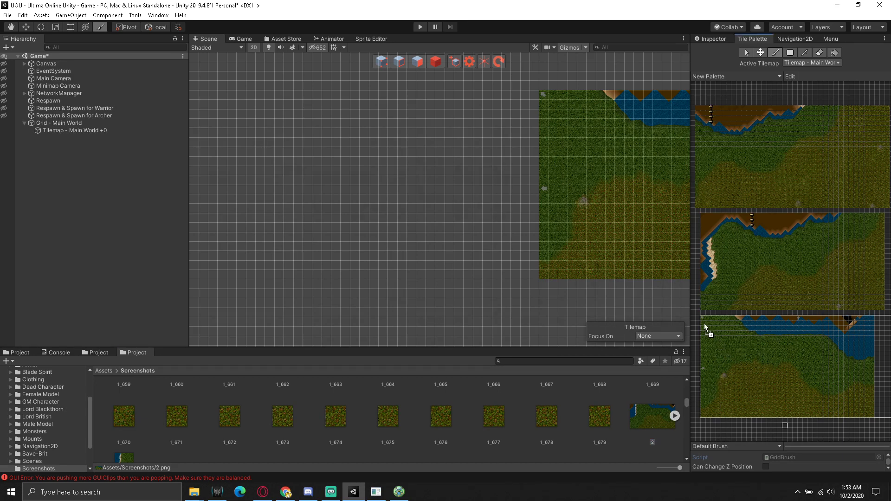
pyautogui.moveTo(704, 326); pyautogui.dragTo(703, 324)
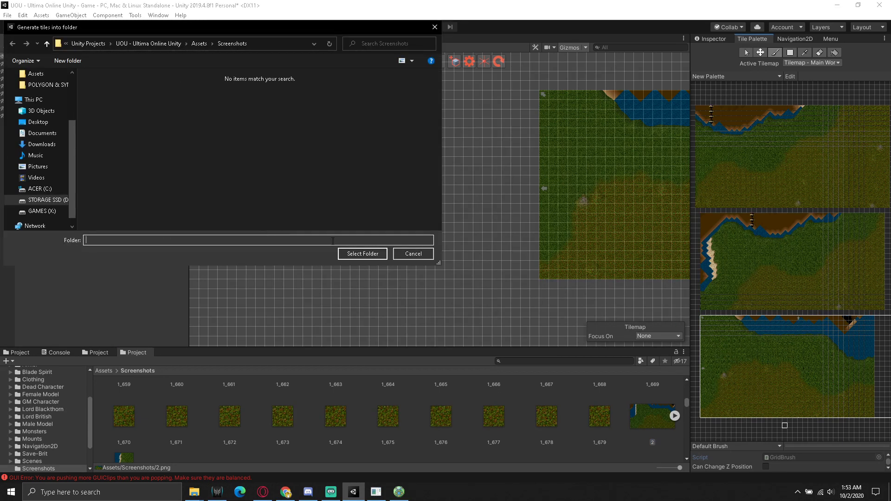
pyautogui.click(357, 252)
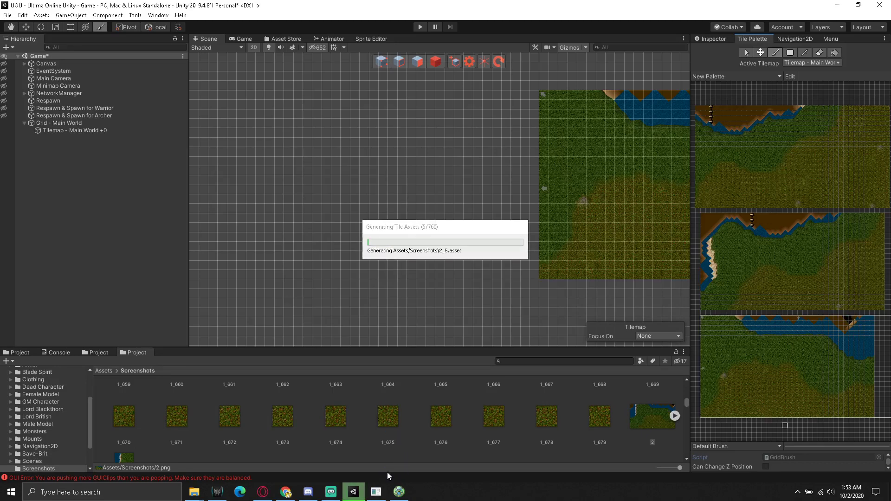
pyautogui.click(399, 495)
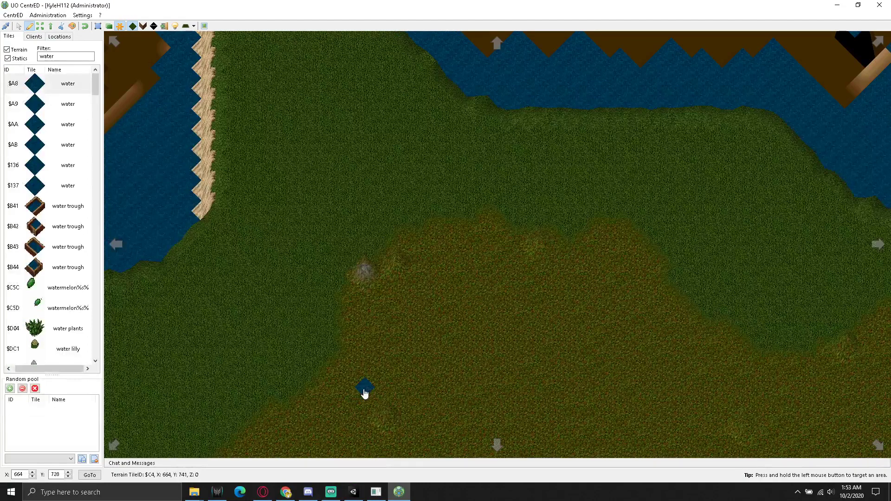
# - Scroll the CentrED map north to the coastline and Gyazo-capture the entire map view
pyautogui.scroll(2, 365, 393)
pyautogui.scroll(2, 365, 394)
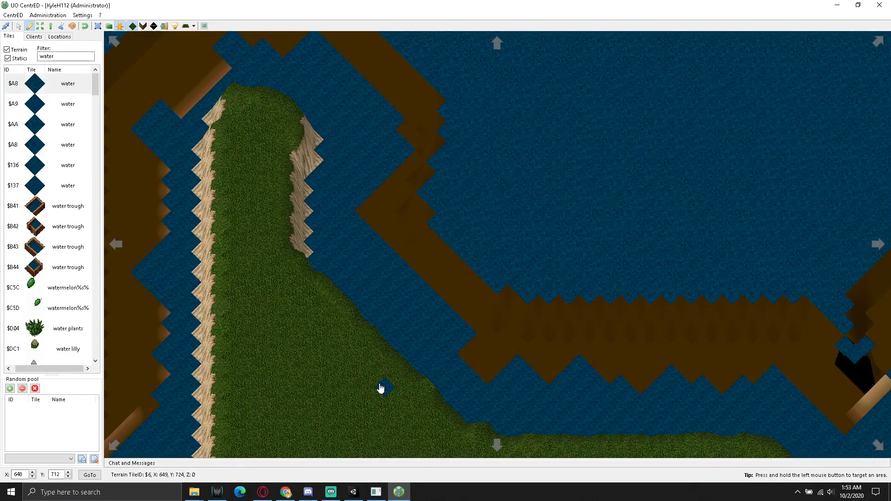
pyautogui.click(797, 492)
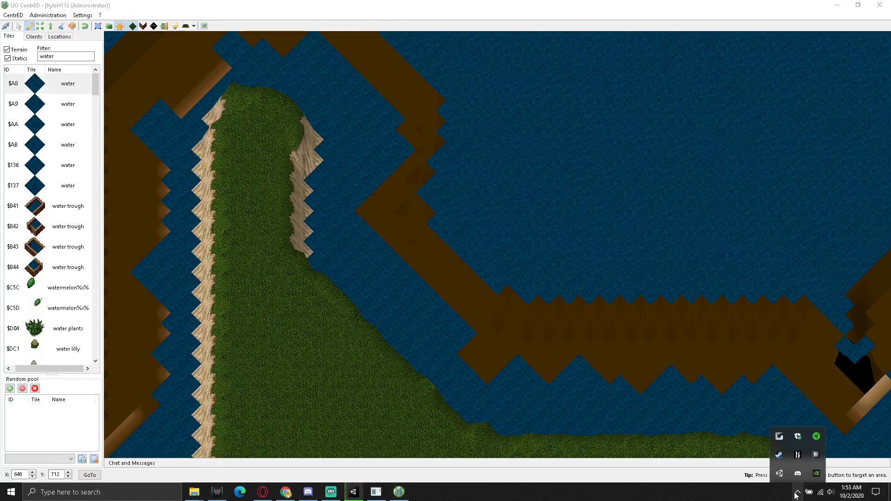
pyautogui.rightClick(779, 438)
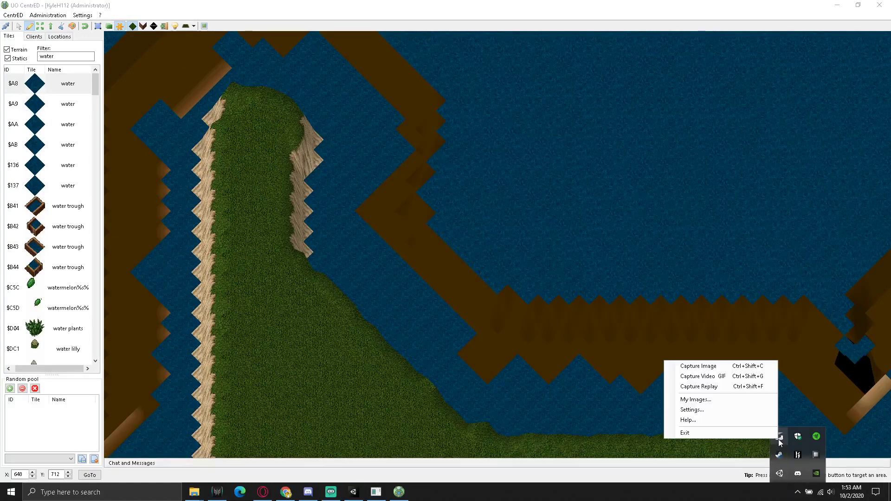
pyautogui.click(720, 366)
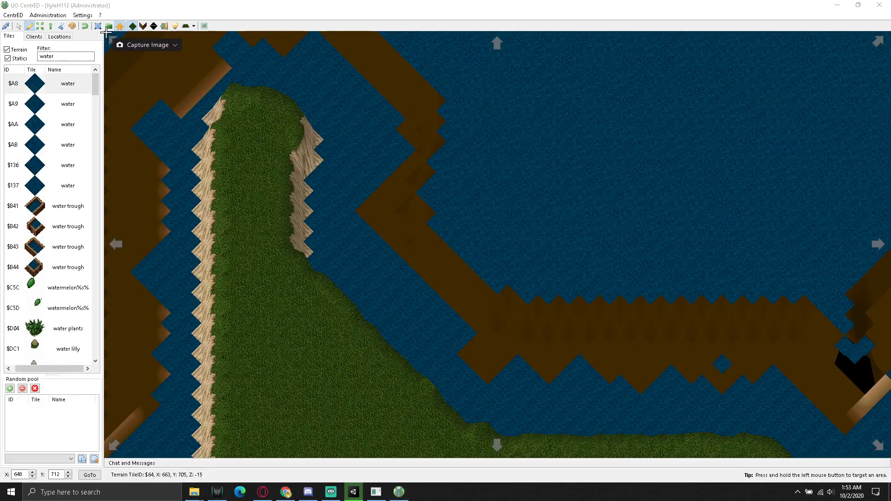
pyautogui.moveTo(107, 33)
pyautogui.mouseDown()
pyautogui.moveTo(813, 450)
pyautogui.moveTo(887, 455)
pyautogui.mouseUp()
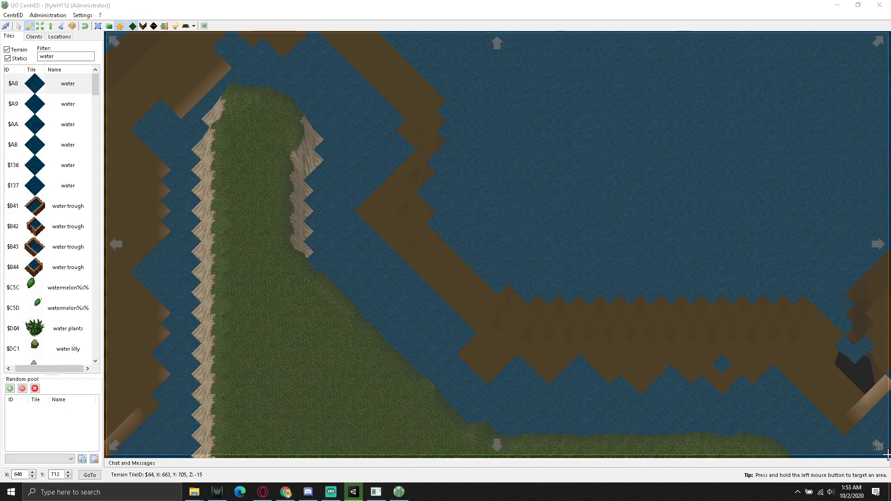
pyautogui.moveTo(887, 455); pyautogui.dragTo(887, 455)
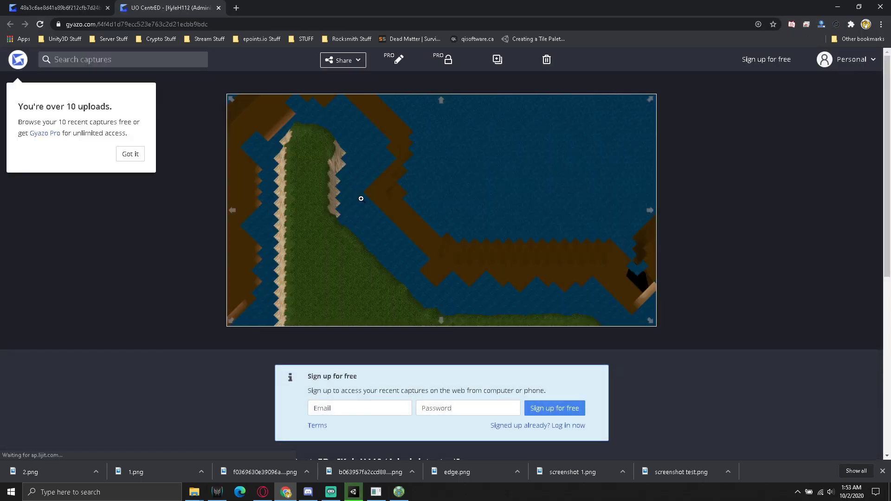
# - Save the Gyazo capture as a.png in Assets/Screenshots and minimize Chrome back to Unity
pyautogui.click(361, 199)
pyautogui.rightClick(394, 200)
pyautogui.click(437, 214)
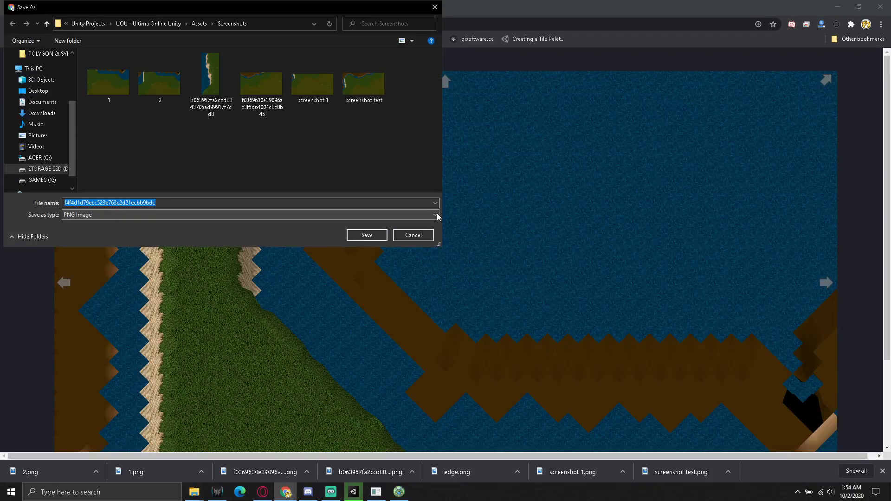
pyautogui.write('a')
pyautogui.press('Return')
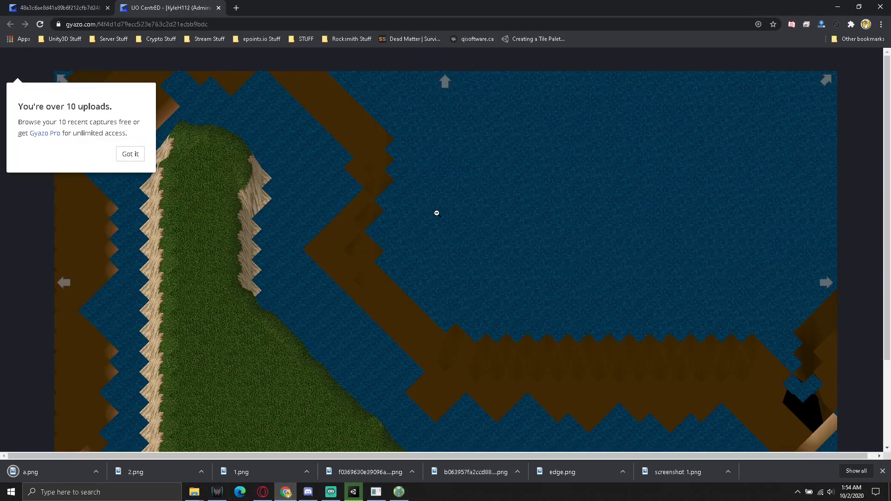
pyautogui.click(838, 6)
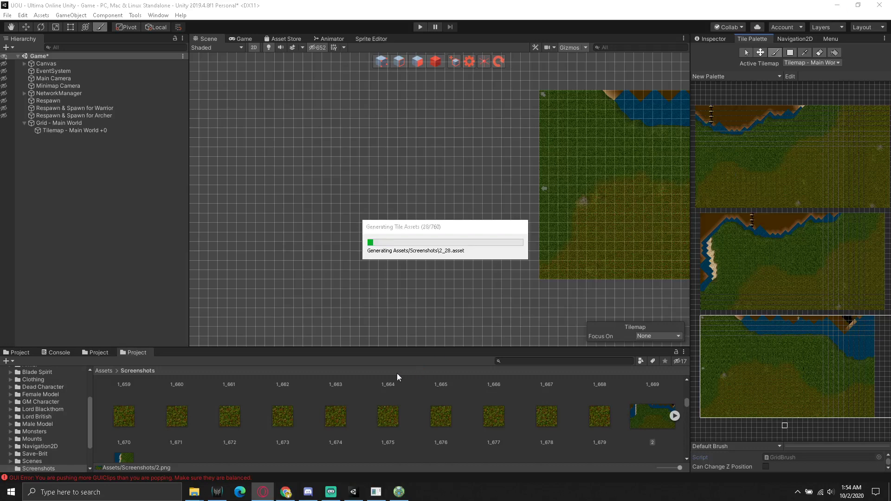
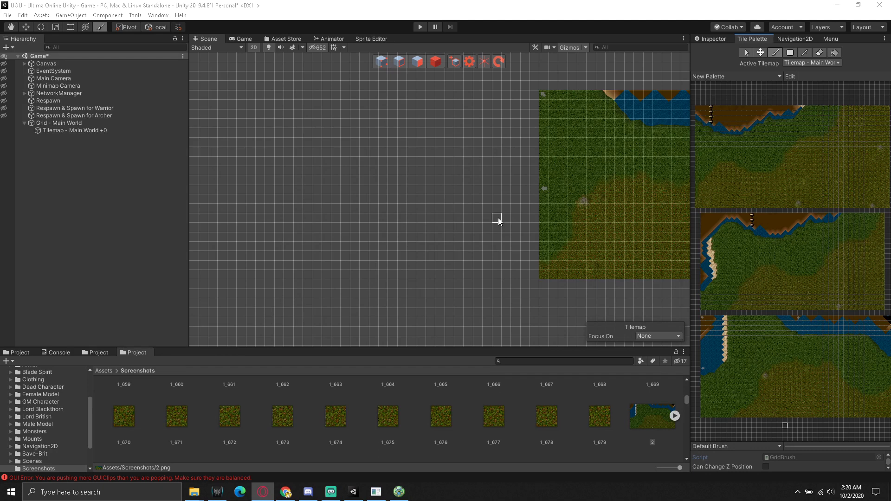
# - Drop screenshot 2.png into the Tile Palette as a new block below the others
pyautogui.click(652, 419)
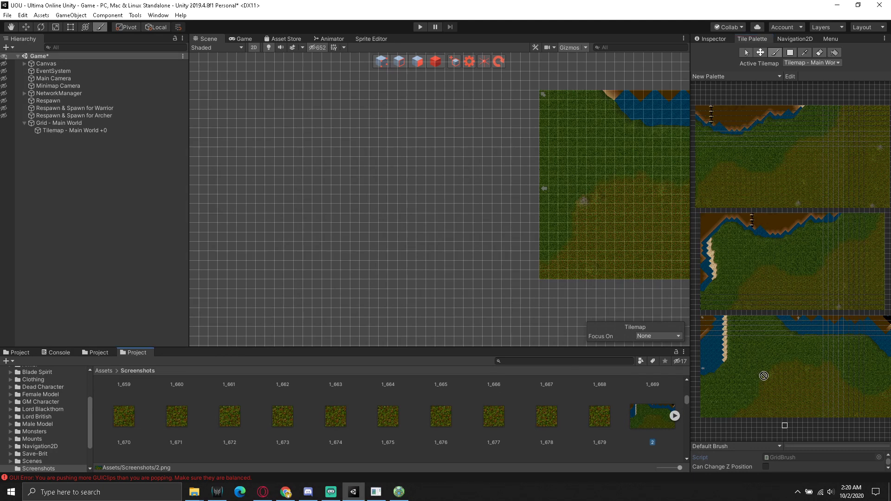
pyautogui.moveTo(764, 376); pyautogui.dragTo(703, 322)
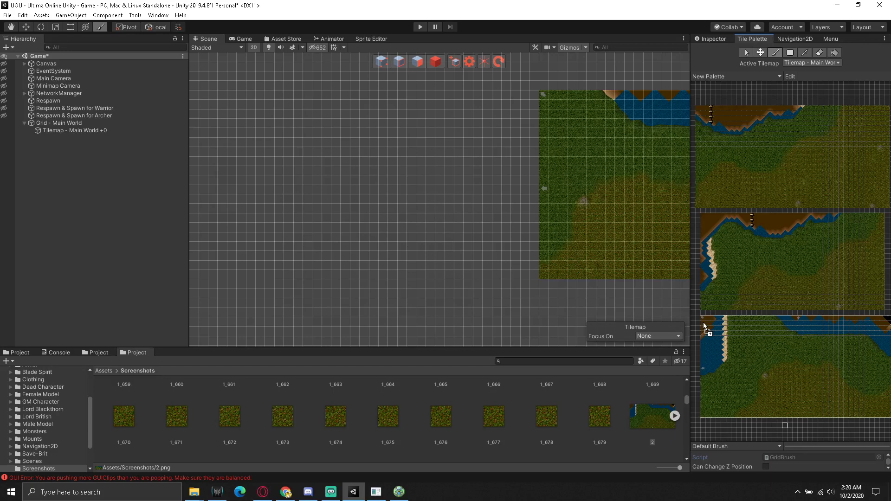
pyautogui.moveTo(703, 322)
pyautogui.mouseDown()
pyautogui.moveTo(708, 327)
pyautogui.moveTo(701, 324)
pyautogui.mouseUp()
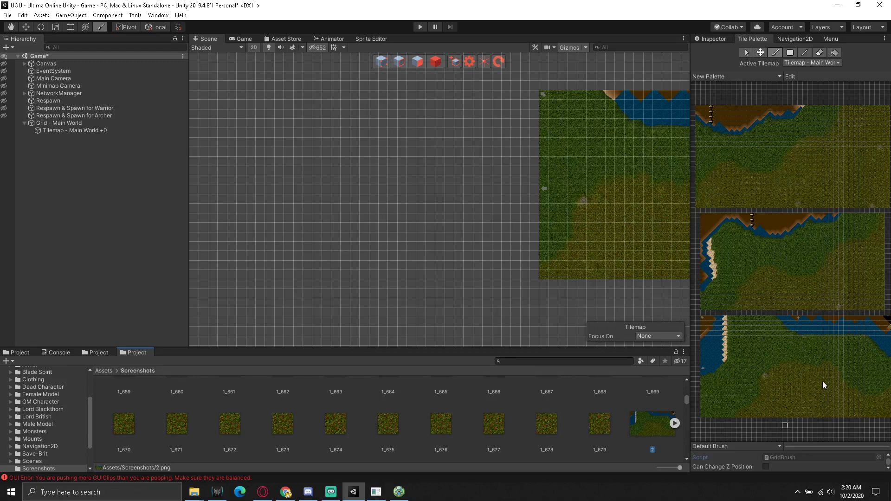
pyautogui.scroll(-2, 823, 380)
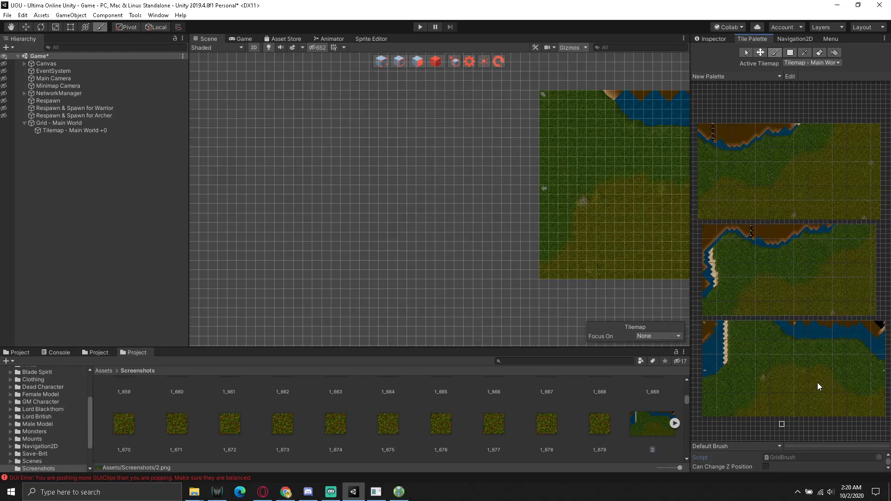
pyautogui.moveTo(779, 374); pyautogui.dragTo(770, 359, button='middle')
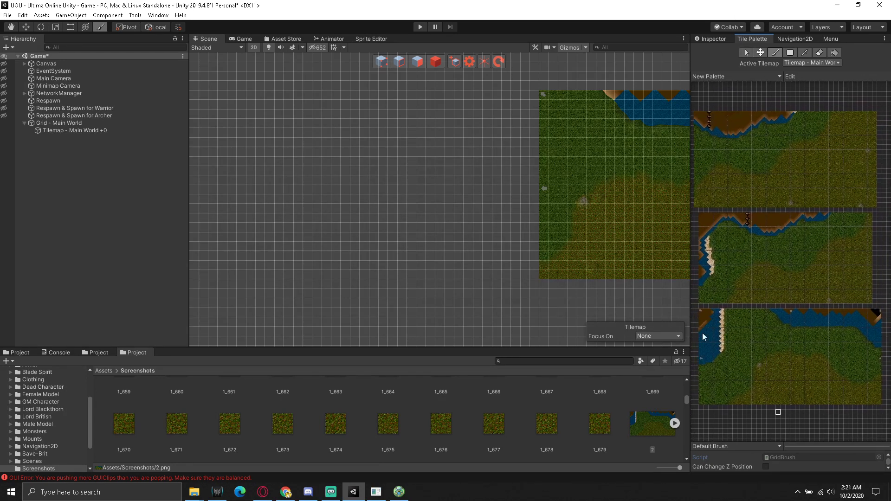
# - Pick the whole new tile block and paint it onto the map's left side
pyautogui.moveTo(699, 310); pyautogui.dragTo(880, 404)
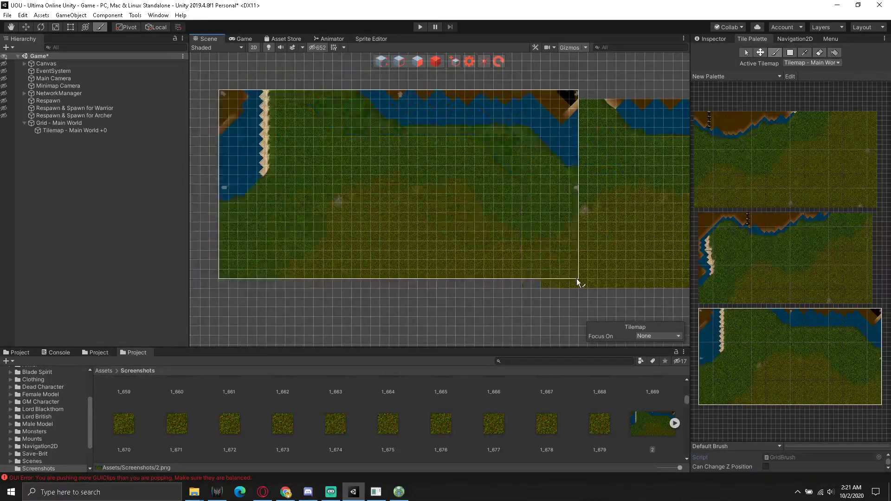
pyautogui.moveTo(608, 278)
pyautogui.mouseDown(button='middle')
pyautogui.moveTo(564, 309)
pyautogui.moveTo(690, 288)
pyautogui.moveTo(636, 248)
pyautogui.moveTo(463, 258)
pyautogui.mouseUp(button='middle')
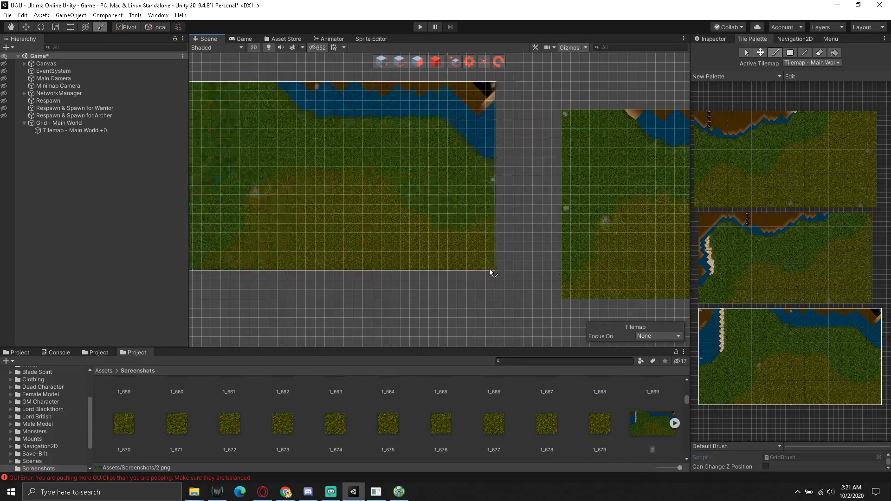
pyautogui.moveTo(563, 272)
pyautogui.mouseDown(button='middle')
pyautogui.moveTo(571, 267)
pyautogui.moveTo(484, 282)
pyautogui.mouseUp(button='middle')
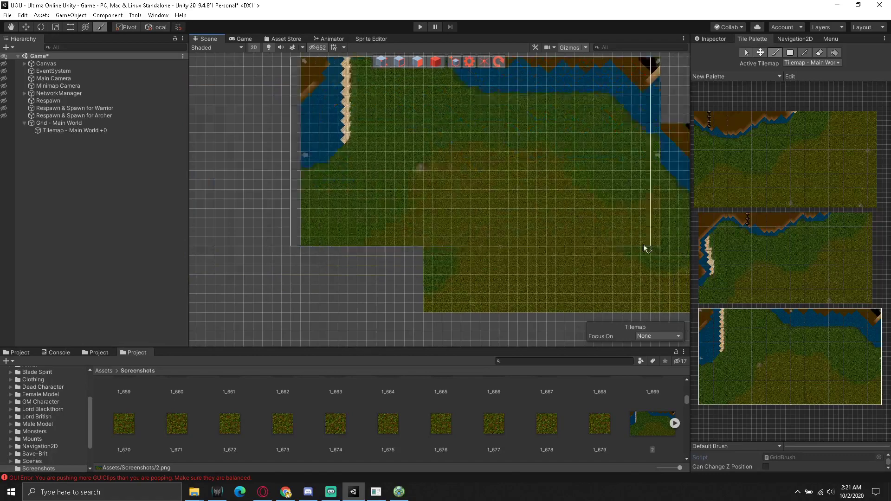
pyautogui.moveTo(485, 282); pyautogui.dragTo(508, 234, button='middle')
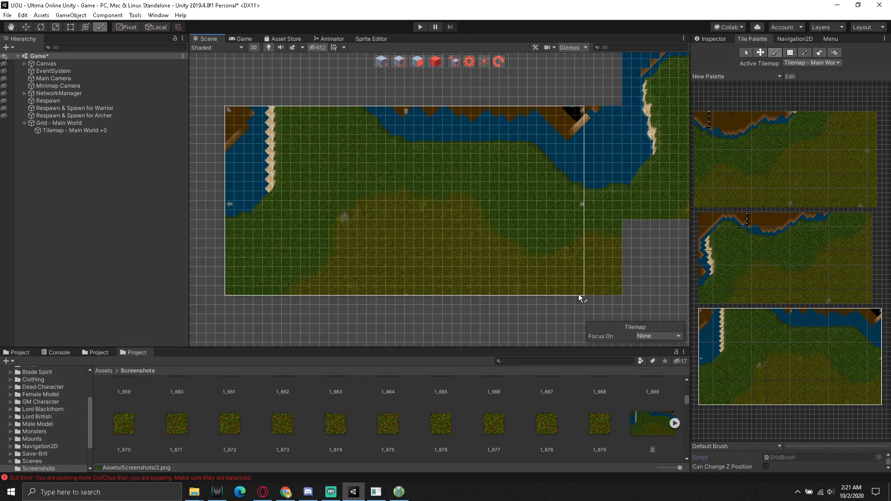
pyautogui.click(777, 432)
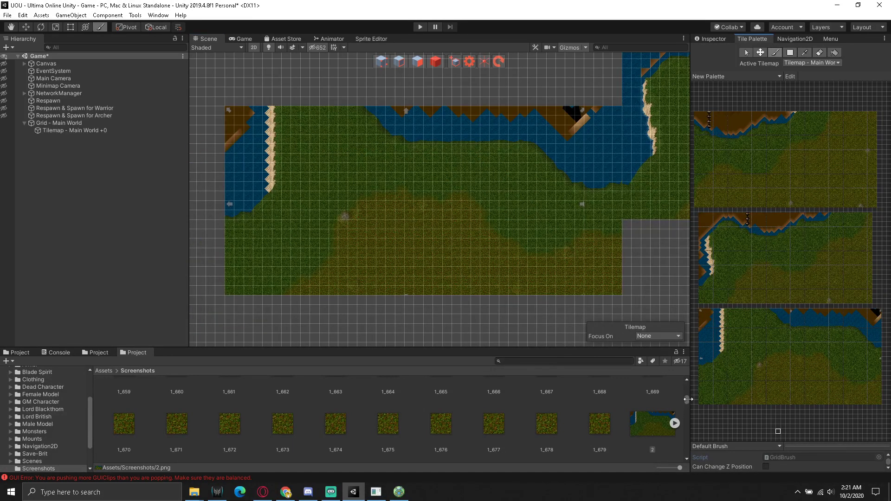
pyautogui.moveTo(687, 399); pyautogui.dragTo(686, 385)
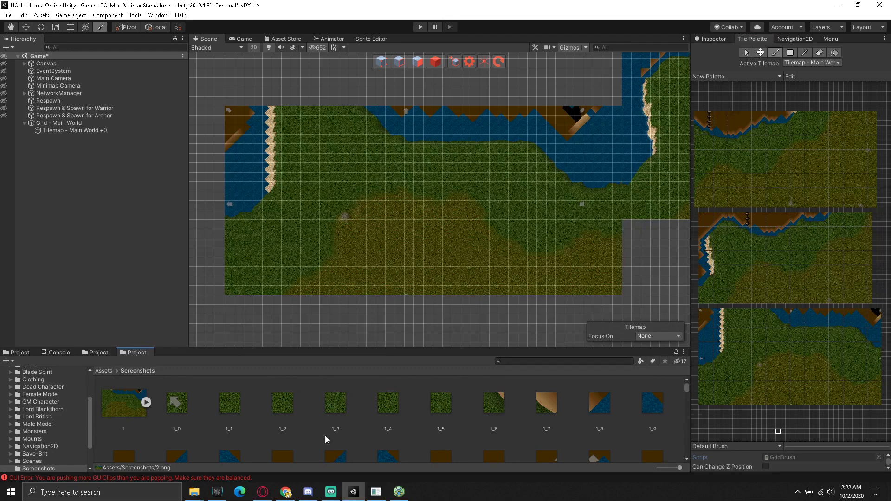
# - Refresh the Project assets and search 'a' to select the new screenshot a.png
pyautogui.rightClick(312, 417)
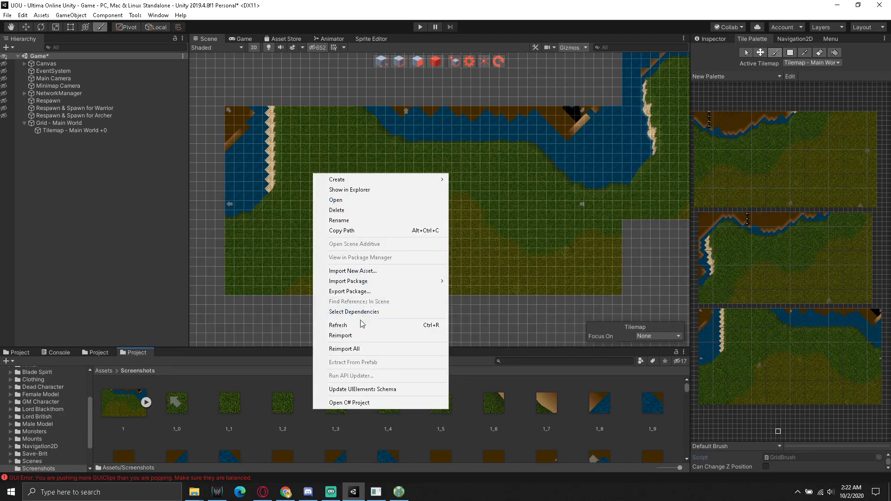
pyautogui.click(361, 325)
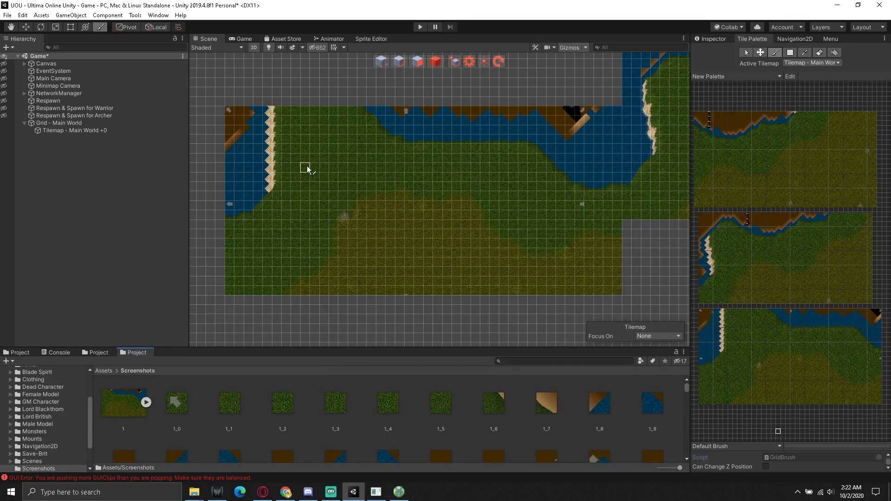
pyautogui.moveTo(311, 170); pyautogui.dragTo(354, 213, button='middle')
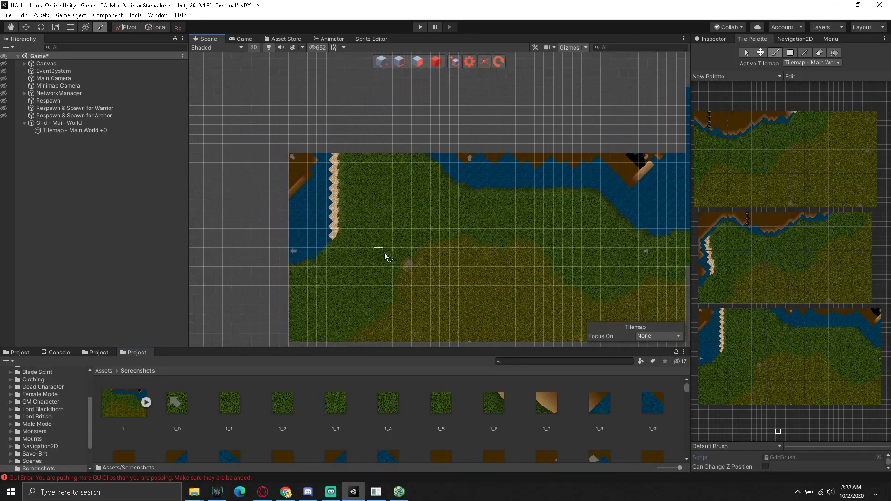
pyautogui.click(559, 362)
pyautogui.write('a')
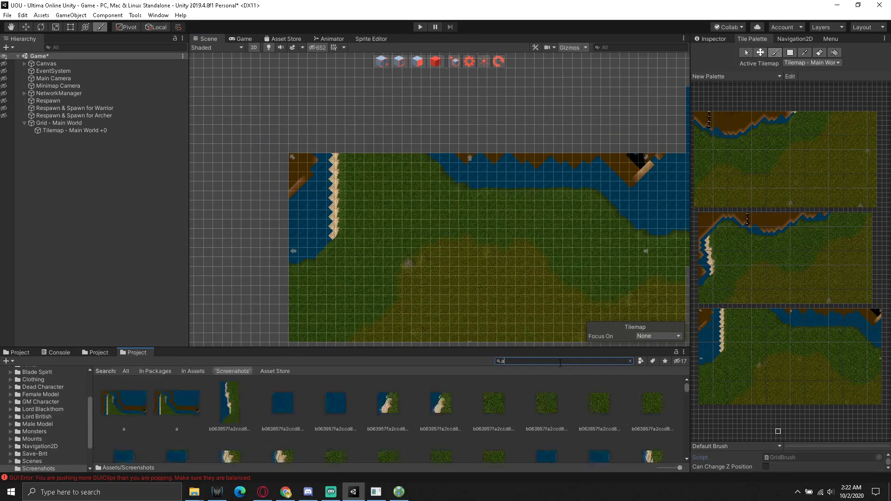
pyautogui.click(129, 404)
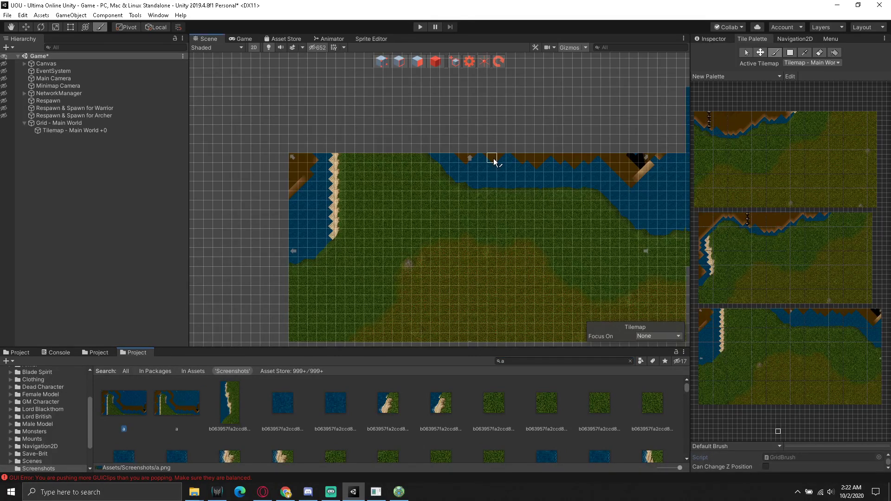
pyautogui.moveTo(491, 153); pyautogui.dragTo(491, 201, button='middle')
# - Set a.png's Sprite Mode to Multiple, apply, and open it in the Sprite Editor
pyautogui.click(710, 39)
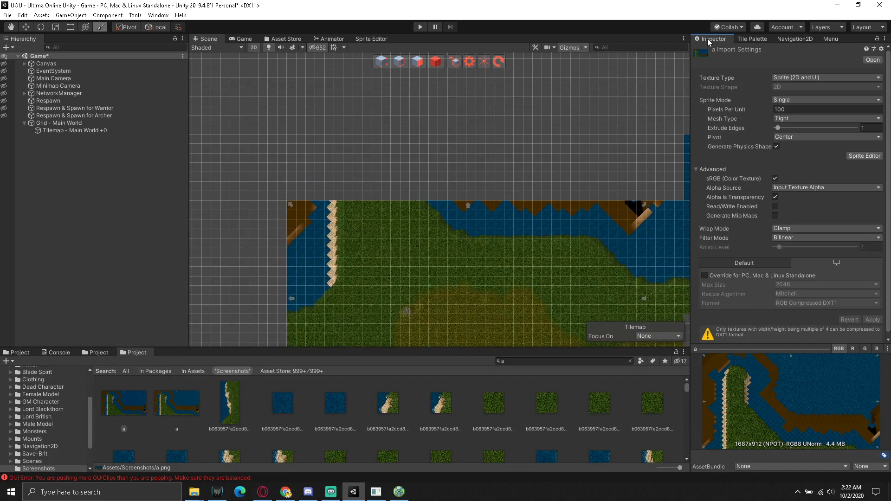
pyautogui.click(790, 101)
pyautogui.click(798, 121)
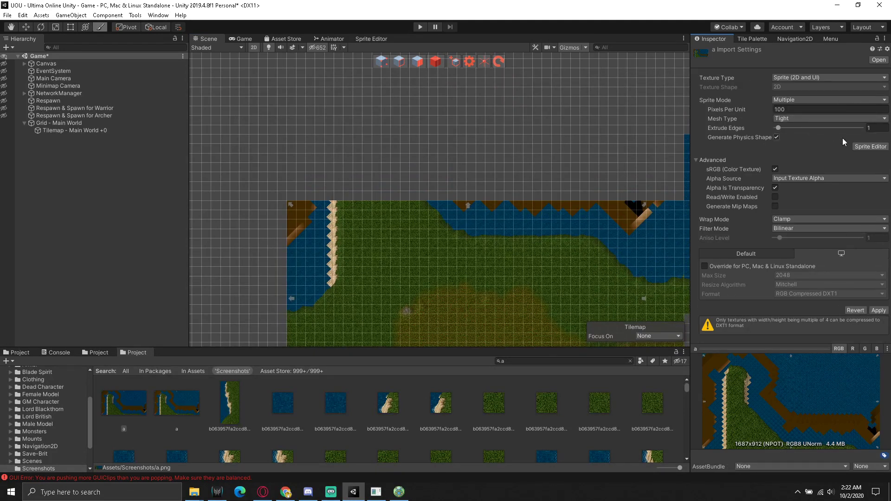
pyautogui.click(867, 146)
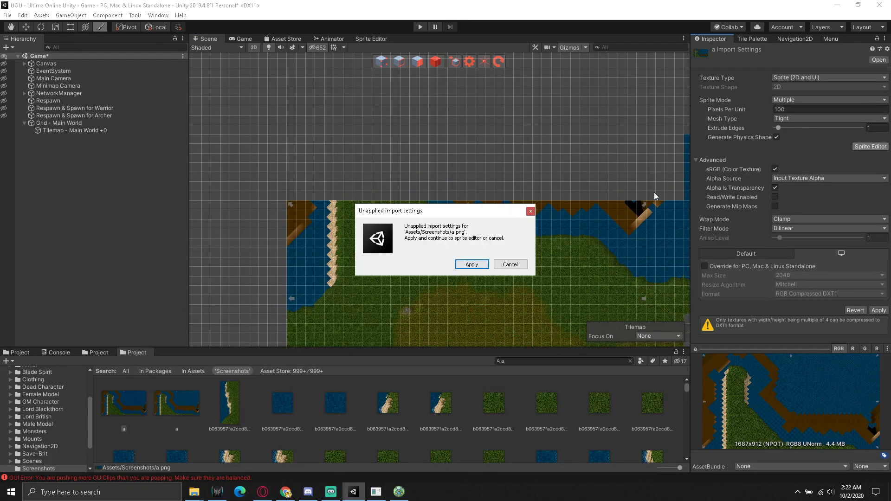
pyautogui.click(469, 264)
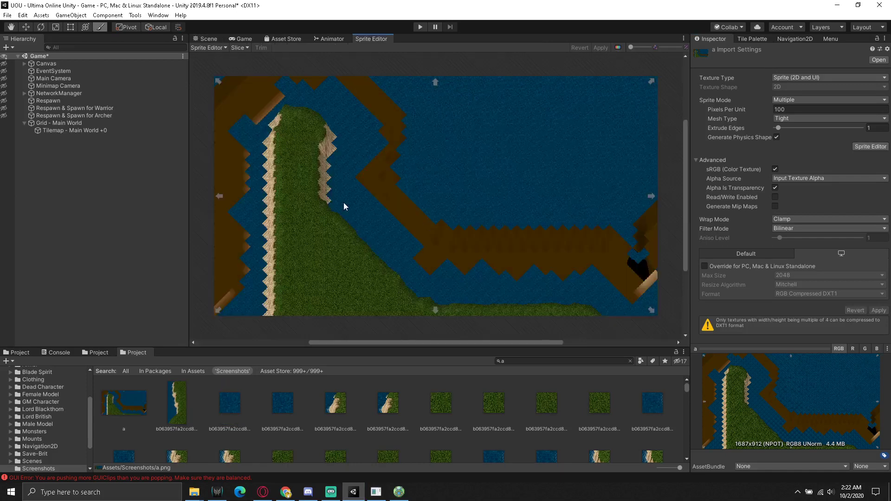
# - Slice a.png by 44×44 cell size and compare the grid against the CentrED map
pyautogui.click(238, 48)
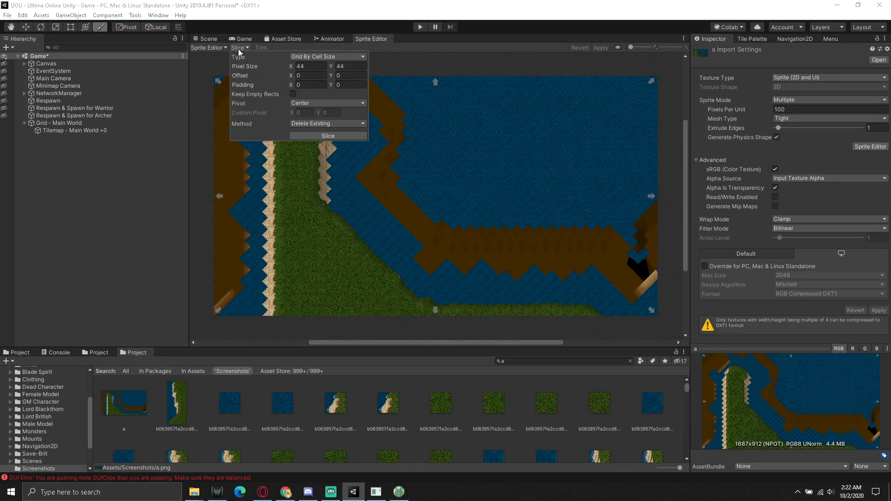
pyautogui.click(342, 136)
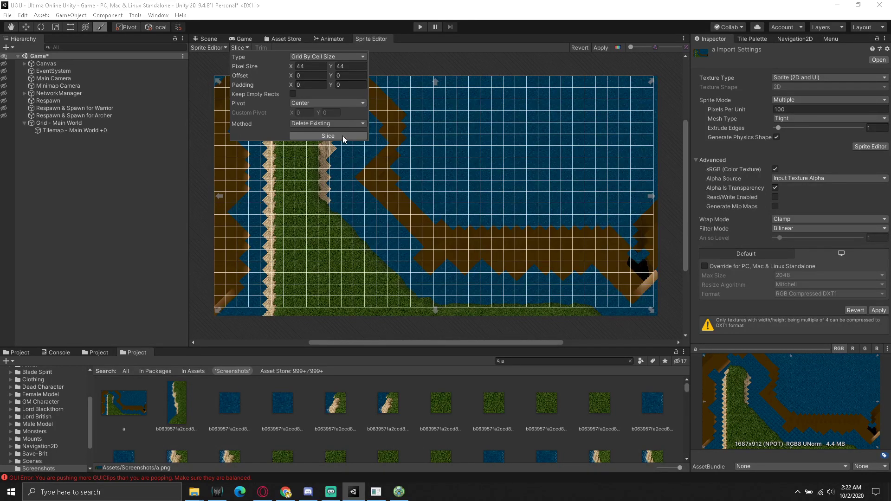
pyautogui.moveTo(418, 191)
pyautogui.mouseDown(button='middle')
pyautogui.moveTo(413, 212)
pyautogui.moveTo(413, 198)
pyautogui.mouseUp(button='middle')
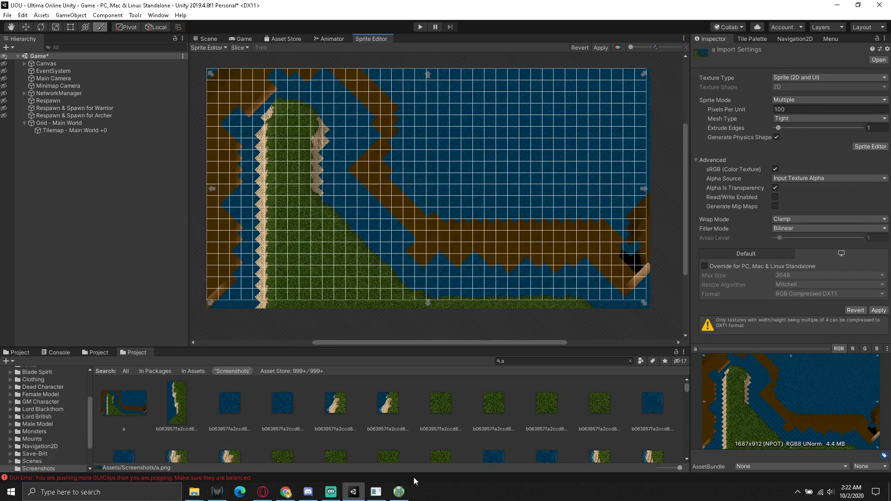
pyautogui.click(398, 494)
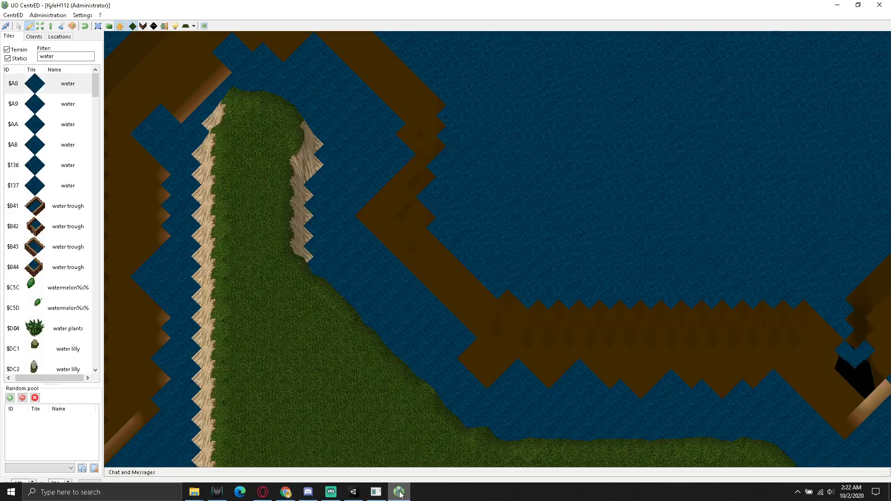
pyautogui.click(398, 495)
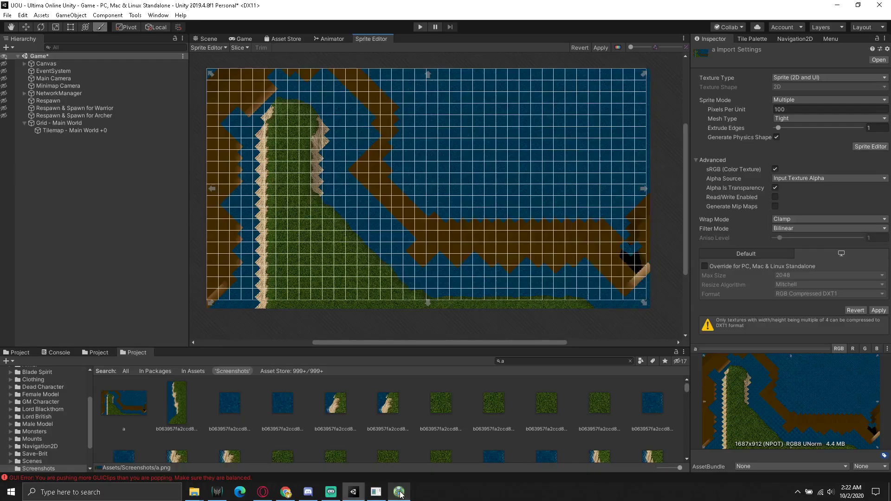
# - Apply the 44×44 slicing of a.png and confirm the unapplied import settings
pyautogui.click(208, 40)
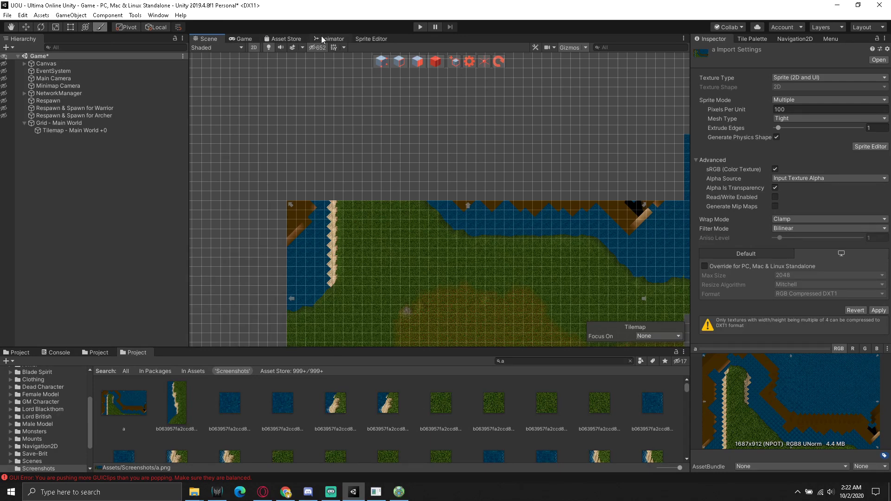
pyautogui.click(374, 38)
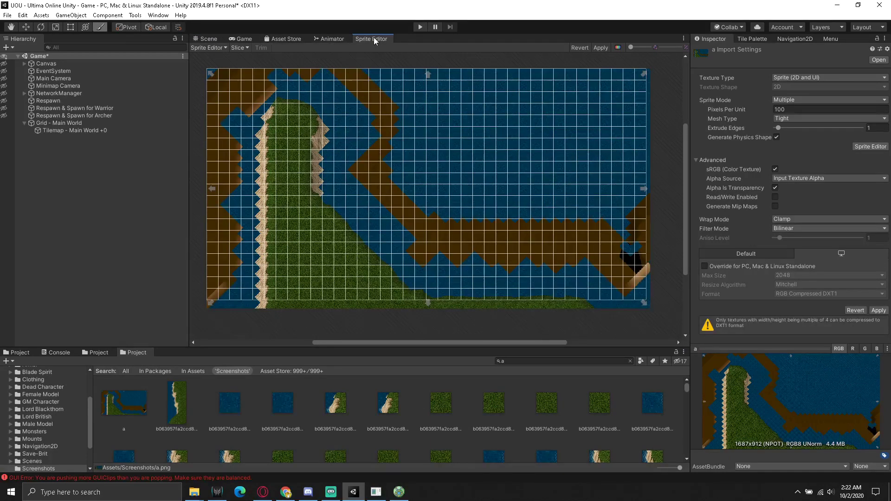
pyautogui.click(210, 40)
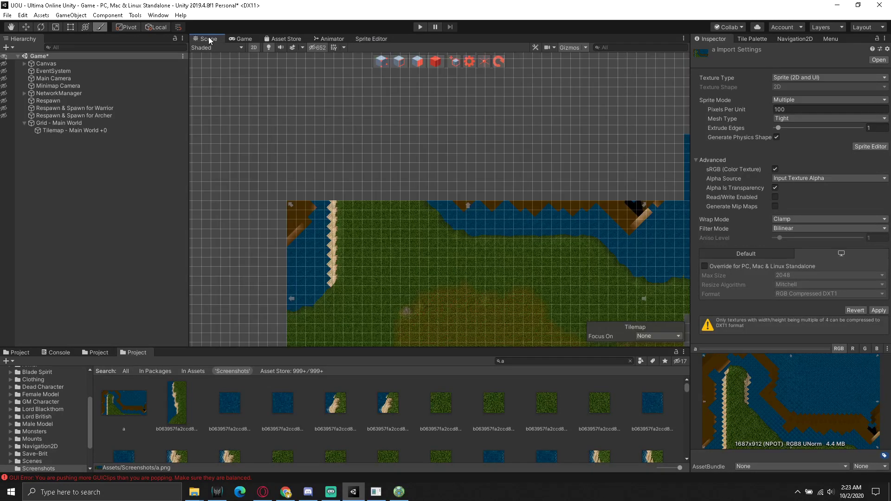
pyautogui.click(364, 40)
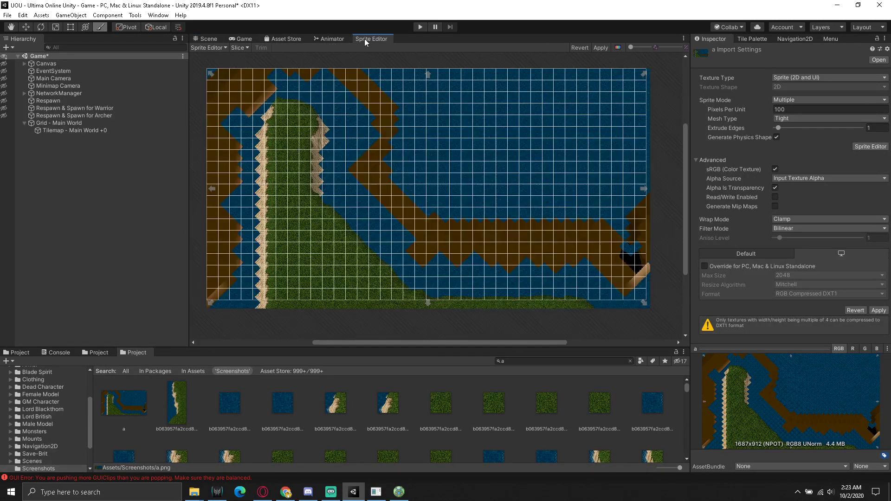
pyautogui.click(881, 310)
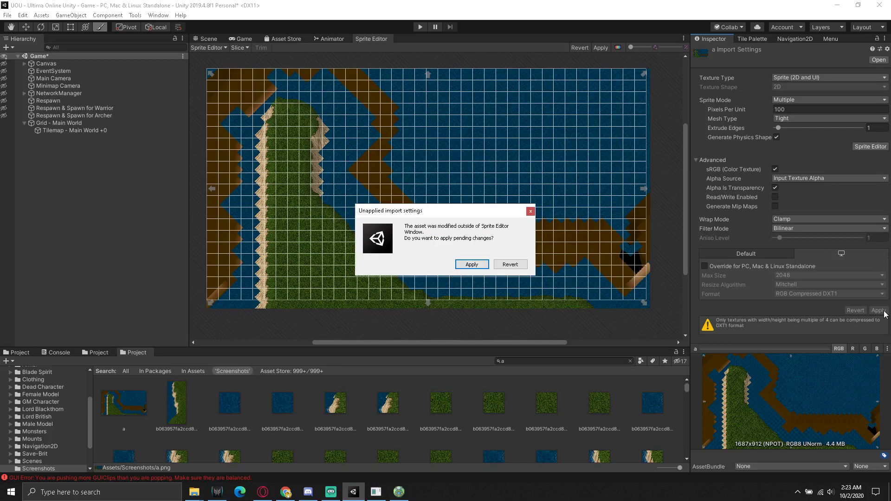
pyautogui.click(472, 265)
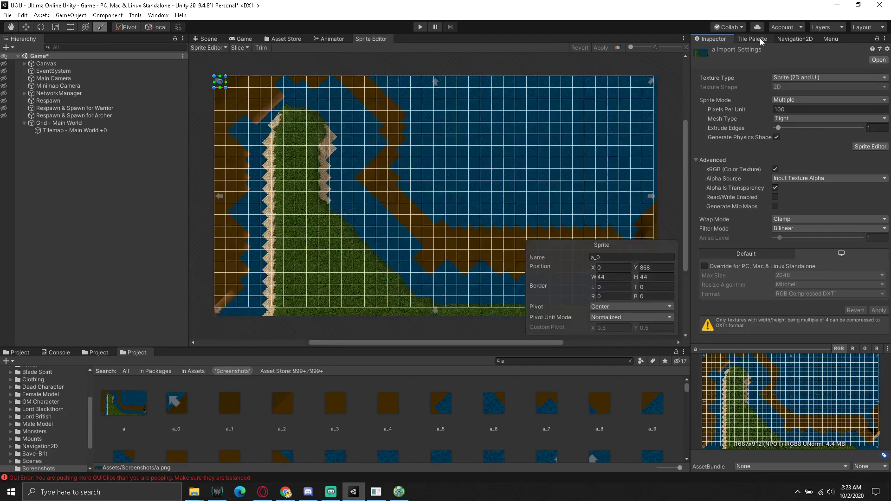
# - Target the Main World tilemap in the Tile Palette and center the painted map in the Scene
pyautogui.click(761, 39)
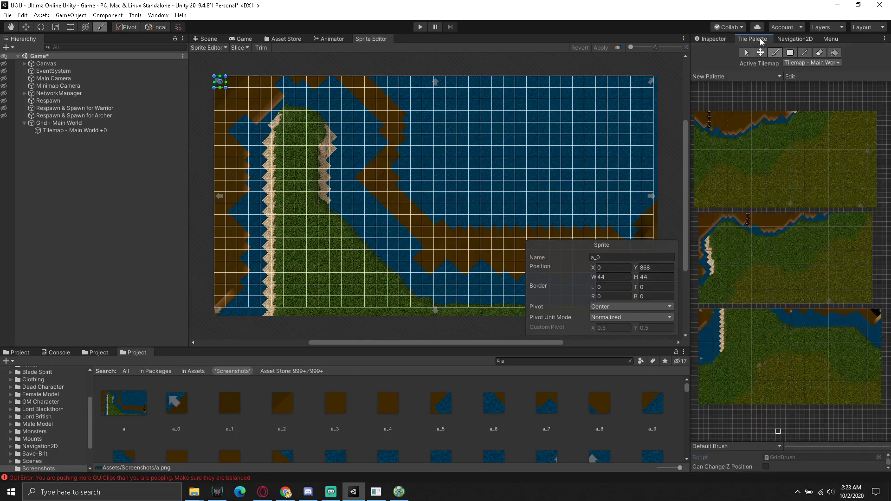
pyautogui.click(103, 130)
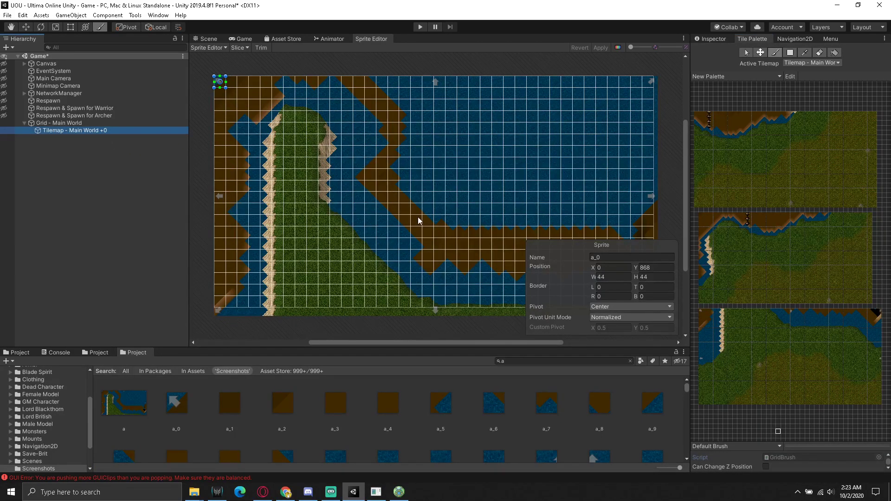
pyautogui.click(210, 39)
pyautogui.scroll(-2, 495, 216)
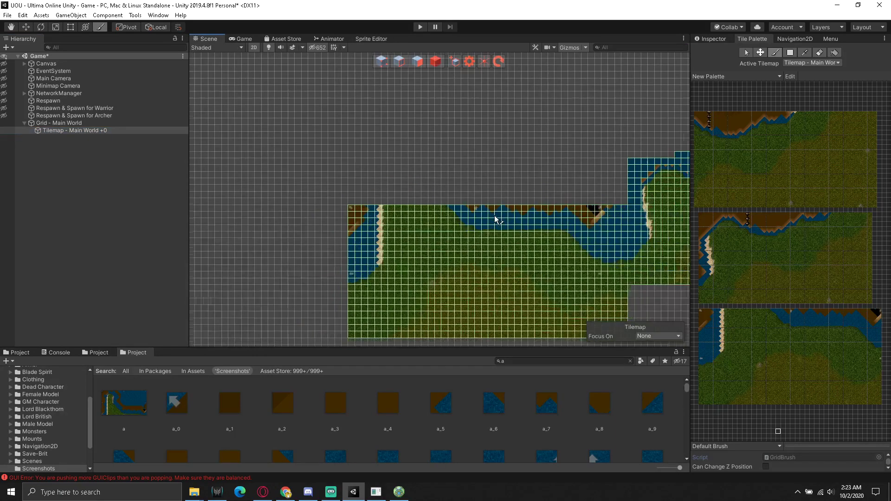
pyautogui.scroll(-2, 519, 227)
pyautogui.moveTo(519, 227); pyautogui.dragTo(498, 235, button='middle')
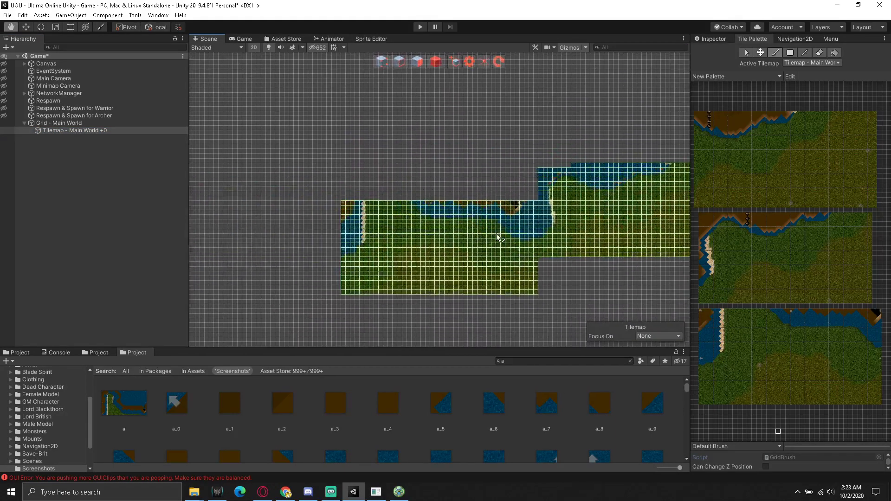
pyautogui.scroll(3, 411, 234)
pyautogui.scroll(2, 408, 232)
pyautogui.moveTo(348, 242); pyautogui.dragTo(353, 184, button='middle')
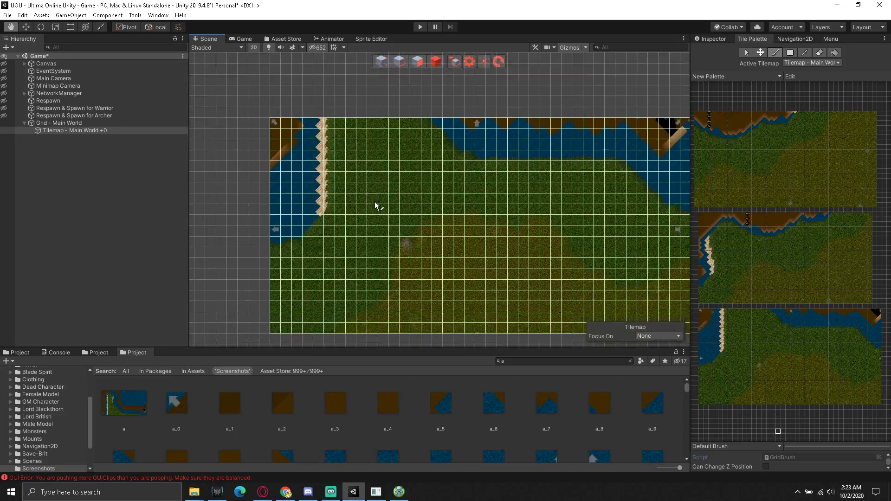
# - Check a.png's 44-pixel slices in the Sprite Editor, then return to the Scene and Tile Palette
pyautogui.click(130, 408)
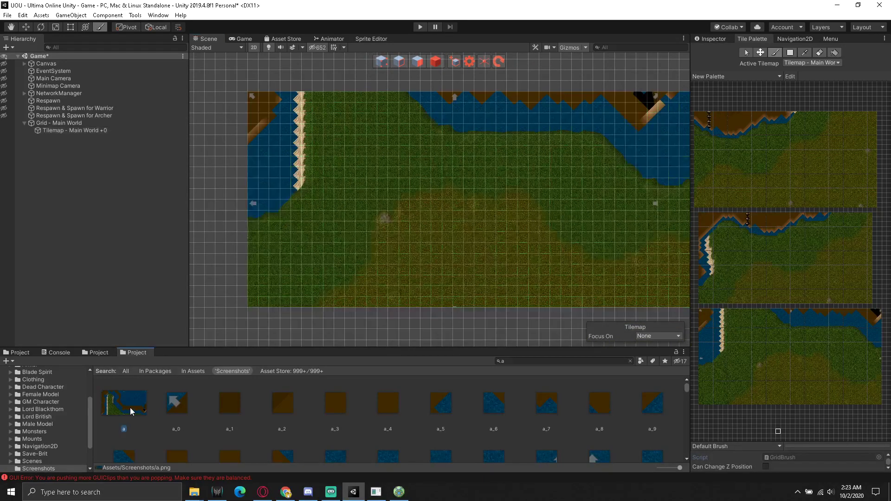
pyautogui.click(715, 41)
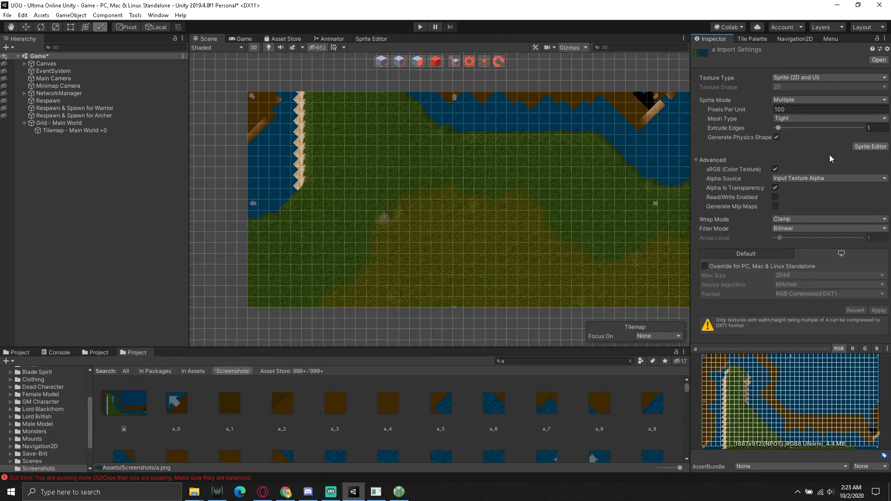
pyautogui.click(867, 147)
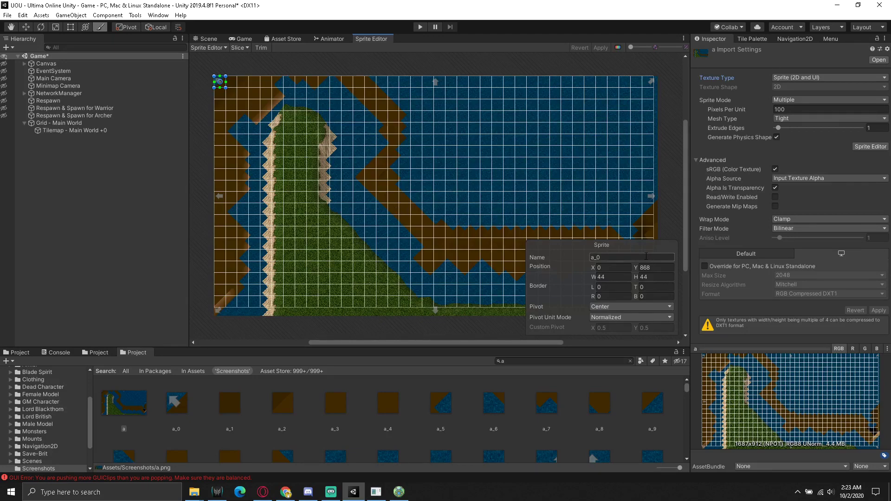
pyautogui.click(209, 39)
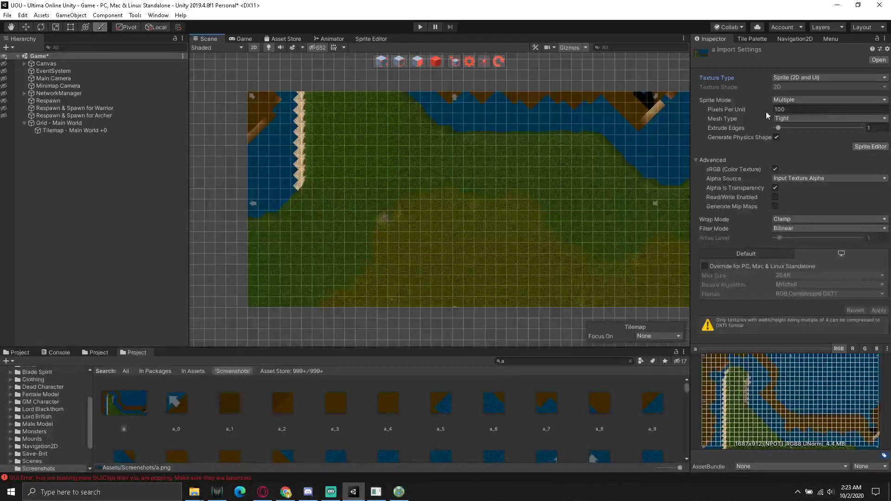
pyautogui.click(751, 39)
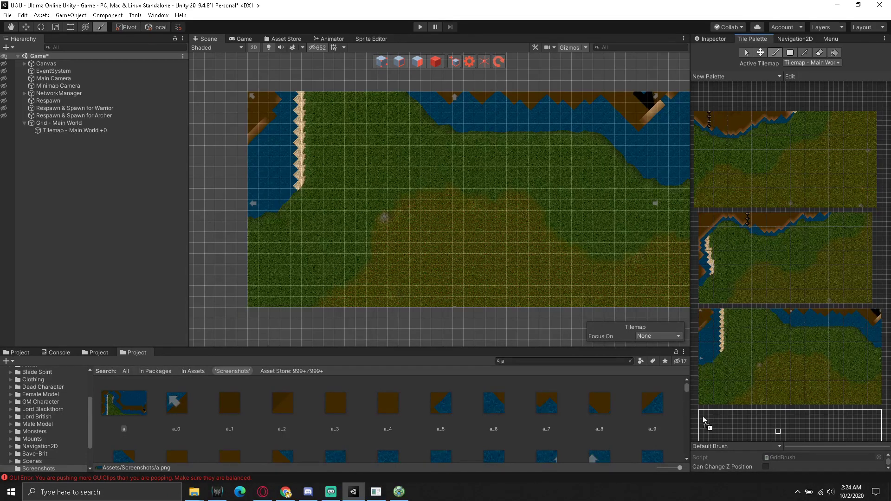
# - Drop sliced a.png onto the palette, save tiles to Assets, and browse sprites a_0 to a_759
pyautogui.moveTo(704, 416); pyautogui.dragTo(703, 416)
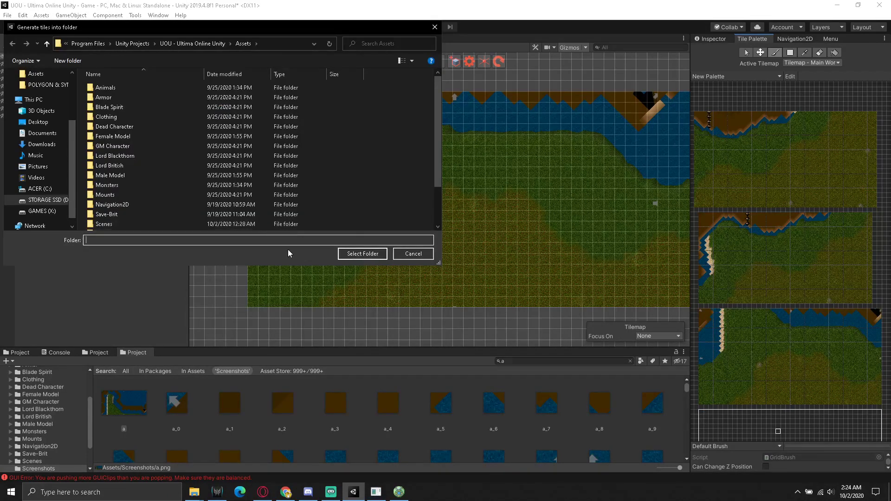
pyautogui.click(404, 253)
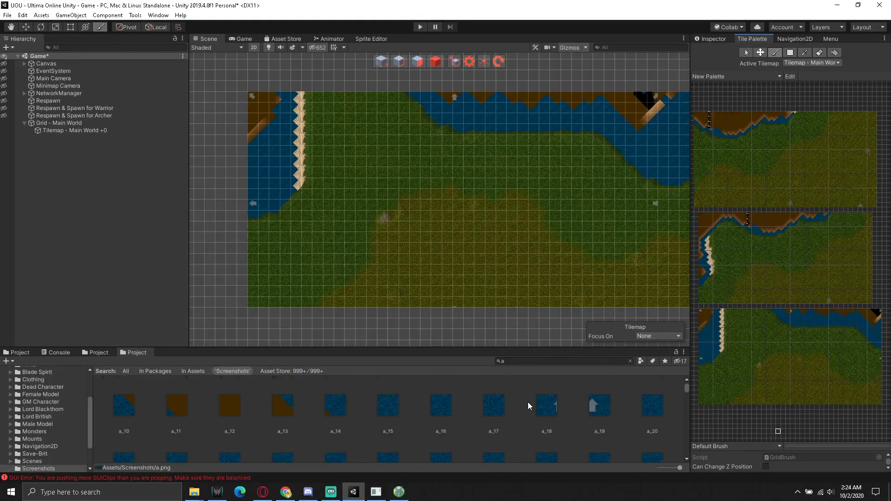
pyautogui.scroll(-5, 527, 402)
pyautogui.scroll(-10, 536, 410)
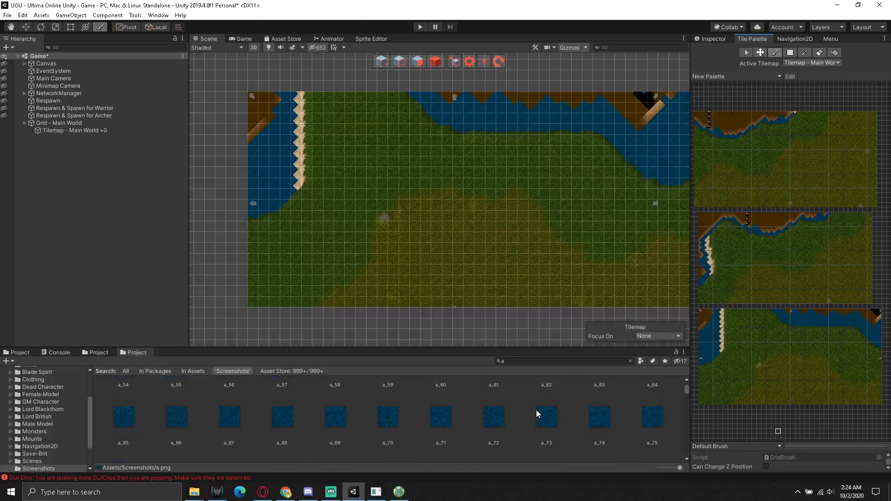
pyautogui.scroll(-3, 536, 410)
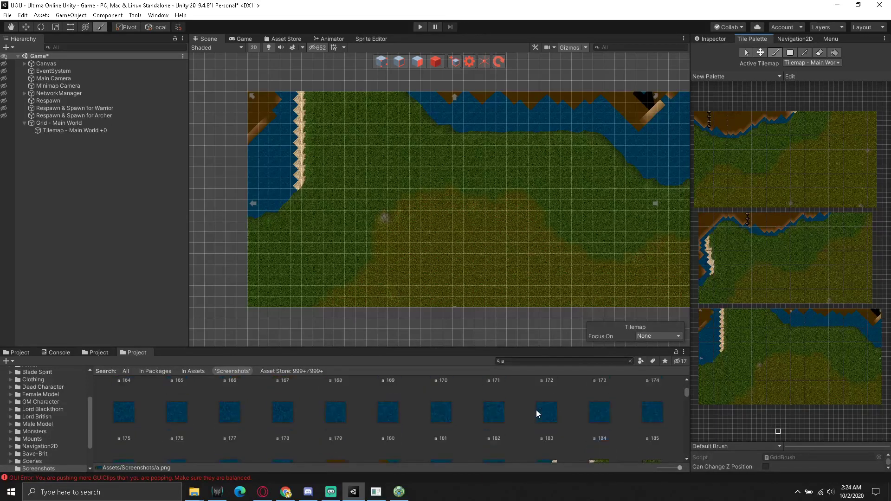
pyautogui.scroll(-3, 535, 410)
pyautogui.scroll(-3, 536, 410)
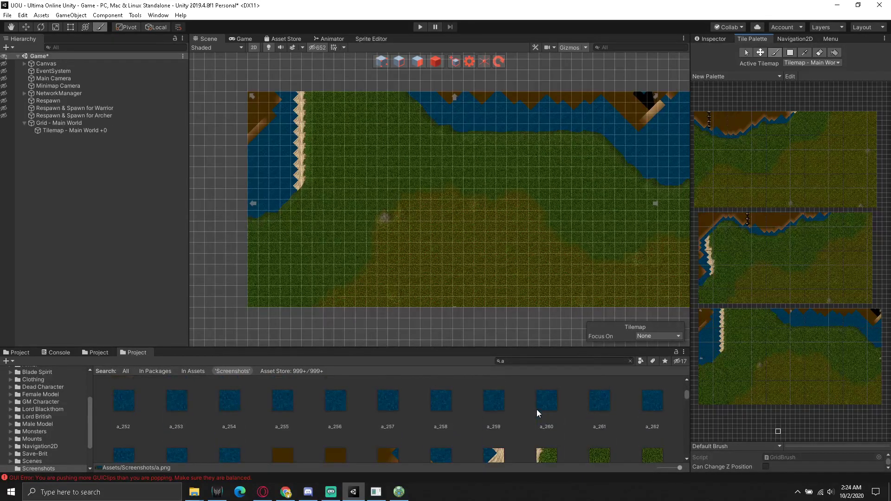
pyautogui.scroll(-4, 537, 409)
pyautogui.scroll(-4, 536, 408)
pyautogui.scroll(-2, 537, 408)
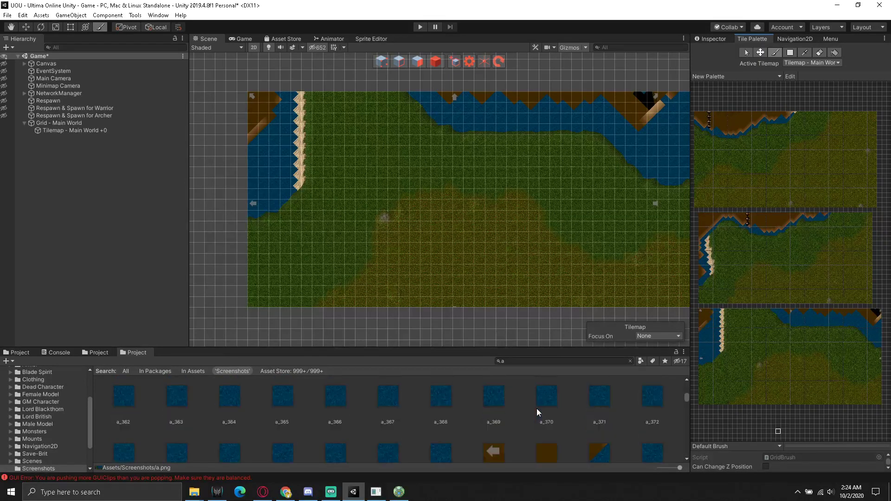
pyautogui.scroll(-2, 536, 408)
pyautogui.scroll(-1, 537, 407)
pyautogui.scroll(-2, 536, 407)
pyautogui.scroll(-2, 536, 408)
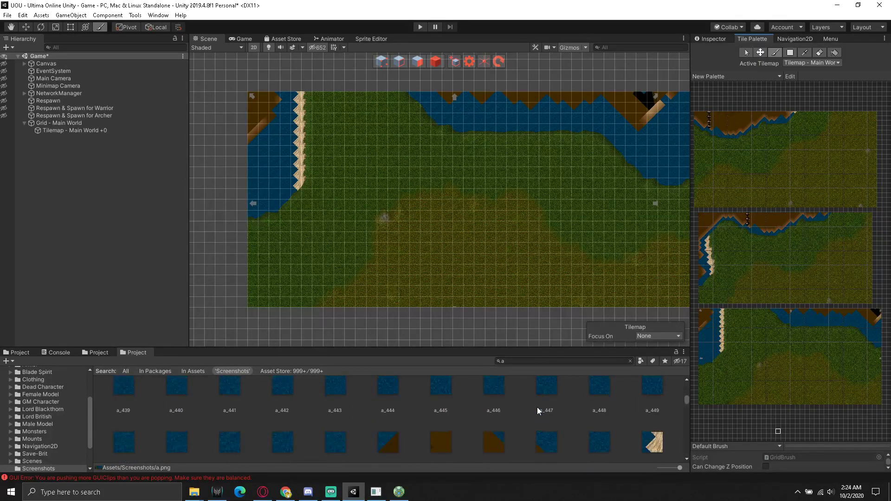
pyautogui.scroll(-2, 536, 407)
pyautogui.scroll(-2, 536, 408)
pyautogui.scroll(-1, 537, 408)
pyautogui.scroll(-1, 505, 417)
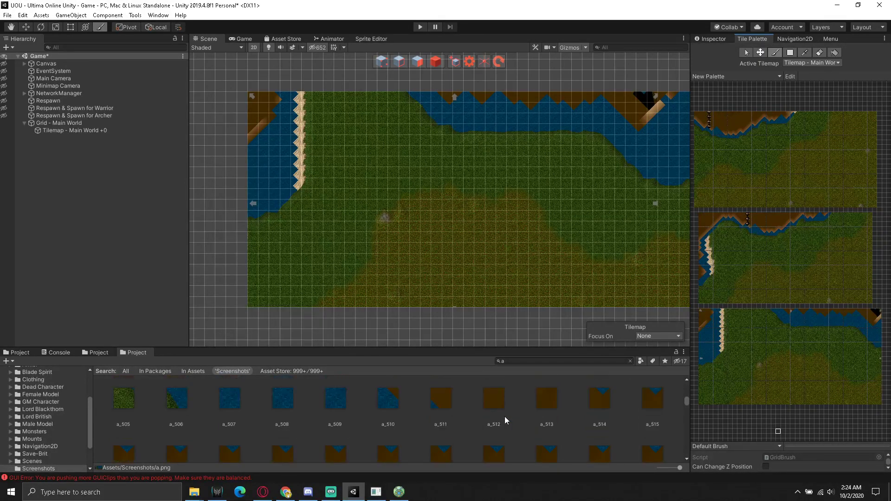
pyautogui.scroll(-2, 505, 416)
pyautogui.scroll(-1, 505, 416)
pyautogui.scroll(-2, 505, 416)
pyautogui.scroll(-2, 505, 415)
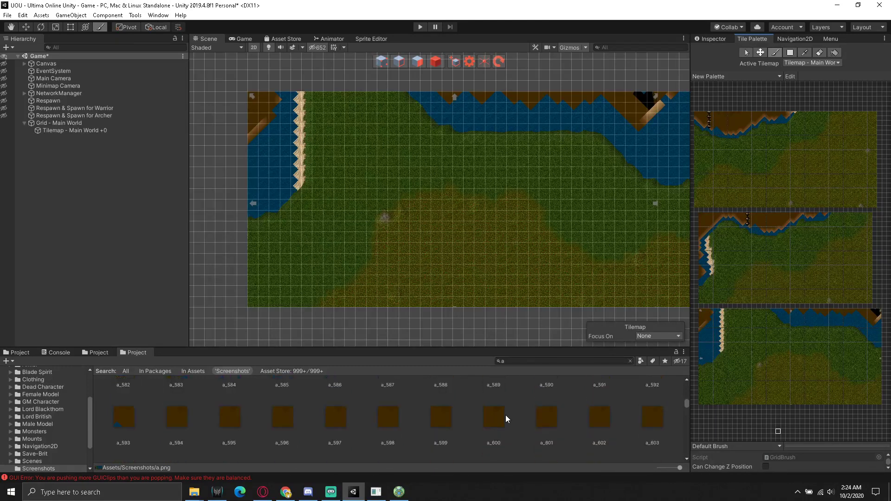
pyautogui.scroll(-3, 506, 413)
pyautogui.scroll(-2, 506, 413)
pyautogui.scroll(-3, 506, 413)
pyautogui.scroll(-2, 506, 413)
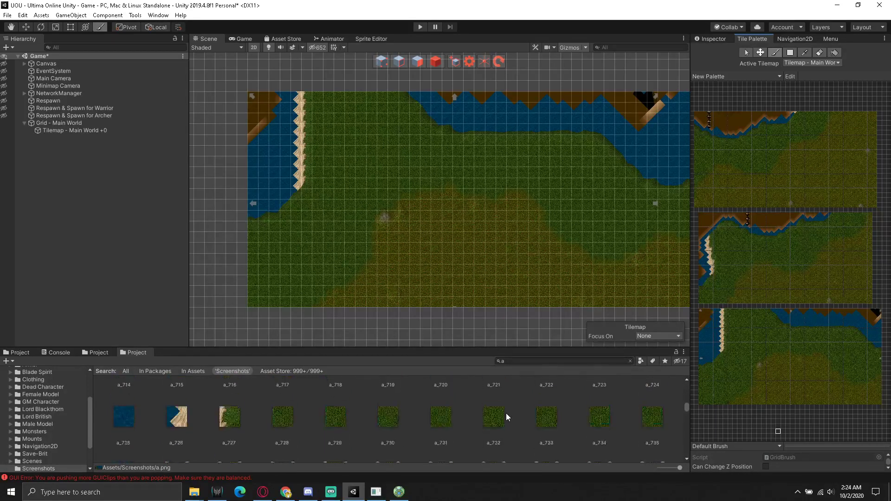
pyautogui.scroll(-2, 506, 413)
pyautogui.scroll(-2, 506, 413)
pyautogui.scroll(-2, 505, 413)
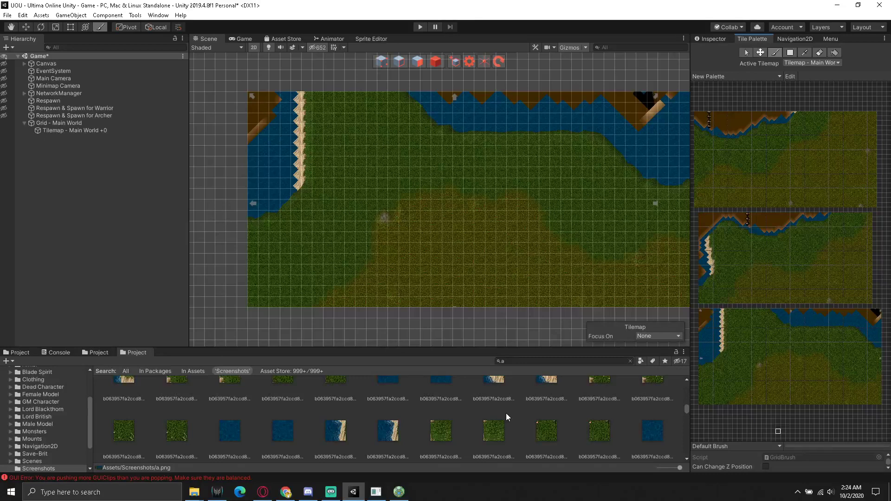
pyautogui.scroll(1, 506, 413)
pyautogui.scroll(1, 506, 413)
pyautogui.scroll(1, 506, 413)
pyautogui.scroll(2, 505, 413)
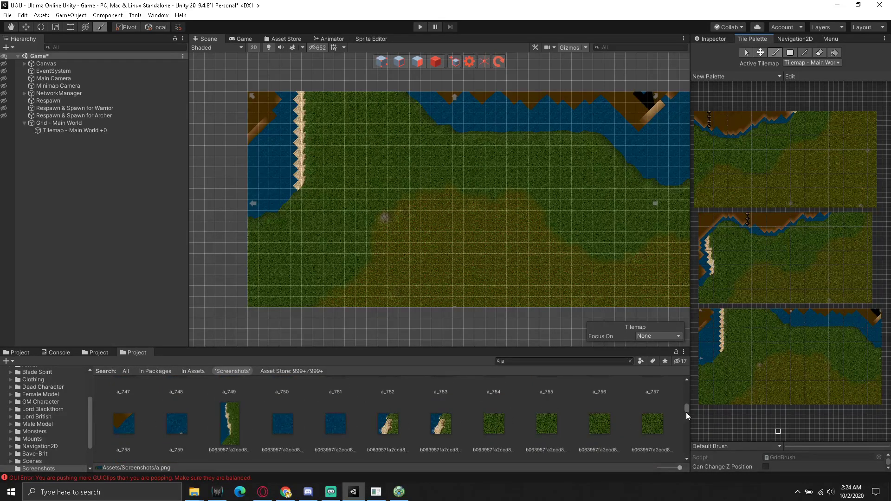
pyautogui.moveTo(687, 409); pyautogui.dragTo(663, 384)
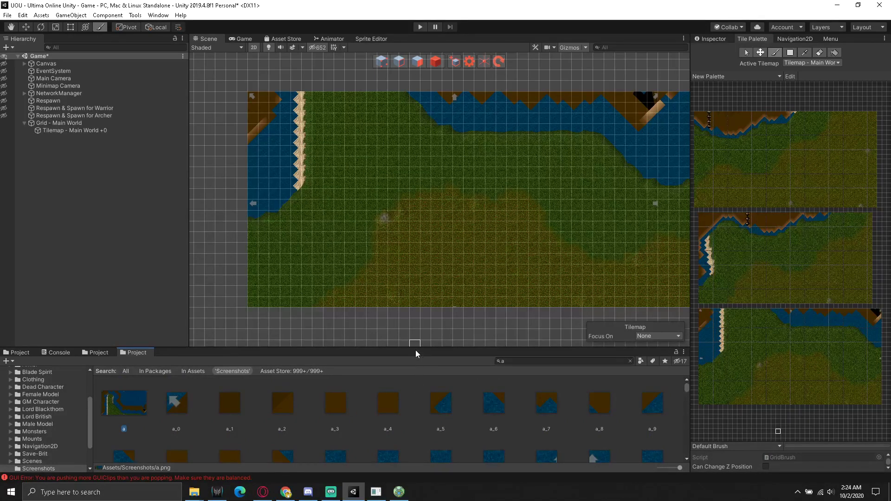
# - Enlarge the Project browser and scroll down through the Screenshots assets
pyautogui.moveTo(416, 346); pyautogui.dragTo(416, 136)
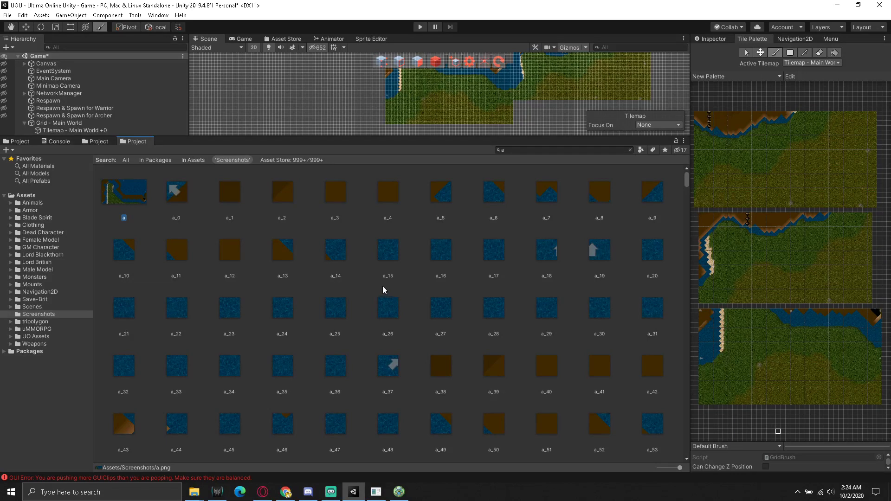
pyautogui.scroll(-3, 380, 289)
pyautogui.scroll(-2, 382, 284)
pyautogui.scroll(-3, 383, 283)
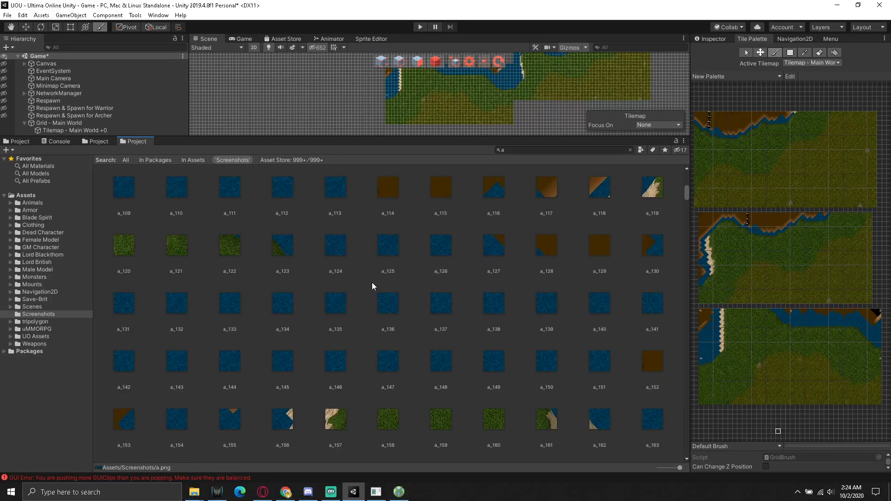
pyautogui.scroll(-3, 371, 283)
pyautogui.scroll(-2, 372, 282)
pyautogui.scroll(-3, 371, 282)
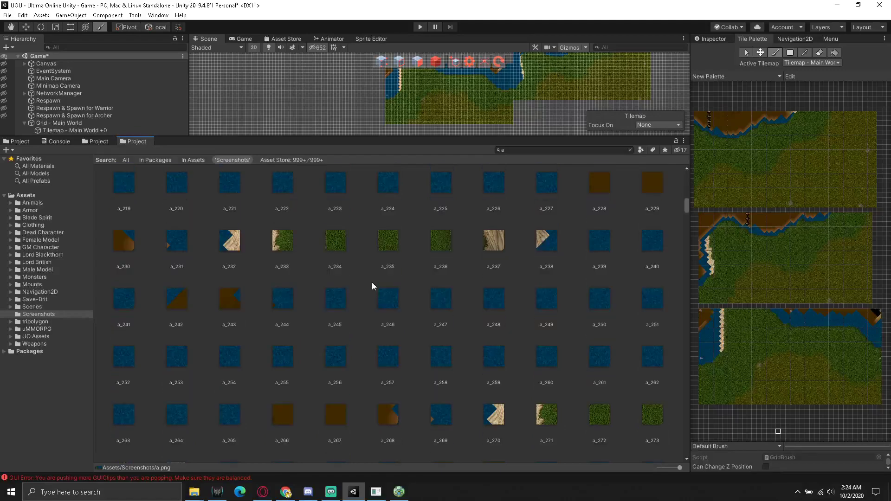
pyautogui.scroll(-3, 371, 282)
pyautogui.scroll(-3, 372, 282)
pyautogui.scroll(-3, 372, 282)
pyautogui.scroll(-3, 373, 279)
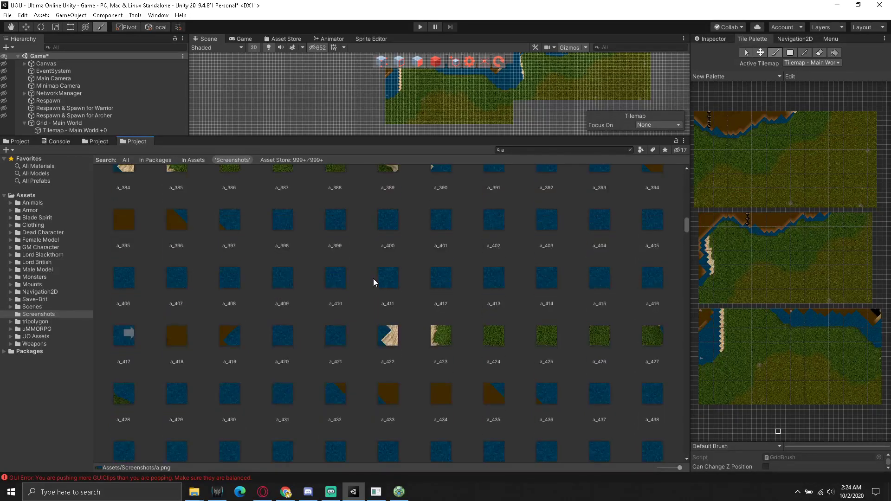
pyautogui.scroll(-4, 373, 282)
pyautogui.scroll(-5, 373, 283)
pyautogui.scroll(-5, 373, 282)
pyautogui.scroll(-4, 373, 281)
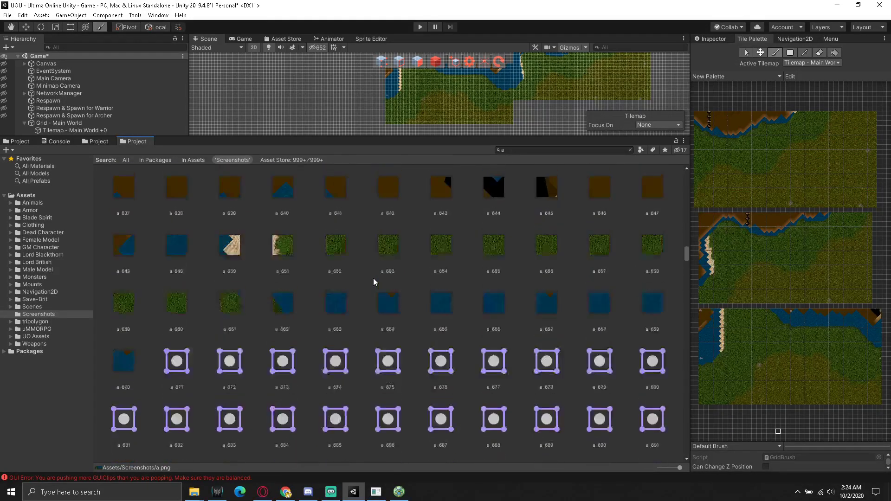
pyautogui.scroll(-5, 373, 277)
pyautogui.scroll(-5, 373, 277)
pyautogui.scroll(-5, 373, 277)
pyautogui.scroll(-4, 373, 277)
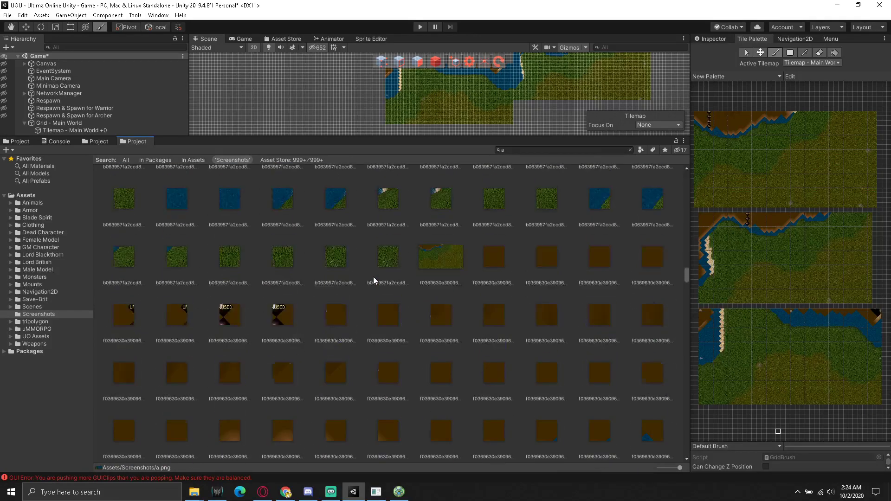
pyautogui.scroll(-2, 373, 276)
pyautogui.scroll(-5, 373, 277)
pyautogui.scroll(-5, 373, 276)
pyautogui.scroll(-4, 373, 276)
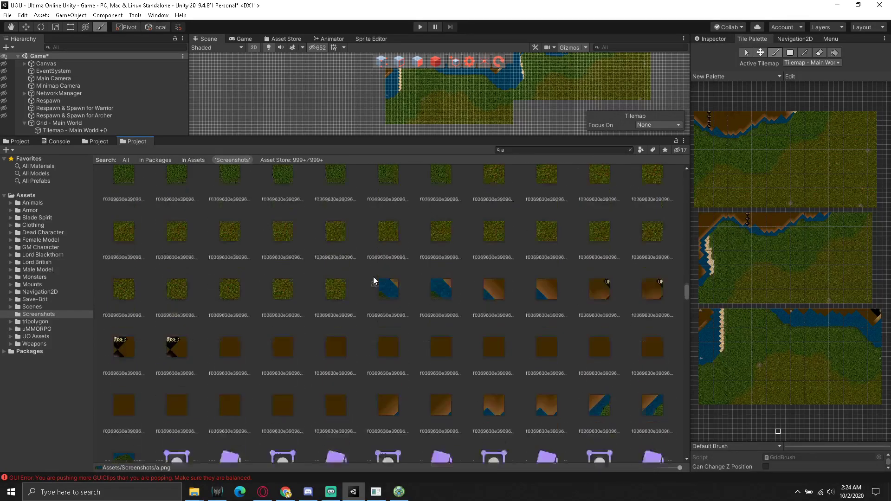
pyautogui.moveTo(689, 295); pyautogui.dragTo(699, 469)
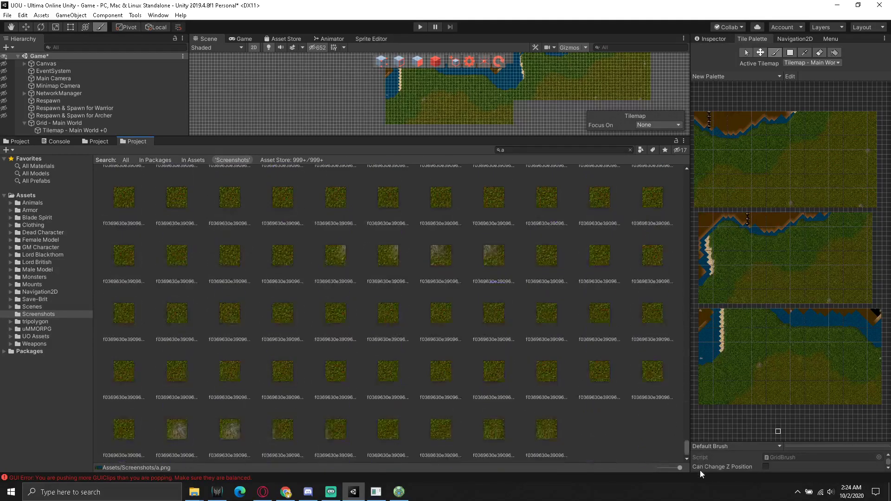
# - Scroll back up and lower the Scene/Project splitter so the tilemap Scene view fills most of the screen
pyautogui.scroll(5, 529, 402)
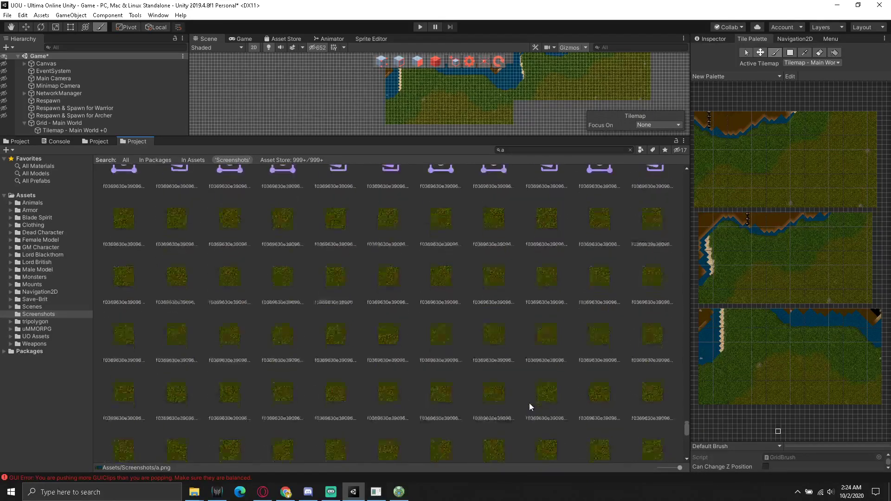
pyautogui.scroll(2, 490, 391)
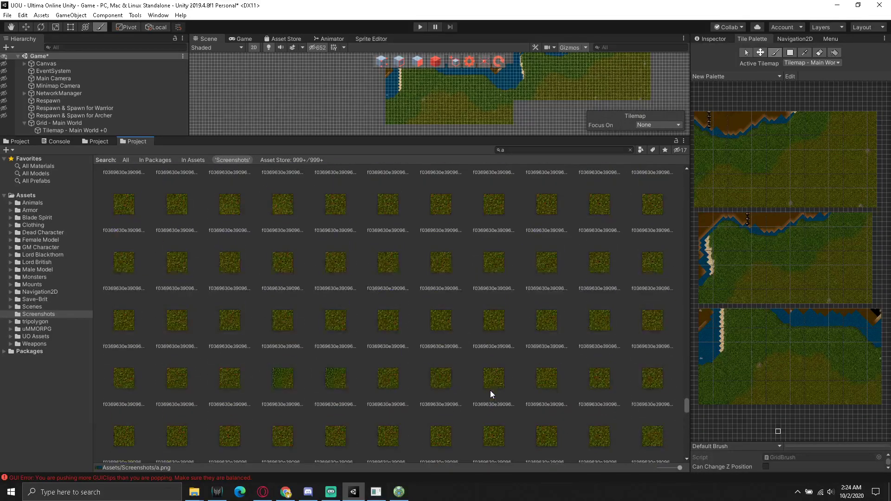
pyautogui.scroll(2, 481, 390)
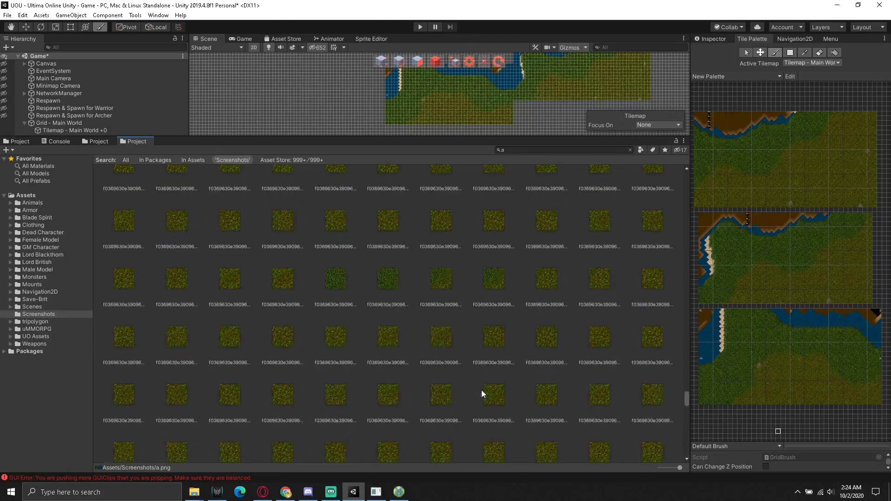
pyautogui.scroll(3, 482, 385)
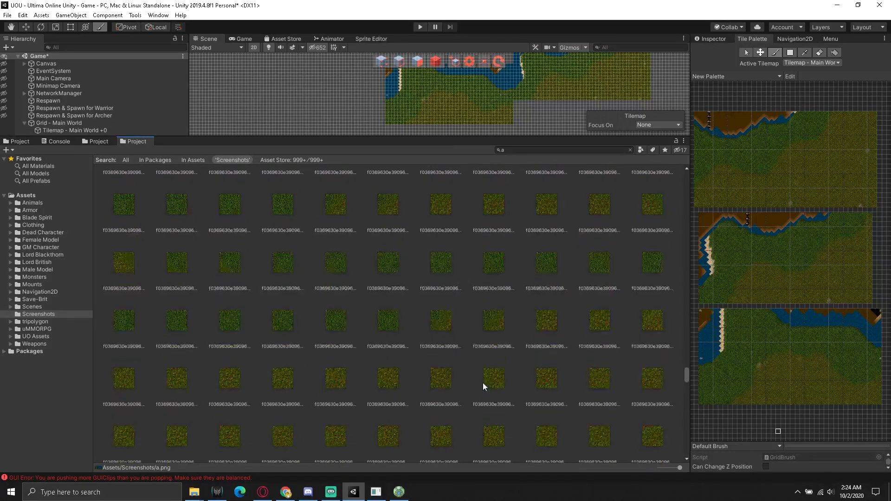
pyautogui.scroll(3, 484, 379)
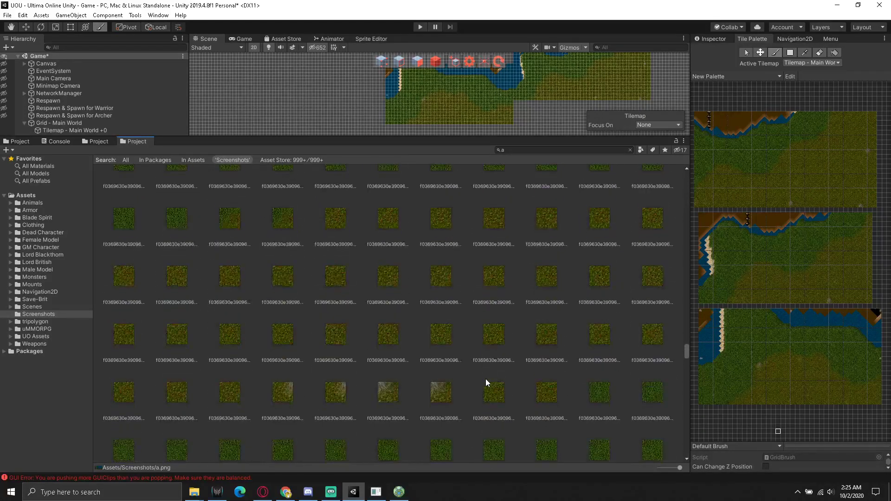
pyautogui.scroll(1, 489, 377)
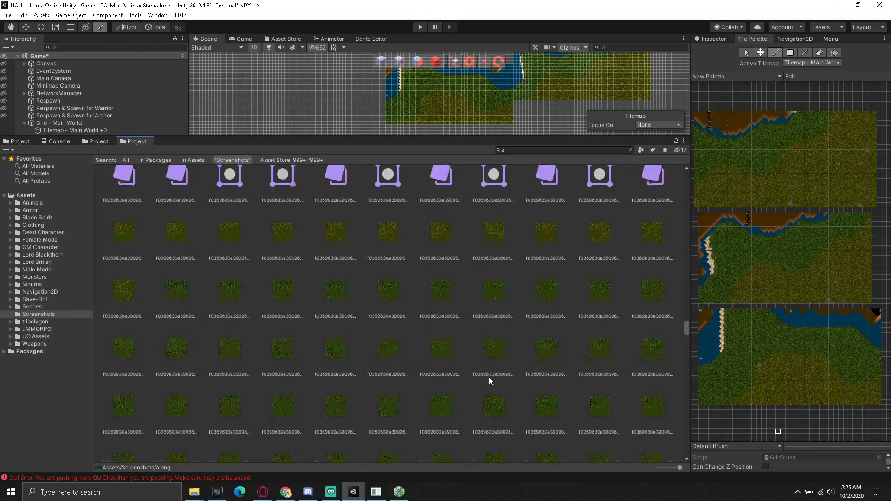
pyautogui.scroll(1, 489, 377)
pyautogui.scroll(1, 489, 378)
pyautogui.scroll(1, 491, 376)
pyautogui.scroll(1, 491, 376)
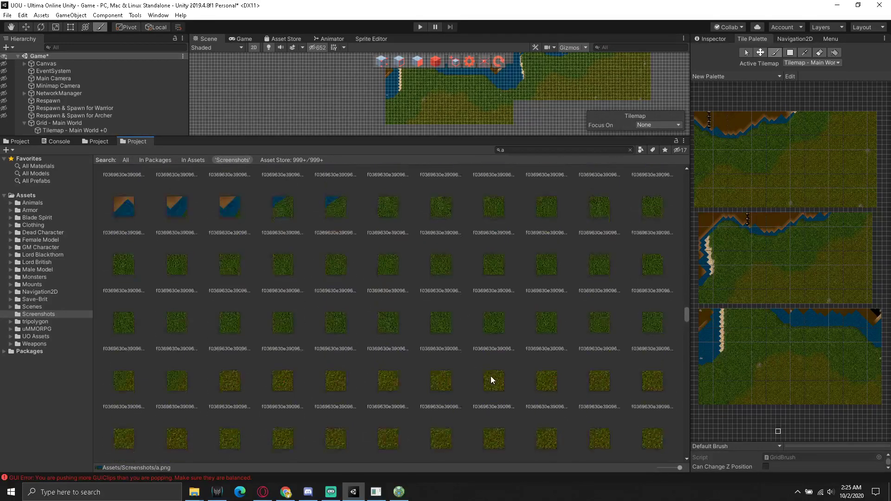
pyautogui.scroll(1, 491, 376)
pyautogui.scroll(1, 491, 375)
pyautogui.scroll(2, 492, 379)
pyautogui.scroll(1, 493, 378)
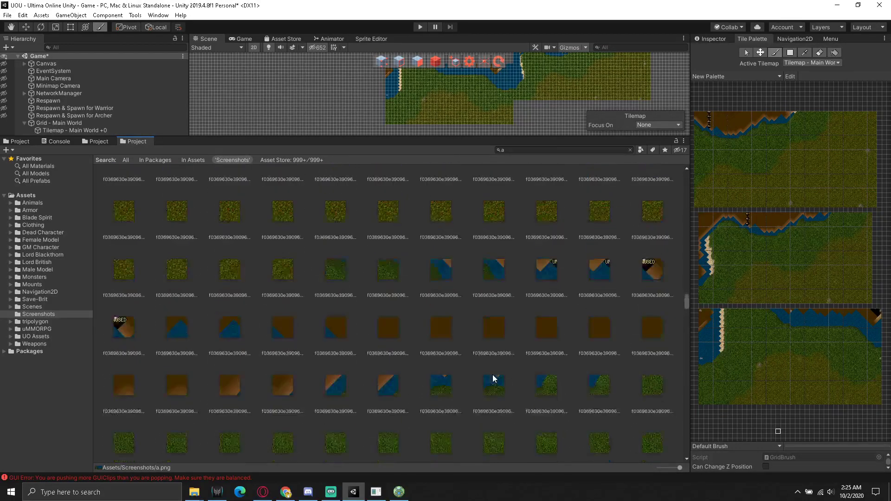
pyautogui.scroll(1, 493, 378)
pyautogui.scroll(1, 494, 374)
pyautogui.scroll(1, 495, 374)
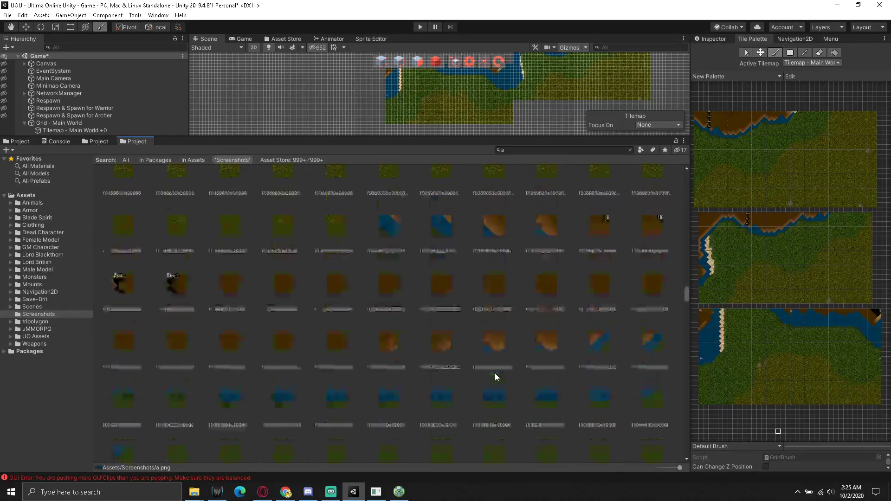
pyautogui.scroll(1, 405, 359)
pyautogui.scroll(1, 418, 358)
pyautogui.scroll(1, 464, 361)
pyautogui.scroll(1, 485, 363)
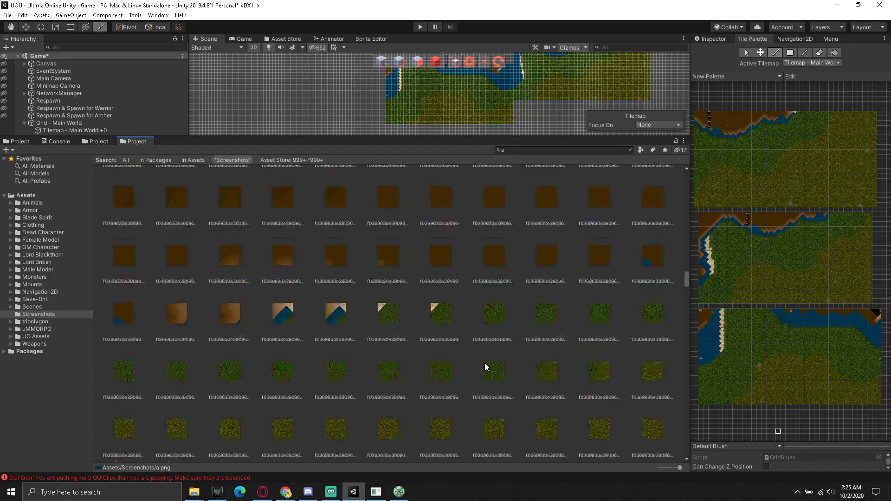
pyautogui.scroll(1, 486, 361)
pyautogui.scroll(1, 486, 362)
pyautogui.scroll(1, 486, 360)
pyautogui.scroll(1, 485, 360)
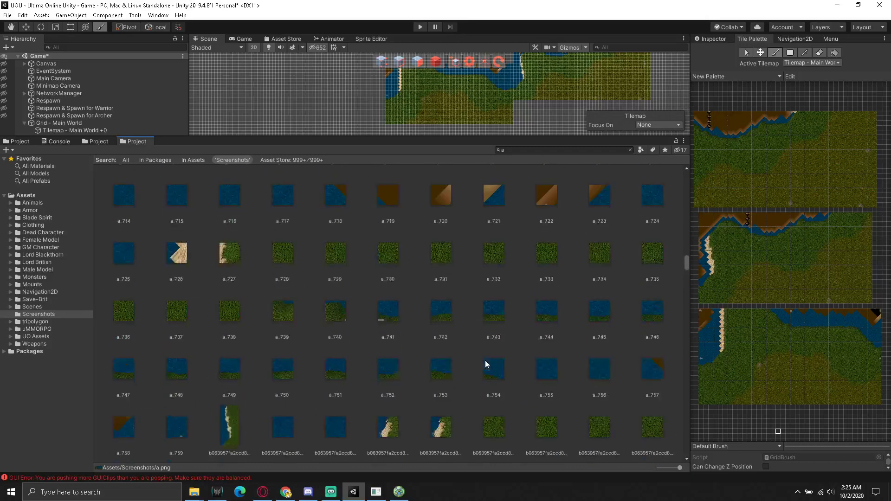
pyautogui.scroll(2, 485, 362)
pyautogui.scroll(2, 487, 358)
pyautogui.scroll(2, 490, 357)
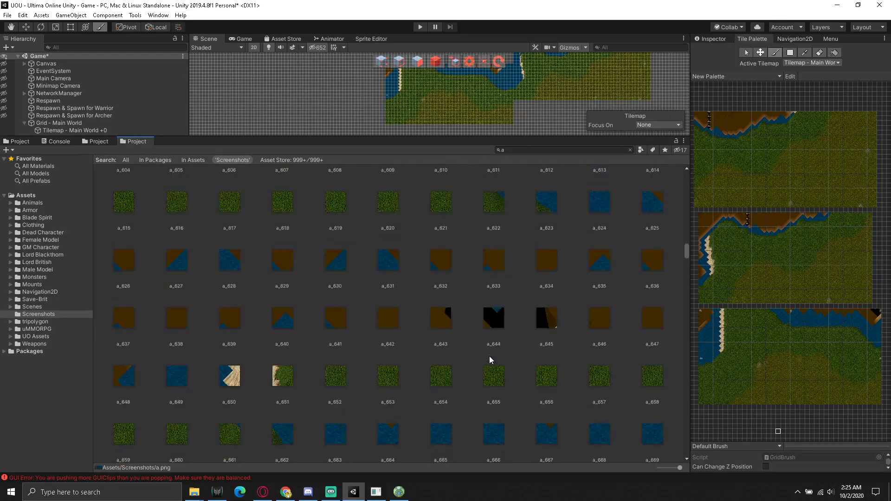
pyautogui.scroll(2, 490, 360)
pyautogui.scroll(2, 489, 360)
pyautogui.scroll(2, 489, 360)
pyautogui.scroll(2, 489, 360)
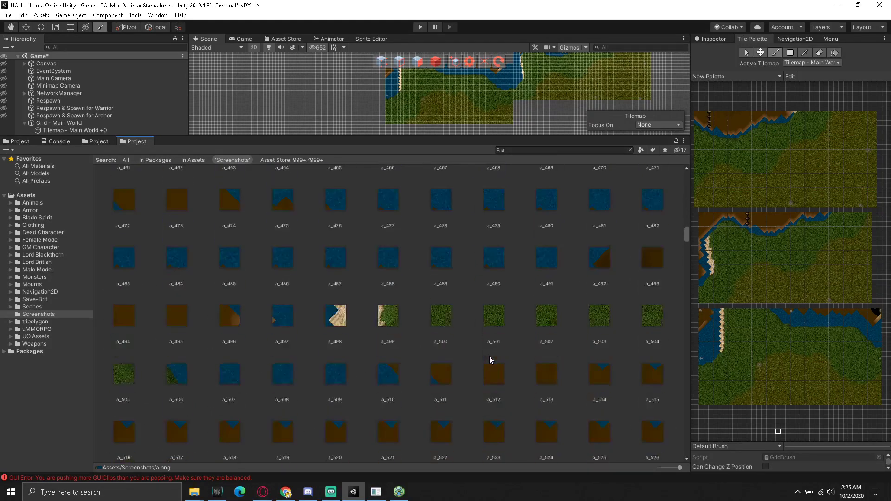
pyautogui.scroll(2, 489, 359)
pyautogui.scroll(2, 489, 360)
pyautogui.scroll(2, 489, 360)
pyautogui.scroll(2, 489, 360)
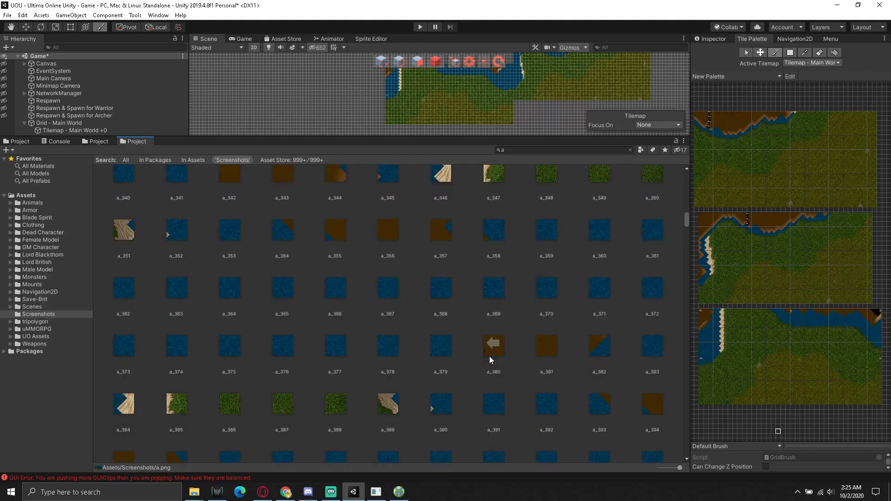
pyautogui.scroll(2, 489, 359)
pyautogui.scroll(2, 490, 360)
pyautogui.scroll(2, 490, 359)
pyautogui.scroll(2, 490, 359)
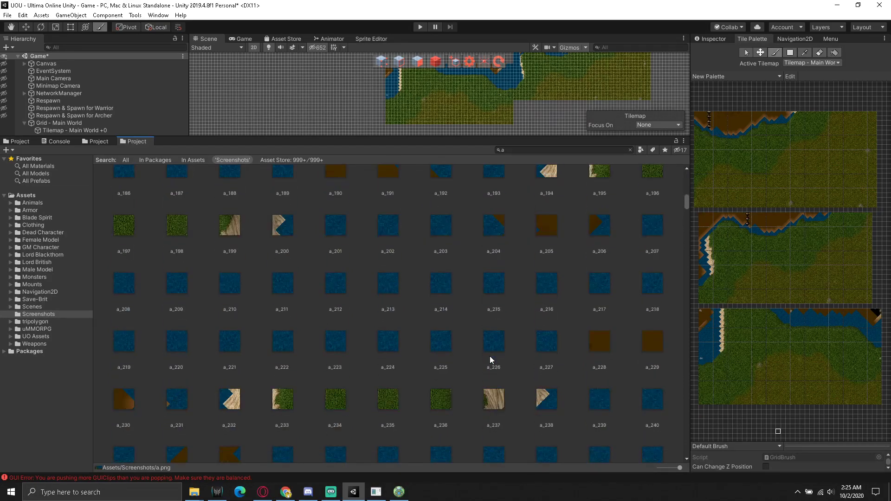
pyautogui.scroll(2, 490, 360)
pyautogui.scroll(2, 489, 359)
pyautogui.scroll(2, 490, 359)
pyautogui.scroll(2, 490, 359)
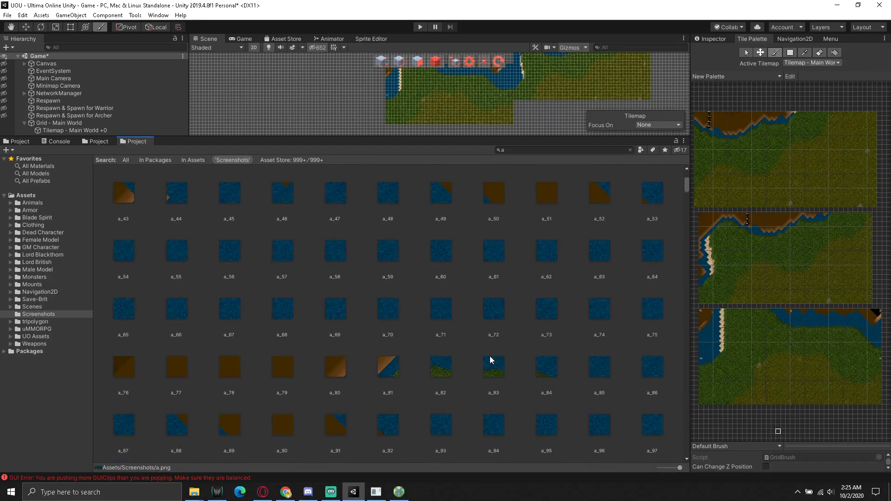
pyautogui.scroll(2, 490, 360)
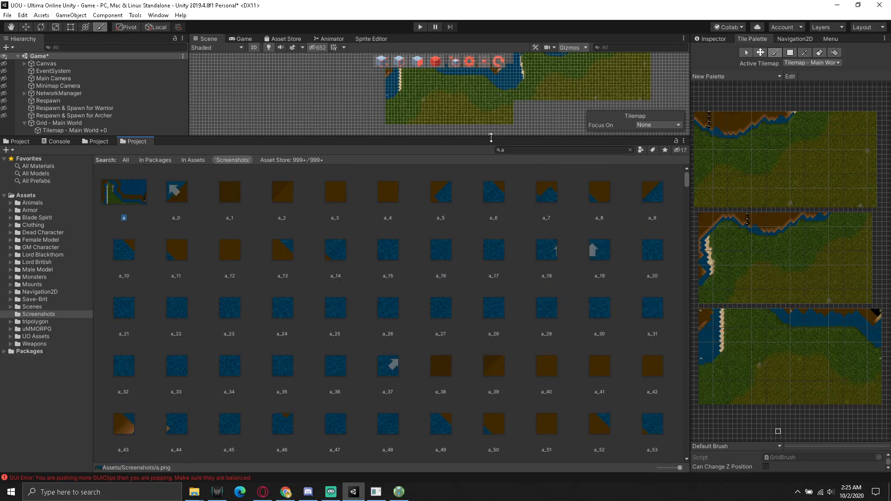
pyautogui.moveTo(491, 137); pyautogui.dragTo(534, 348)
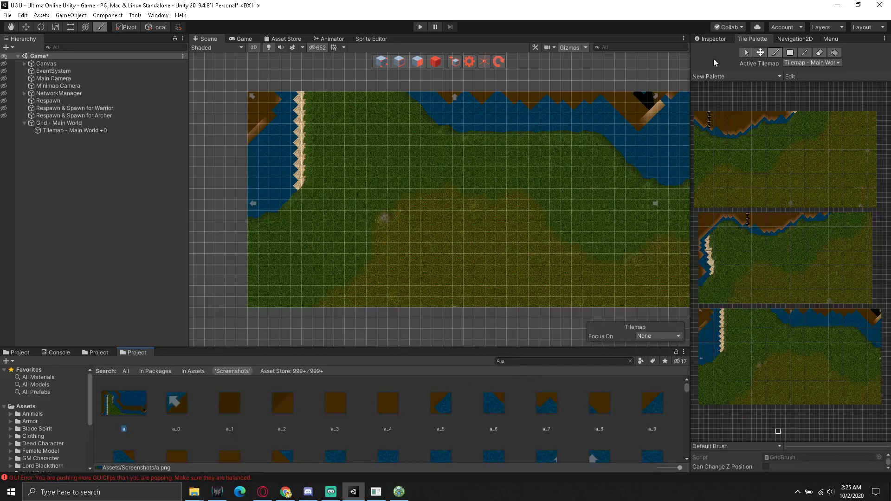
# - Re-slice a.png into 44 px sprites in the Sprite Editor and apply the import settings
pyautogui.click(712, 39)
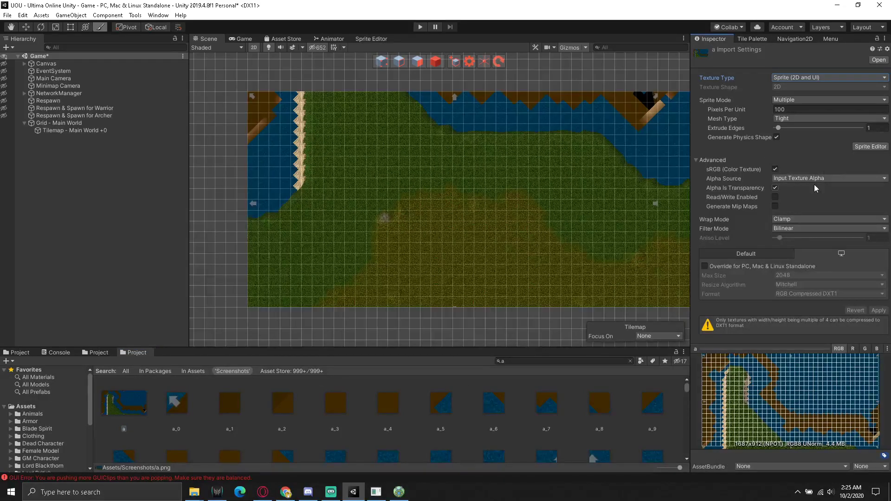
pyautogui.click(867, 147)
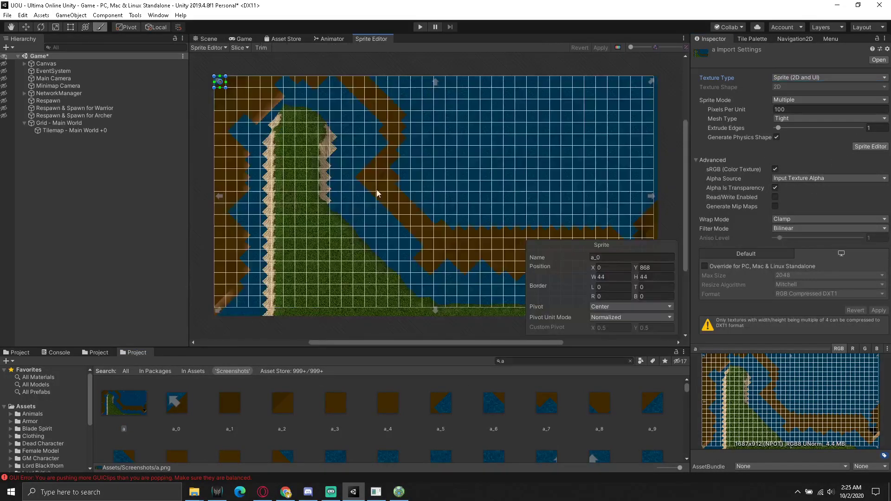
pyautogui.click(239, 47)
pyautogui.click(337, 136)
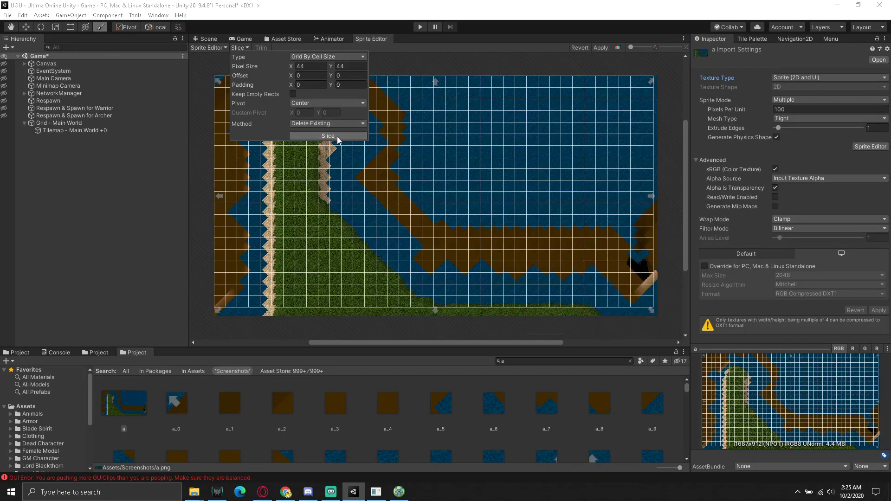
pyautogui.click(879, 311)
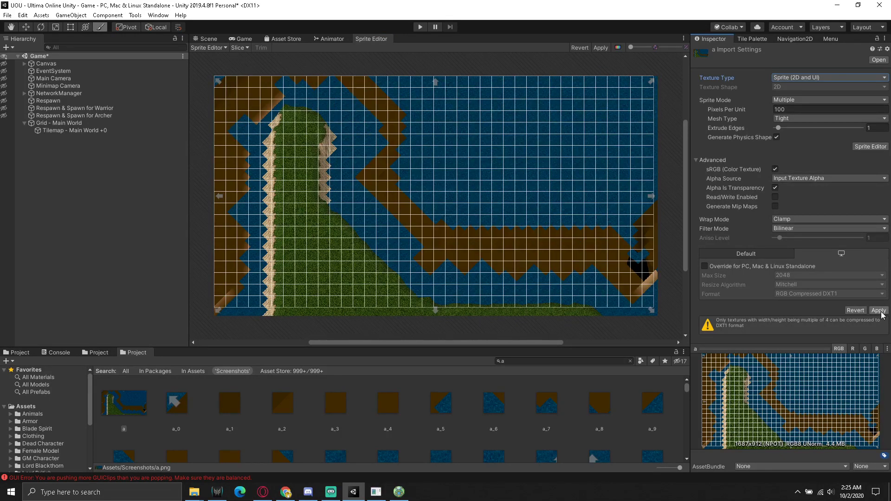
pyautogui.click(880, 312)
pyautogui.click(474, 268)
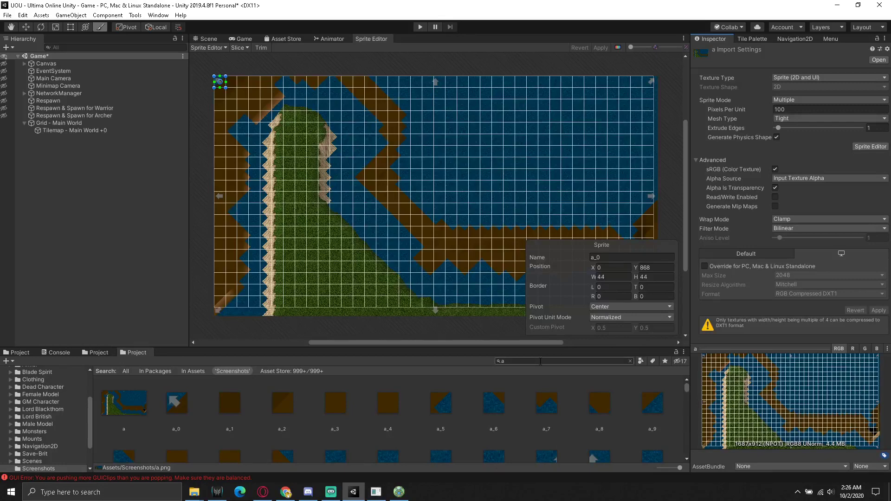
# - Clear the Project asset search
pyautogui.click(540, 361)
pyautogui.press('BackSpace')
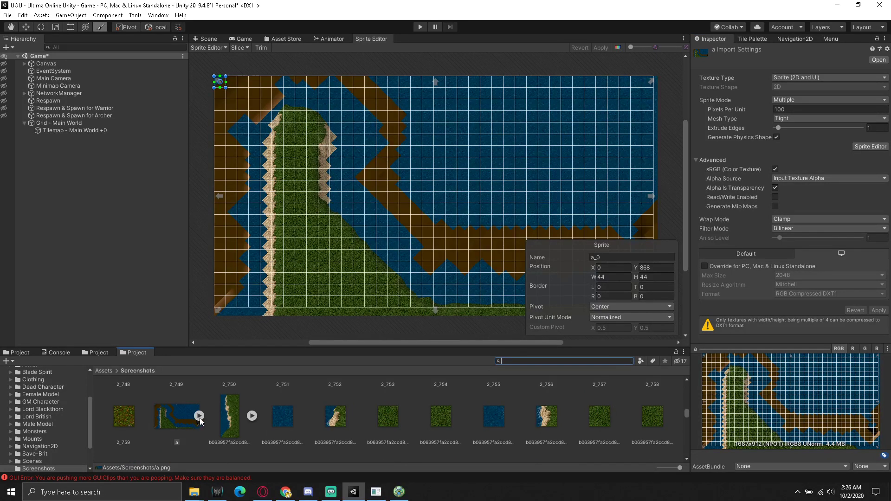
pyautogui.press('Escape')
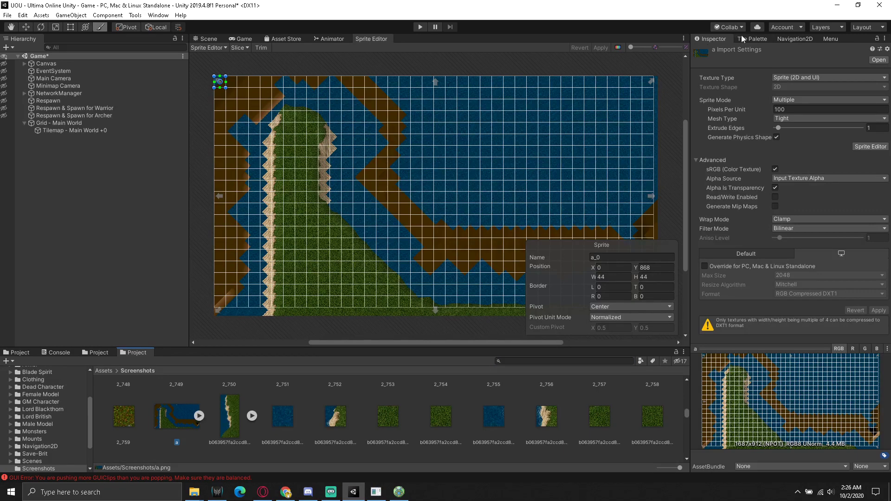
# - Drag the sliced a.png sheet into the Tile Palette, generating its tiles in Assets/Screenshots
pyautogui.click(749, 41)
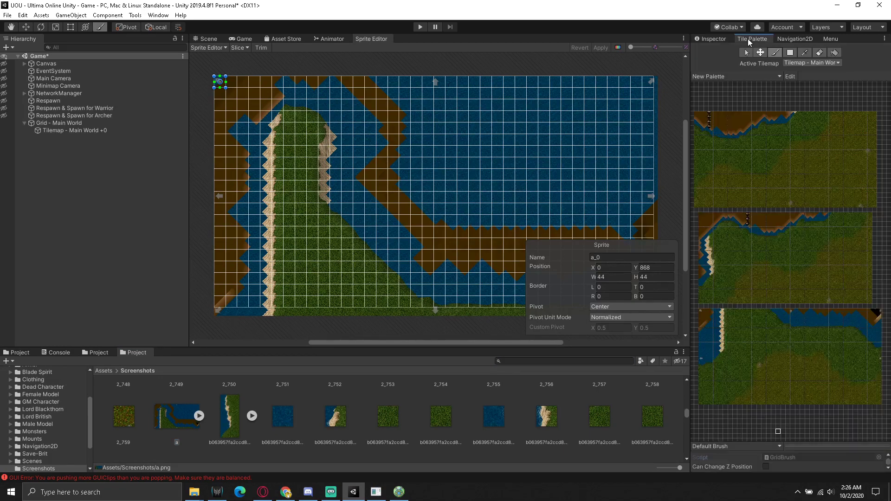
pyautogui.click(206, 39)
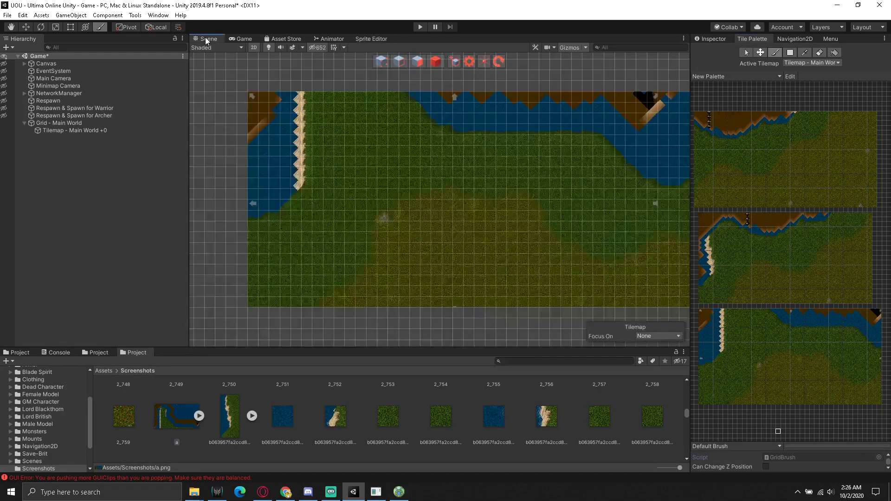
pyautogui.moveTo(775, 378); pyautogui.dragTo(810, 164, button='middle')
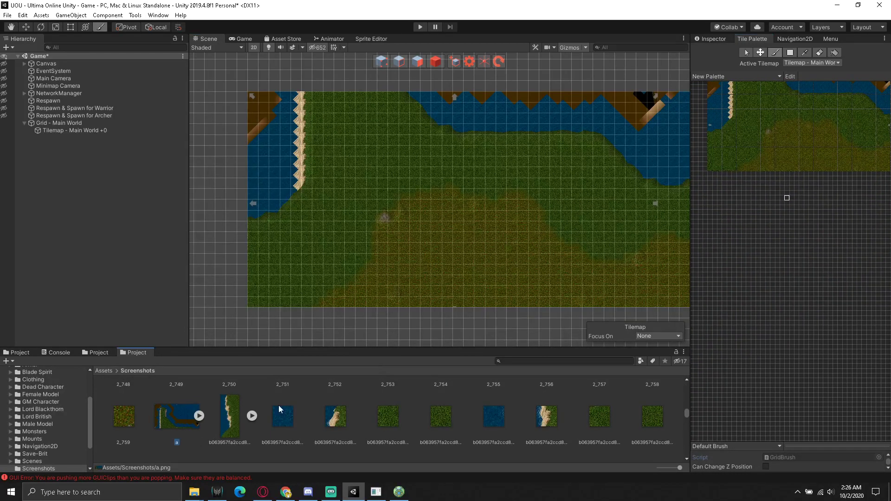
pyautogui.moveTo(755, 261); pyautogui.dragTo(709, 185)
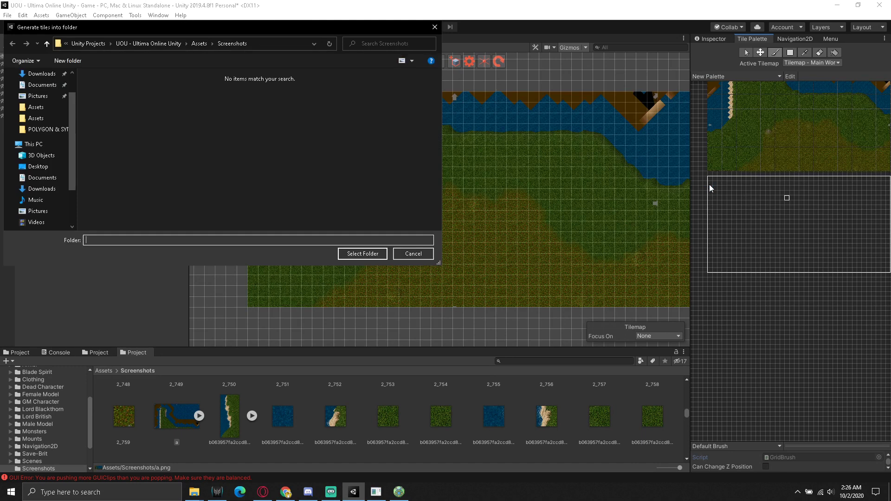
pyautogui.click(361, 253)
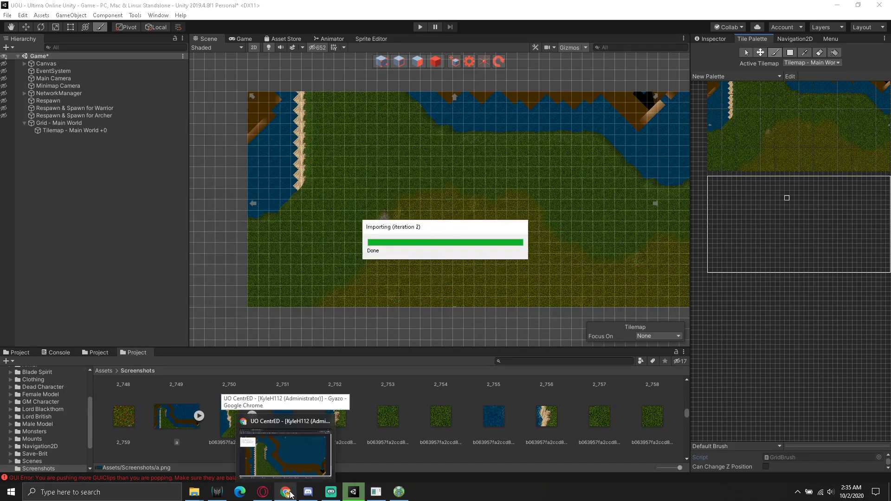
pyautogui.click(399, 492)
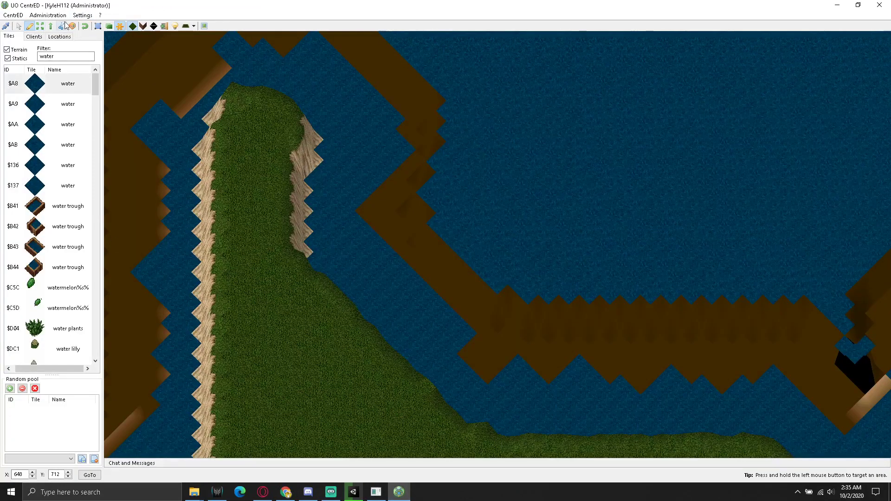
# - Show static items through the Filter panel and pan the map over the peninsula
pyautogui.click(120, 26)
pyautogui.click(143, 26)
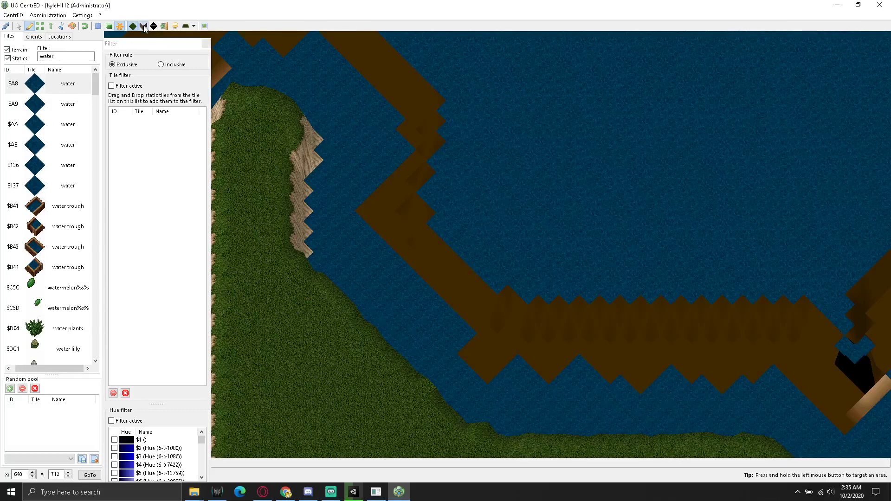
pyautogui.click(144, 27)
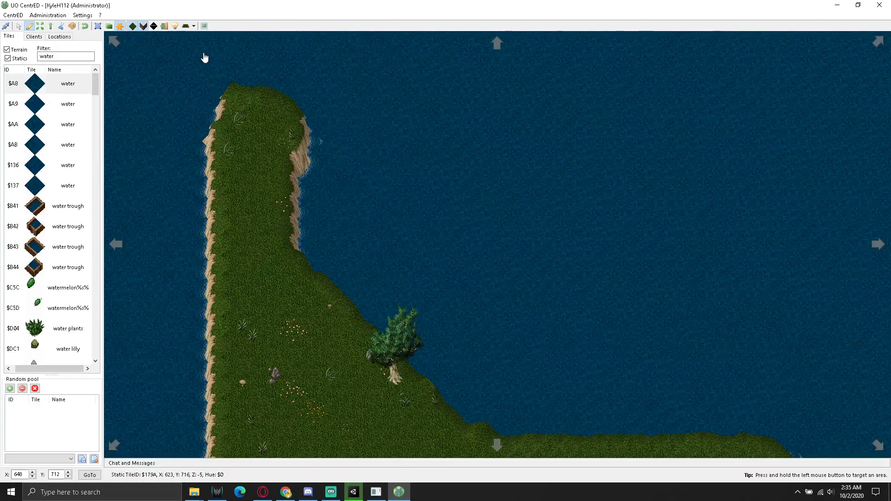
pyautogui.press('Left')
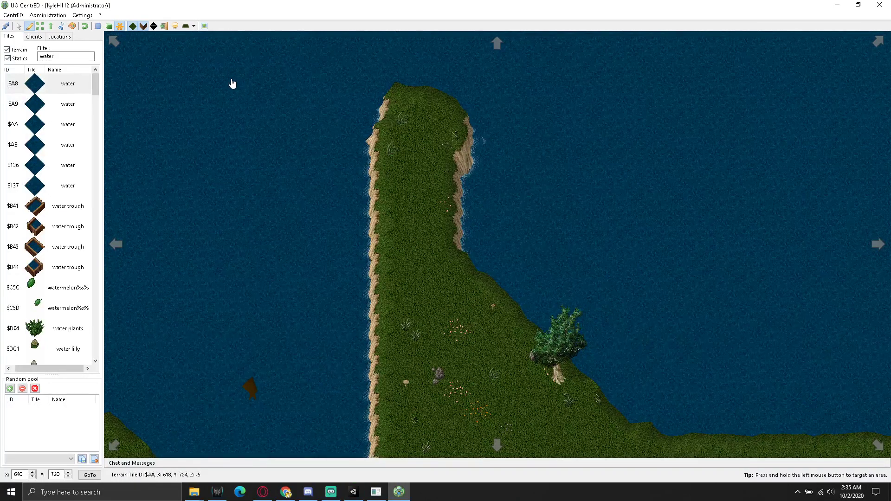
pyautogui.press('Down')
pyautogui.press('Up')
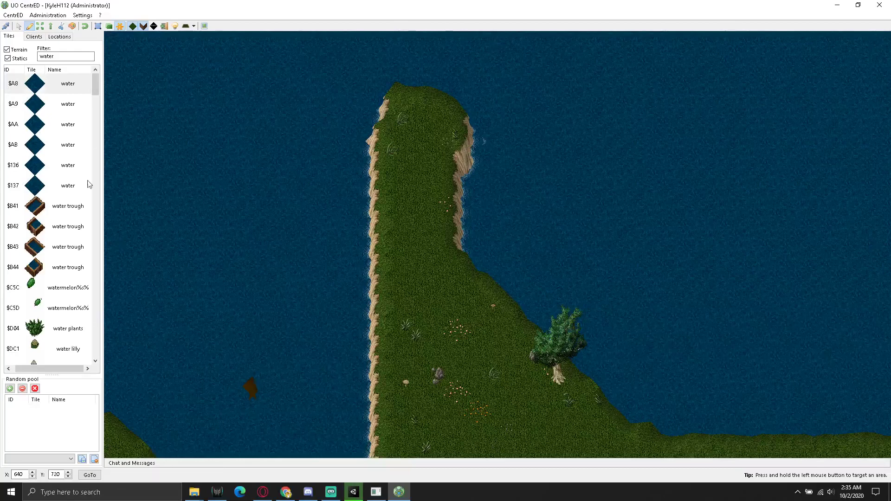
# - With the Delete tool, remove the tree, plants, ferns and two rocks from the peninsula
pyautogui.click(61, 27)
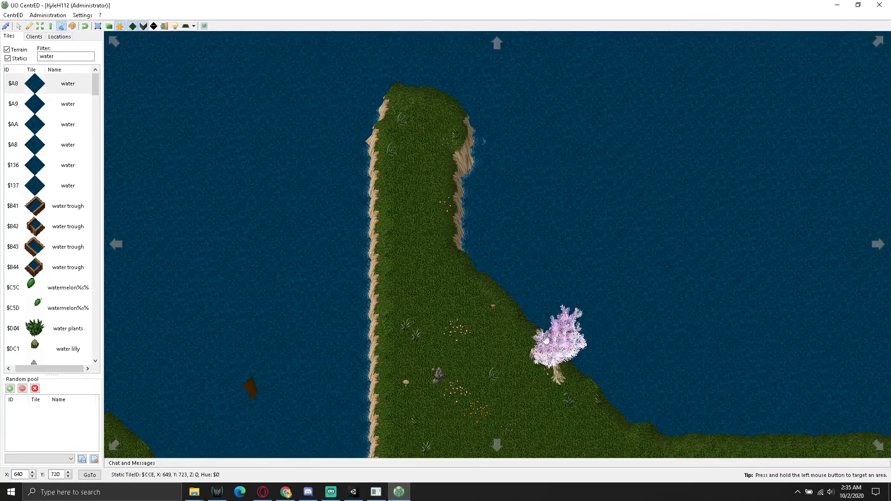
pyautogui.click(558, 379)
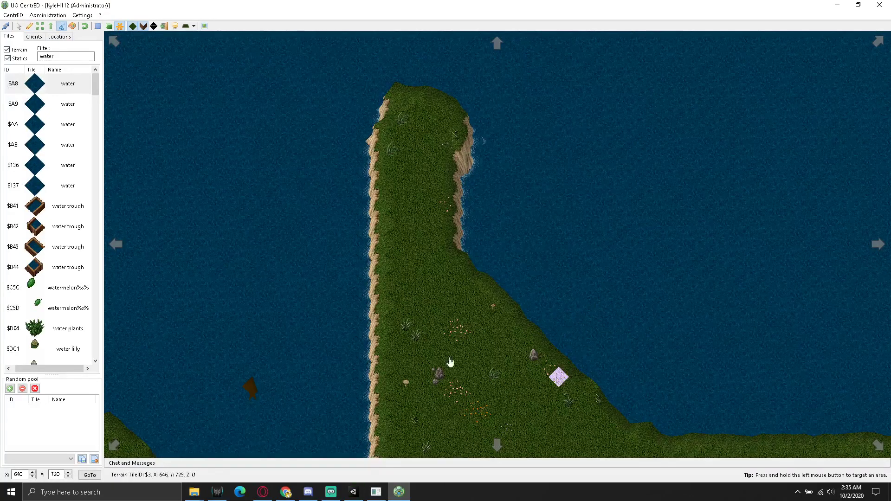
pyautogui.click(393, 150)
pyautogui.click(402, 121)
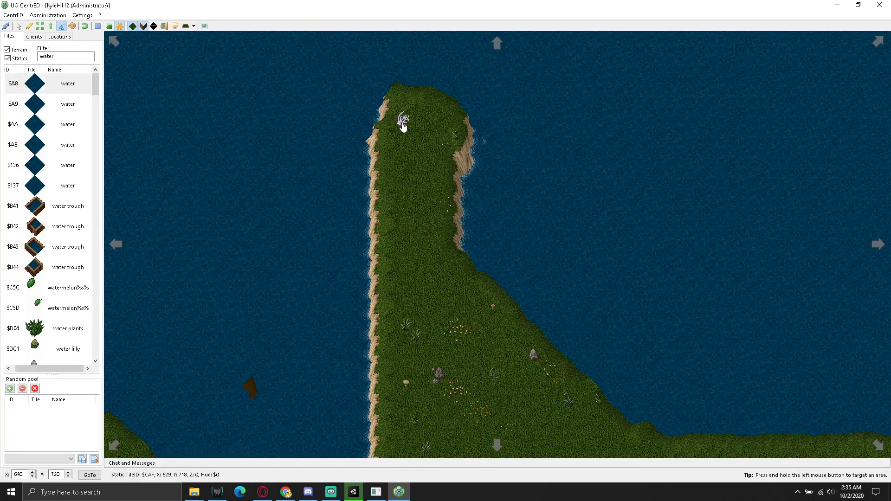
pyautogui.click(451, 137)
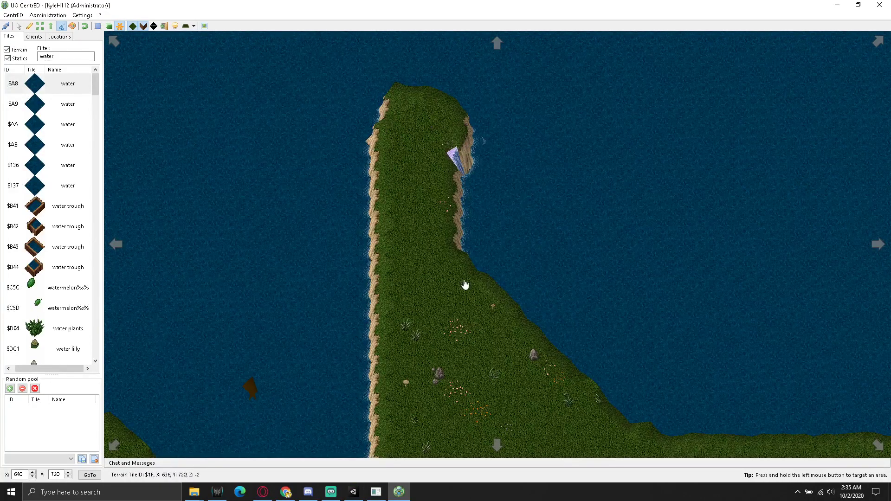
pyautogui.click(415, 337)
pyautogui.click(405, 328)
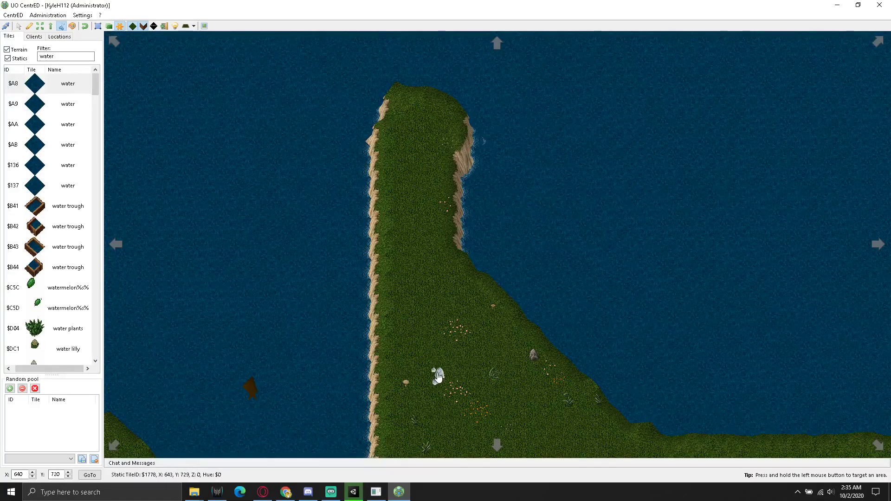
pyautogui.click(437, 375)
pyautogui.click(533, 357)
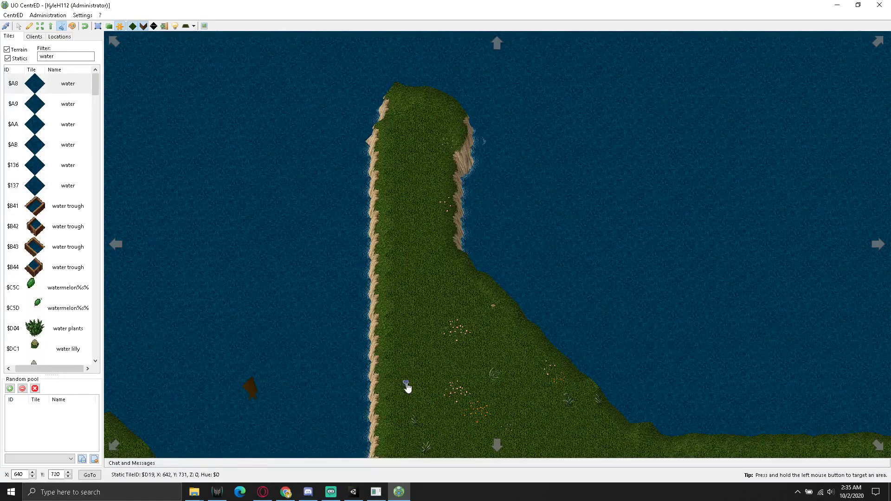
# - Delete the mushroom, remaining ferns and grass tuft, then paint $A8 water over the brown patch
pyautogui.click(407, 386)
pyautogui.click(425, 450)
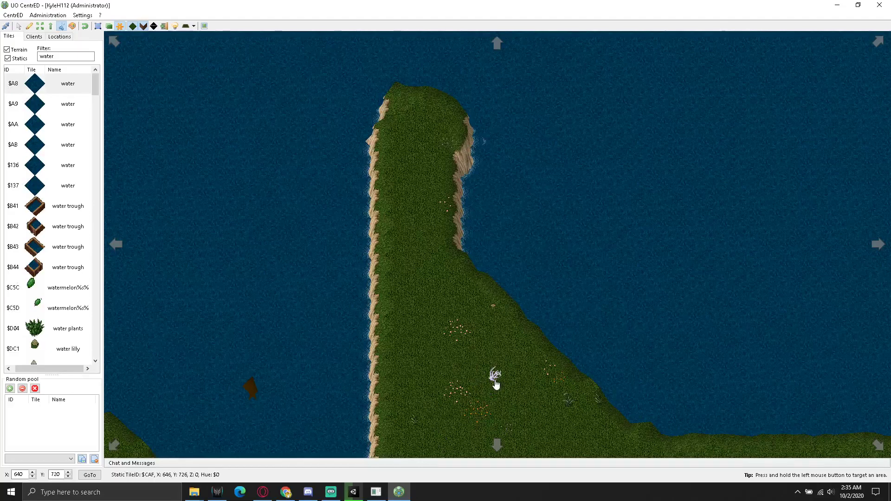
pyautogui.click(495, 383)
pyautogui.click(414, 421)
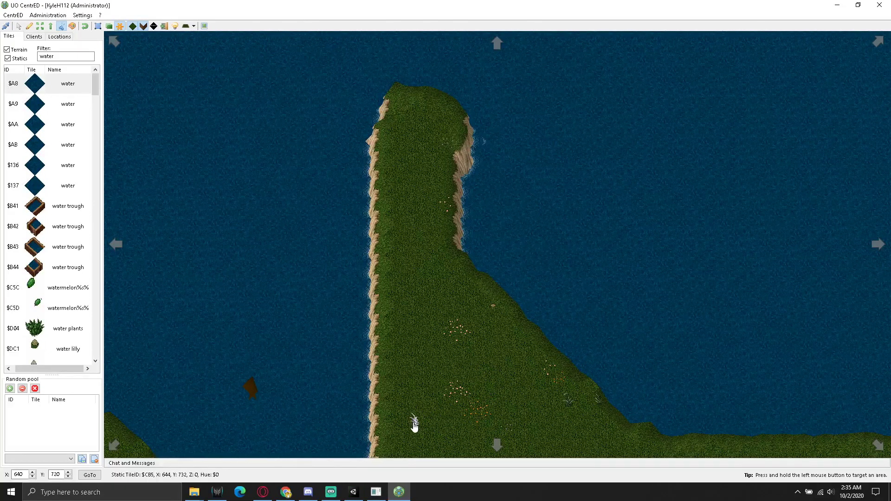
pyautogui.click(598, 402)
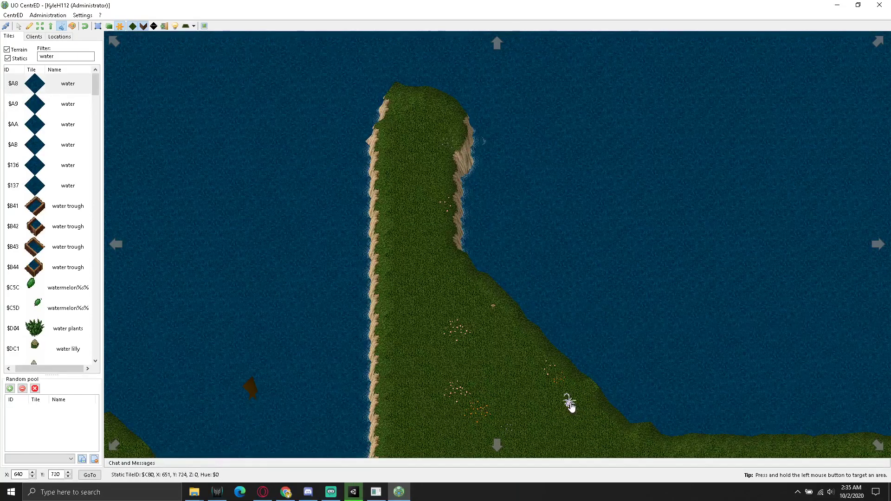
pyautogui.click(571, 406)
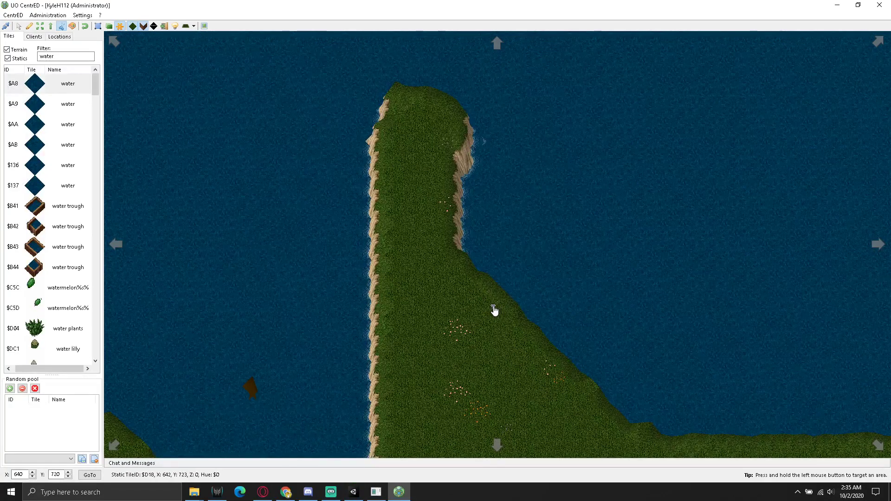
pyautogui.click(495, 310)
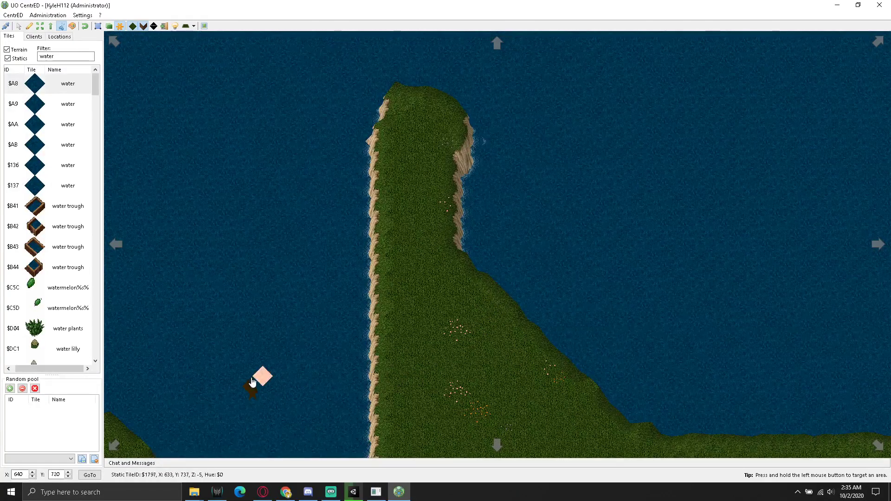
pyautogui.doubleClick(67, 84)
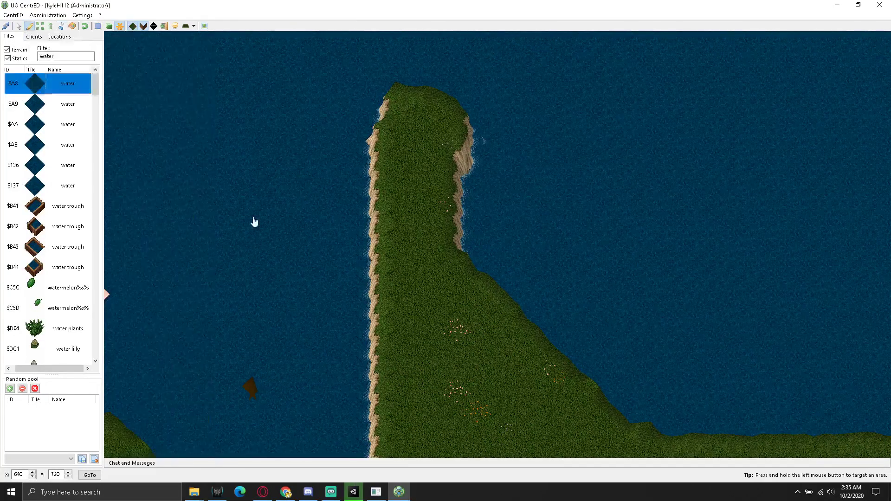
pyautogui.click(252, 394)
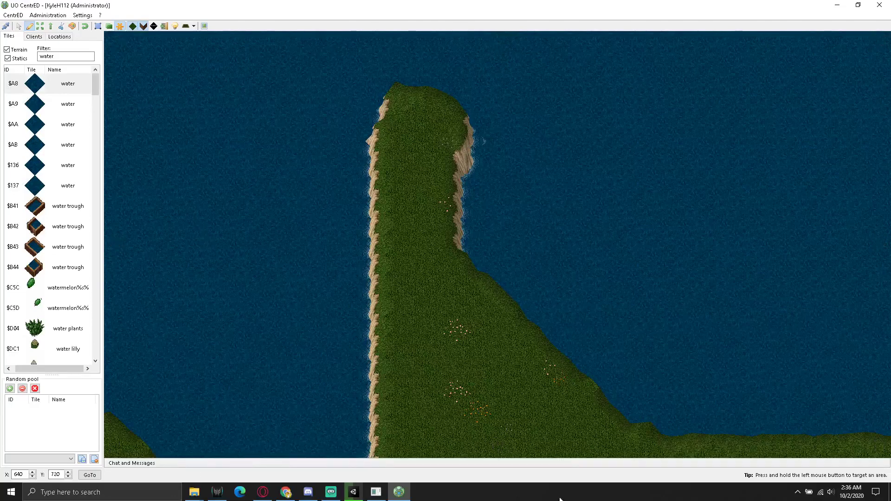
# - Capture the whole CentrED map view with Gyazo and upload the image
pyautogui.click(795, 497)
pyautogui.rightClick(780, 434)
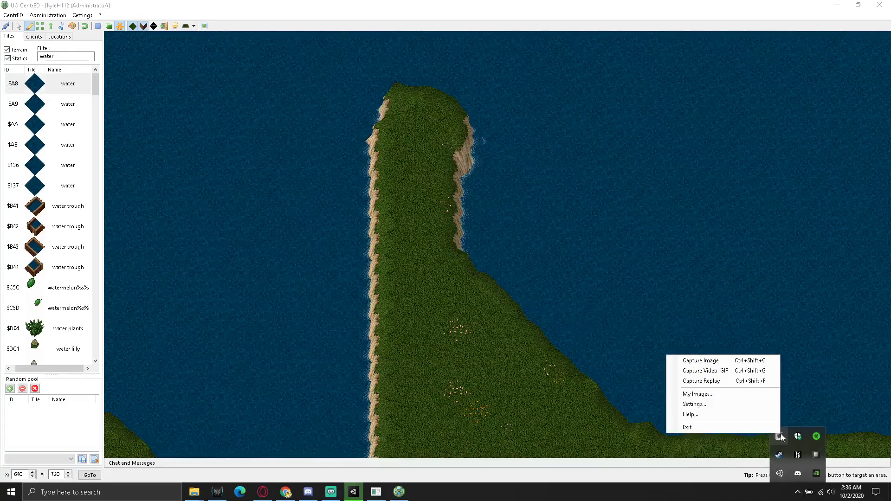
pyautogui.click(712, 364)
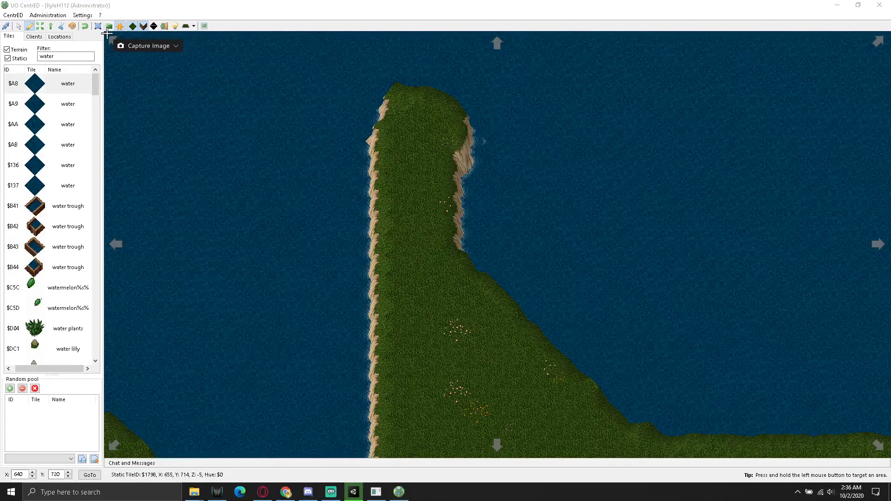
pyautogui.moveTo(107, 33); pyautogui.dragTo(887, 454)
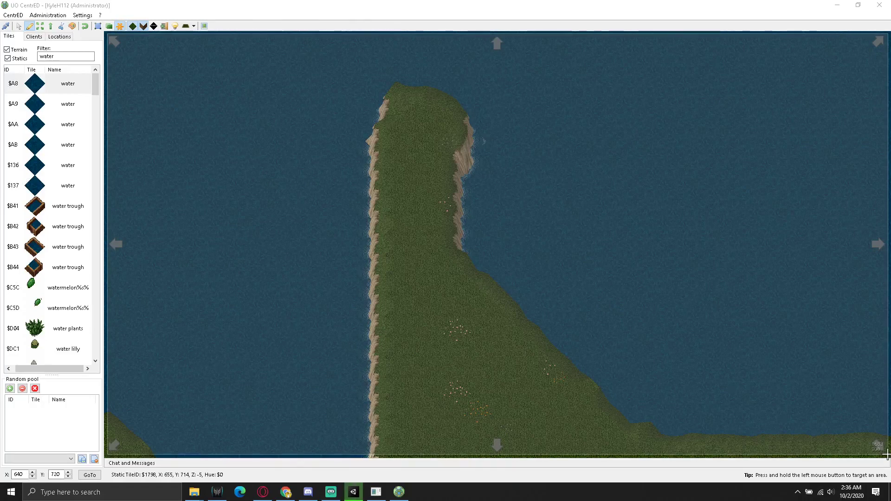
pyautogui.moveTo(886, 454); pyautogui.dragTo(886, 454)
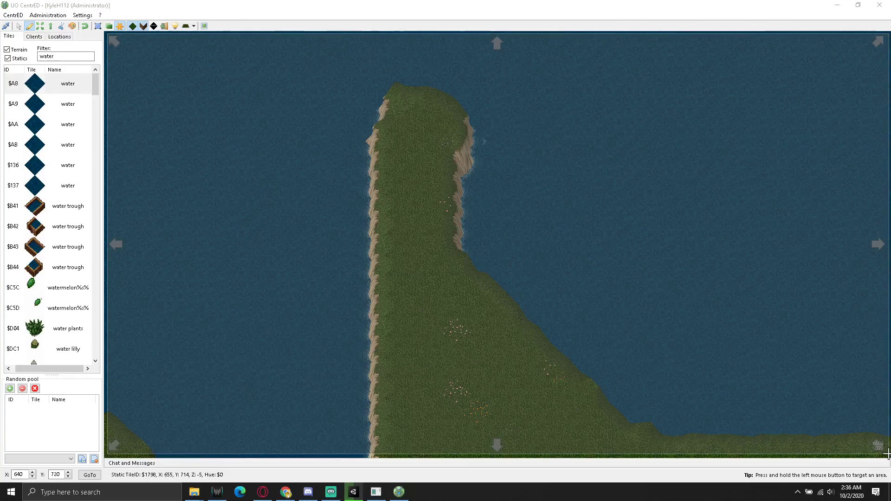
pyautogui.moveTo(886, 454); pyautogui.dragTo(887, 457)
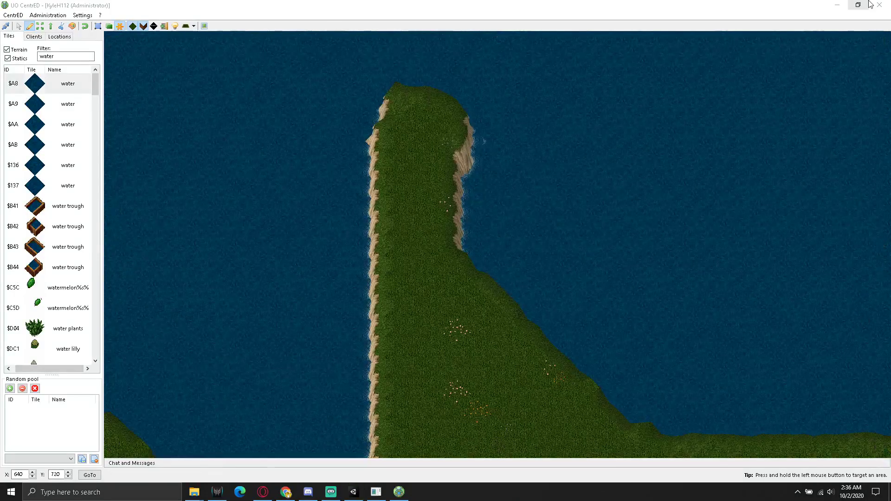
pyautogui.click(836, 7)
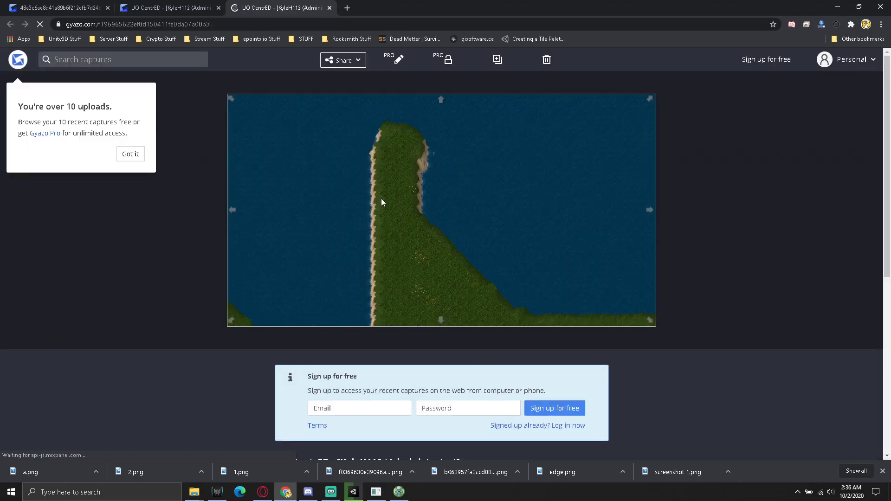
# - Save the Gyazo peninsula image as abc.png in Assets/Screenshots, then close Chrome
pyautogui.click(384, 199)
pyautogui.rightClick(385, 195)
pyautogui.click(424, 212)
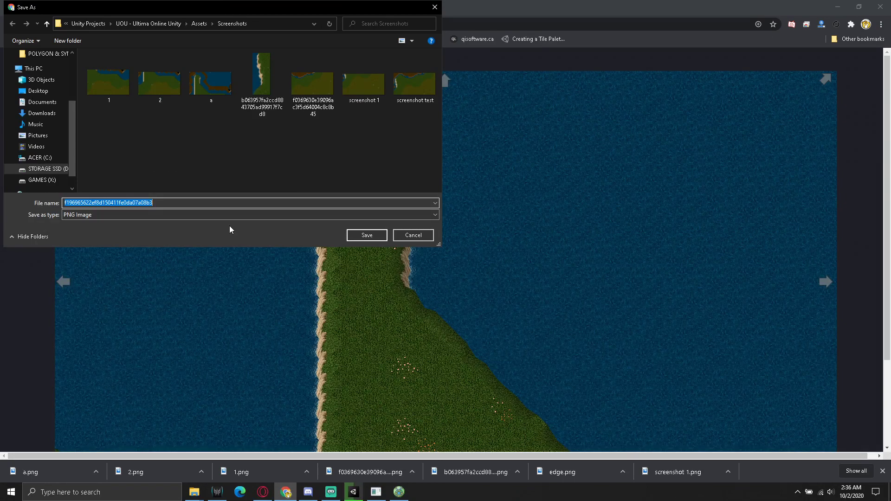
pyautogui.write('a')
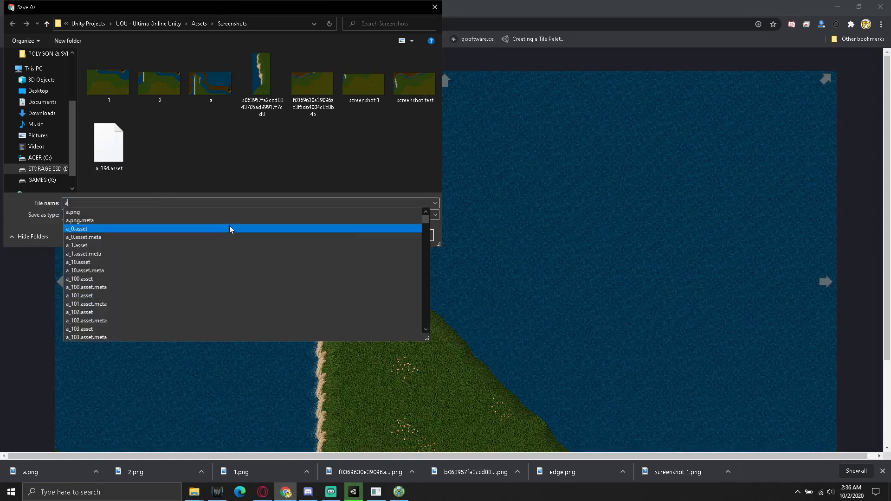
pyautogui.write('bc')
pyautogui.click(351, 236)
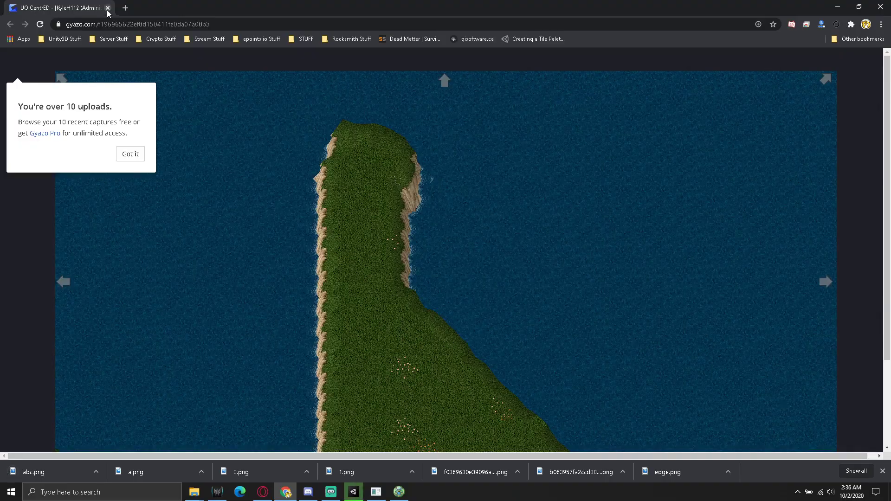
pyautogui.click(108, 8)
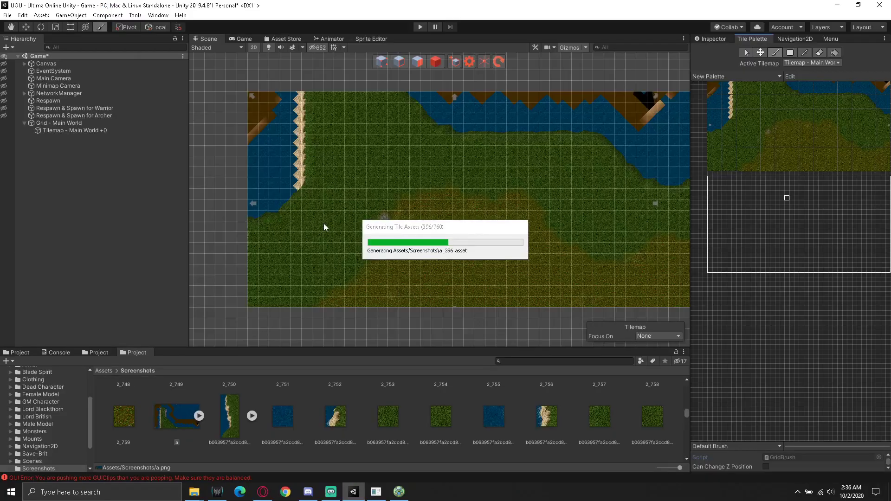
pyautogui.click(285, 493)
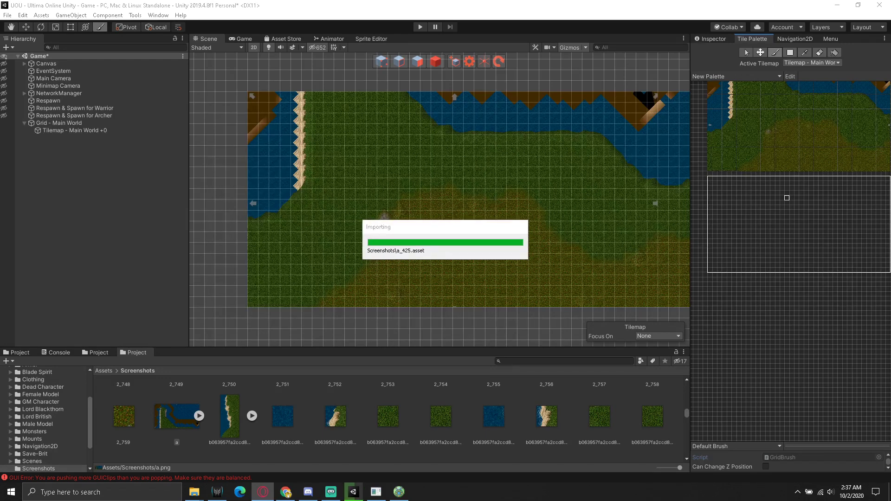
# - In CentrED, open the map filter panel and toggle terrain rendering to show brown raised bands
pyautogui.click(399, 491)
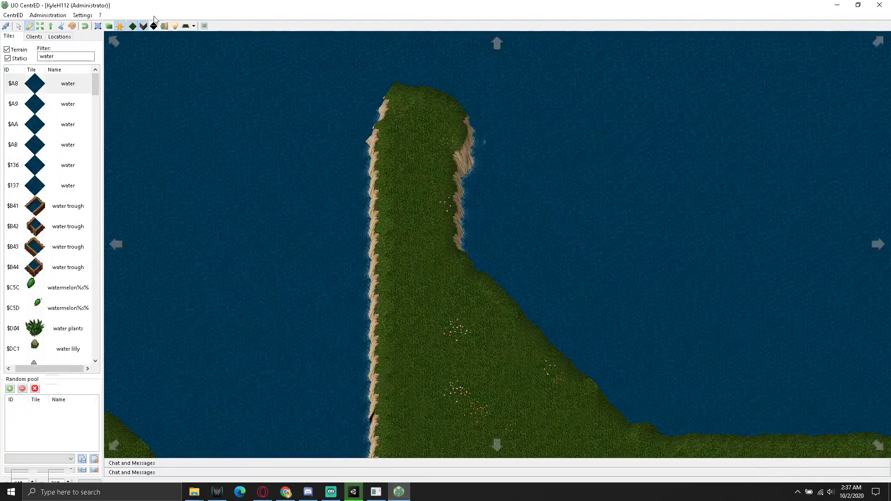
pyautogui.click(13, 16)
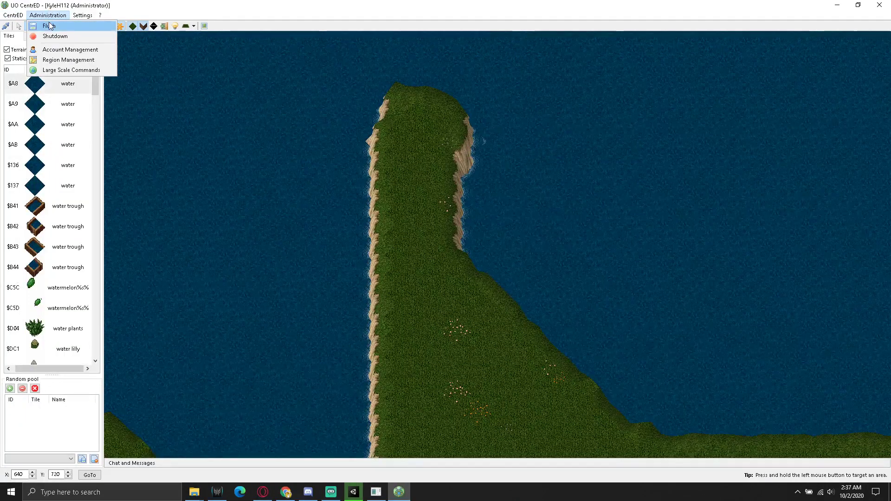
pyautogui.click(51, 29)
pyautogui.click(51, 26)
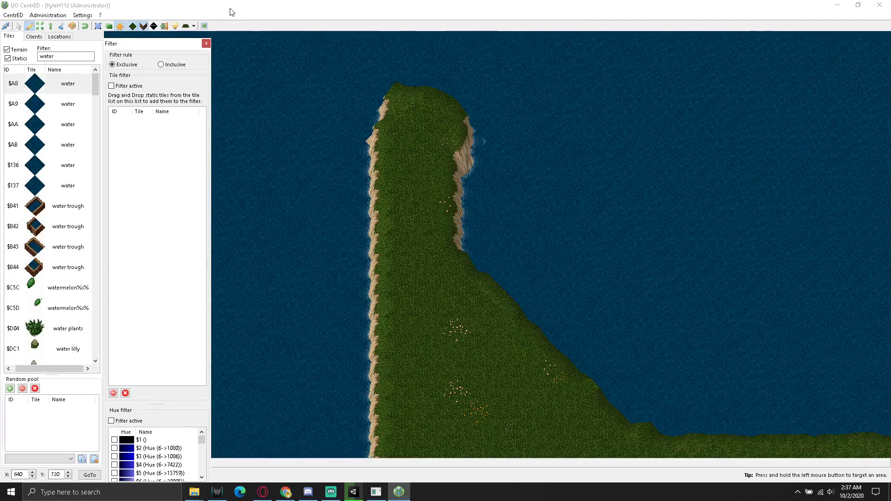
pyautogui.click(143, 26)
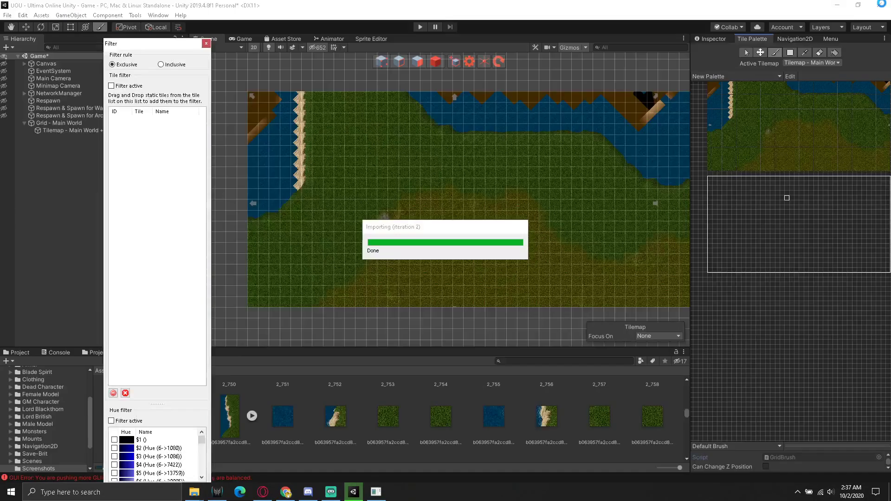
pyautogui.click(354, 492)
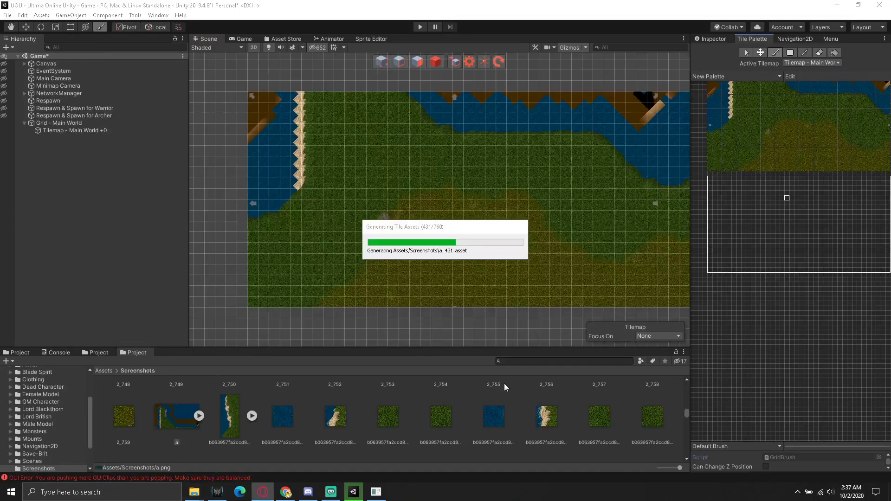
# - Close the cedserver.exe console window and the Assets folder window
pyautogui.click(383, 492)
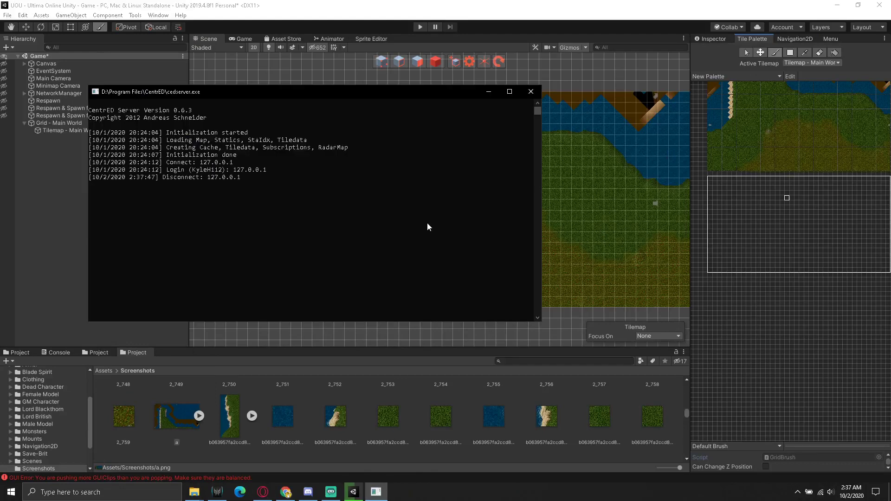
pyautogui.click(535, 92)
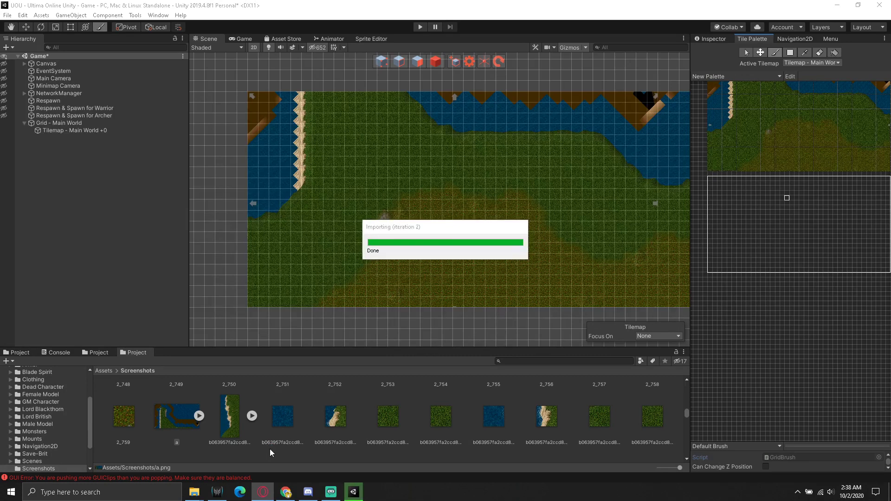
pyautogui.moveTo(191, 495)
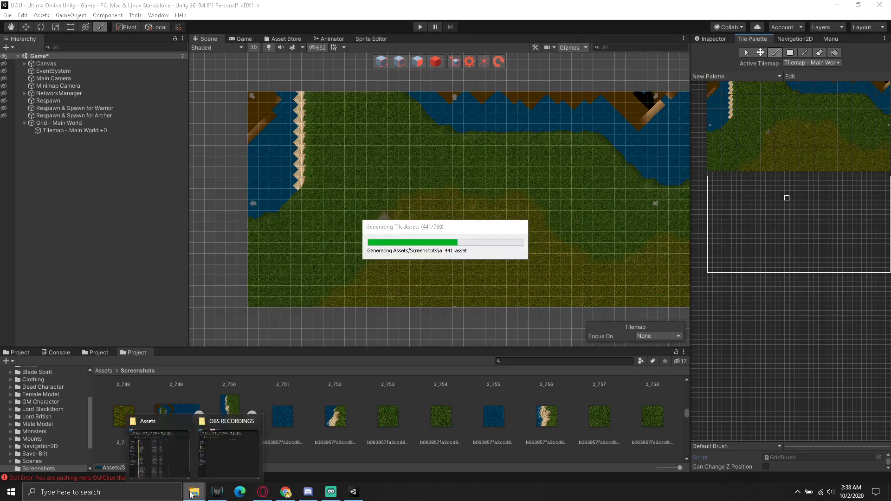
pyautogui.click(186, 424)
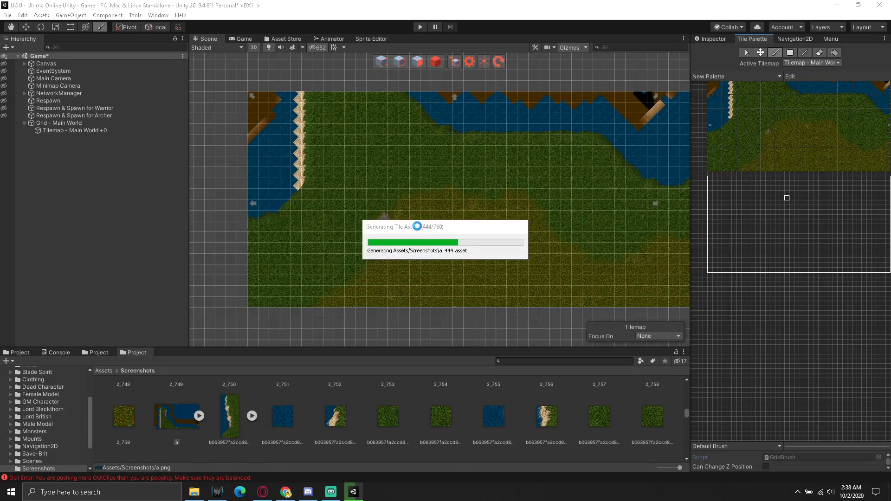
pyautogui.click(797, 496)
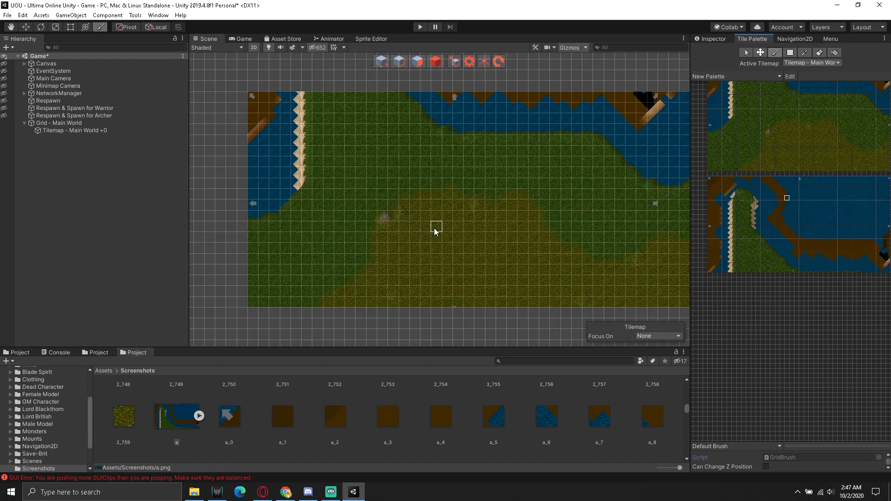
# - Pan to the empty space above the map and pick the river-and-cliff palette block as brush
pyautogui.moveTo(359, 127); pyautogui.dragTo(388, 265, button='middle')
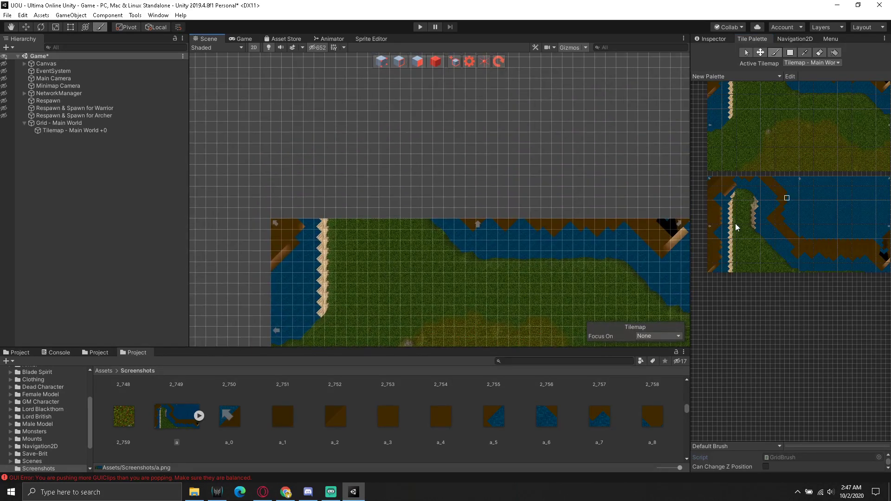
pyautogui.moveTo(813, 339); pyautogui.dragTo(803, 339, button='middle')
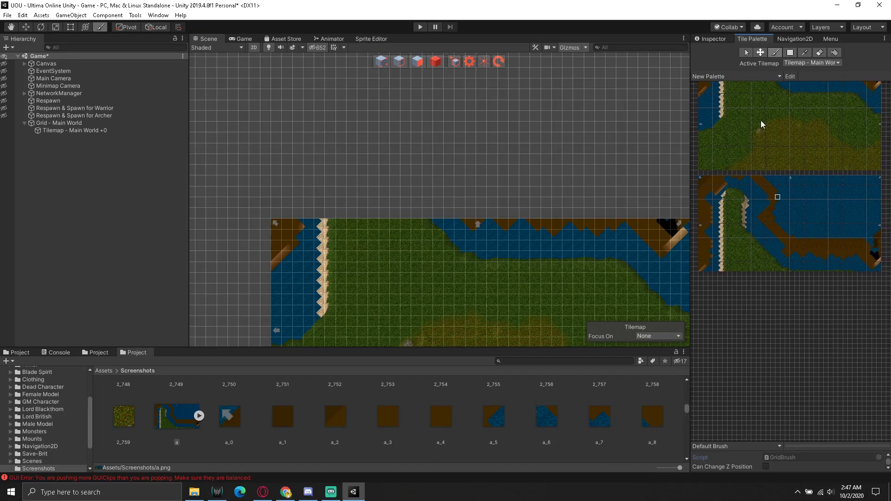
pyautogui.moveTo(700, 176); pyautogui.dragTo(878, 272)
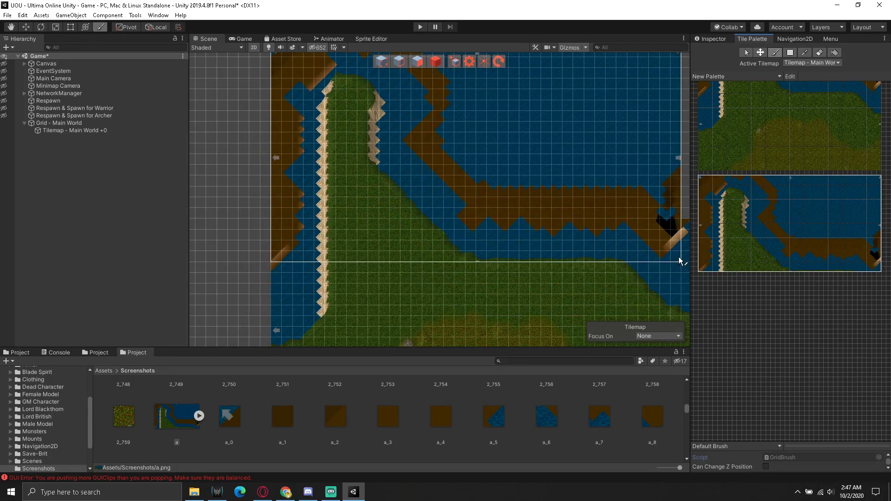
pyautogui.scroll(-2, 668, 258)
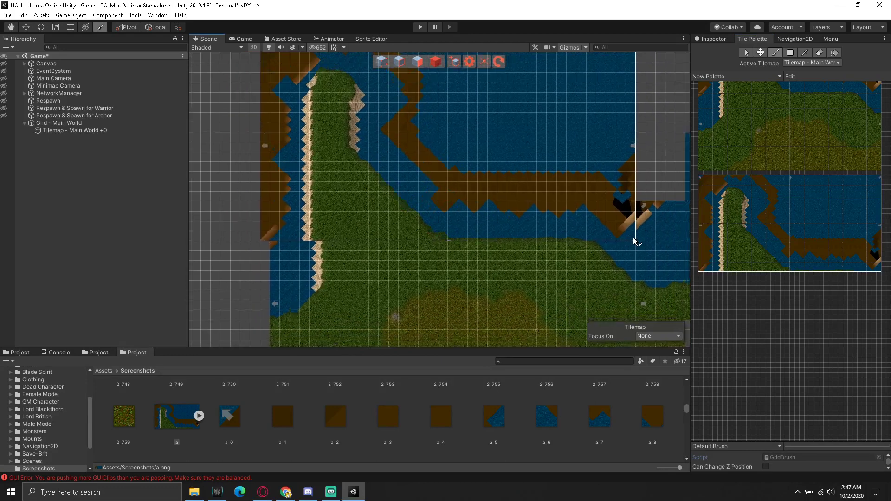
pyautogui.scroll(-1, 634, 241)
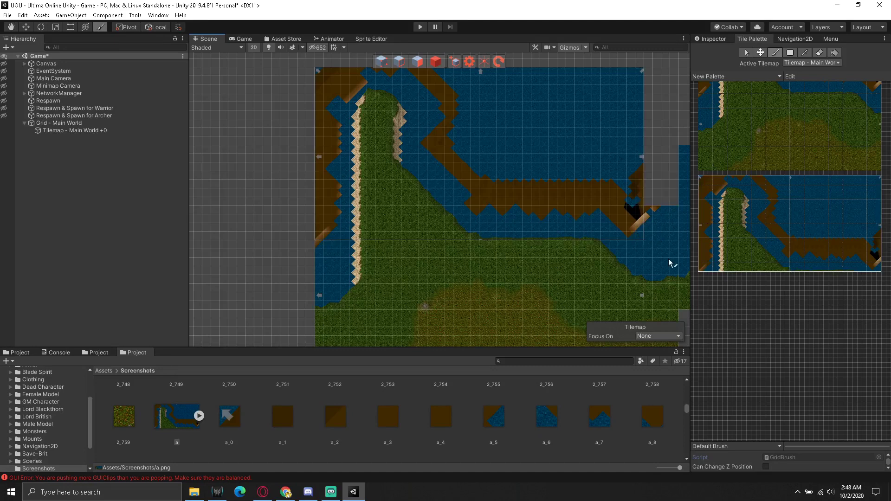
# - Drop the picked tile block from the brush and refresh the project assets
pyautogui.click(720, 299)
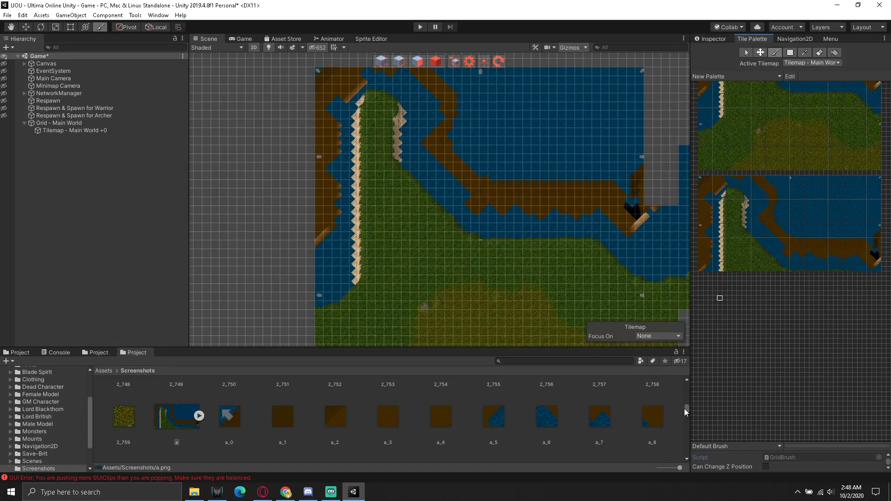
pyautogui.moveTo(686, 410); pyautogui.dragTo(688, 383)
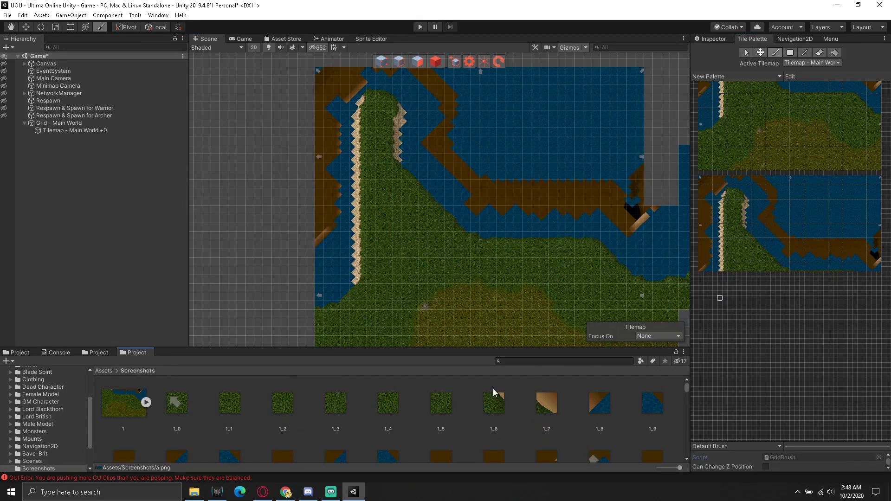
pyautogui.rightClick(465, 389)
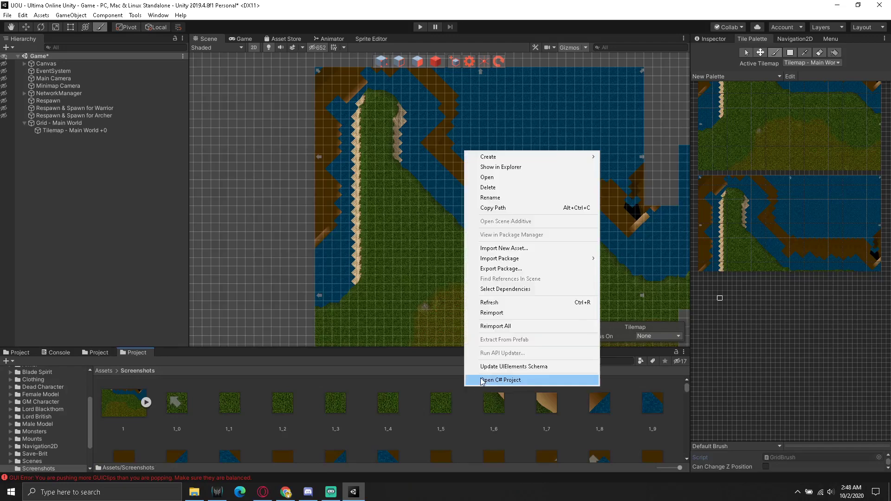
pyautogui.click(492, 302)
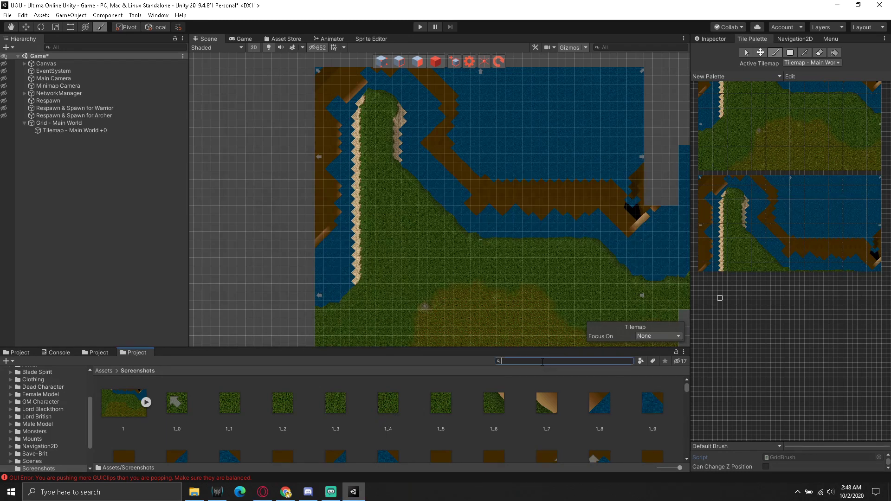
# - Find the abc screenshot via search and set its Sprite Mode to Multiple, applied
pyautogui.write('abc')
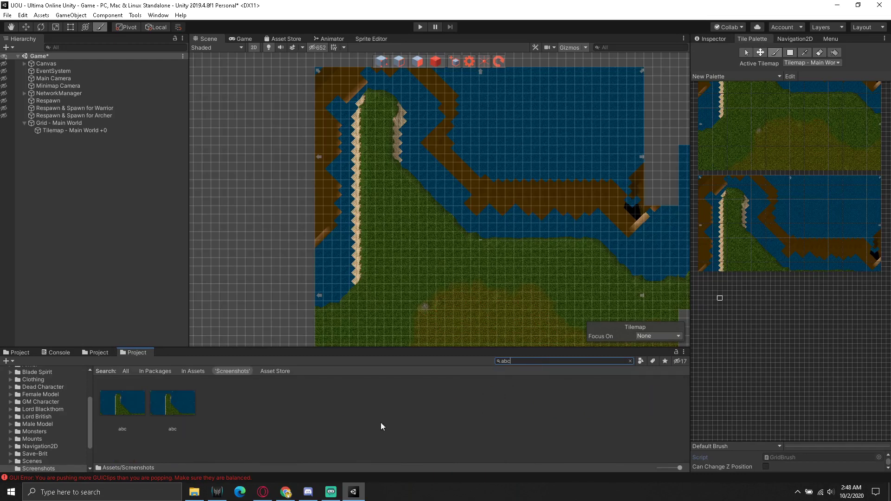
pyautogui.click(123, 404)
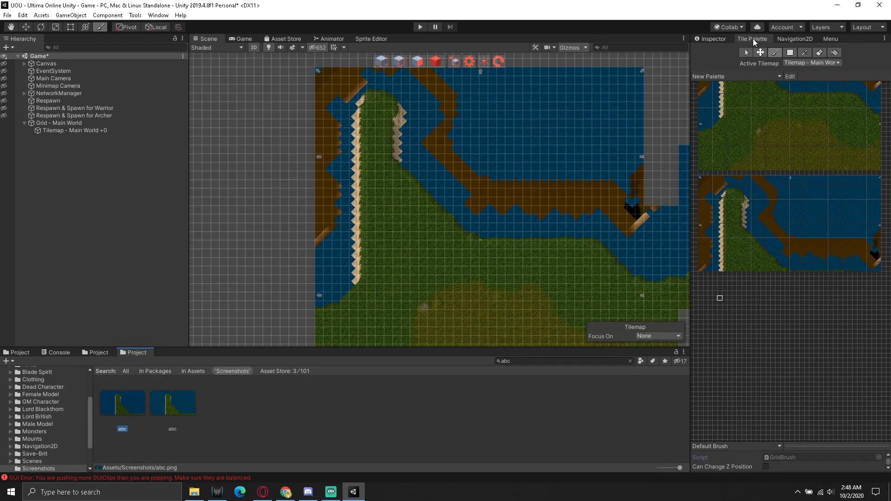
pyautogui.click(714, 39)
pyautogui.click(794, 100)
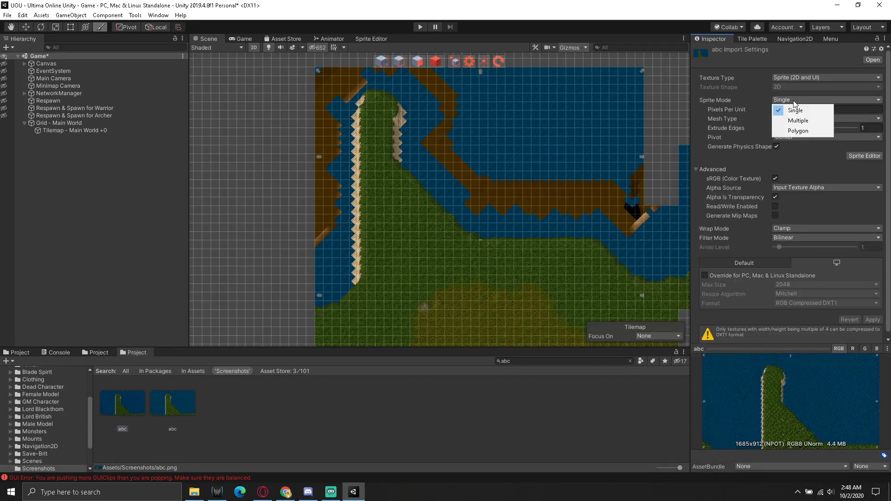
pyautogui.click(804, 122)
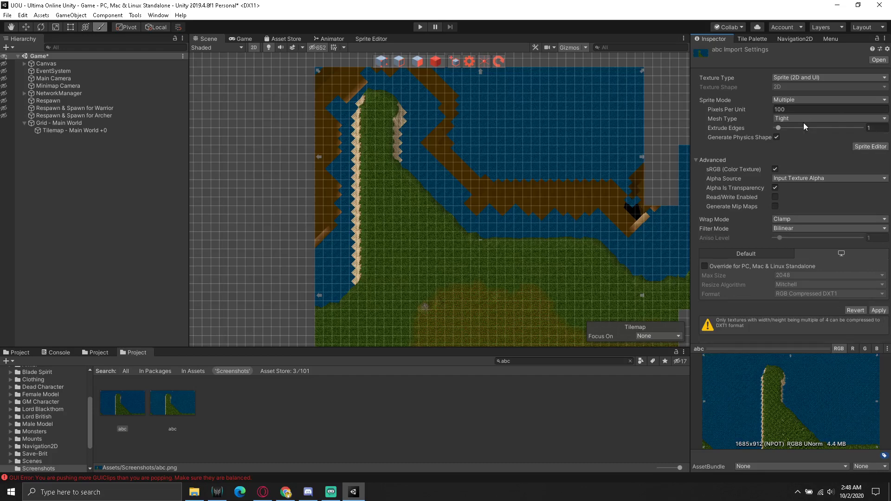
pyautogui.click(877, 309)
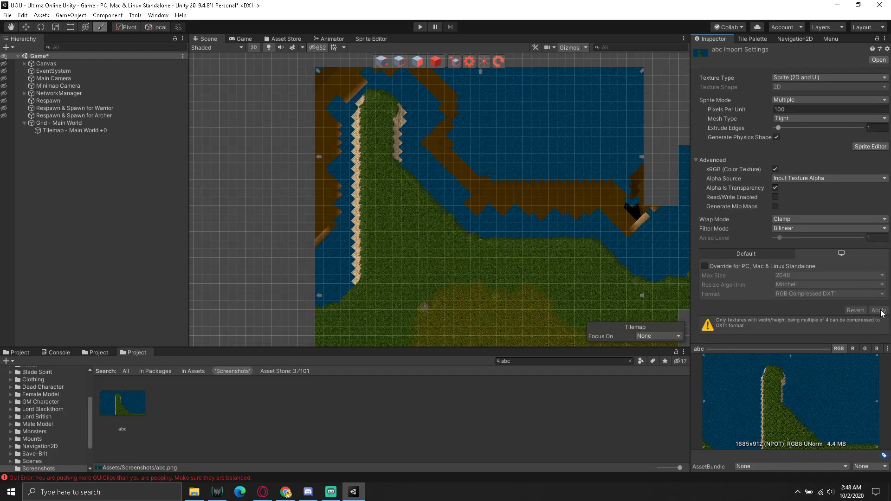
# - Slice abc.png in the Sprite Editor into a 44×44 grid and apply the slicing
pyautogui.click(870, 147)
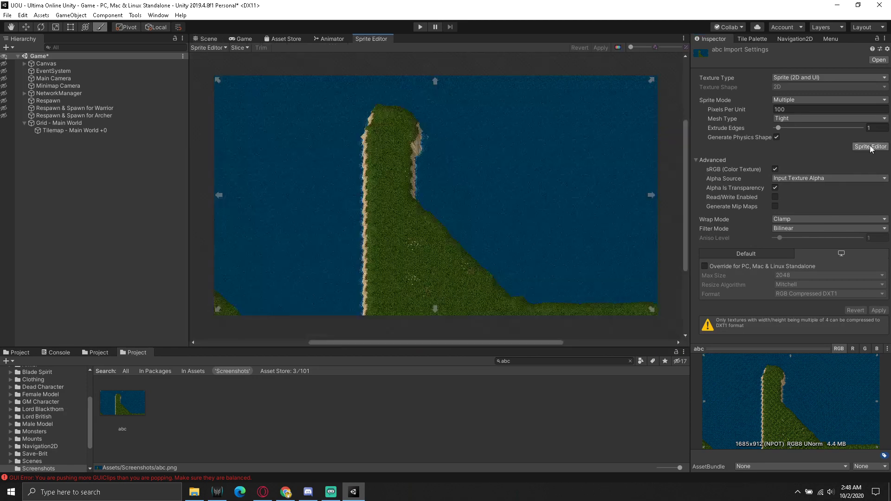
pyautogui.click(237, 47)
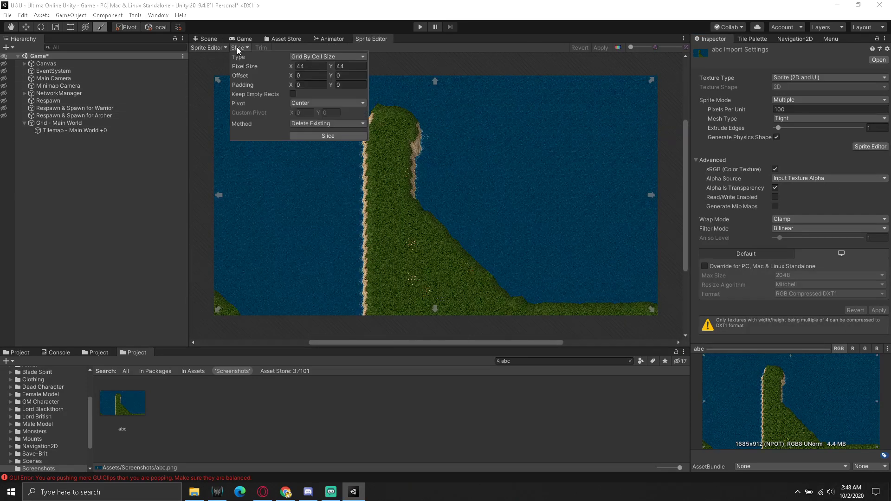
pyautogui.click(334, 137)
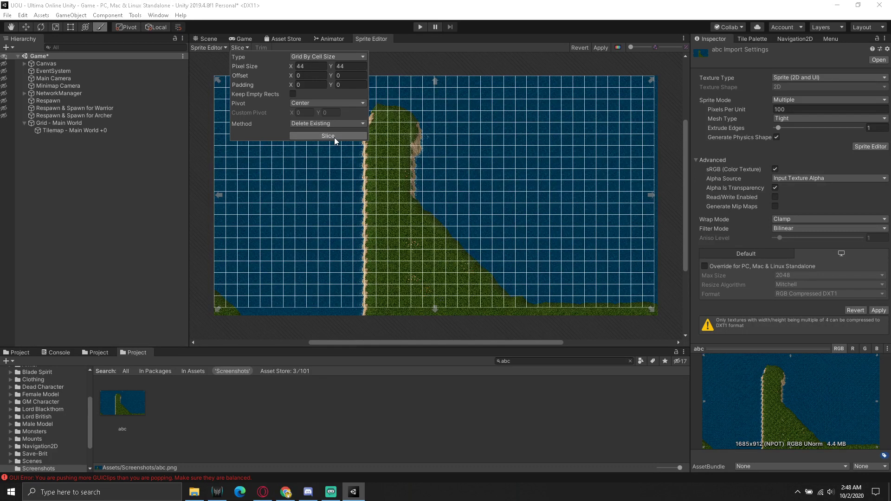
pyautogui.click(878, 311)
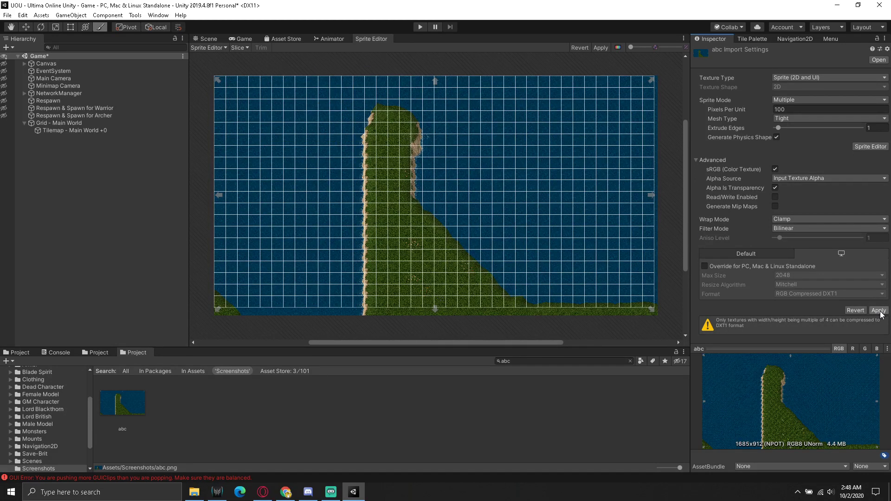
pyautogui.click(885, 316)
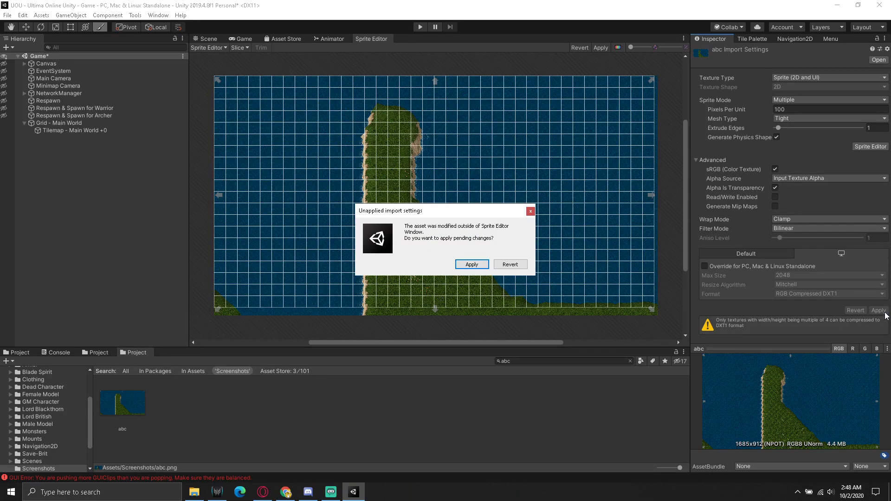
pyautogui.click(456, 268)
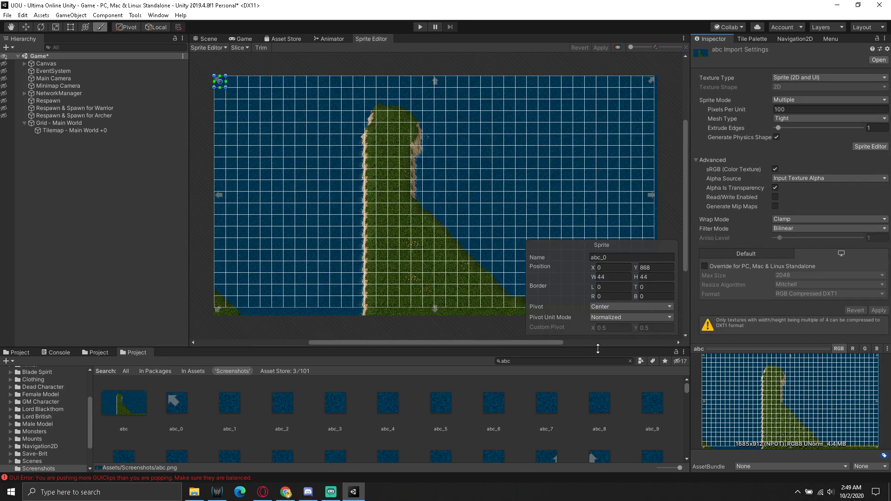
# - Enlarge the asset list, scroll through the sprites to abc_759, and clear the abc search
pyautogui.moveTo(597, 348); pyautogui.dragTo(587, 132)
pyautogui.scroll(-10, 472, 302)
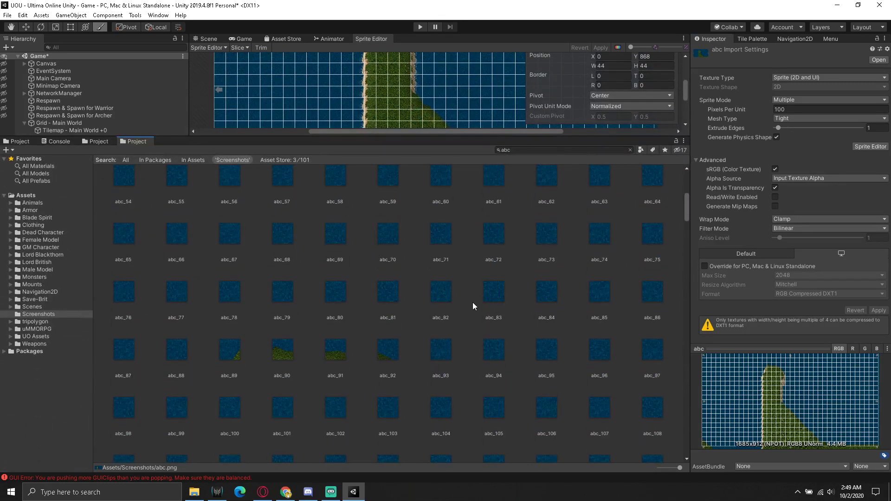
pyautogui.scroll(-3, 472, 302)
pyautogui.scroll(-3, 466, 305)
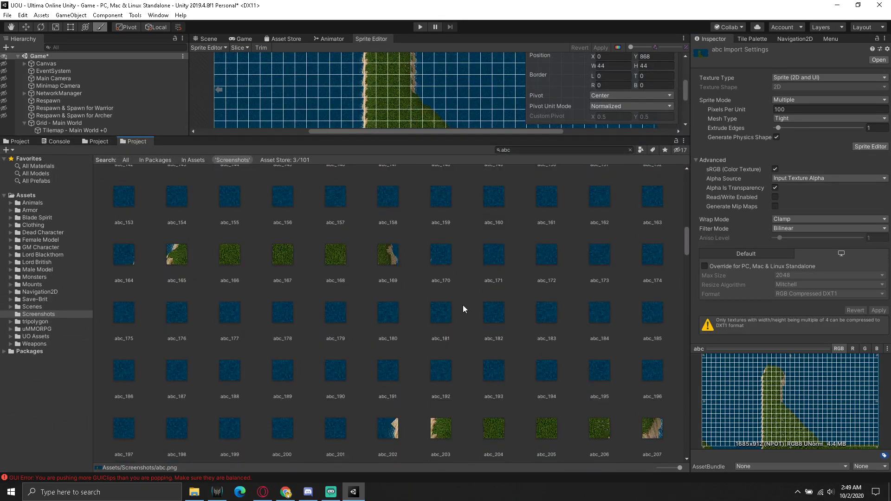
pyautogui.scroll(-3, 463, 305)
pyautogui.scroll(-3, 460, 305)
pyautogui.scroll(-3, 461, 305)
pyautogui.scroll(-3, 461, 305)
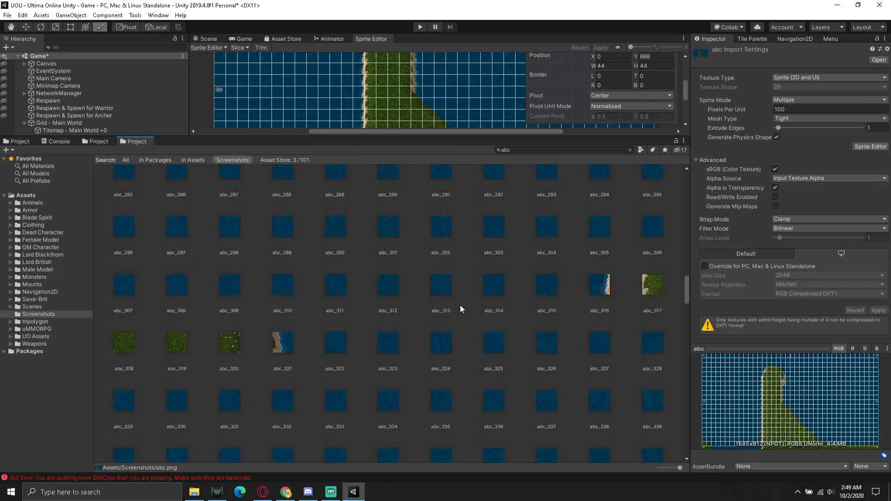
pyautogui.scroll(-3, 460, 305)
pyautogui.scroll(-4, 460, 305)
pyautogui.scroll(-3, 460, 305)
pyautogui.scroll(-3, 460, 304)
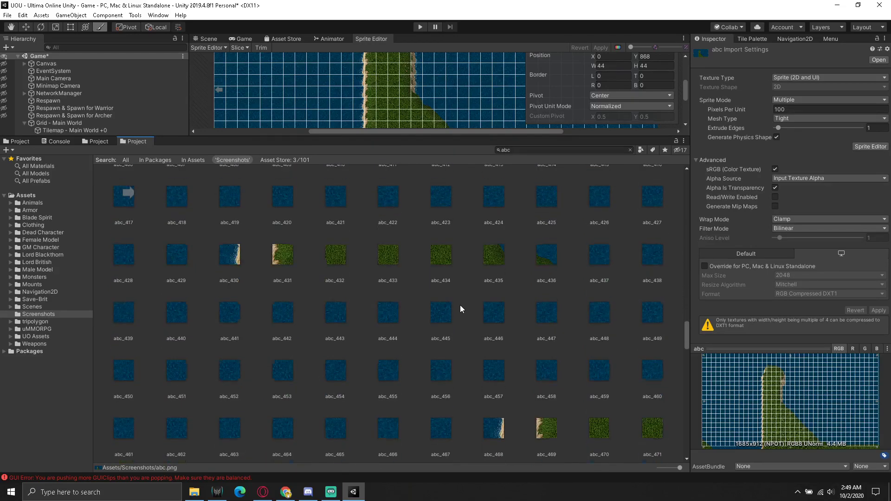
pyautogui.scroll(-4, 460, 304)
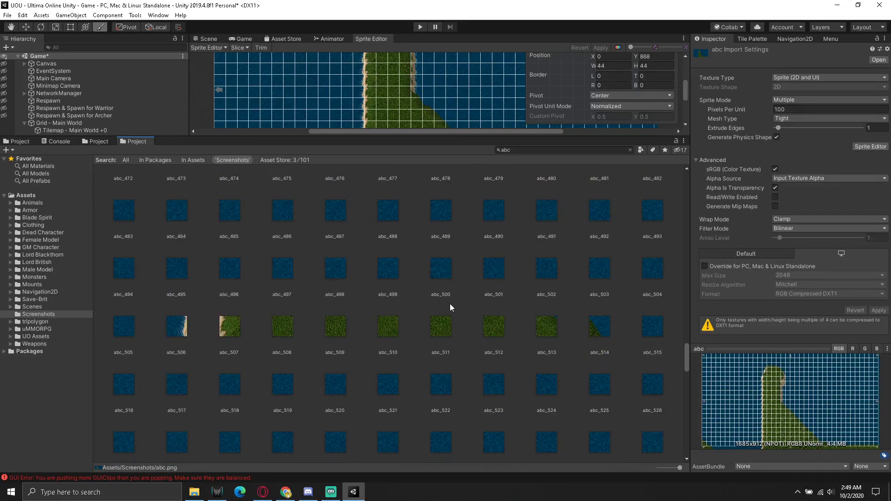
pyautogui.scroll(-3, 449, 303)
pyautogui.scroll(-3, 450, 304)
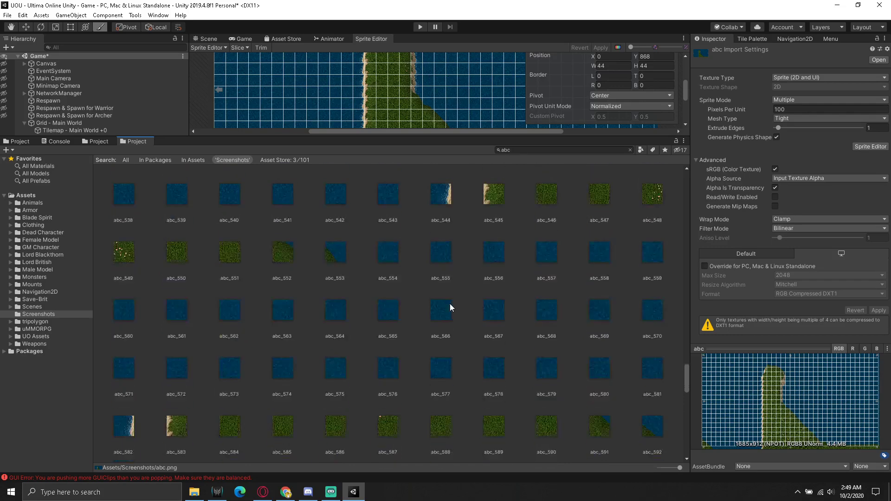
pyautogui.scroll(-3, 450, 303)
pyautogui.scroll(-3, 449, 303)
pyautogui.scroll(-4, 449, 303)
pyautogui.scroll(-4, 450, 303)
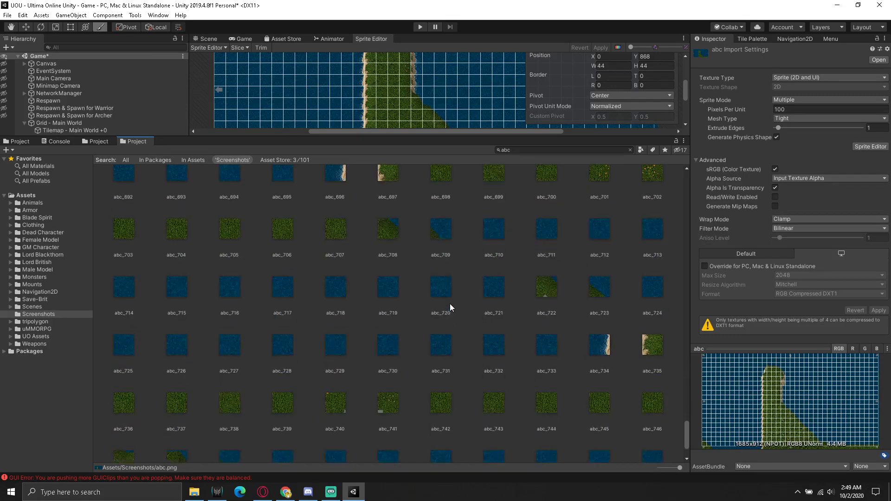
pyautogui.scroll(-4, 449, 303)
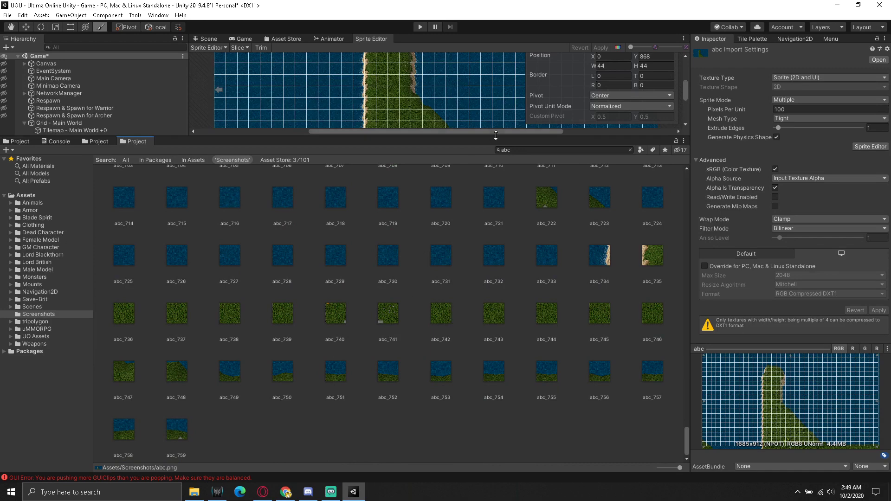
pyautogui.click(524, 151)
pyautogui.press('BackSpace')
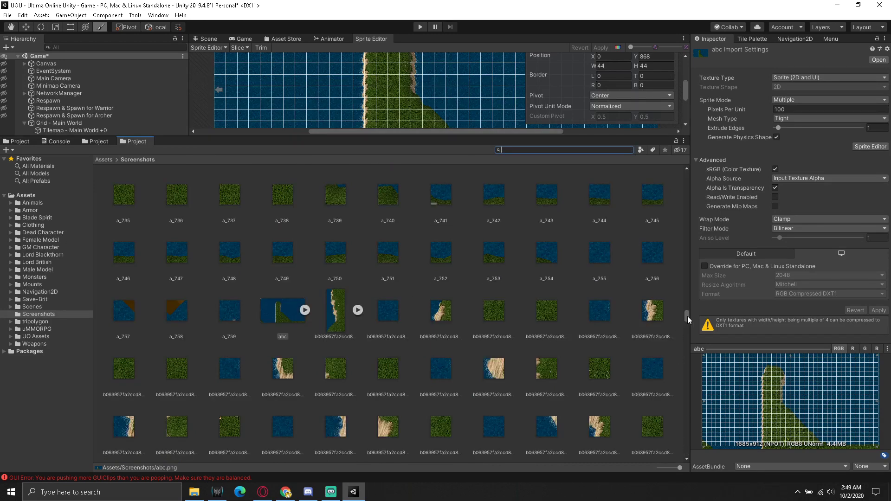
# - Drag the sliced abc sprite sheet from the Project window onto the Tile Palette
pyautogui.click(752, 38)
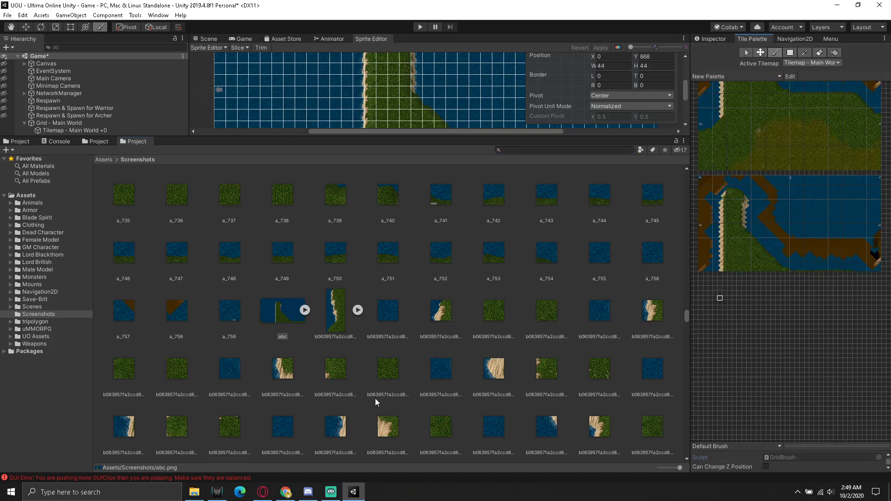
pyautogui.click(279, 314)
pyautogui.moveTo(702, 250); pyautogui.dragTo(702, 183)
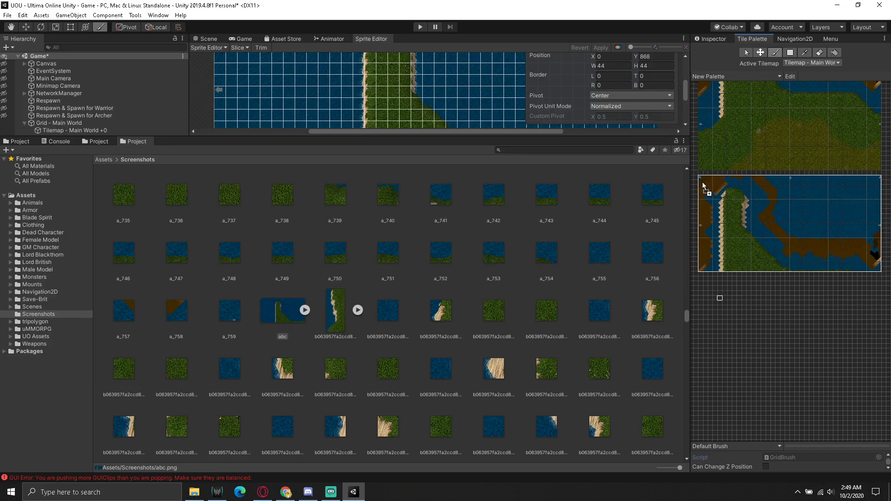
pyautogui.moveTo(703, 182); pyautogui.dragTo(702, 182)
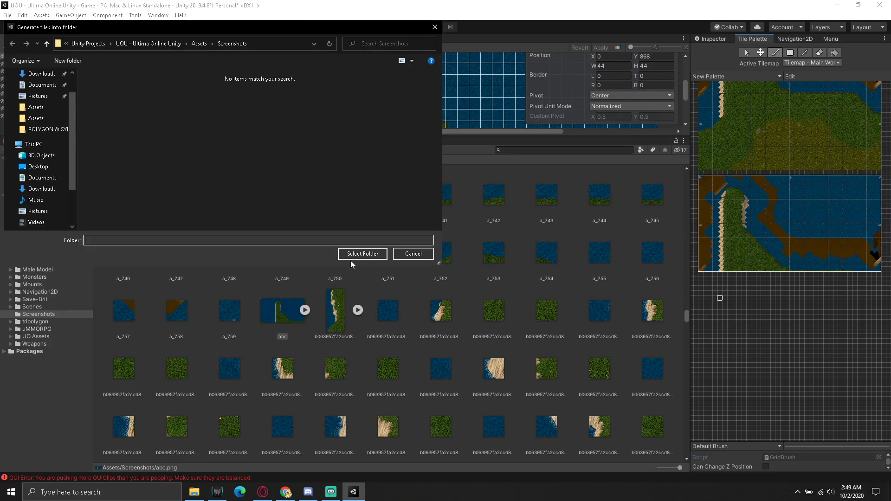
# - Confirm Assets/Screenshots as the folder for the generated abc tile assets
pyautogui.click(371, 254)
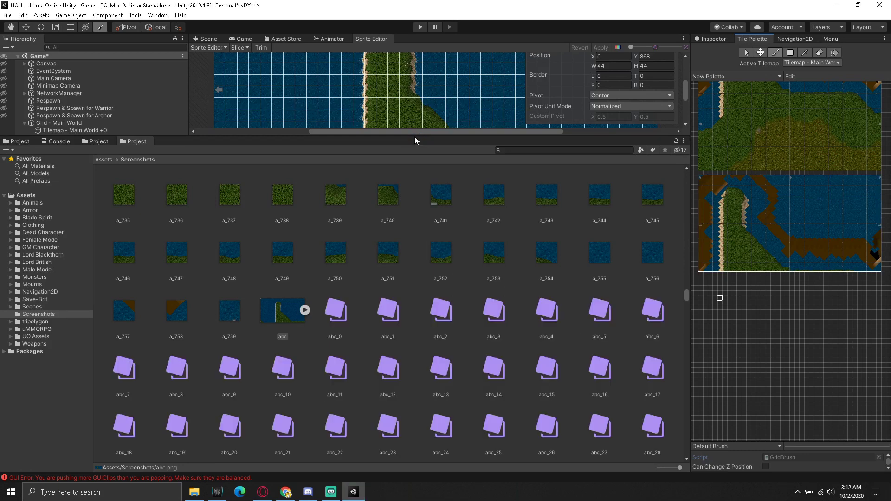
pyautogui.moveTo(418, 134); pyautogui.dragTo(413, 371)
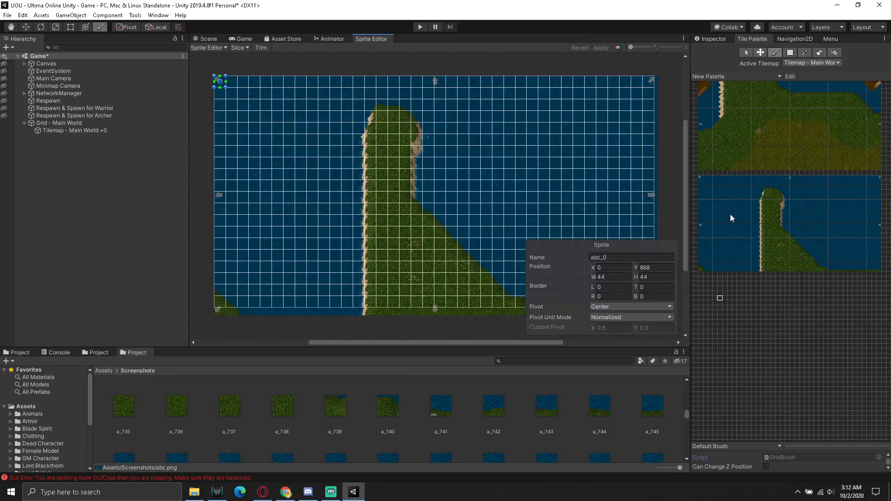
pyautogui.click(204, 40)
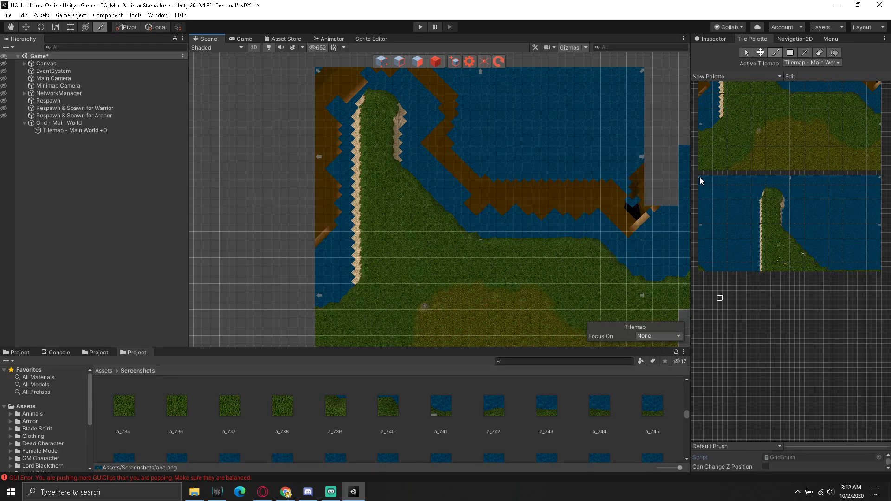
pyautogui.moveTo(699, 177); pyautogui.dragTo(883, 275)
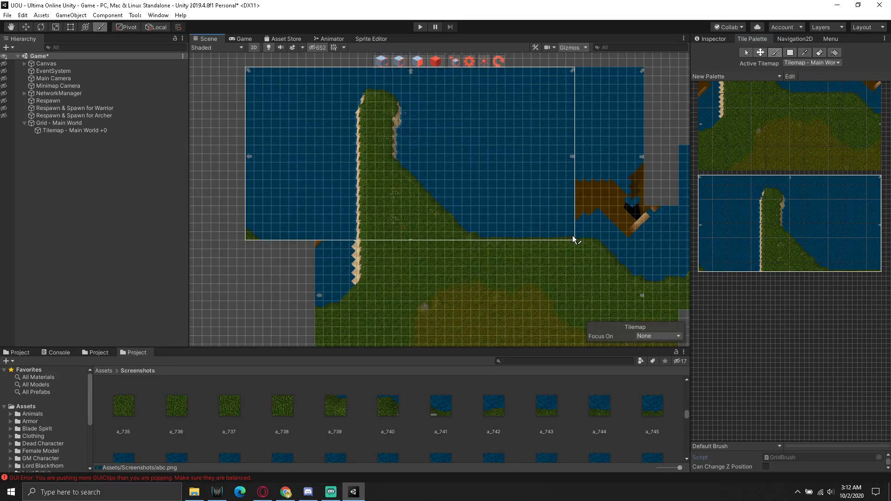
pyautogui.click(763, 332)
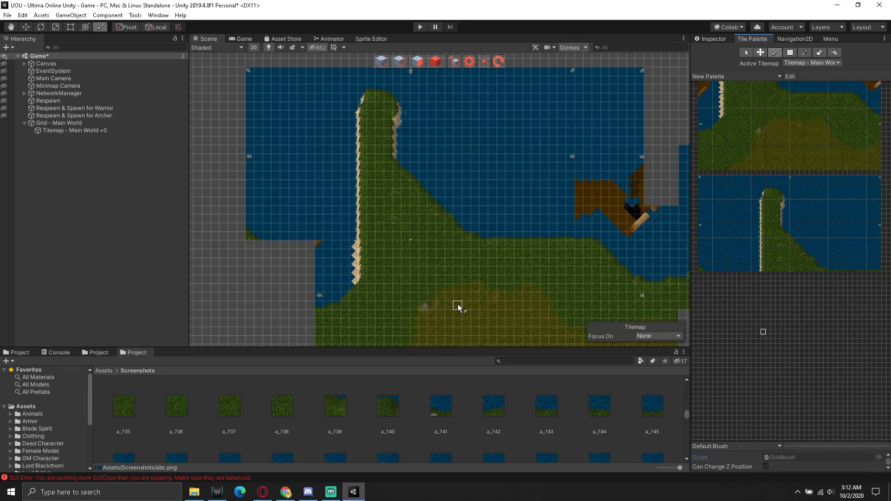
pyautogui.moveTo(458, 306); pyautogui.dragTo(452, 273, button='middle')
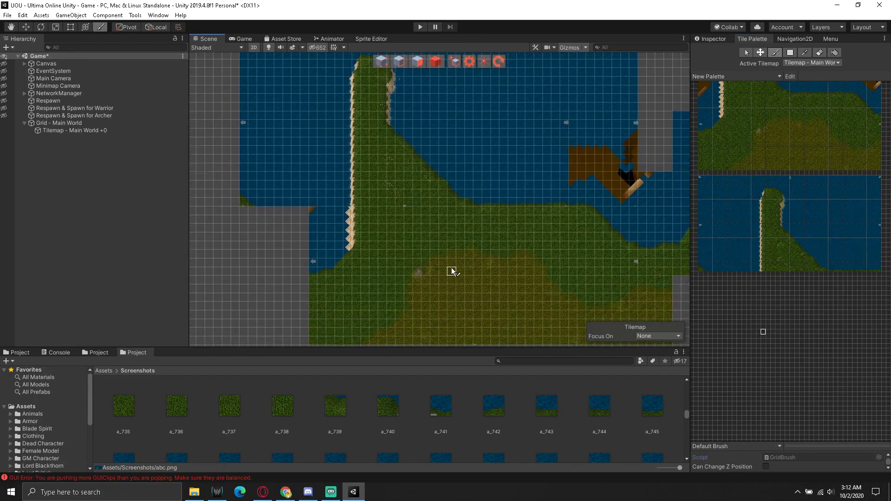
pyautogui.scroll(-3, 452, 273)
pyautogui.scroll(-3, 457, 276)
pyautogui.scroll(-2, 488, 286)
pyautogui.scroll(-2, 424, 270)
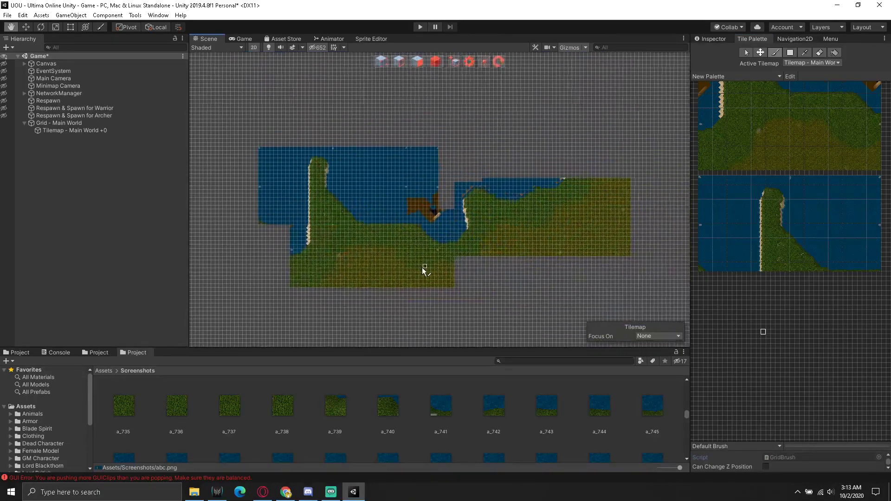
pyautogui.moveTo(425, 271); pyautogui.dragTo(417, 272, button='middle')
pyautogui.scroll(3, 417, 276)
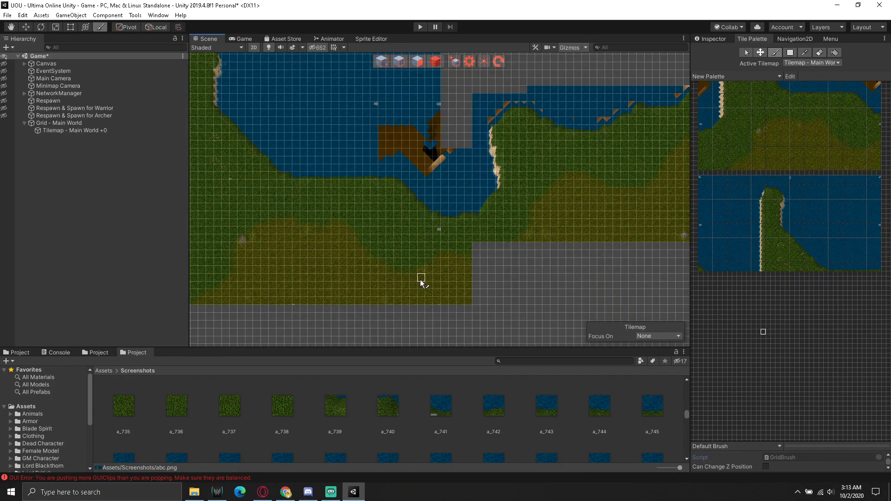
pyautogui.moveTo(477, 268)
pyautogui.mouseDown(button='middle')
pyautogui.moveTo(294, 255)
pyautogui.moveTo(386, 236)
pyautogui.moveTo(503, 263)
pyautogui.mouseUp(button='middle')
pyautogui.scroll(2, 503, 263)
pyautogui.moveTo(525, 227)
pyautogui.mouseDown(button='middle')
pyautogui.moveTo(458, 255)
pyautogui.moveTo(483, 247)
pyautogui.mouseUp(button='middle')
pyautogui.scroll(-2, 459, 254)
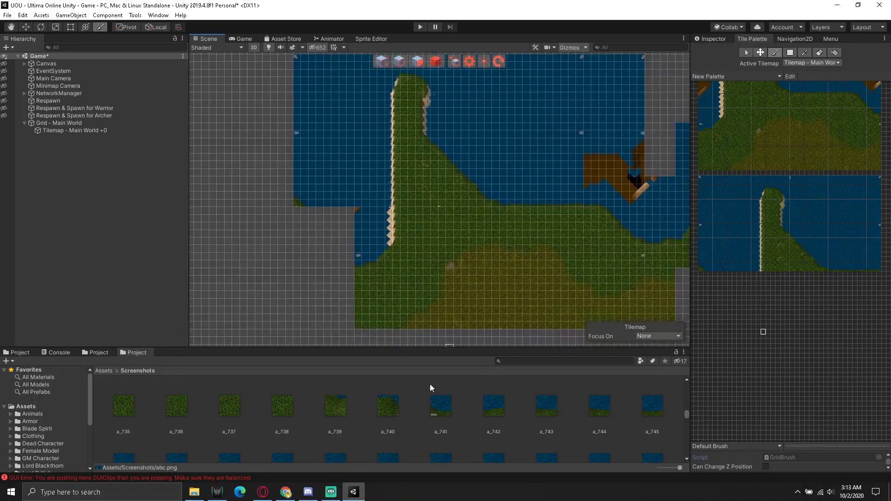
# - Refresh the Screenshots assets so tiles 1 and 1_0 to 1_9 appear, then select Main World
pyautogui.rightClick(311, 399)
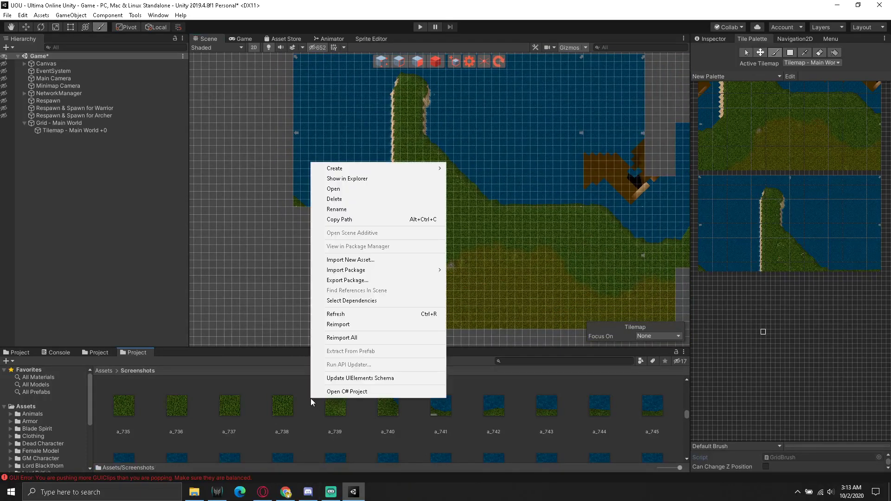
pyautogui.click(345, 317)
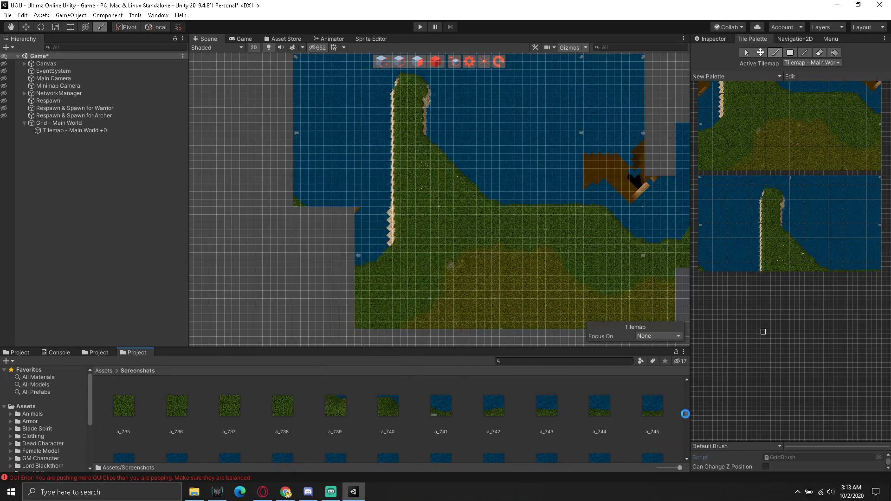
pyautogui.moveTo(686, 414); pyautogui.dragTo(688, 377)
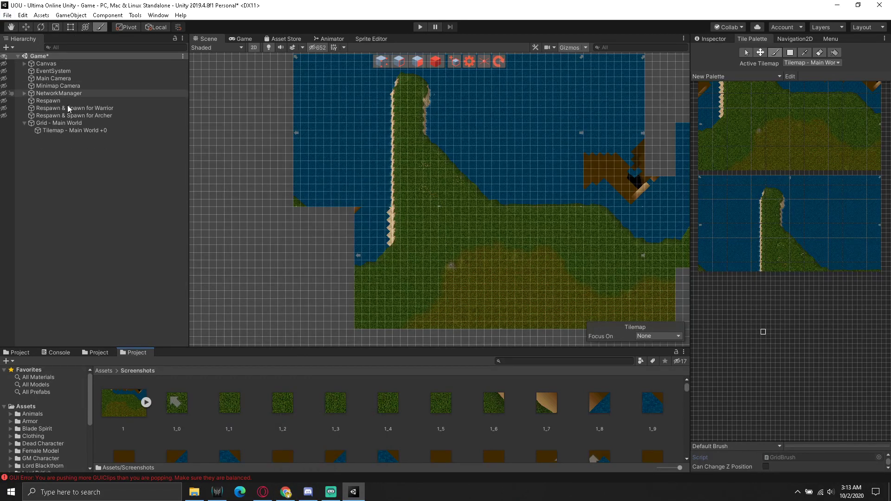
pyautogui.click(74, 130)
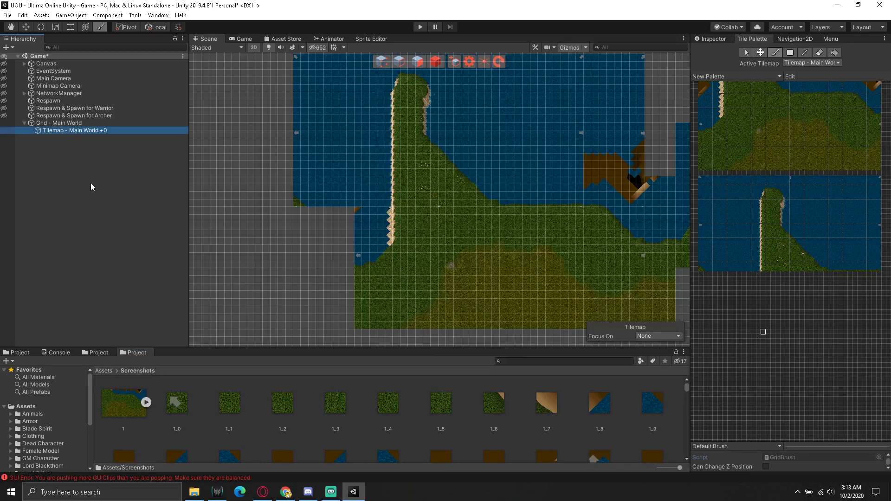
# - Save the Game scene and then the whole project
pyautogui.click(76, 214)
pyautogui.click(8, 15)
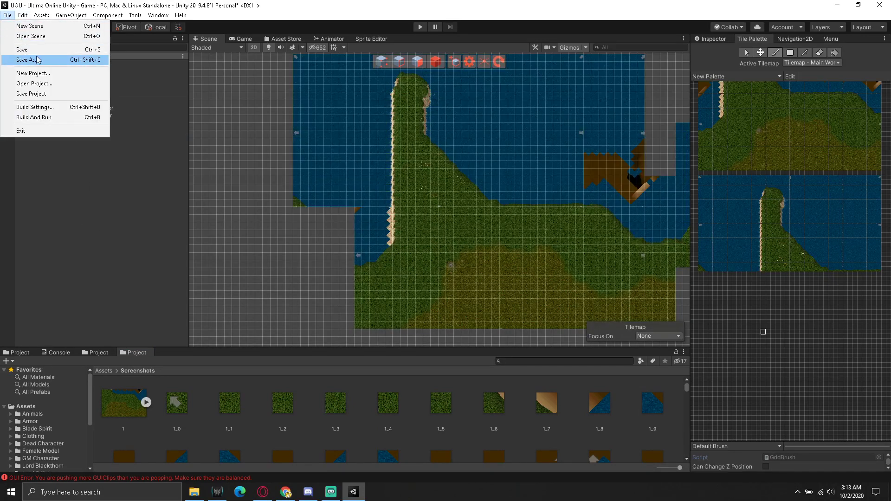
pyautogui.click(22, 49)
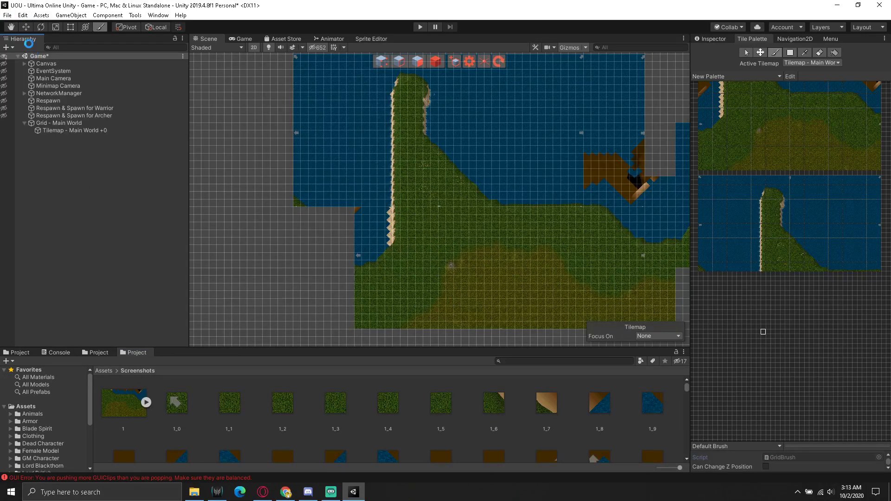
pyautogui.click(8, 16)
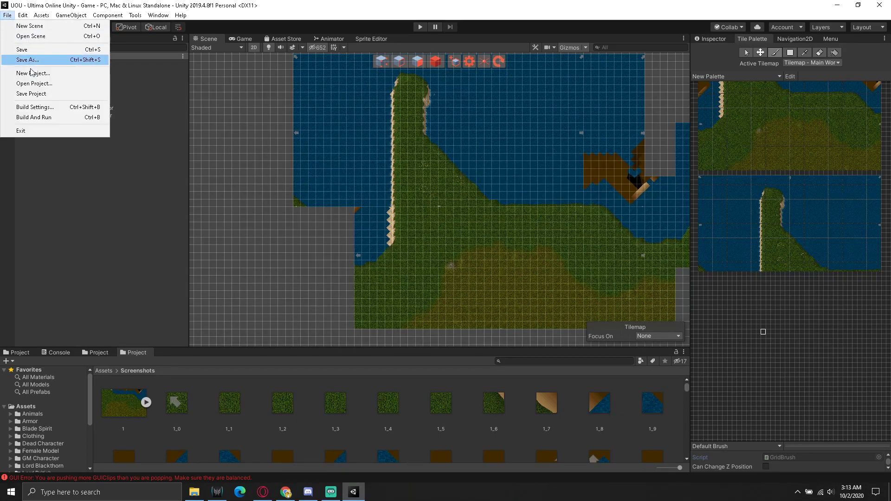
pyautogui.click(39, 92)
# - Paint water along the western lake's top-left corner and top edge, then pick another palette tile
pyautogui.moveTo(549, 274); pyautogui.dragTo(321, 260, button='middle')
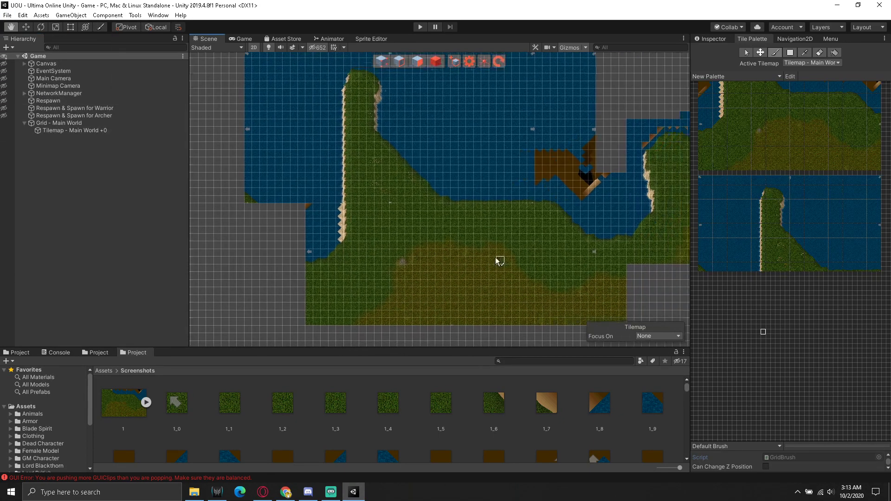
pyautogui.moveTo(476, 268)
pyautogui.mouseDown(button='middle')
pyautogui.moveTo(559, 238)
pyautogui.moveTo(467, 268)
pyautogui.mouseUp(button='middle')
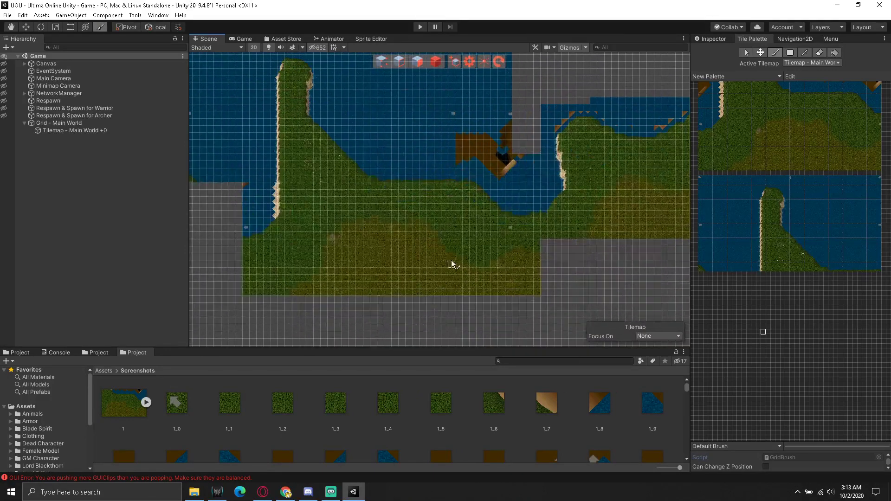
pyautogui.scroll(2, 458, 254)
pyautogui.moveTo(537, 274); pyautogui.dragTo(513, 264, button='middle')
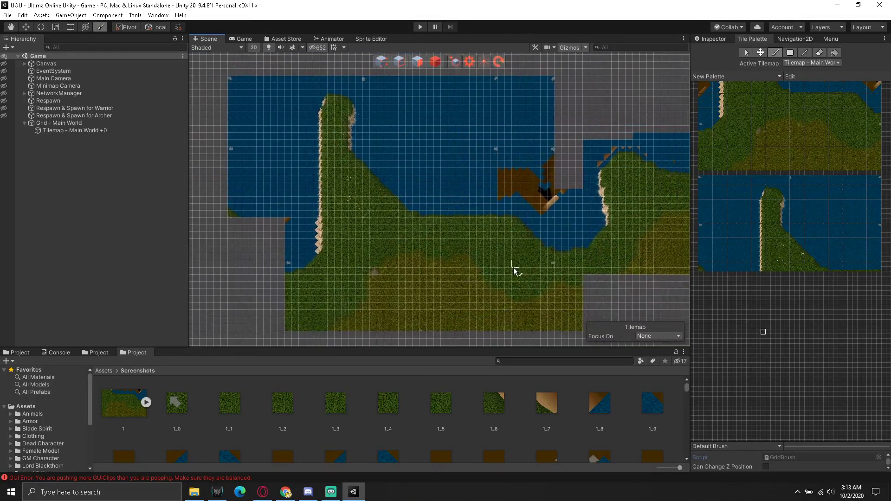
pyautogui.moveTo(410, 251); pyautogui.dragTo(416, 264, button='middle')
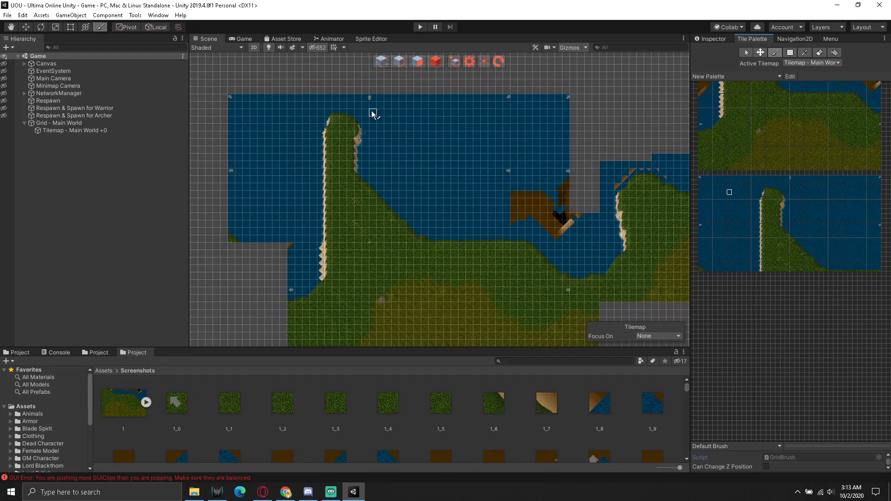
pyautogui.moveTo(369, 103); pyautogui.dragTo(240, 167)
pyautogui.moveTo(240, 167)
pyautogui.mouseDown()
pyautogui.moveTo(508, 105)
pyautogui.moveTo(564, 251)
pyautogui.moveTo(548, 220)
pyautogui.mouseUp()
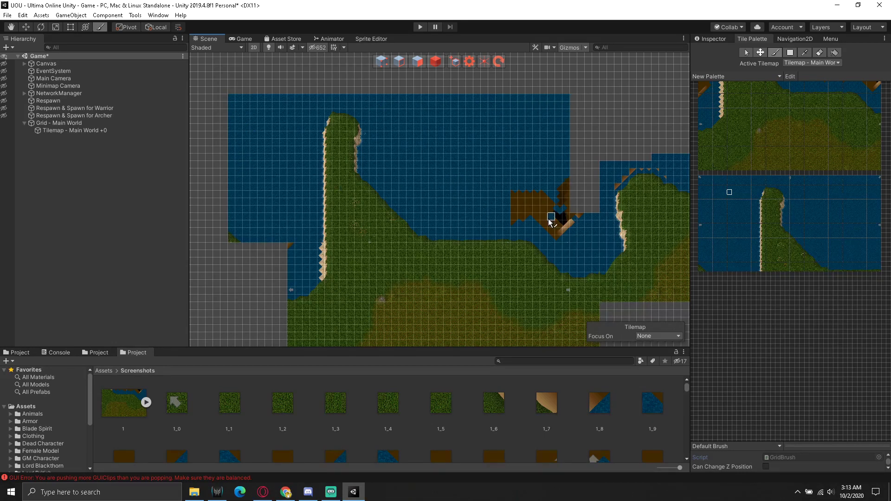
pyautogui.click(768, 251)
# - Paint the plain water tile over the central inlet's brown patch and pan around to review
pyautogui.click(727, 200)
pyautogui.moveTo(566, 222); pyautogui.dragTo(456, 205, button='middle')
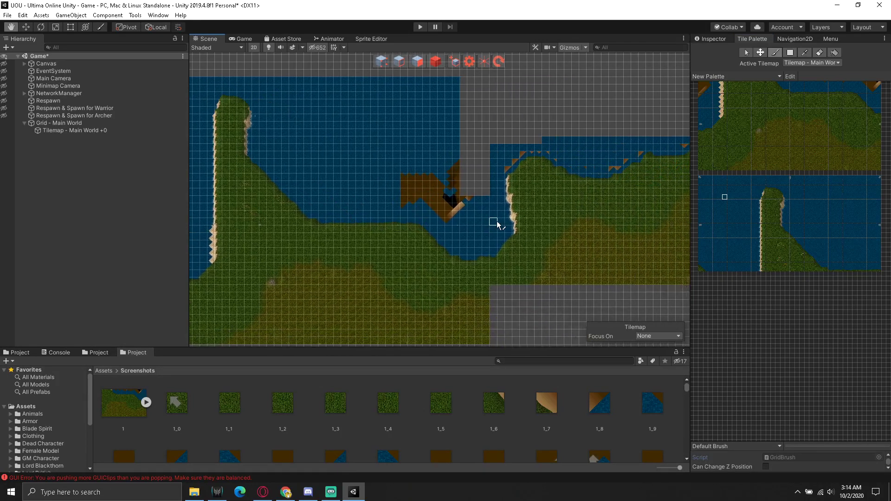
pyautogui.moveTo(404, 177); pyautogui.dragTo(403, 204)
pyautogui.moveTo(411, 171); pyautogui.dragTo(411, 205)
pyautogui.moveTo(422, 207)
pyautogui.mouseDown()
pyautogui.moveTo(425, 183)
pyautogui.moveTo(444, 223)
pyautogui.moveTo(439, 182)
pyautogui.moveTo(471, 190)
pyautogui.moveTo(503, 172)
pyautogui.mouseUp()
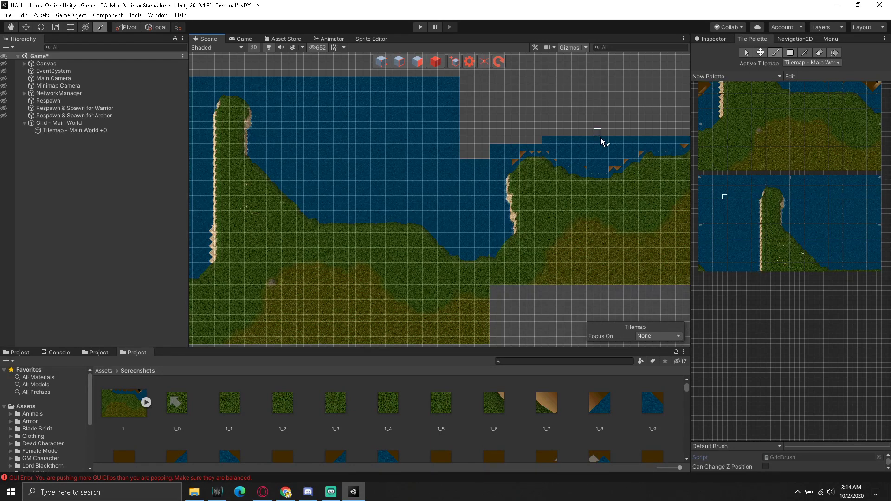
pyautogui.moveTo(602, 142); pyautogui.dragTo(450, 137, button='middle')
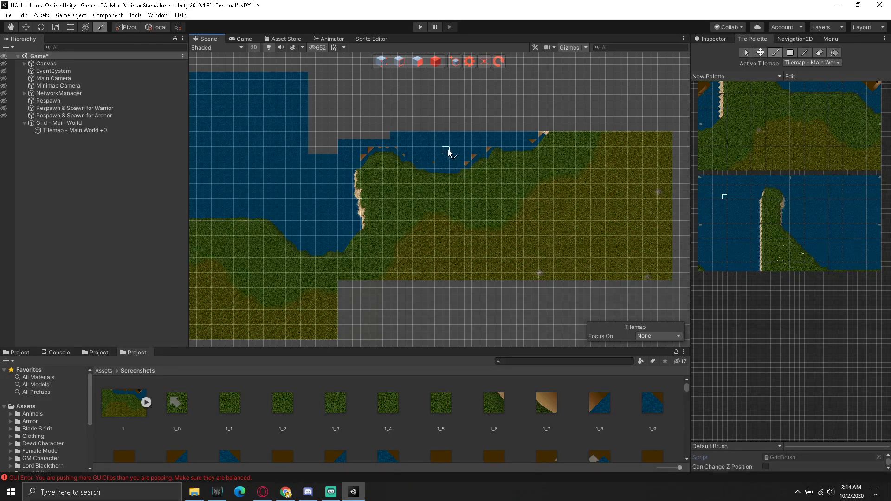
pyautogui.moveTo(518, 156)
pyautogui.mouseDown(button='middle')
pyautogui.moveTo(489, 201)
pyautogui.moveTo(576, 135)
pyautogui.mouseUp(button='middle')
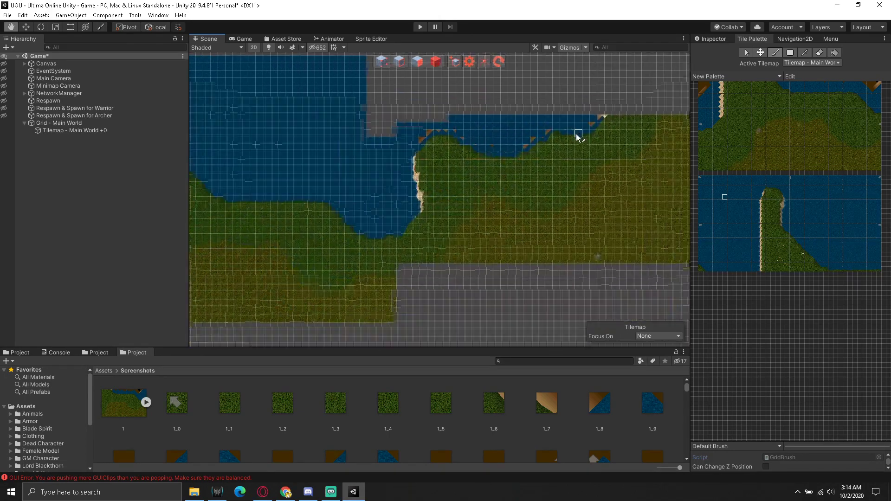
pyautogui.moveTo(349, 163); pyautogui.dragTo(443, 145, button='middle')
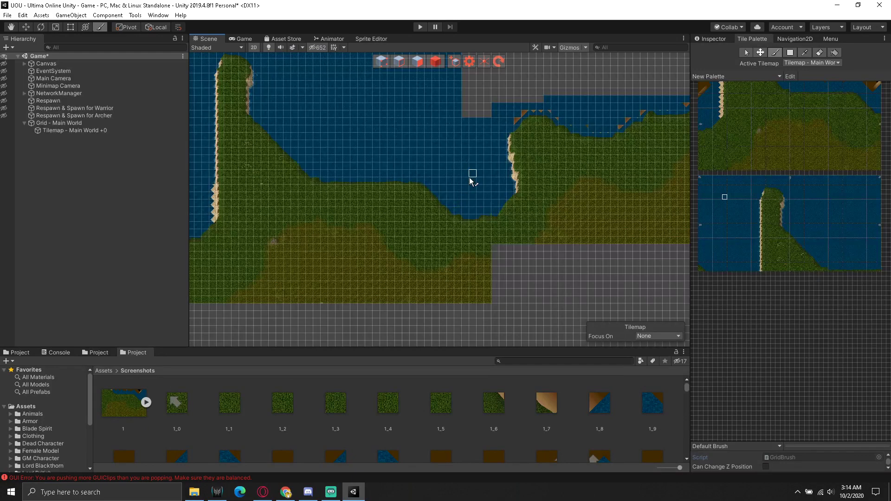
pyautogui.moveTo(357, 175)
pyautogui.mouseDown(button='middle')
pyautogui.moveTo(469, 226)
pyautogui.moveTo(420, 224)
pyautogui.mouseUp(button='middle')
pyautogui.scroll(-1, 478, 237)
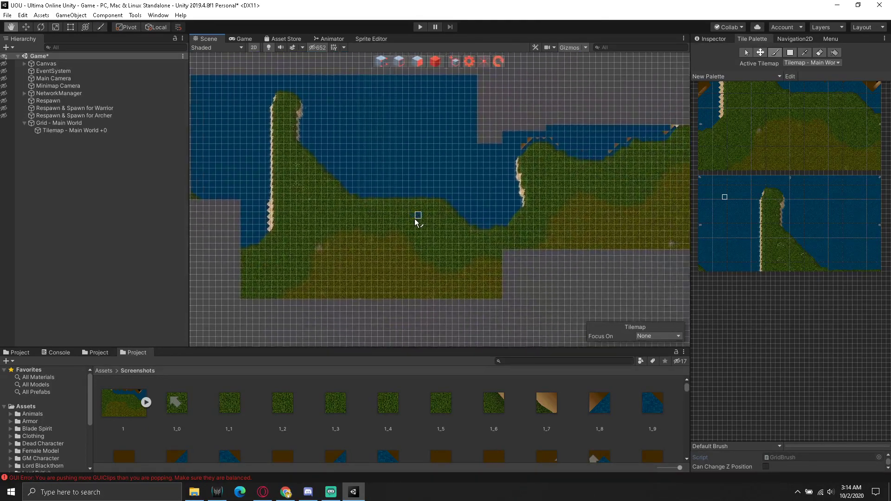
# - Capture the painted map in the Scene view as an image with Gyazo
pyautogui.click(797, 492)
pyautogui.rightClick(779, 436)
pyautogui.click(713, 377)
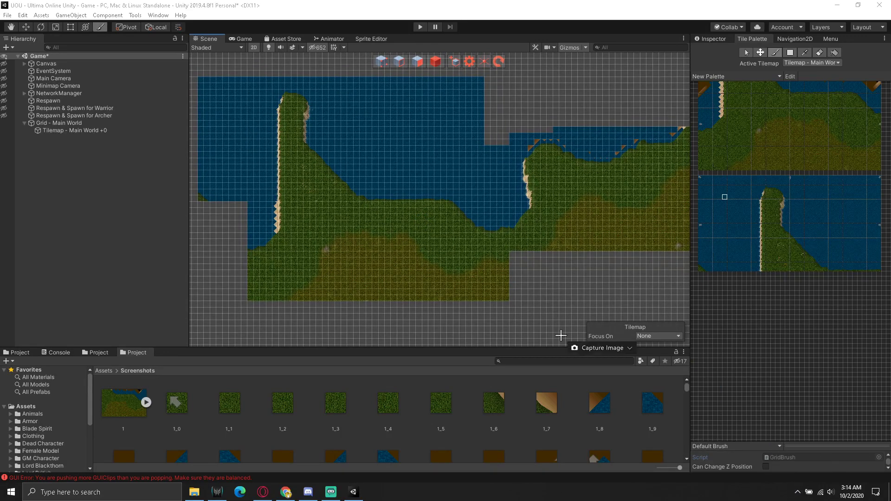
pyautogui.moveTo(188, 30); pyautogui.dragTo(688, 353)
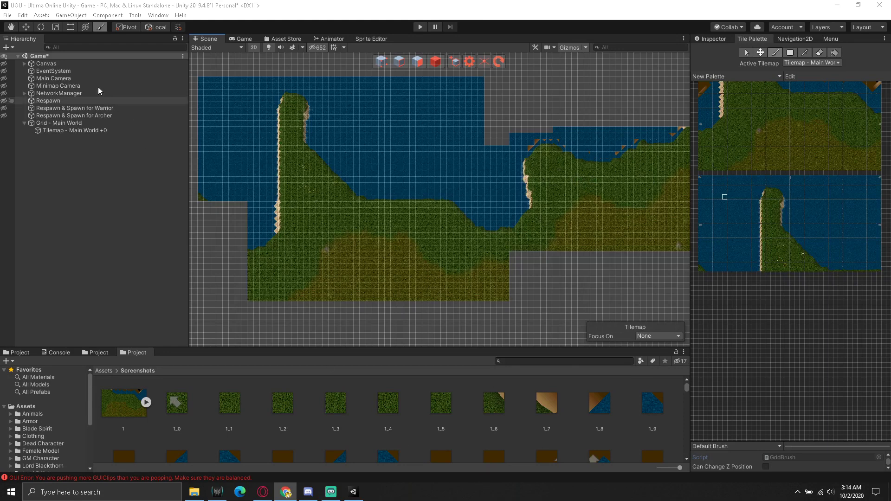
# - Save the Game scene and the project
pyautogui.click(10, 16)
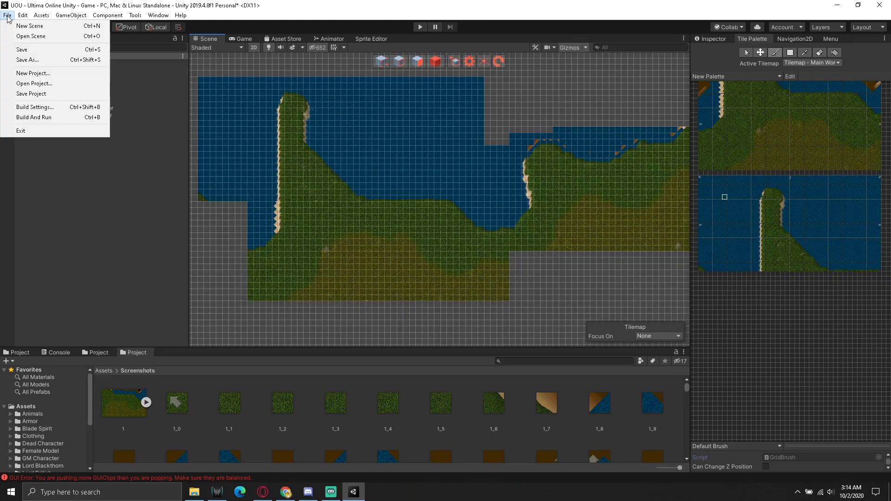
pyautogui.click(21, 50)
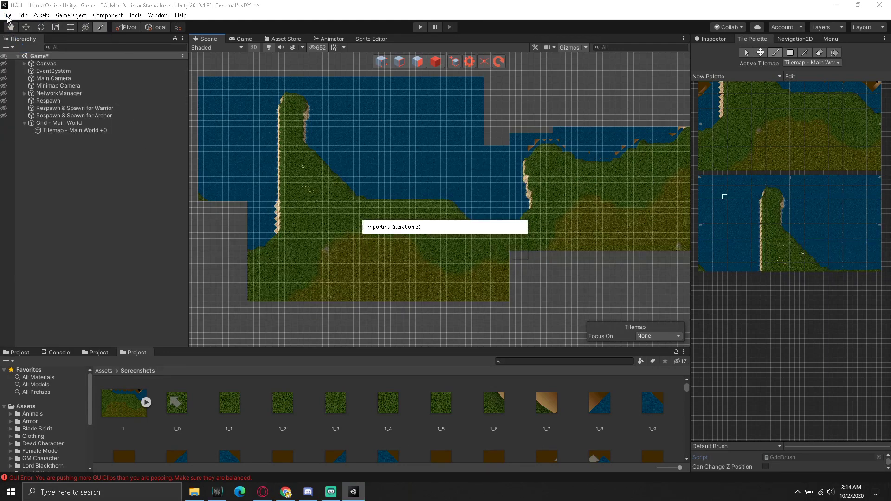
pyautogui.click(8, 16)
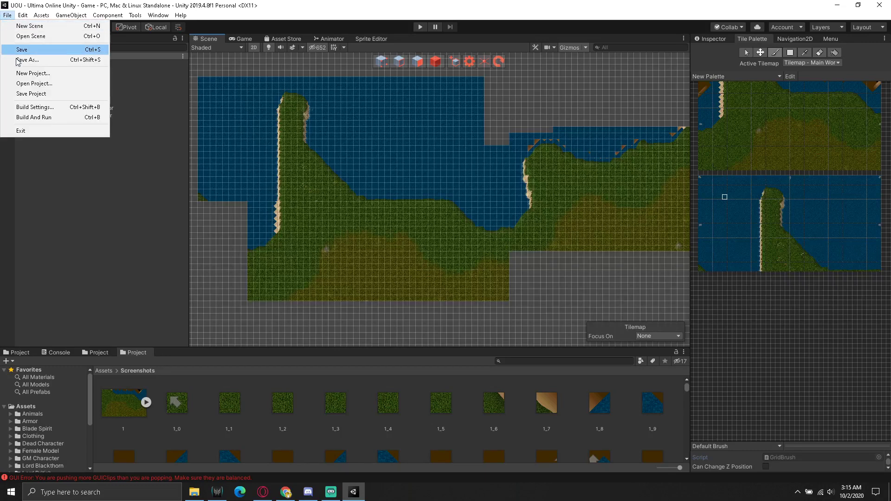
pyautogui.click(29, 94)
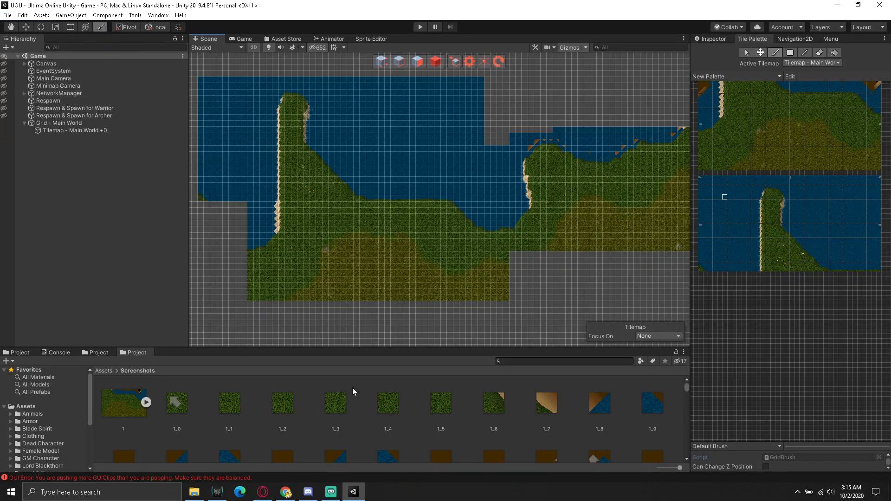